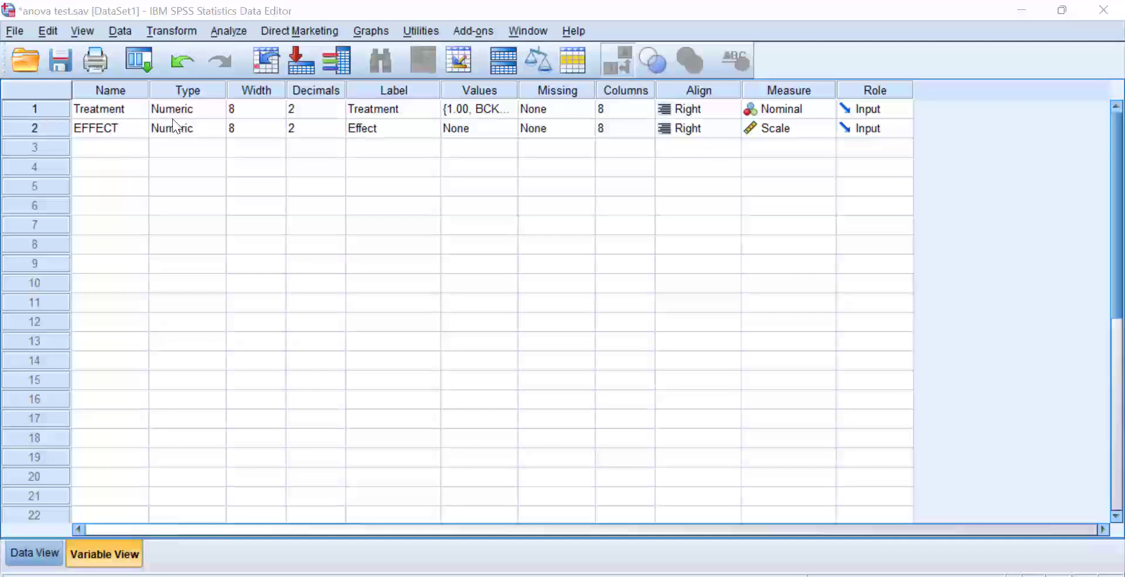
# Step: Review the four value labels defined for the Treatment variable and leave them unchanged
pyautogui.click(508, 107)
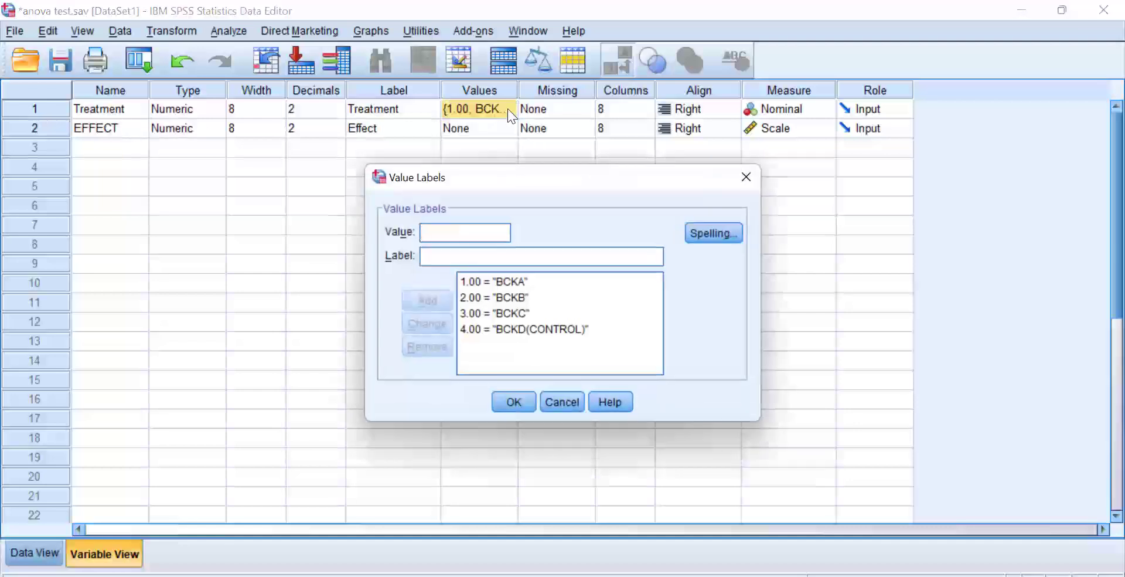
pyautogui.click(523, 293)
pyautogui.click(518, 282)
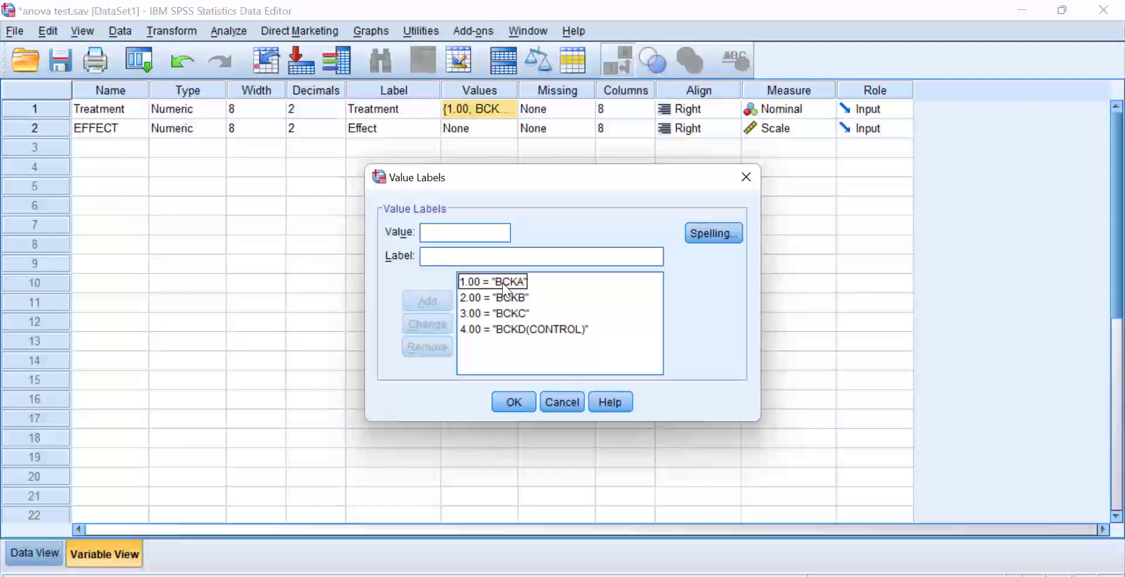
pyautogui.click(516, 297)
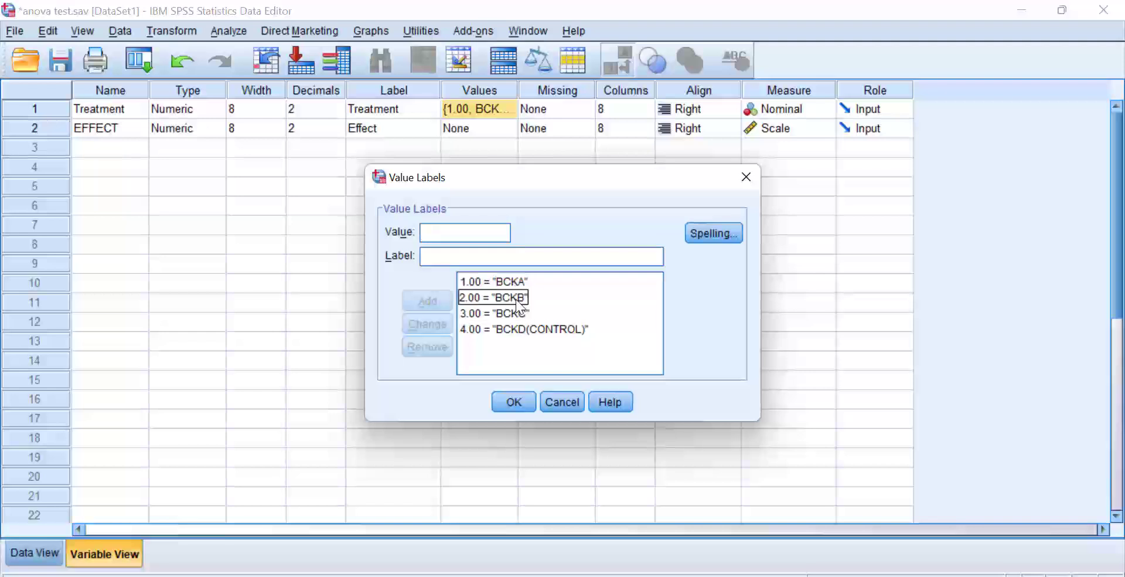
pyautogui.click(520, 313)
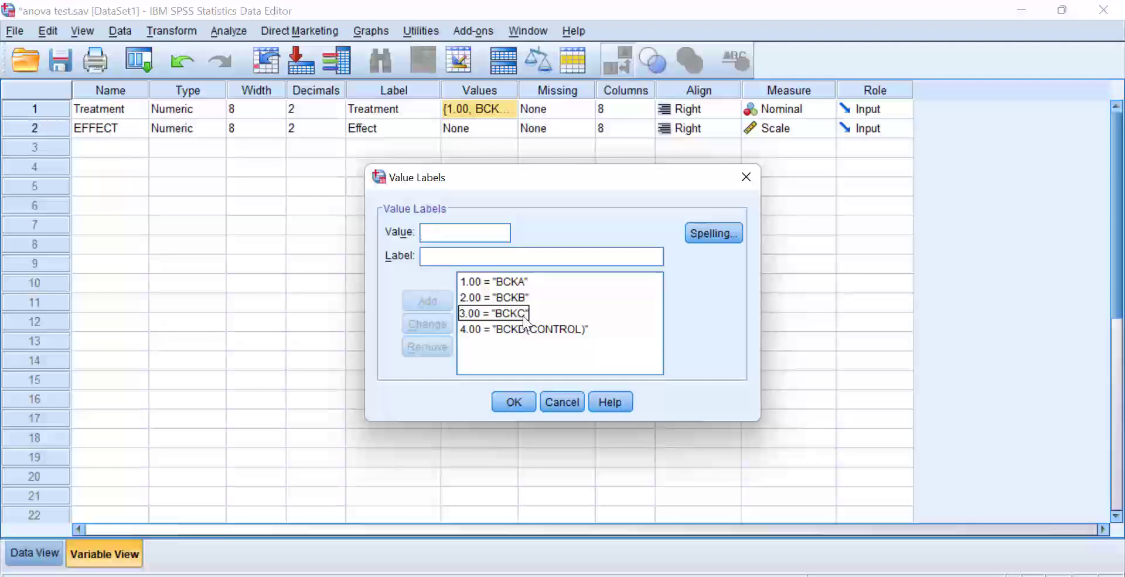
pyautogui.click(525, 323)
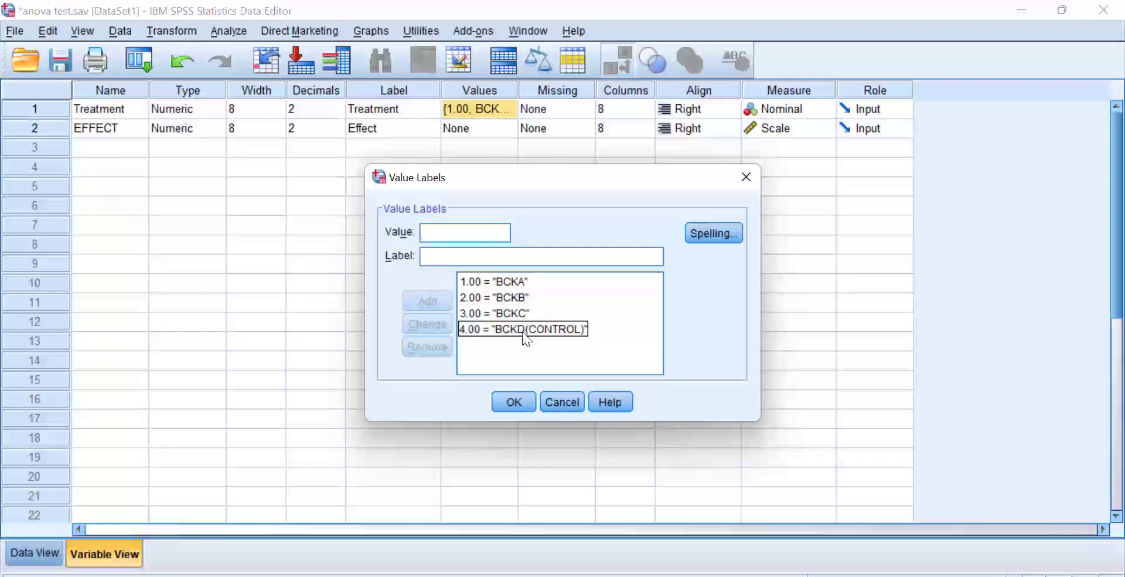
pyautogui.click(523, 332)
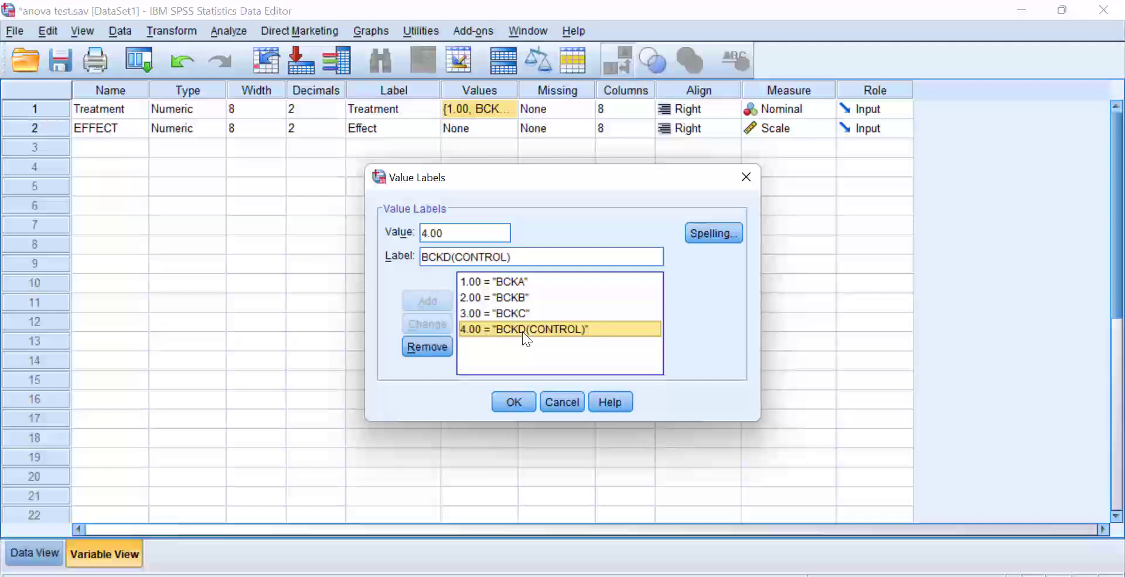
pyautogui.tripleClick(501, 258)
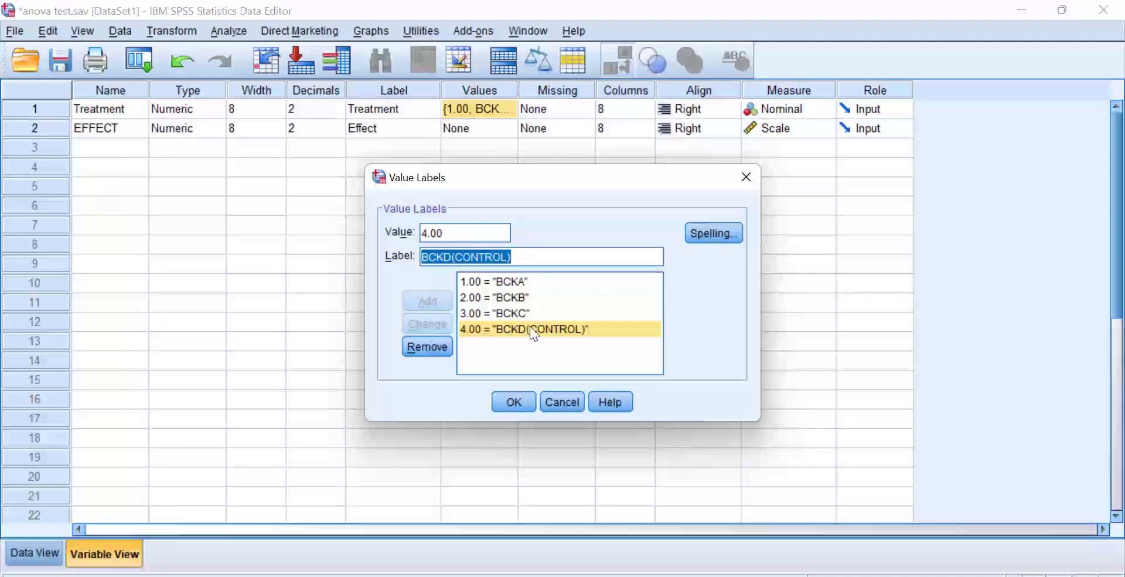
pyautogui.click(569, 401)
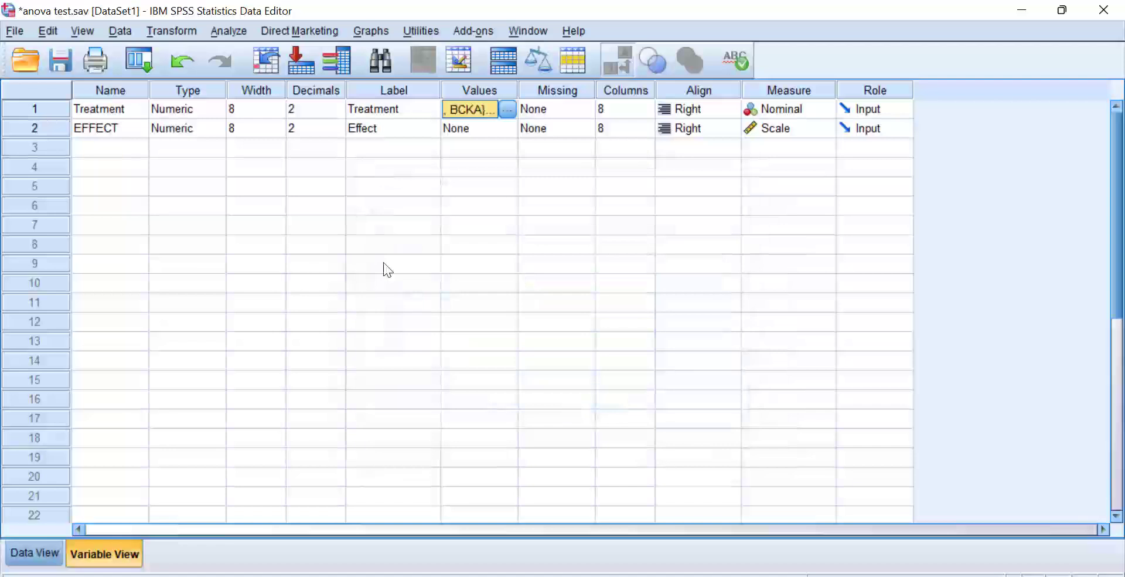
# Step: Check the value label definitions of the EFFECT variable and close them without changes
pyautogui.click(58, 551)
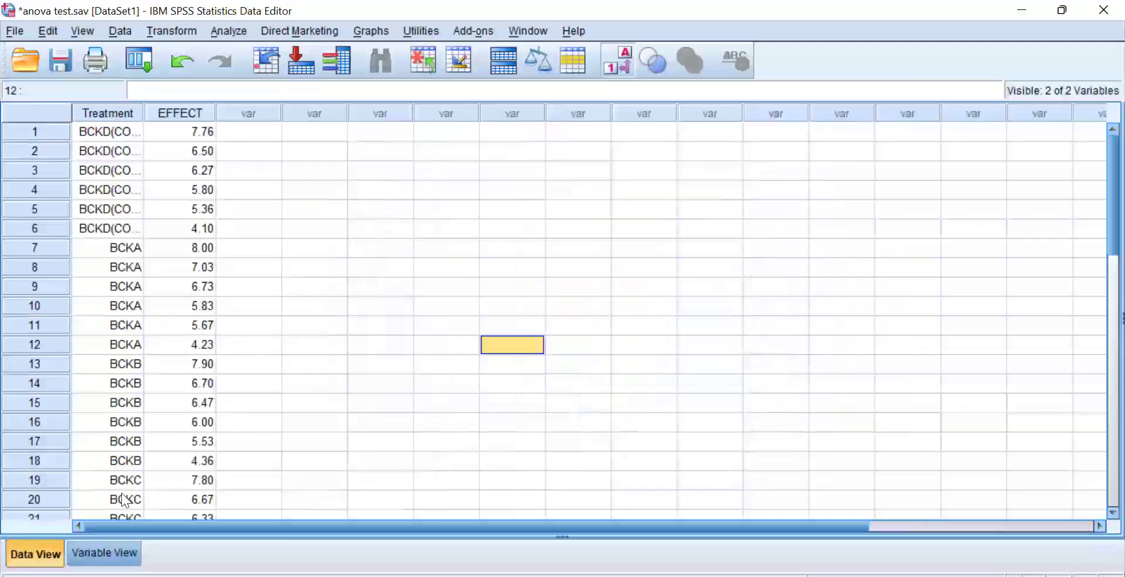
pyautogui.click(111, 554)
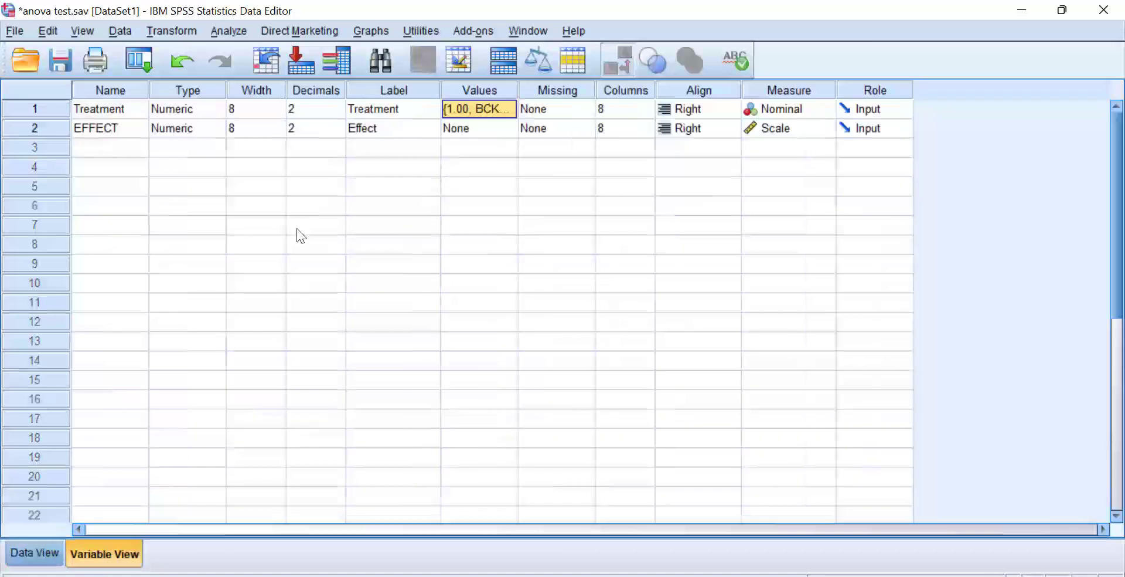
pyautogui.click(460, 127)
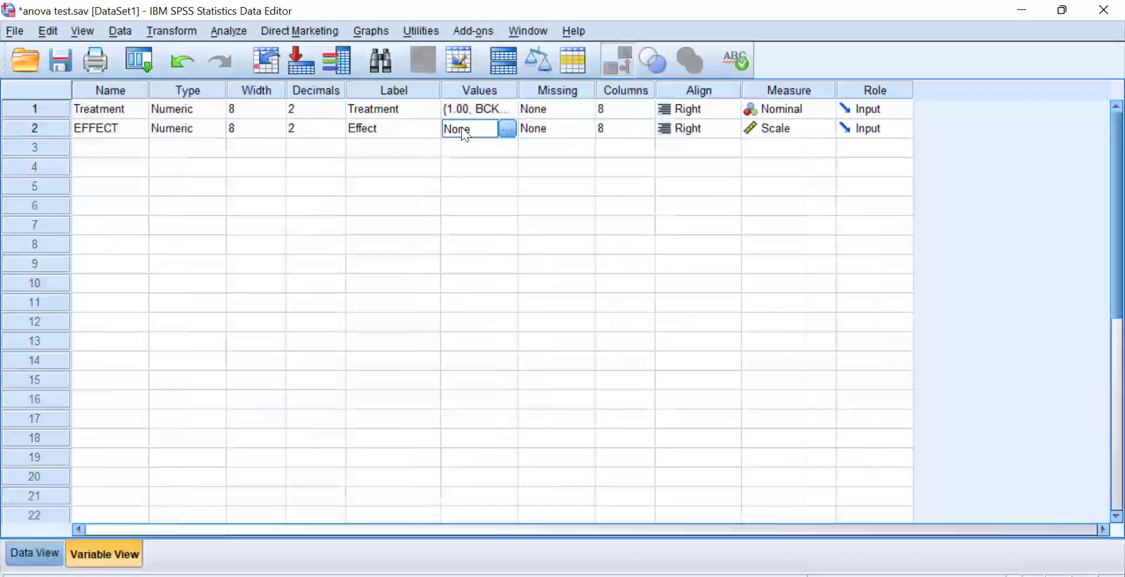
pyautogui.click(506, 130)
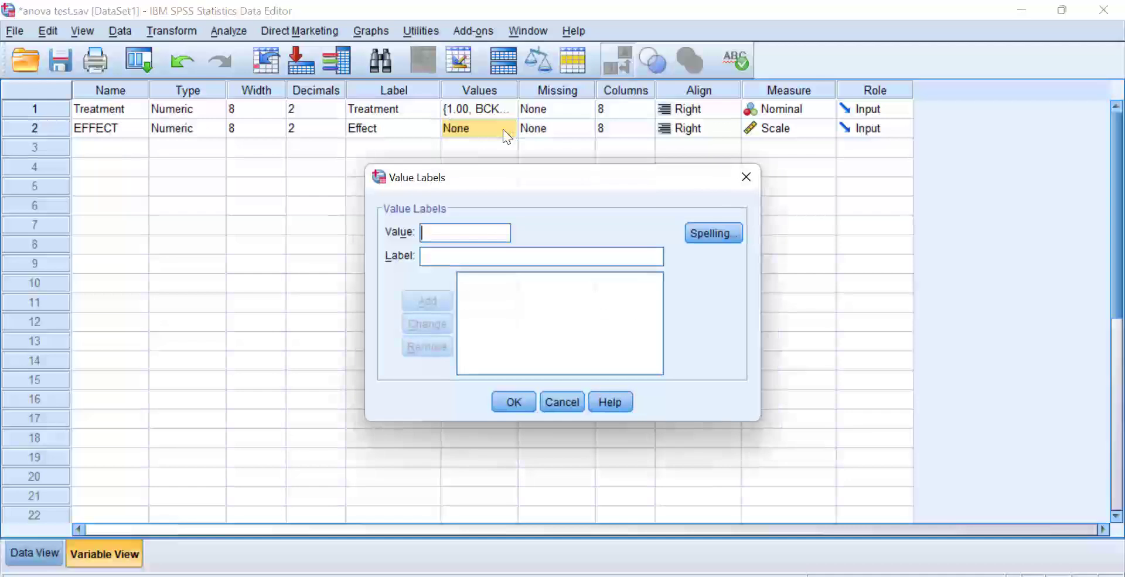
pyautogui.click(740, 174)
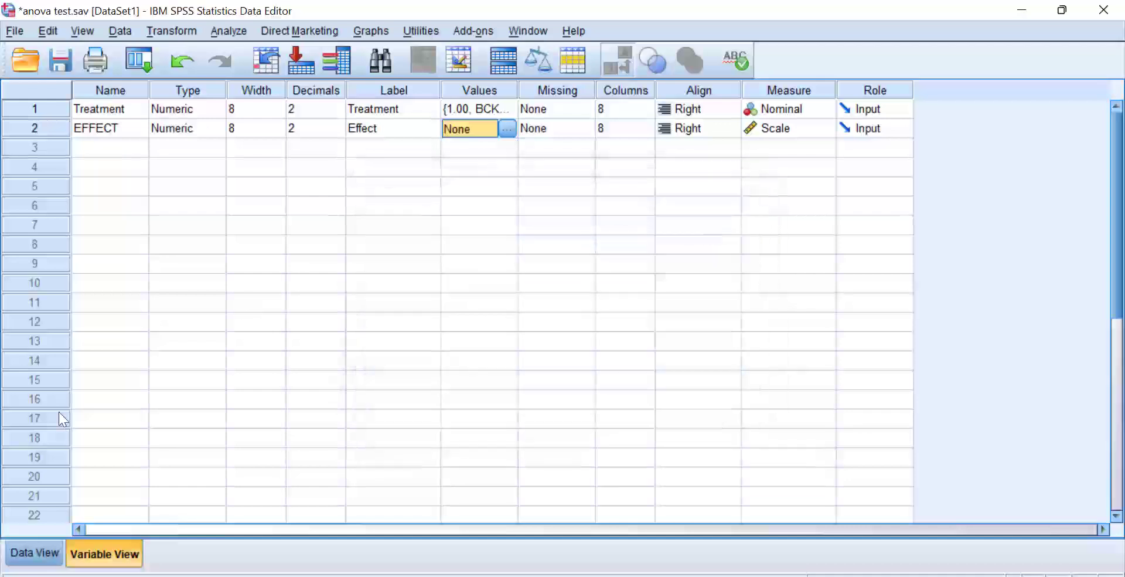
# Step: Return to the data sheet and look through the EFFECT values from the first case to the last
pyautogui.click(52, 552)
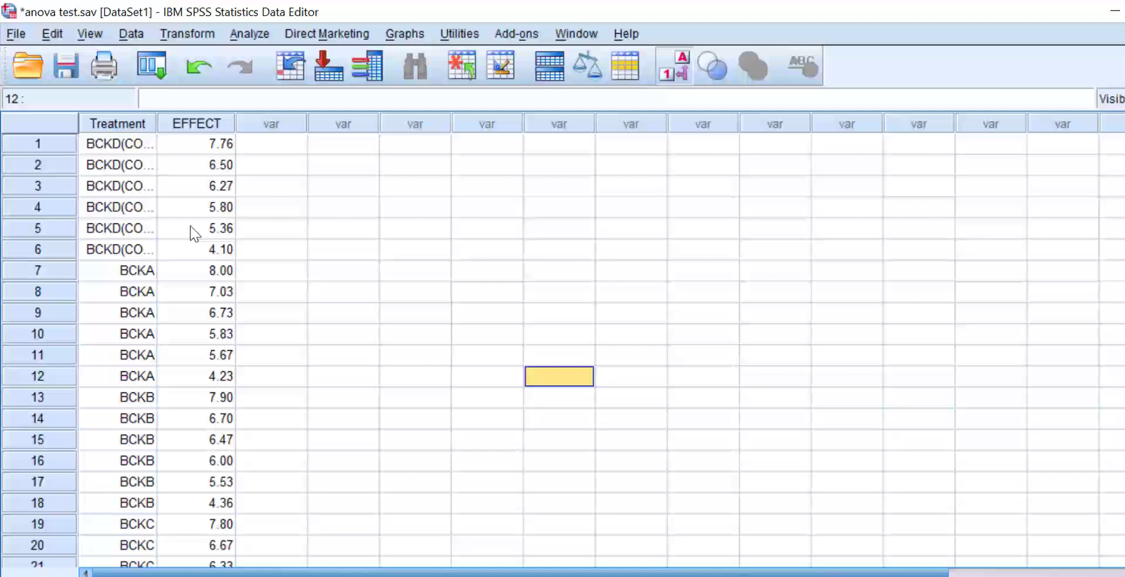
pyautogui.click(187, 214)
pyautogui.press('Up')
pyautogui.press('Up')
pyautogui.press('Up')
pyautogui.press('Up')
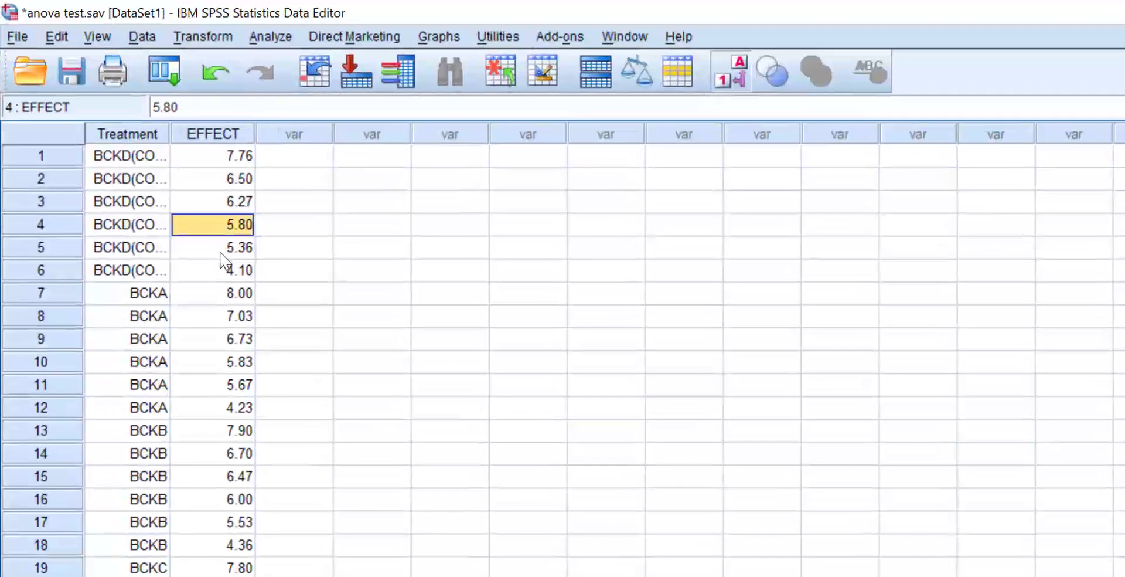
pyautogui.press('Down')
pyautogui.press('Down')
pyautogui.press('Down')
pyautogui.press('Down')
pyautogui.press('Down')
pyautogui.press('Down')
pyautogui.press('Down')
pyautogui.press('Down')
pyautogui.press('Down')
pyautogui.press('Down')
pyautogui.press('Down')
pyautogui.press('Down')
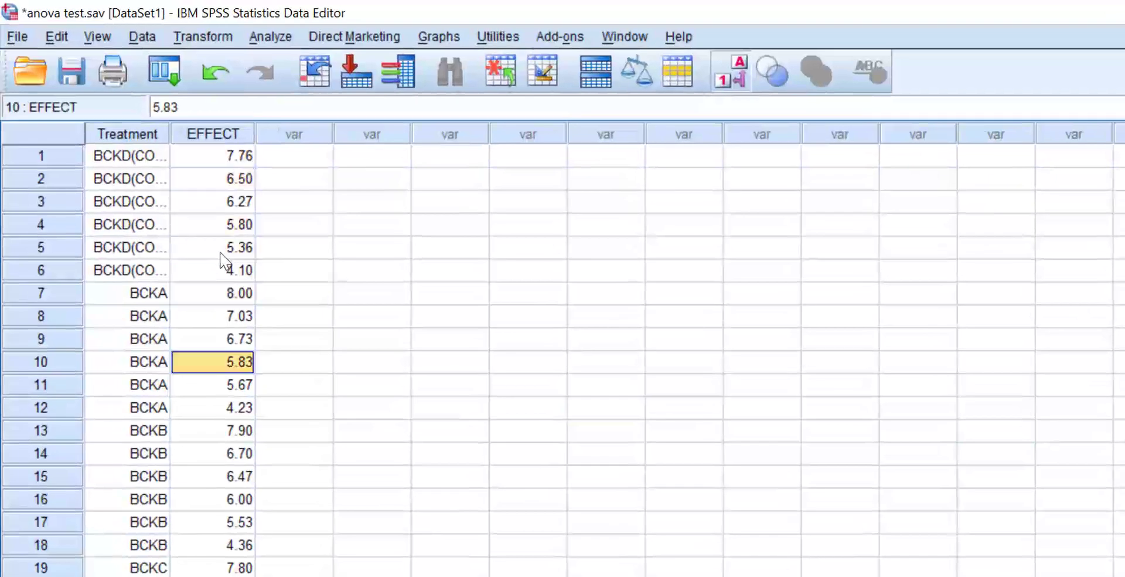
pyautogui.press('Up')
pyautogui.press('Up')
pyautogui.press('Up')
pyautogui.press('Up')
pyautogui.press('Up')
pyautogui.press('Up')
pyautogui.press('Up')
pyautogui.press('Up')
pyautogui.press('Up')
pyautogui.press('Up')
pyautogui.press('Up')
pyautogui.press('Up')
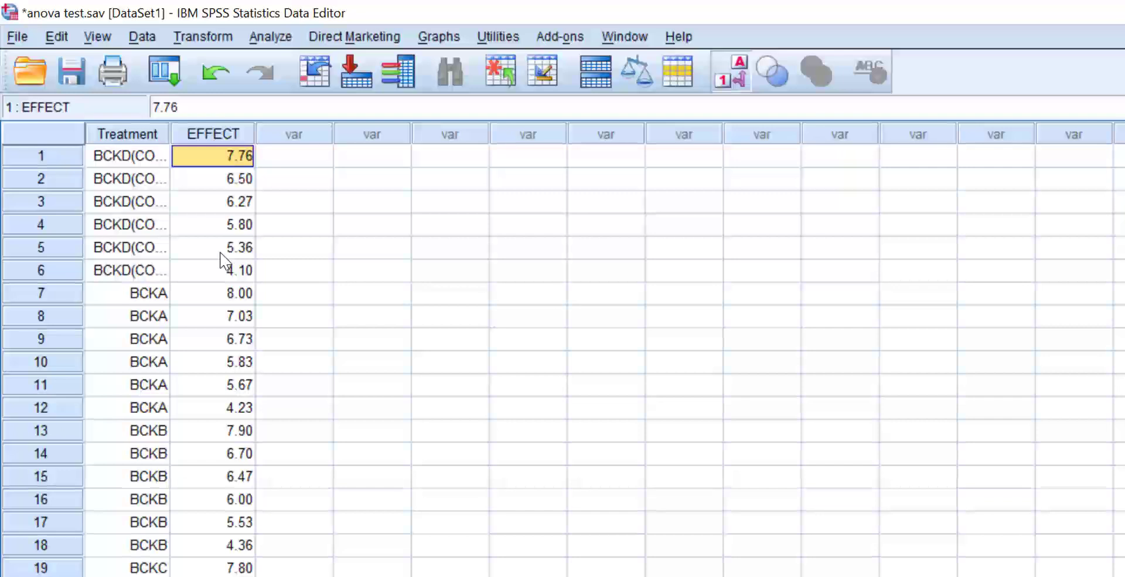
pyautogui.press('Down')
pyautogui.press('Down')
pyautogui.press('Down')
pyautogui.press('Down')
pyautogui.press('Down')
pyautogui.press('Down')
pyautogui.press('Down')
pyautogui.press('Down')
pyautogui.press('Down')
pyautogui.press('Down')
pyautogui.press('Down')
pyautogui.press('Down')
pyautogui.press('Down')
pyautogui.press('Down')
pyautogui.press('Down')
pyautogui.press('Down')
pyautogui.press('Down')
pyautogui.press('Down')
pyautogui.press('Down')
pyautogui.press('Down')
pyautogui.press('Down')
pyautogui.press('Down')
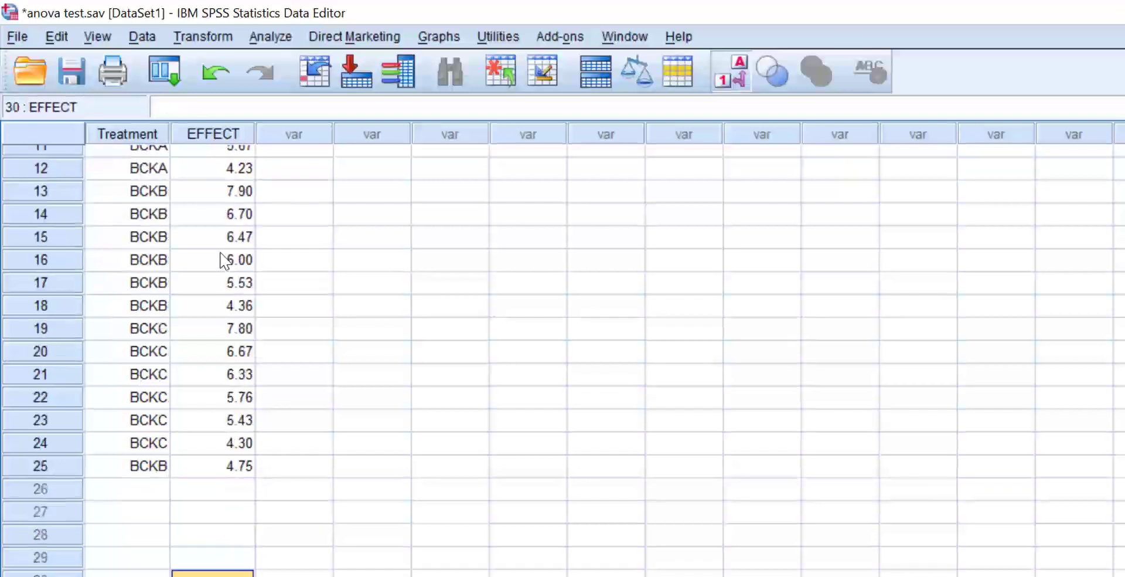
pyautogui.press('Up')
pyautogui.press('Up')
pyautogui.press('Up')
pyautogui.press('Up')
pyautogui.press('Up')
pyautogui.press('Up')
pyautogui.press('Up')
pyautogui.press('Up')
pyautogui.press('Up')
pyautogui.press('Up')
pyautogui.press('Up')
pyautogui.press('Up')
pyautogui.press('Up')
pyautogui.press('Up')
pyautogui.press('Up')
pyautogui.press('Up')
pyautogui.press('Up')
pyautogui.press('Up')
pyautogui.press('Up')
pyautogui.press('Up')
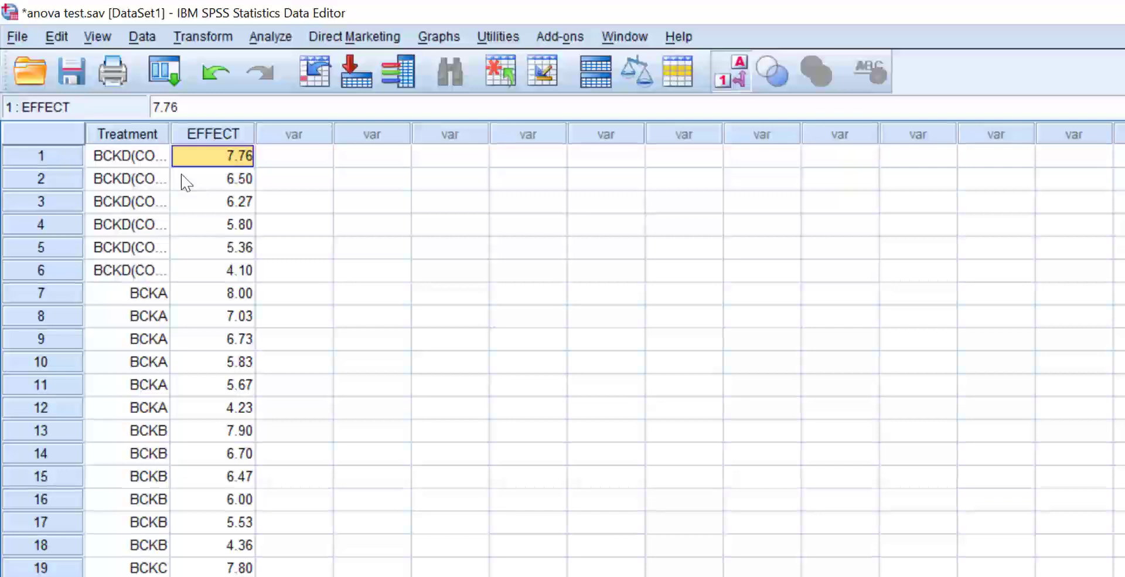
# Step: Select the Treatment and EFFECT values in rows 1 to 25
pyautogui.click(144, 157)
pyautogui.hotkey('ctrl', 'shift', 'Right')
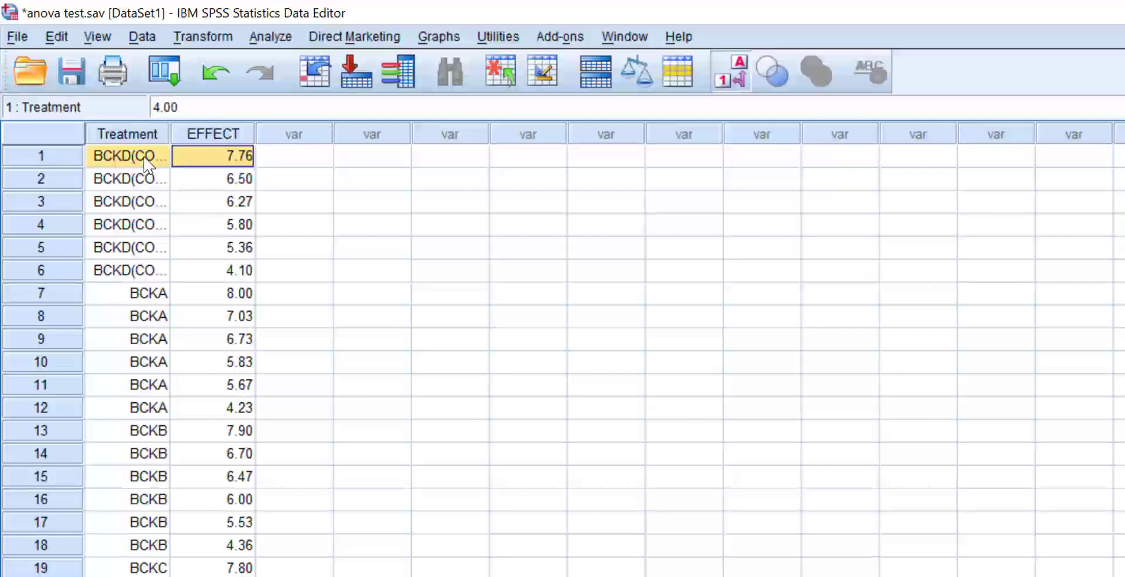
pyautogui.hotkey('ctrl', 'shift', 'Left')
pyautogui.hotkey('ctrl', 'shift', 'Down')
pyautogui.hotkey('ctrl', 'shift', 'Up')
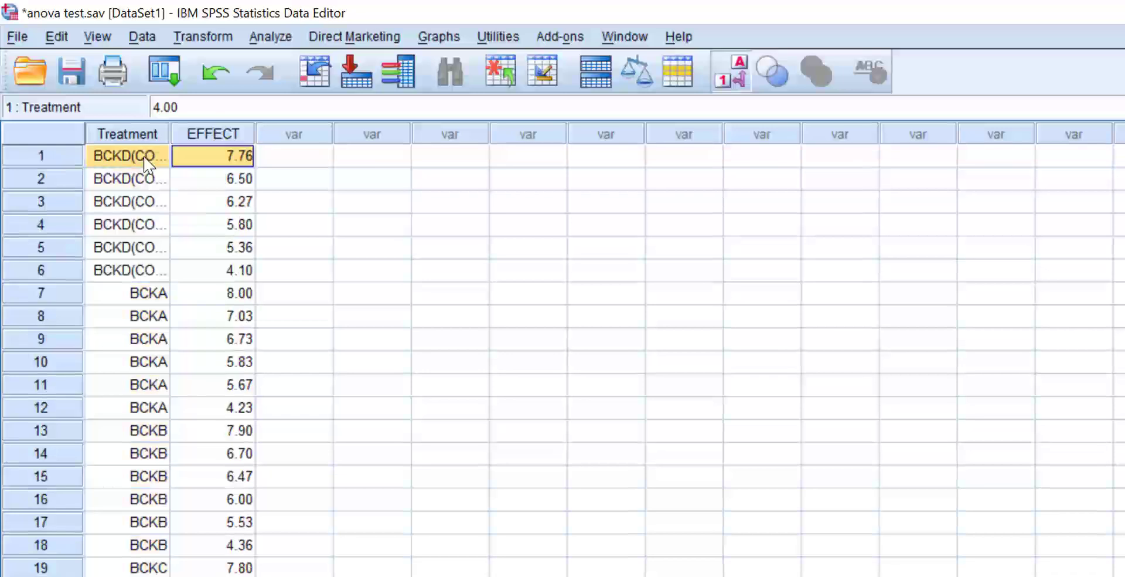
pyautogui.hotkey('shift', 'Down')
pyautogui.hotkey('shift', 'Down')
pyautogui.hotkey('shift', 'Down')
pyautogui.hotkey('shift', 'Down')
pyautogui.hotkey('shift', 'Down')
pyautogui.hotkey('shift', 'Down')
pyautogui.hotkey('shift', 'Down')
pyautogui.hotkey('shift', 'Down')
pyautogui.hotkey('shift', 'Down')
pyautogui.hotkey('shift', 'Down')
pyautogui.hotkey('shift', 'Down')
pyautogui.hotkey('shift', 'Down')
pyautogui.hotkey('shift', 'Down')
pyautogui.hotkey('shift', 'Down')
pyautogui.hotkey('shift', 'Down')
pyautogui.hotkey('shift', 'Down')
pyautogui.hotkey('shift', 'Down')
pyautogui.hotkey('shift', 'Down')
pyautogui.hotkey('shift', 'Down')
pyautogui.hotkey('shift', 'Down')
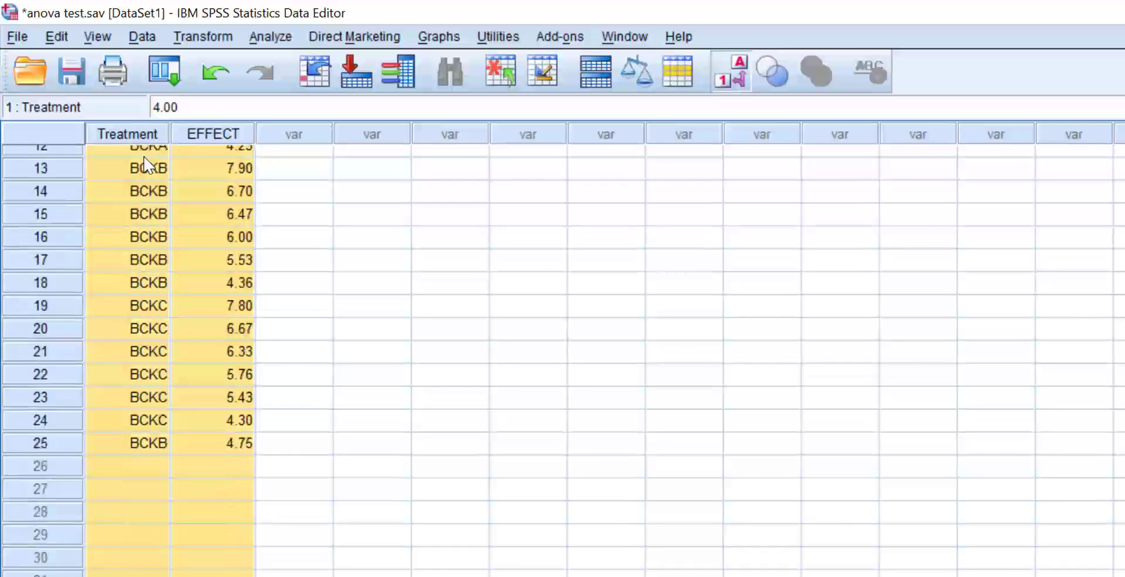
pyautogui.hotkey('shift', 'Up')
pyautogui.hotkey('shift', 'Up')
pyautogui.hotkey('shift', 'Up')
pyautogui.hotkey('shift', 'Up')
pyautogui.hotkey('shift', 'Up')
pyautogui.hotkey('shift', 'Up')
pyautogui.hotkey('shift', 'Down')
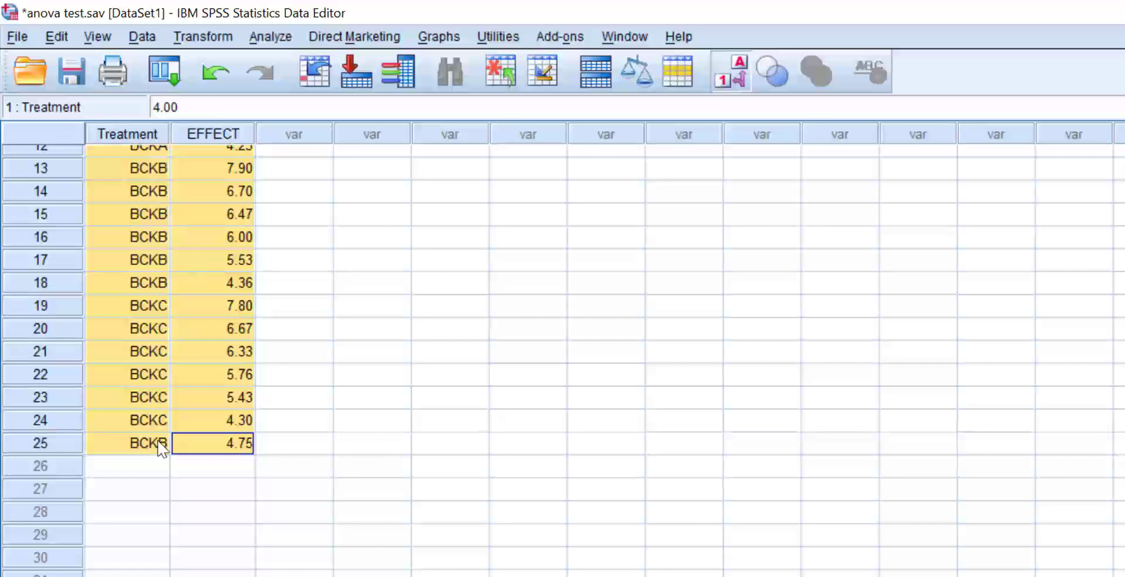
# Step: Change the Treatment value of case 25 to BCKC
pyautogui.doubleClick(161, 449)
pyautogui.click(157, 443)
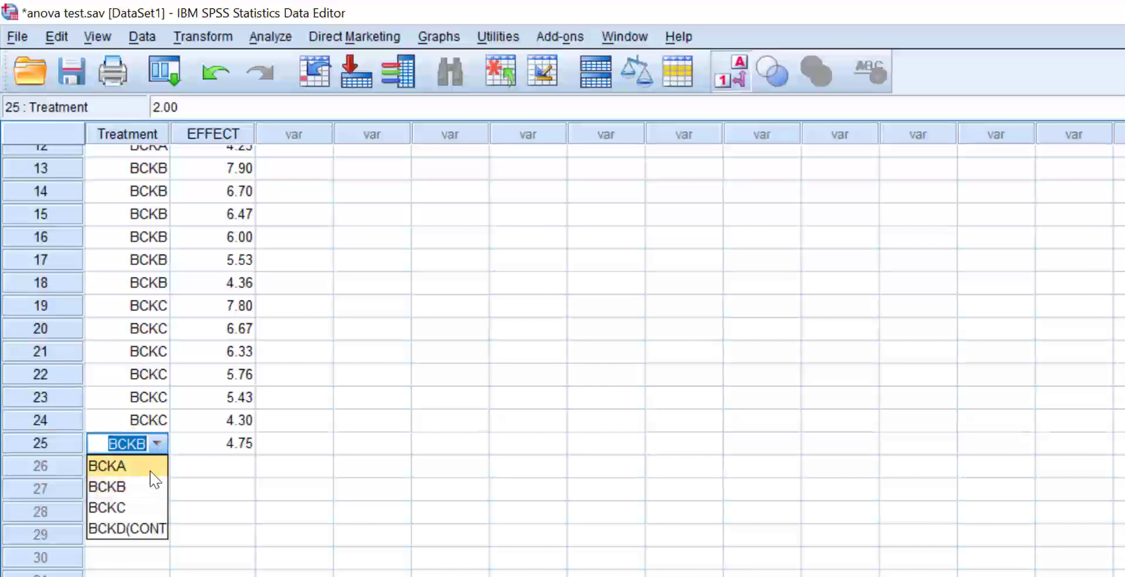
pyautogui.click(155, 508)
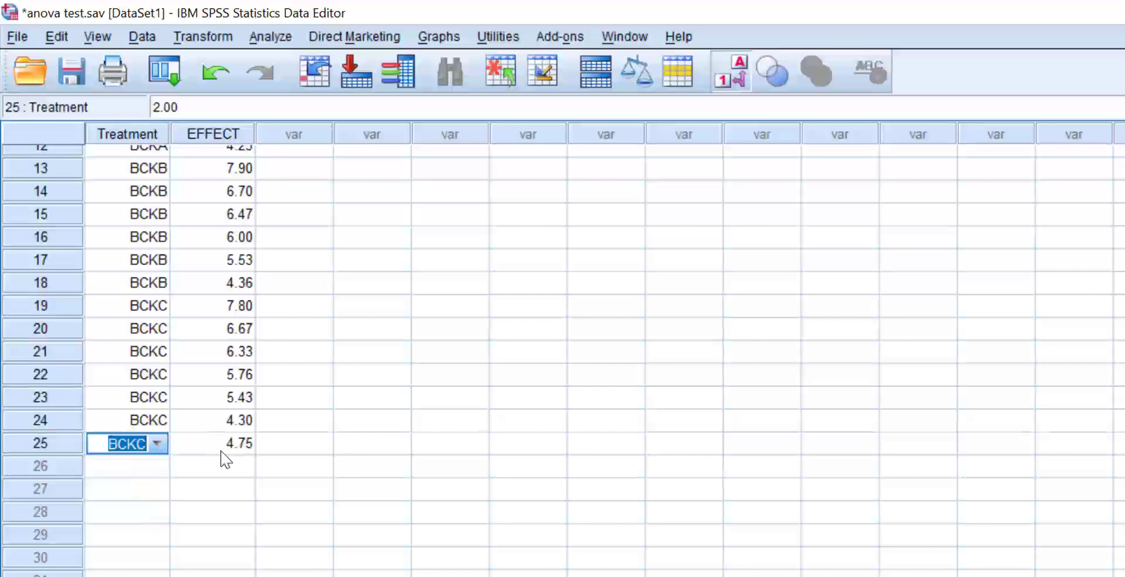
pyautogui.click(222, 449)
pyautogui.press('Left')
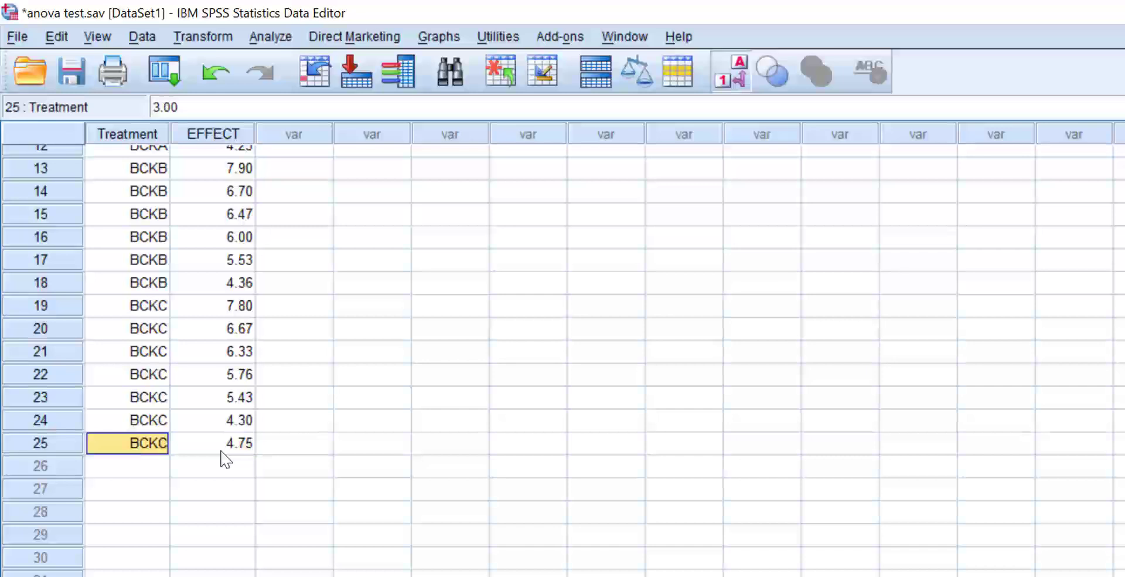
# Step: Select and copy the Treatment and EFFECT values from row 25 up to row 1
pyautogui.press('Right')
pyautogui.press('Left')
pyautogui.hotkey('shift', 'Right')
pyautogui.hotkey('shift', 'Up')
pyautogui.hotkey('shift', 'Up')
pyautogui.hotkey('shift', 'Up')
pyautogui.hotkey('shift', 'Up')
pyautogui.hotkey('shift', 'Up')
pyautogui.hotkey('shift', 'Up')
pyautogui.hotkey('shift', 'Up')
pyautogui.hotkey('shift', 'Up')
pyautogui.hotkey('shift', 'Up')
pyautogui.hotkey('shift', 'Up')
pyautogui.hotkey('shift', 'Up')
pyautogui.hotkey('shift', 'Up')
pyautogui.hotkey('shift', 'Up')
pyautogui.hotkey('shift', 'Up')
pyautogui.hotkey('shift', 'Up')
pyautogui.hotkey('shift', 'Up')
pyautogui.hotkey('shift', 'Up')
pyautogui.hotkey('shift', 'Up')
pyautogui.hotkey('shift', 'Up')
pyautogui.hotkey('shift', 'Up')
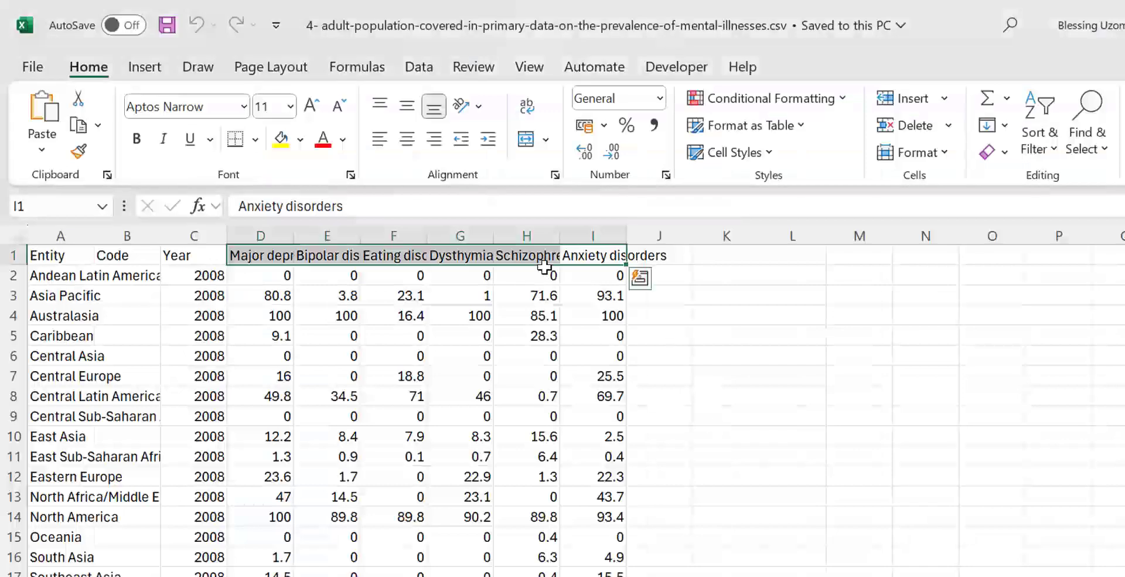
# Step: Switch to Excel, create a blank workbook and paste the copied data starting at cell A1
pyautogui.hotkey('ctrl', 'n')
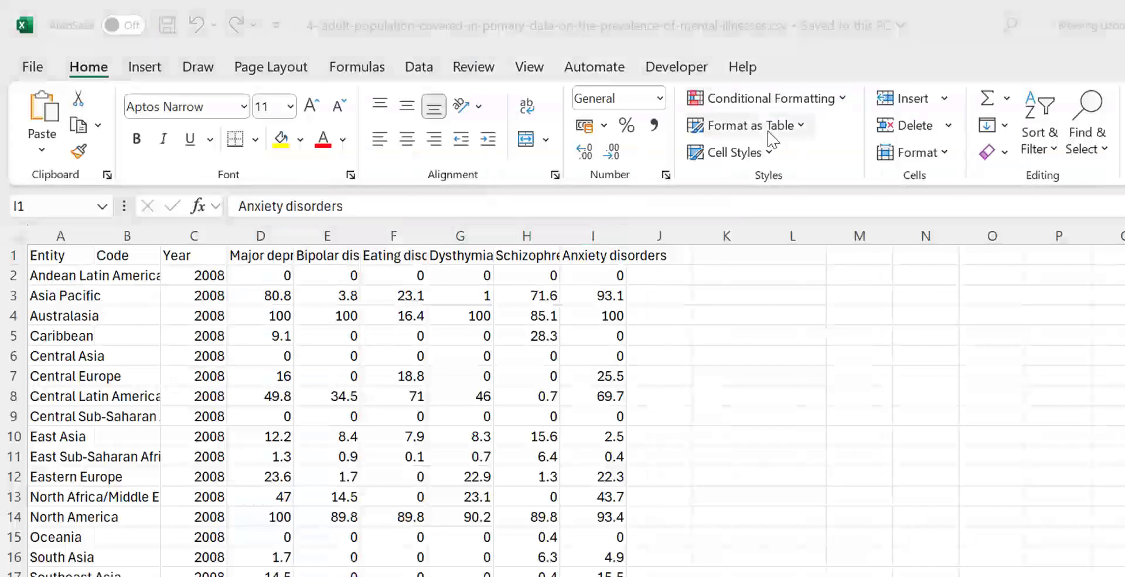
pyautogui.hotkey('ctrl', 'v')
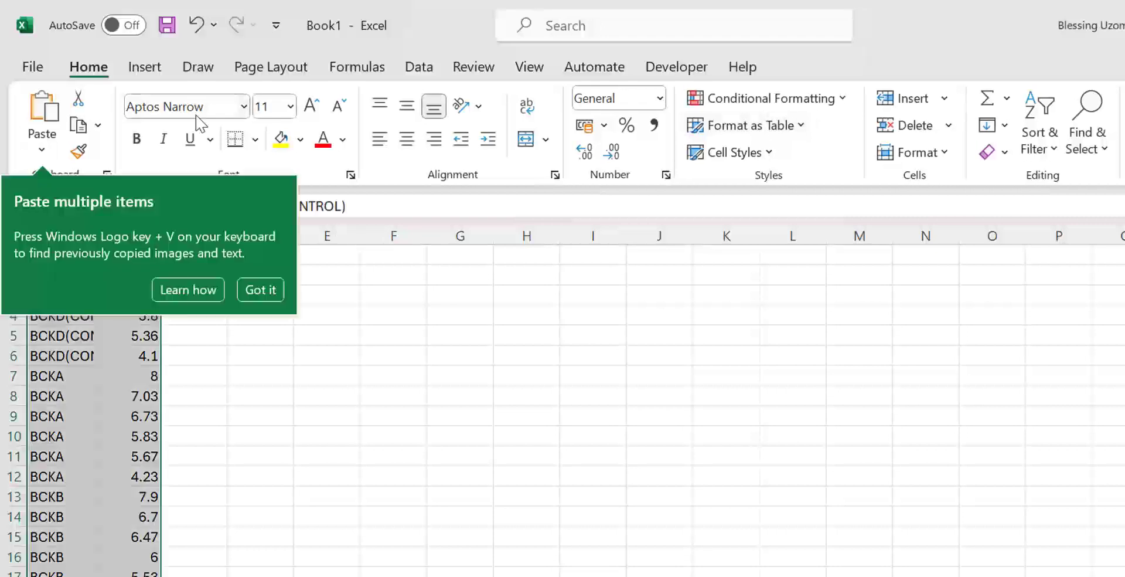
pyautogui.click(260, 297)
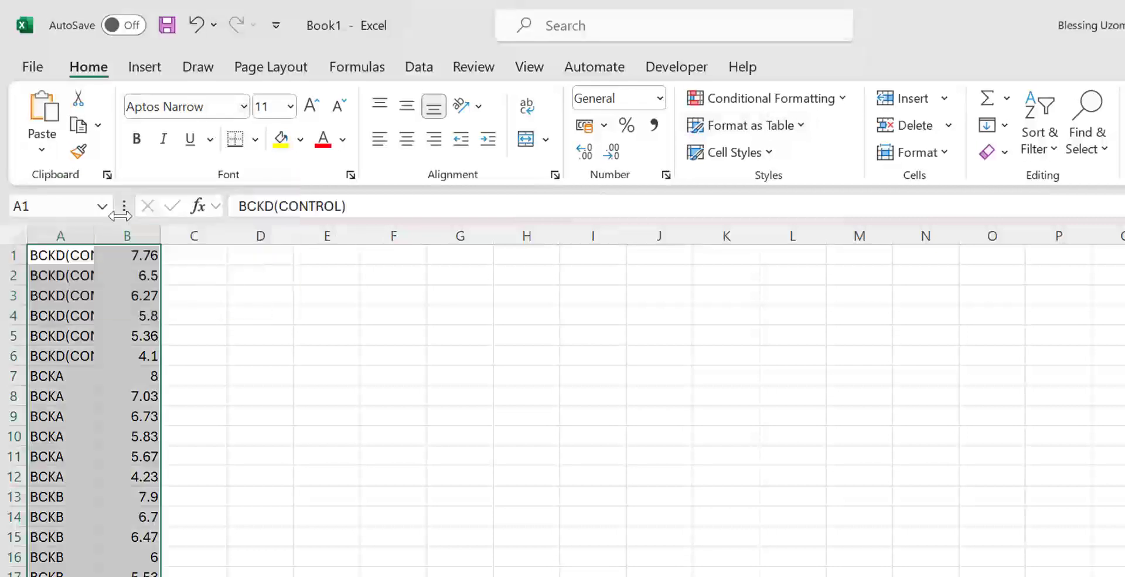
# Step: Widen column A so the full BCKD(CONTROL) labels fit, and clear the selection of the pasted range
pyautogui.moveTo(94, 235); pyautogui.dragTo(220, 233)
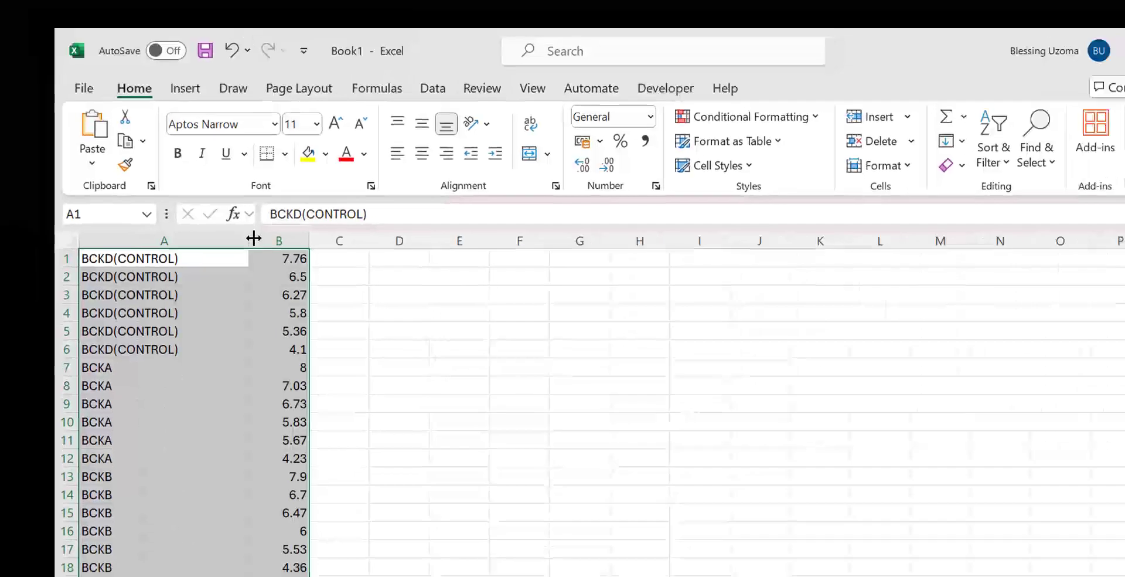
pyautogui.click(259, 294)
pyautogui.press('Left')
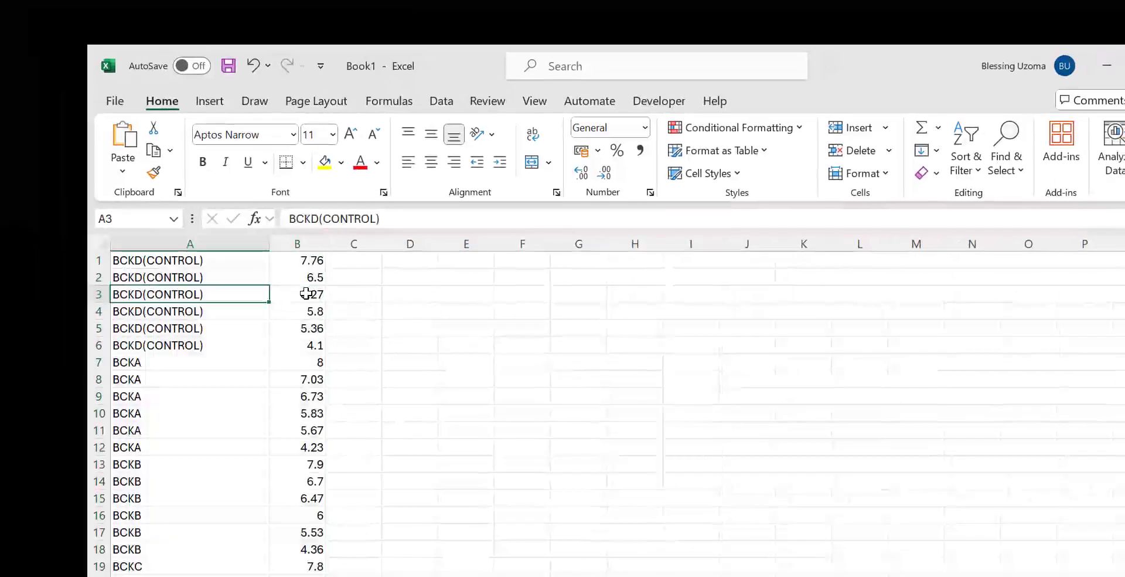
pyautogui.press('Up')
pyautogui.press('Up')
pyautogui.press('Down')
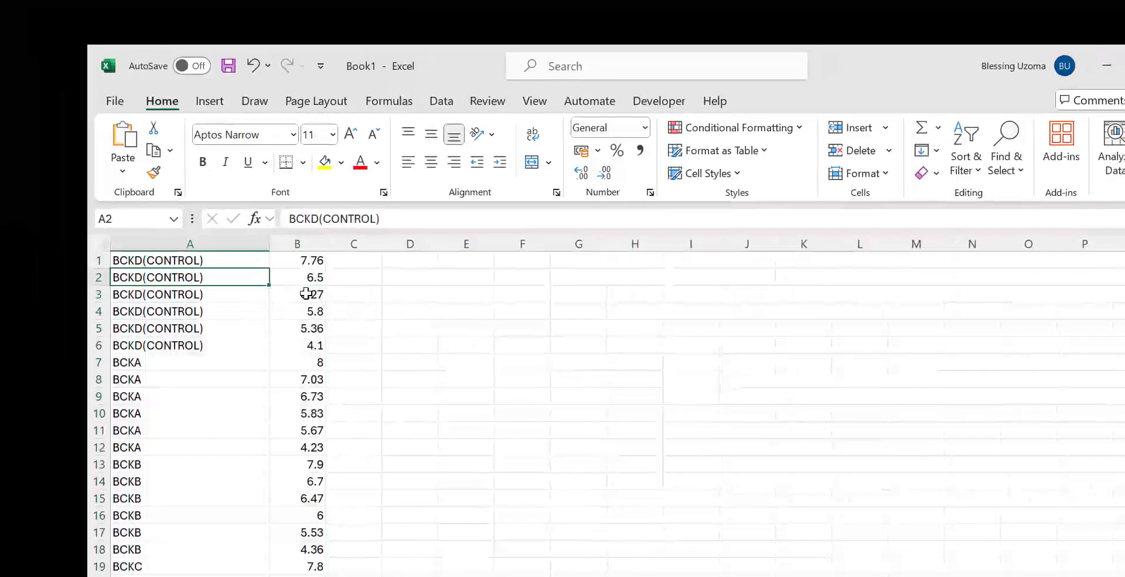
# Step: Go through all the treatment labels in column A down to the end of the pasted data and return to A1
pyautogui.press('Down')
pyautogui.press('Down')
pyautogui.press('Down')
pyautogui.press('Down')
pyautogui.press('Down')
pyautogui.press('Down')
pyautogui.press('Down')
pyautogui.press('Down')
pyautogui.press('Down')
pyautogui.press('Down')
pyautogui.press('Down')
pyautogui.press('Down')
pyautogui.press('Down')
pyautogui.press('Down')
pyautogui.press('Down')
pyautogui.press('Down')
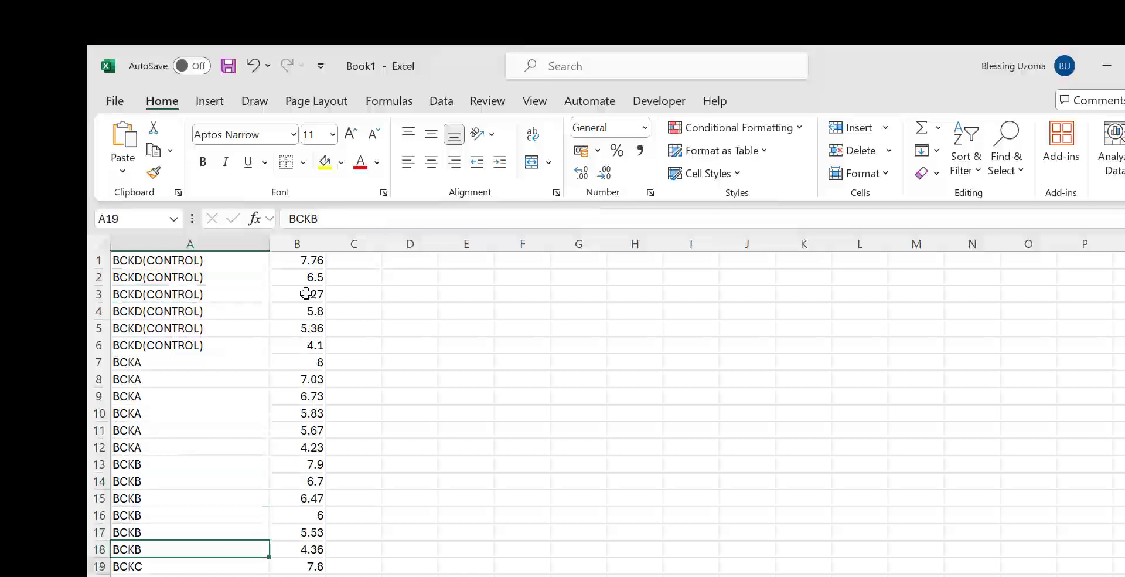
pyautogui.press('Down')
pyautogui.press('Down')
pyautogui.press('Down')
pyautogui.press('Down')
pyautogui.press('Down')
pyautogui.press('Down')
pyautogui.press('Down')
pyautogui.press('Down')
pyautogui.press('Down')
pyautogui.press('Down')
pyautogui.press('Down')
pyautogui.press('Down')
pyautogui.press('Down')
pyautogui.press('Up')
pyautogui.press('Up')
pyautogui.press('Up')
pyautogui.press('Up')
pyautogui.press('Up')
pyautogui.press('Up')
pyautogui.press('Up')
pyautogui.press('Up')
pyautogui.press('Up')
pyautogui.press('Up')
pyautogui.press('Up')
pyautogui.press('Up')
pyautogui.press('Up')
pyautogui.press('Up')
pyautogui.press('Up')
pyautogui.press('Up')
pyautogui.press('Up')
pyautogui.press('Up')
pyautogui.press('Up')
pyautogui.press('Up')
pyautogui.press('Up')
pyautogui.press('Up')
pyautogui.press('Up')
pyautogui.press('Up')
pyautogui.press('Up')
pyautogui.press('Up')
pyautogui.press('Up')
pyautogui.press('Up')
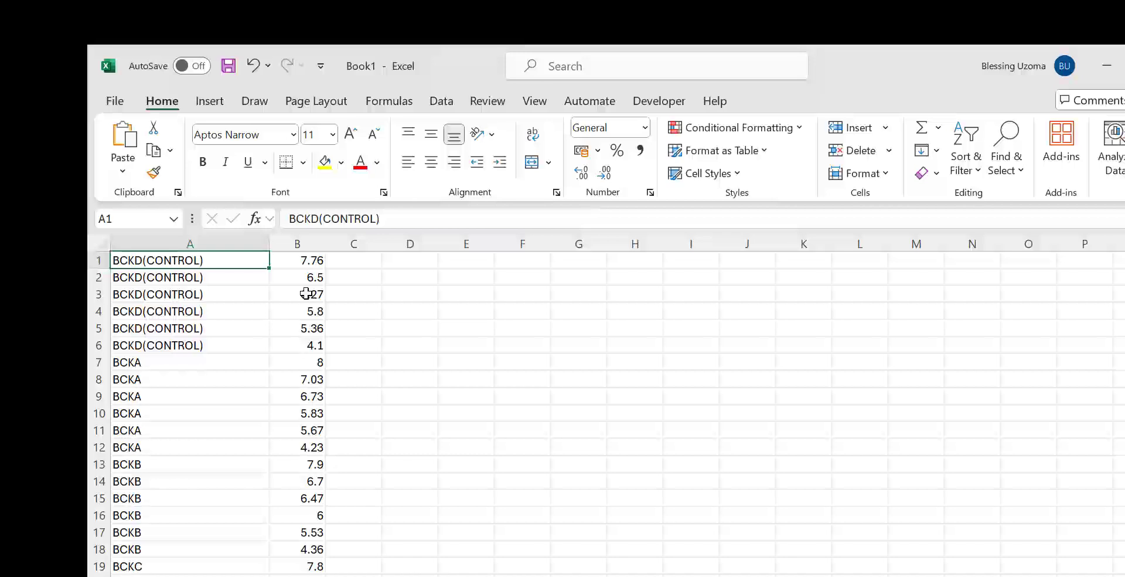
# Step: Review the BCKD(CONTROL) and BCKA labels from A1 to the start of the BCKB group, and return to A1
pyautogui.press('Down')
pyautogui.press('Down')
pyautogui.press('Down')
pyautogui.press('Down')
pyautogui.press('Down')
pyautogui.press('Down')
pyautogui.press('Down')
pyautogui.press('Down')
pyautogui.press('Down')
pyautogui.press('Down')
pyautogui.press('Down')
pyautogui.press('Down')
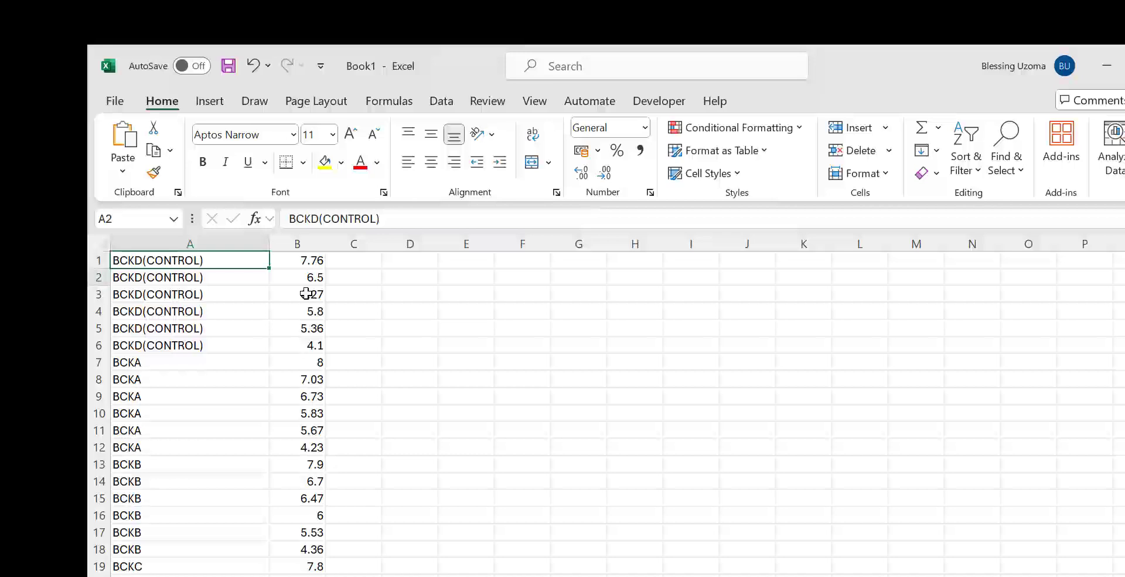
pyautogui.press('Up')
pyautogui.press('Up')
pyautogui.press('Up')
pyautogui.press('Up')
pyautogui.press('Up')
pyautogui.press('Up')
pyautogui.press('Up')
pyautogui.press('Up')
pyautogui.press('Up')
pyautogui.press('Up')
pyautogui.press('Up')
pyautogui.press('Up')
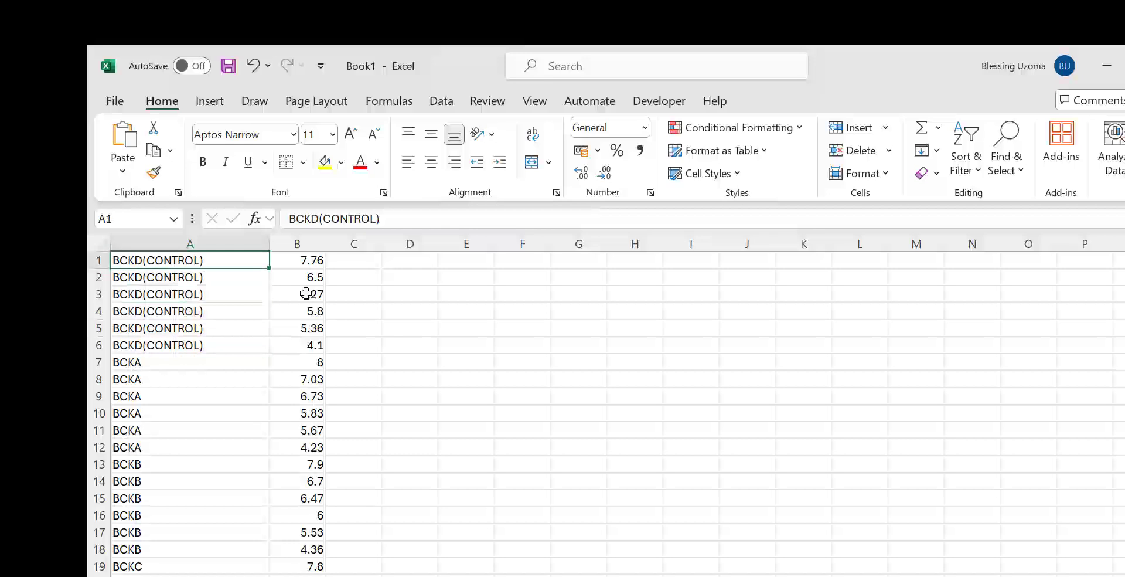
# Step: Examine where the BCKD(CONTROL) group ends and the BCKA group begins in column A, finishing back at A1
pyautogui.press('Down')
pyautogui.press('Down')
pyautogui.press('Down')
pyautogui.press('Down')
pyautogui.press('Down')
pyautogui.press('Down')
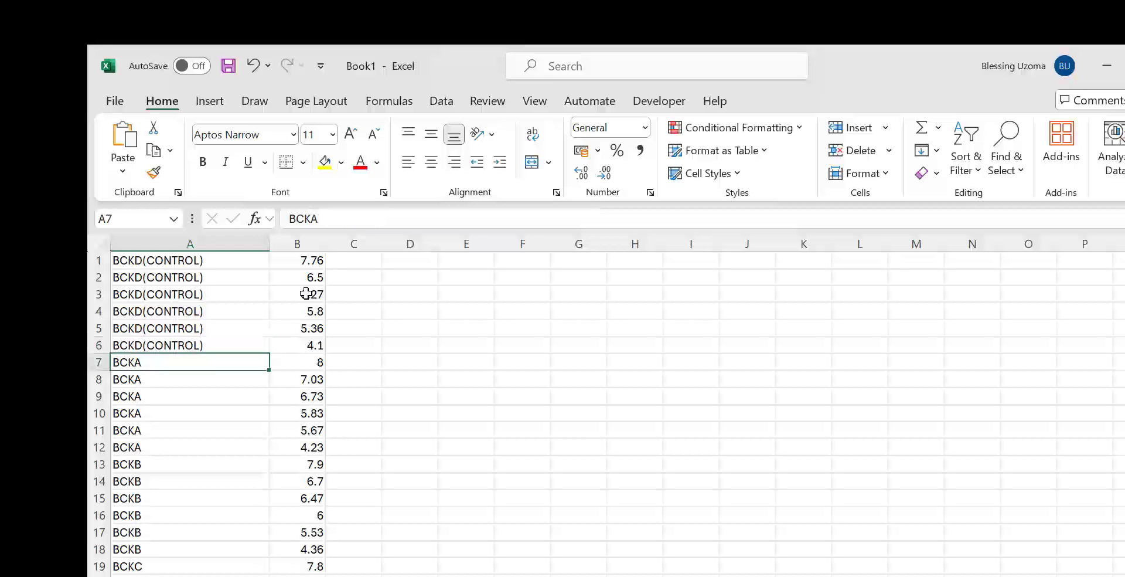
pyautogui.press('Down')
pyautogui.press('Up')
pyautogui.press('Up')
pyautogui.press('Up')
pyautogui.press('Up')
pyautogui.press('Up')
pyautogui.press('Up')
pyautogui.press('Up')
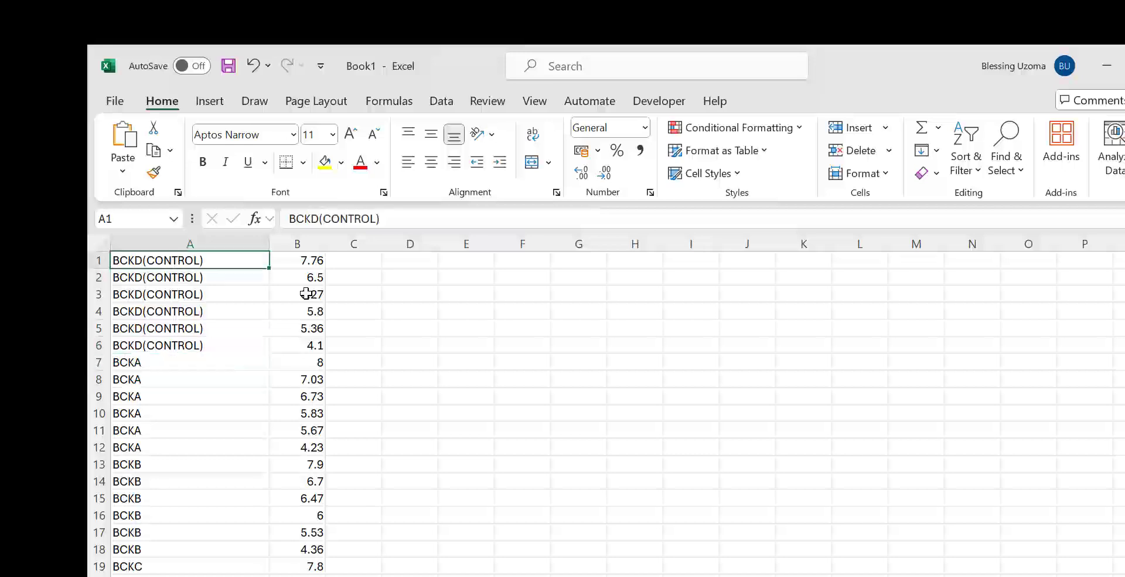
pyautogui.press('Down')
pyautogui.press('Down')
pyautogui.press('Down')
pyautogui.press('Down')
pyautogui.press('Down')
pyautogui.press('Down')
pyautogui.press('Down')
pyautogui.press('Down')
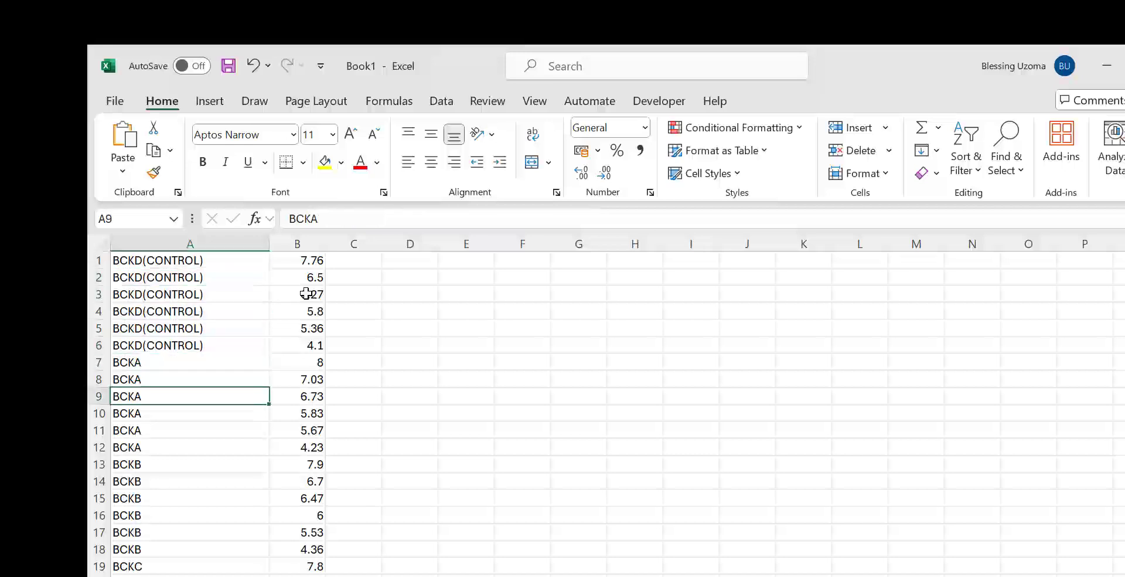
pyautogui.press('Up')
pyautogui.press('Up')
pyautogui.press('Up')
pyautogui.press('Up')
pyautogui.press('Up')
pyautogui.press('Up')
pyautogui.press('Up')
pyautogui.press('Up')
pyautogui.press('Down')
pyautogui.press('Down')
pyautogui.press('Down')
pyautogui.press('Down')
pyautogui.press('Down')
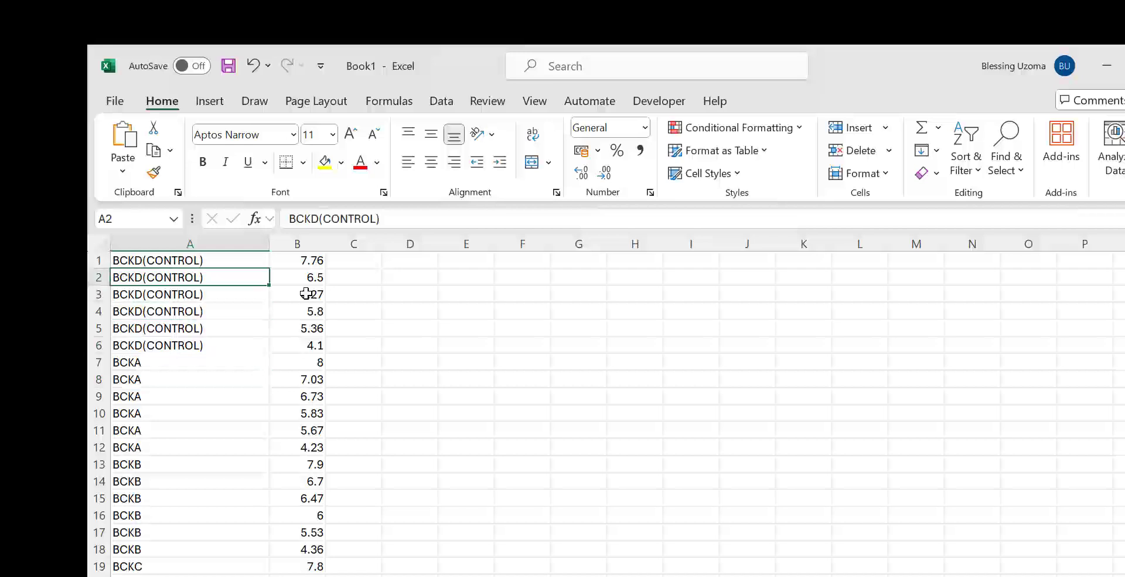
pyautogui.press('Up')
pyautogui.press('Up')
pyautogui.press('Up')
pyautogui.press('Up')
pyautogui.press('Up')
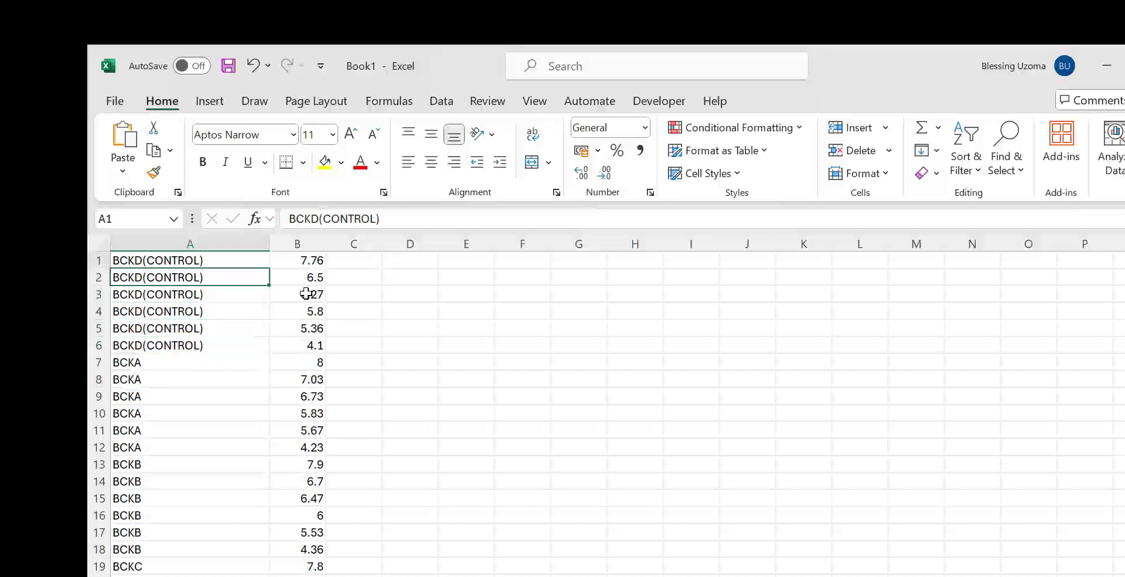
# Step: Highlight the BCKD(CONTROL) treatment labels in cells A1 to A6
pyautogui.hotkey('shift', 'Down')
pyautogui.hotkey('shift', 'Down')
pyautogui.hotkey('shift', 'Down')
pyautogui.hotkey('shift', 'Down')
pyautogui.hotkey('shift', 'Down')
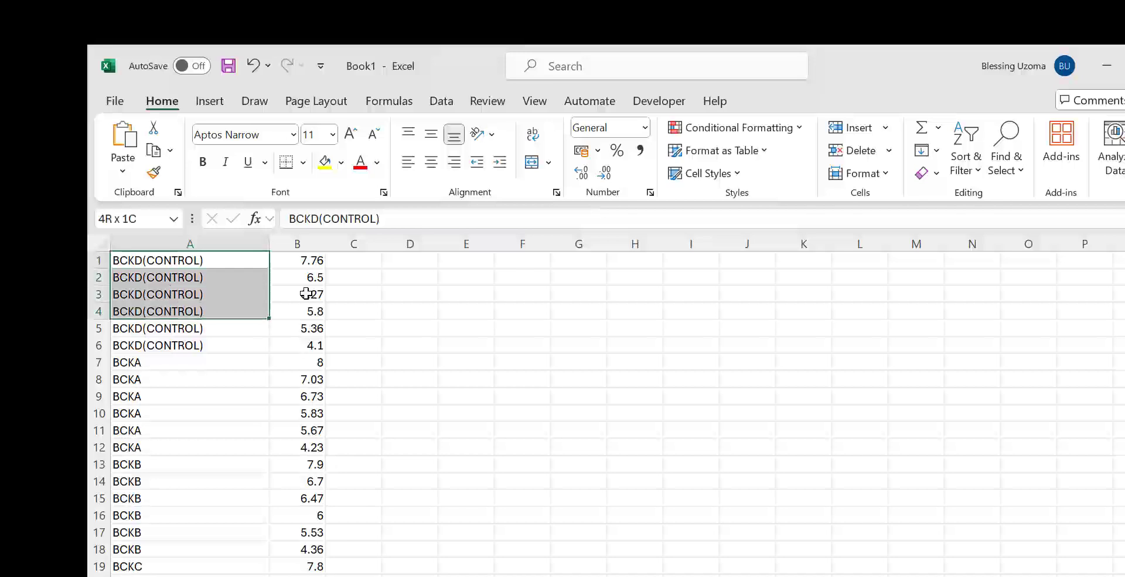
# Step: Highlight the BCKA treatment labels in cells A7 to A12
pyautogui.press('Down')
pyautogui.press('Down')
pyautogui.press('Down')
pyautogui.press('Down')
pyautogui.press('Down')
pyautogui.press('Down')
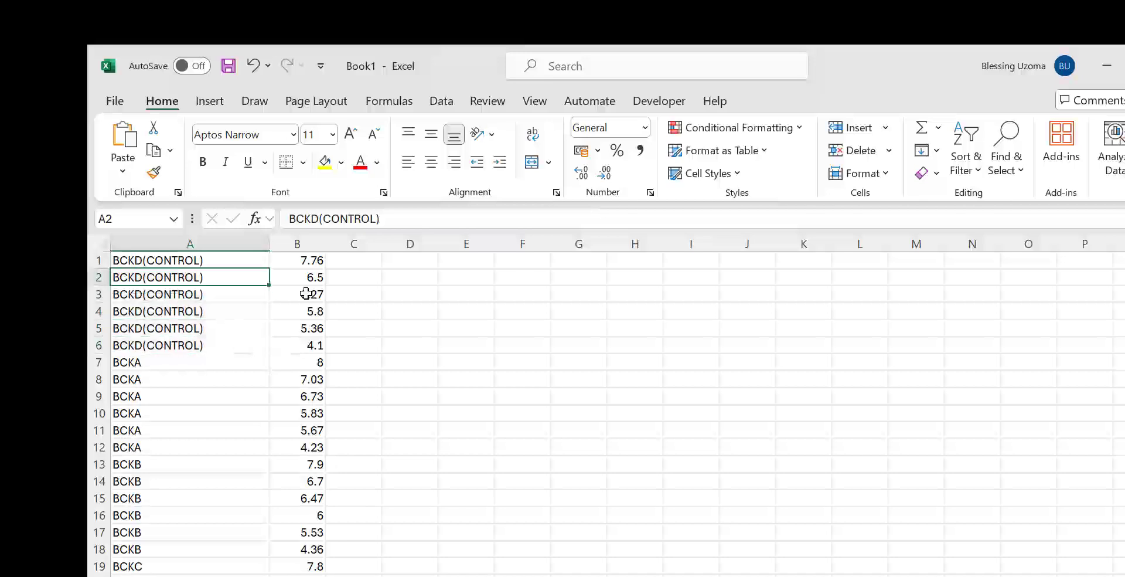
pyautogui.hotkey('shift', 'Down')
pyautogui.hotkey('shift', 'Down')
pyautogui.hotkey('shift', 'Down')
pyautogui.hotkey('shift', 'Down')
pyautogui.hotkey('shift', 'Down')
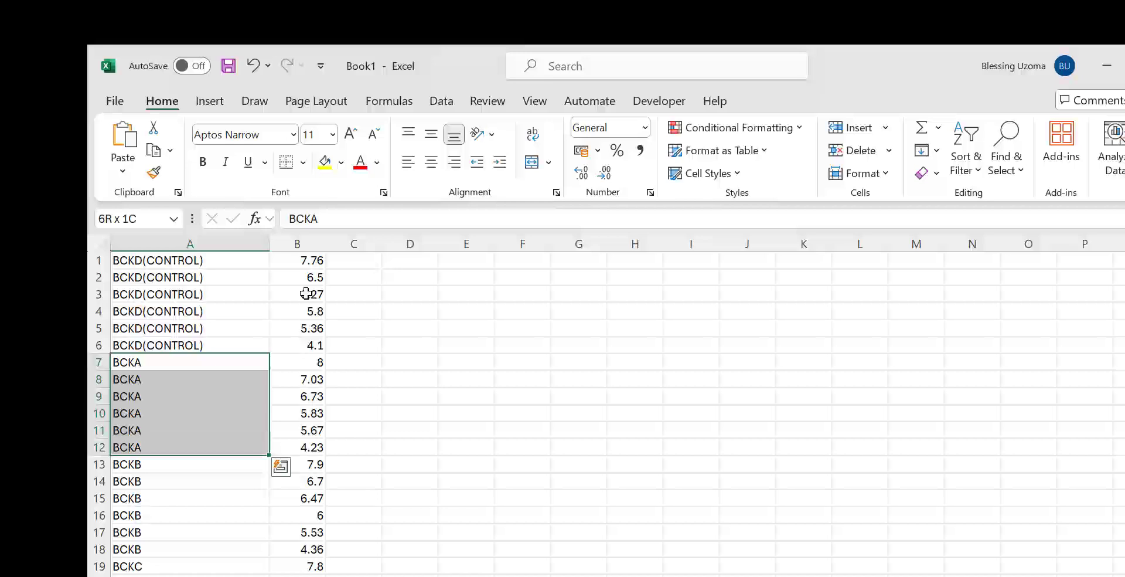
# Step: Highlight the block of BCKB treatment labels in column A, starting from cell A13
pyautogui.press('Down')
pyautogui.press('Down')
pyautogui.press('Down')
pyautogui.press('Down')
pyautogui.press('Down')
pyautogui.press('Down')
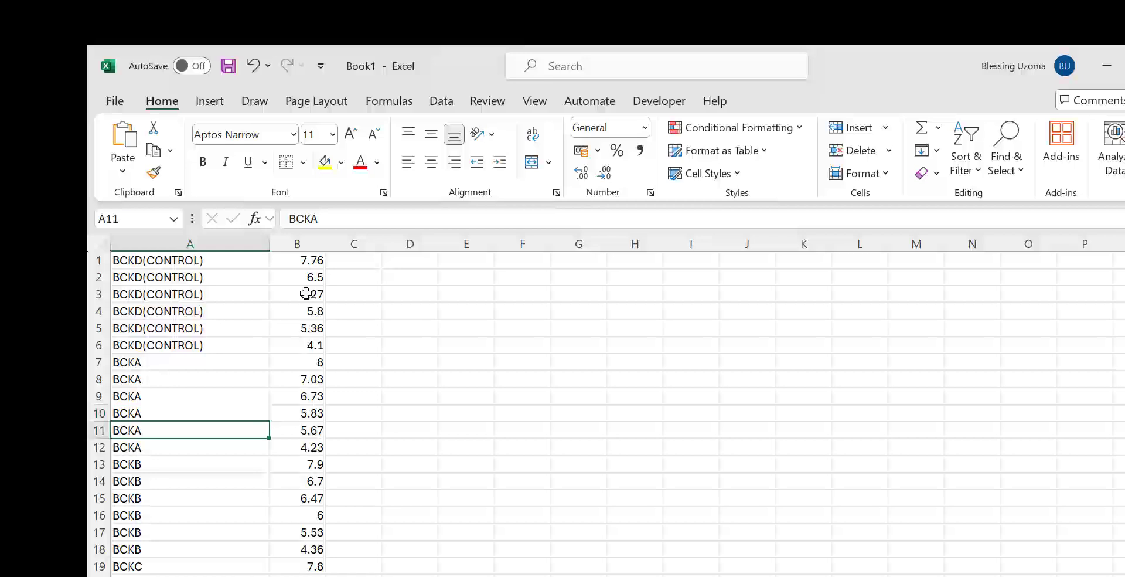
pyautogui.press('Down')
pyautogui.press('Up')
pyautogui.hotkey('shift', 'Down')
pyautogui.hotkey('shift', 'Down')
pyautogui.hotkey('shift', 'Down')
pyautogui.hotkey('shift', 'Down')
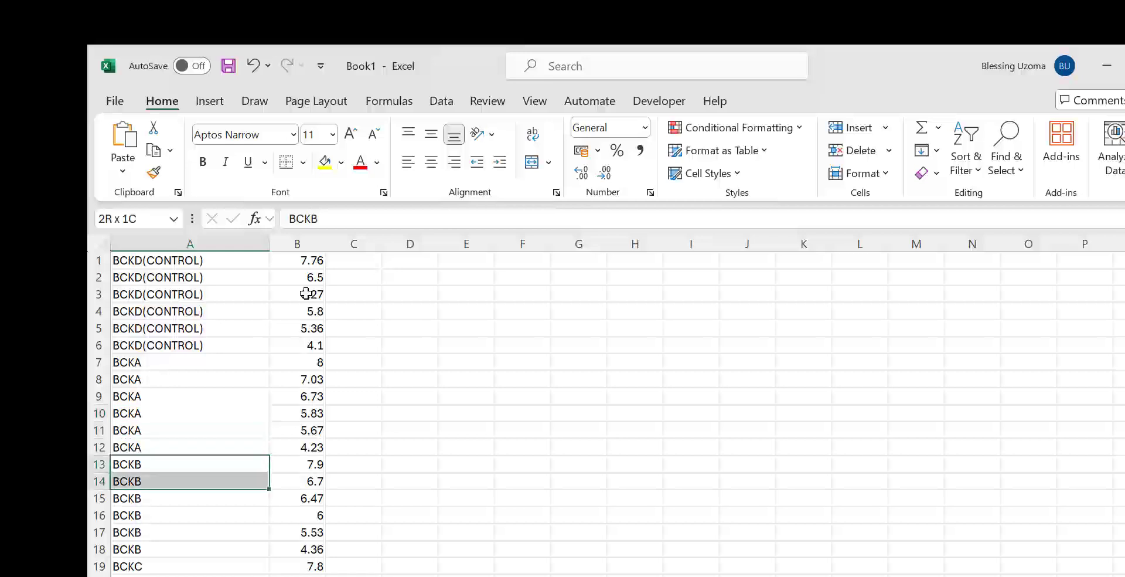
pyautogui.hotkey('shift', 'Down')
pyautogui.hotkey('shift', 'Down')
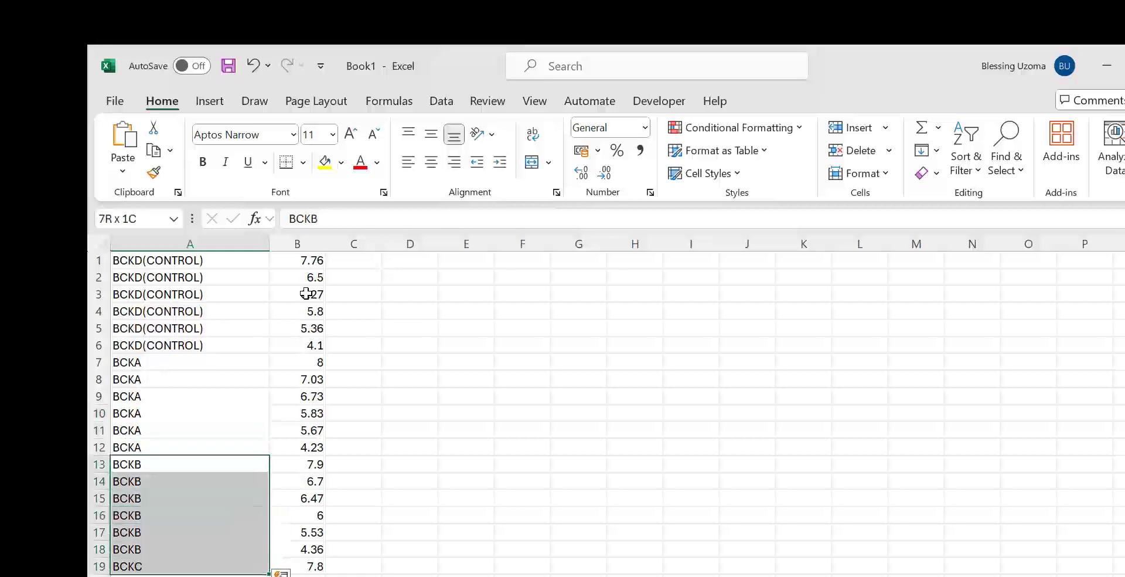
# Step: Highlight the BCKC treatment labels in cells A19 to A24
pyautogui.hotkey('shift', 'Up')
pyautogui.press('Down')
pyautogui.press('Down')
pyautogui.press('Down')
pyautogui.press('Down')
pyautogui.press('Down')
pyautogui.press('Down')
pyautogui.press('Down')
pyautogui.press('Down')
pyautogui.press('Down')
pyautogui.press('Down')
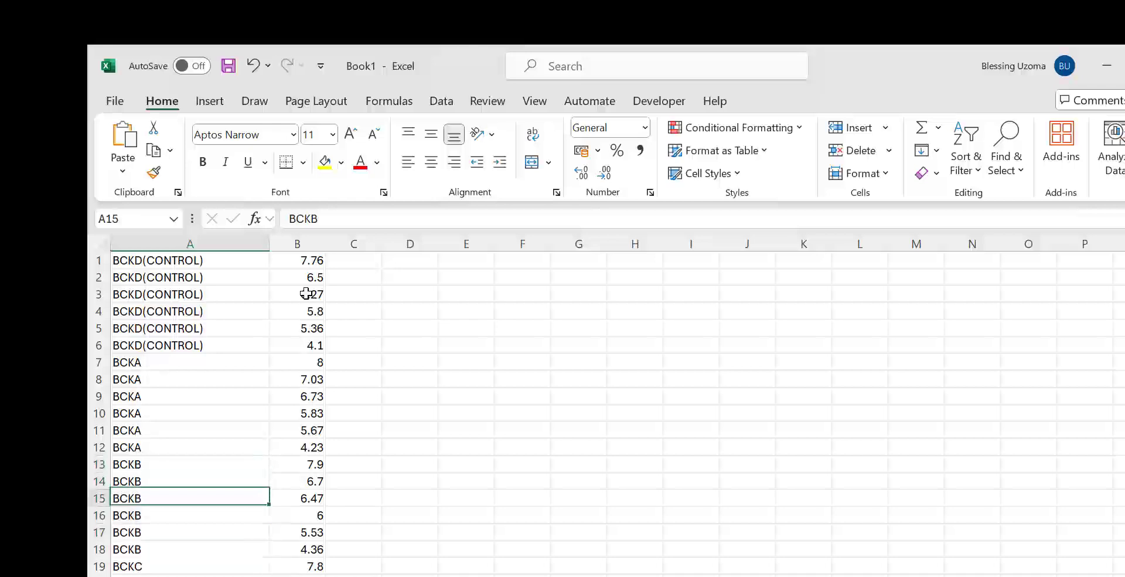
pyautogui.press('Up')
pyautogui.press('Up')
pyautogui.press('Up')
pyautogui.press('Up')
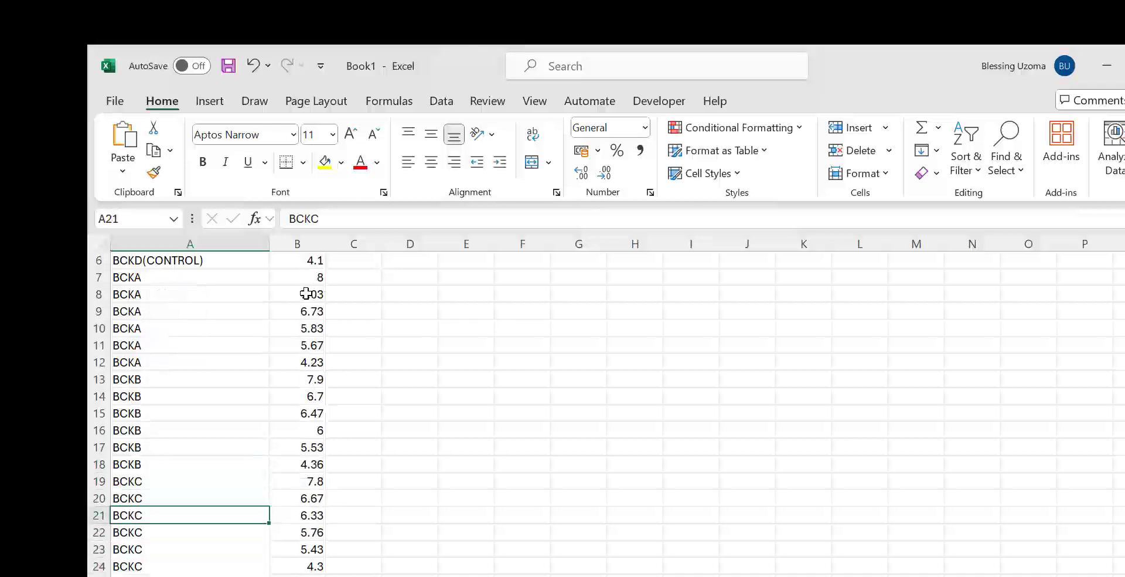
pyautogui.hotkey('shift', 'Down')
pyautogui.hotkey('shift', 'Down')
pyautogui.hotkey('shift', 'Down')
pyautogui.hotkey('shift', 'Down')
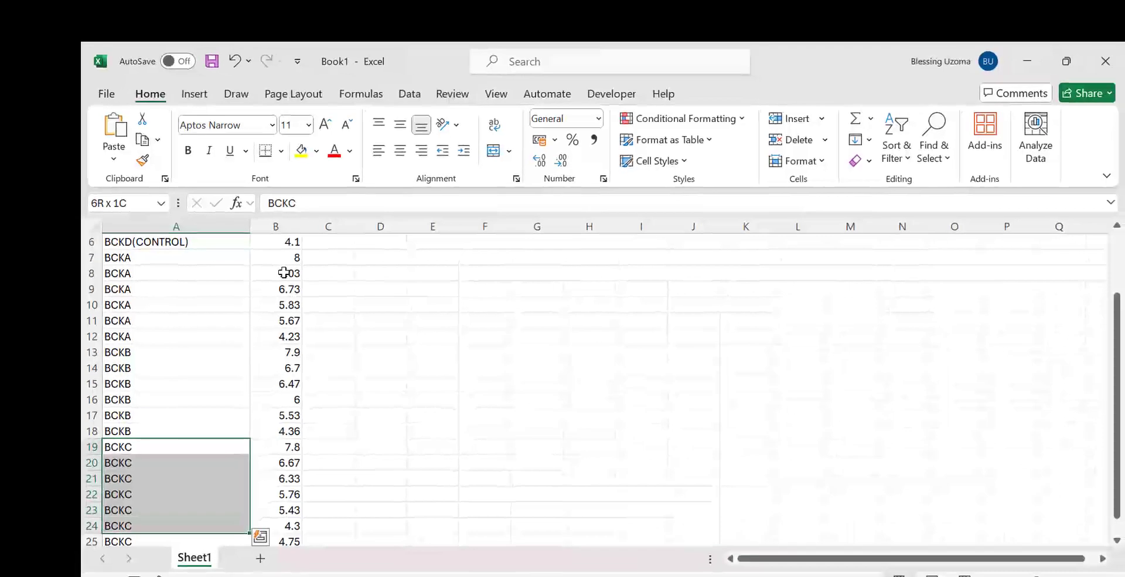
pyautogui.hotkey('shift', 'Down')
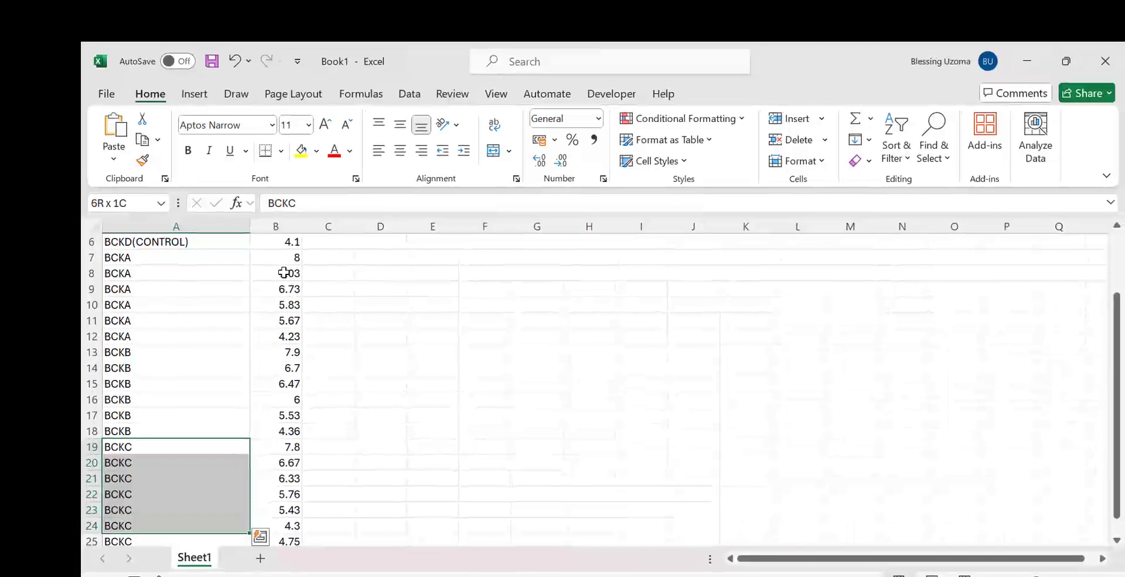
# Step: Clear the contents of row 25, the extra BCKC entry at the end of the data
pyautogui.press('Down')
pyautogui.press('Down')
pyautogui.press('Down')
pyautogui.press('Down')
pyautogui.press('Down')
pyautogui.press('Down')
pyautogui.press('Down')
pyautogui.press('Down')
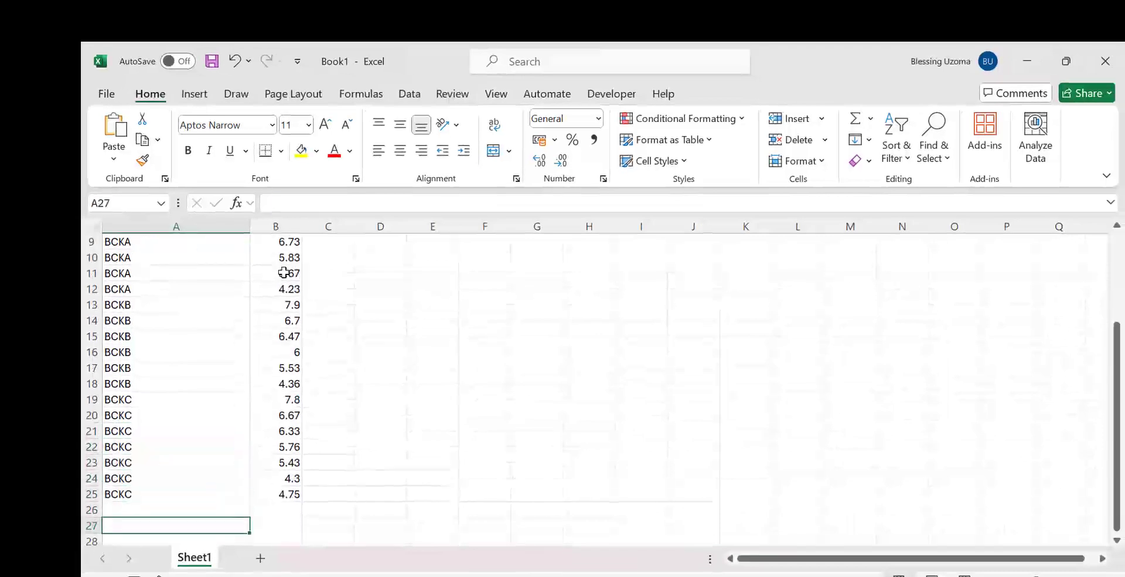
pyautogui.click(89, 493)
pyautogui.press('Delete')
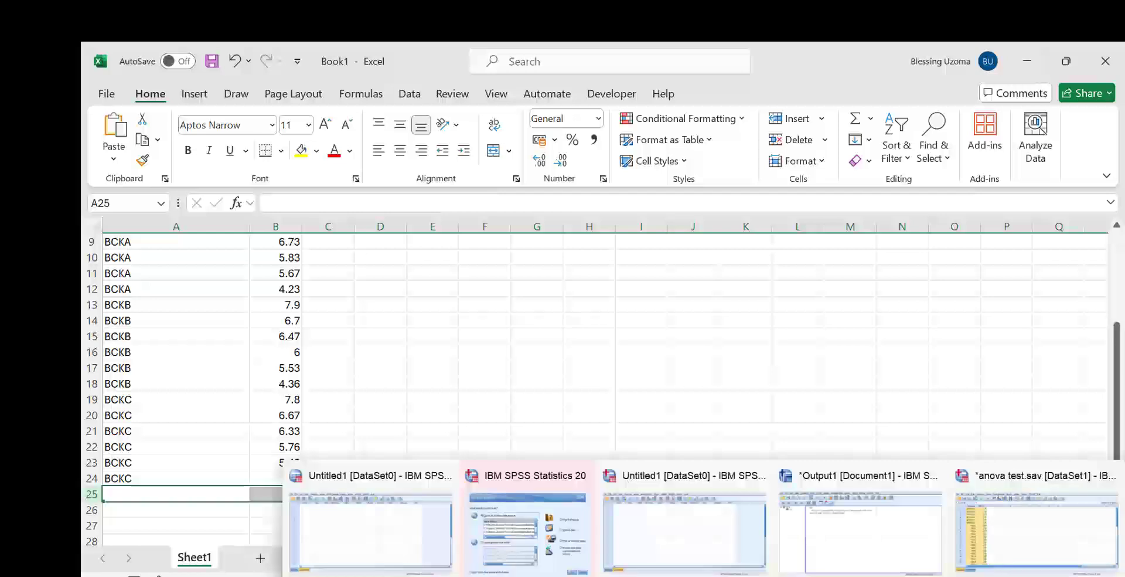
# Step: Examine the treatment labels in column A from row 25 back up to A1, along with the first value in column B
pyautogui.click(703, 575)
pyautogui.click(305, 330)
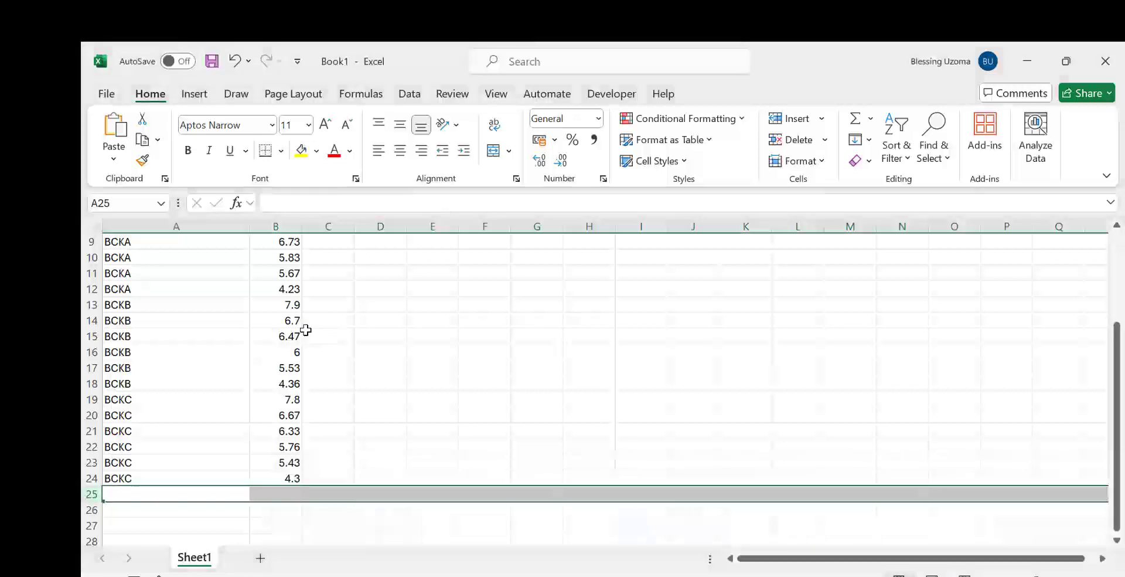
pyautogui.press('Down')
pyautogui.press('Up')
pyautogui.press('Up')
pyautogui.press('Up')
pyautogui.press('Up')
pyautogui.press('Up')
pyautogui.press('Up')
pyautogui.press('Up')
pyautogui.press('Up')
pyautogui.press('Up')
pyautogui.press('Up')
pyautogui.press('Up')
pyautogui.press('Up')
pyautogui.press('Up')
pyautogui.press('Up')
pyautogui.press('Up')
pyautogui.press('Up')
pyautogui.press('Up')
pyautogui.press('Up')
pyautogui.press('Up')
pyautogui.press('Up')
pyautogui.press('Up')
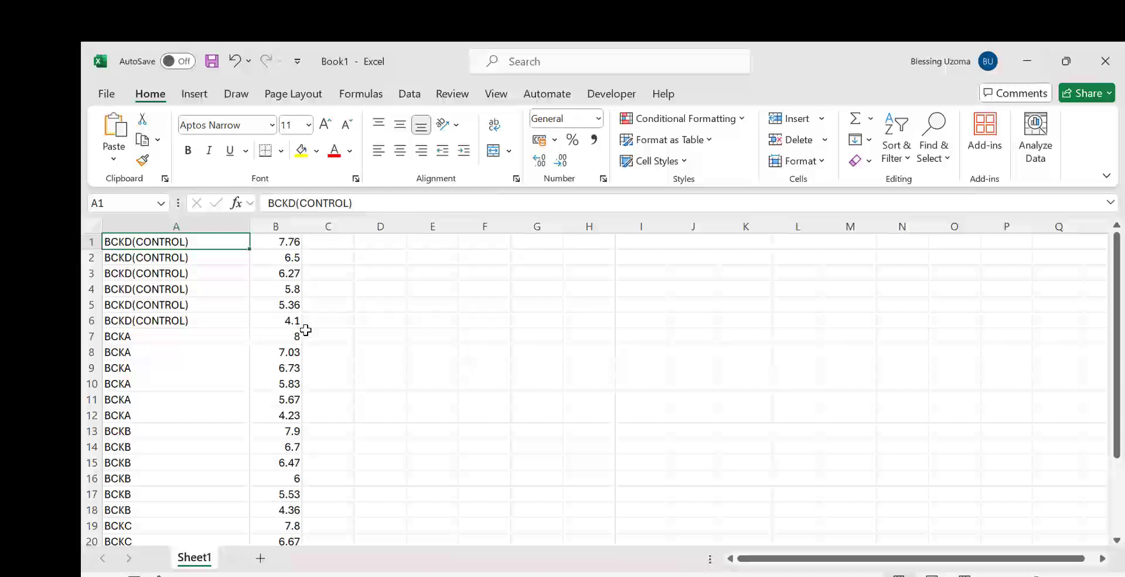
pyautogui.press('Right')
pyautogui.press('Left')
pyautogui.press('Right')
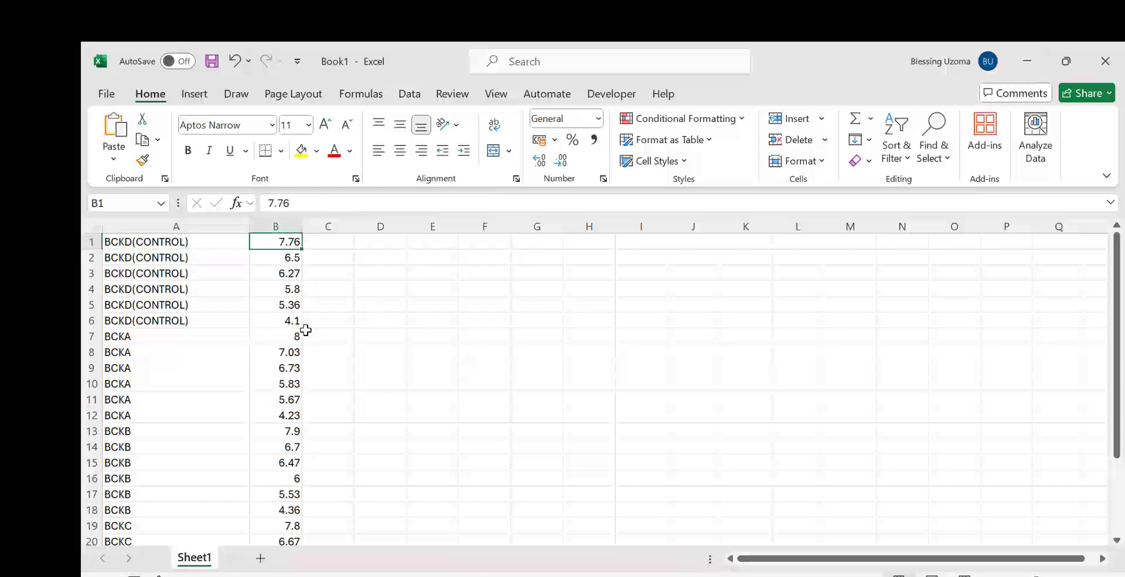
pyautogui.press('Left')
pyautogui.press('Down')
pyautogui.press('Up')
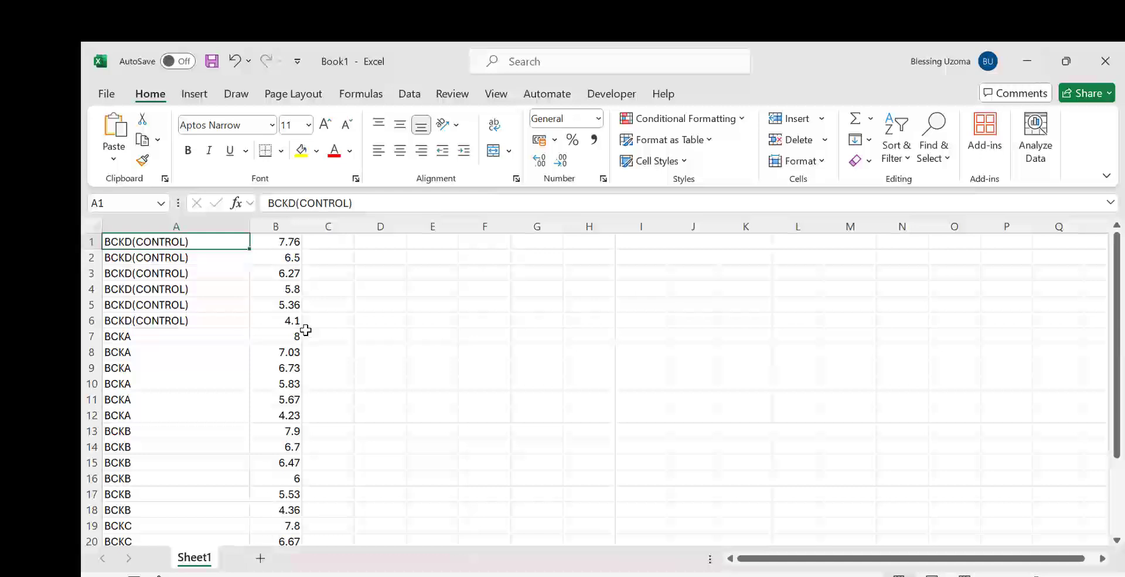
pyautogui.press('Right')
pyautogui.press('Left')
# Step: Insert an empty column B between the treatment labels and the effect values
pyautogui.click(262, 227)
pyautogui.rightClick(262, 226)
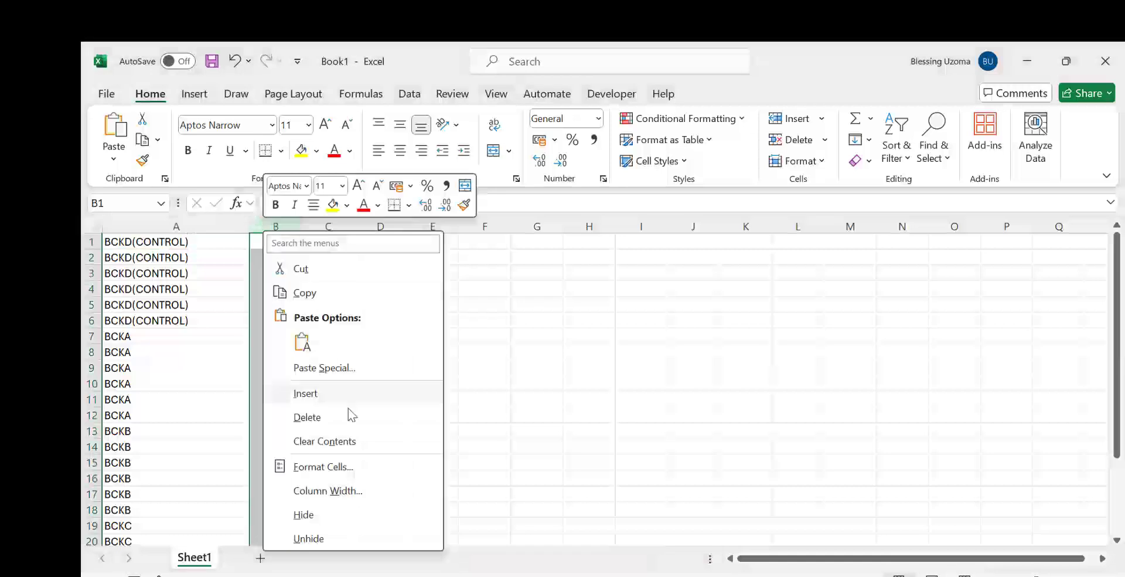
pyautogui.click(317, 395)
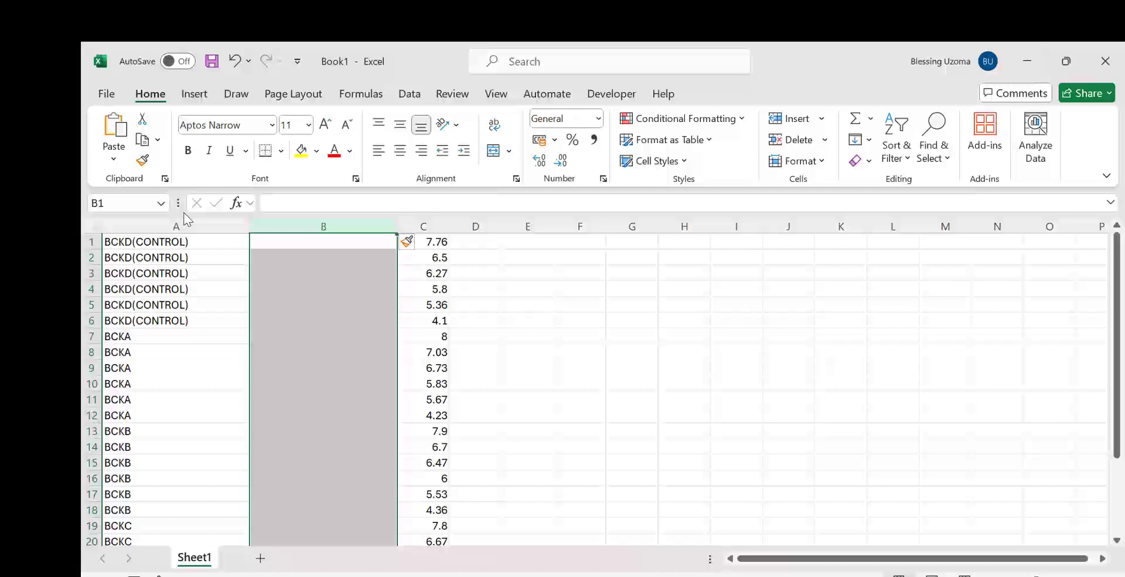
pyautogui.click(223, 257)
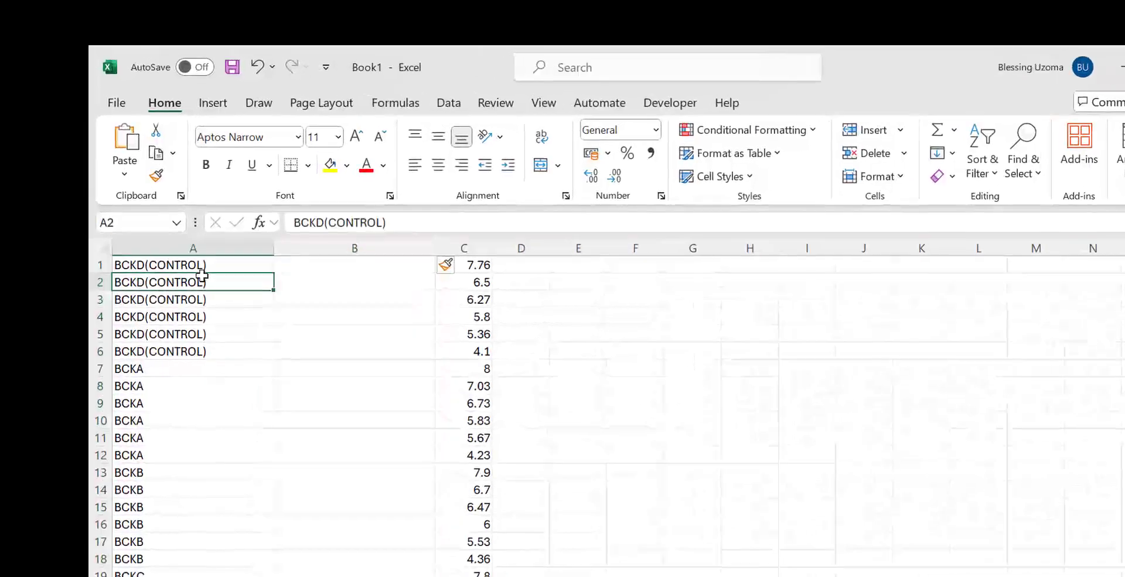
# Step: Enter the group code 1 beside every BCKD(CONTROL) label, in cells B1 to B6
pyautogui.click(316, 266)
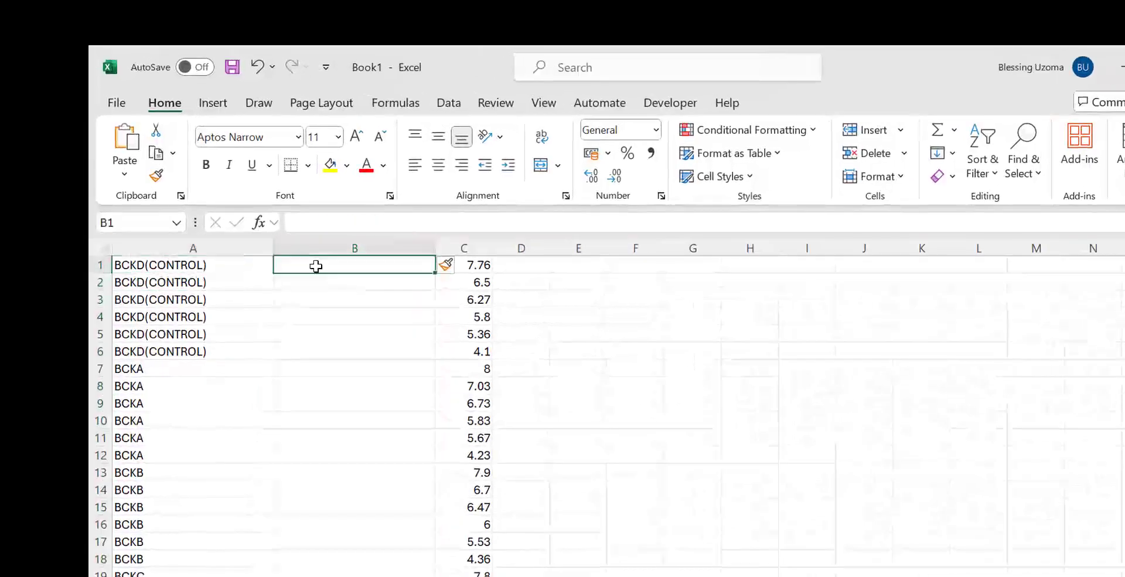
pyautogui.write('1')
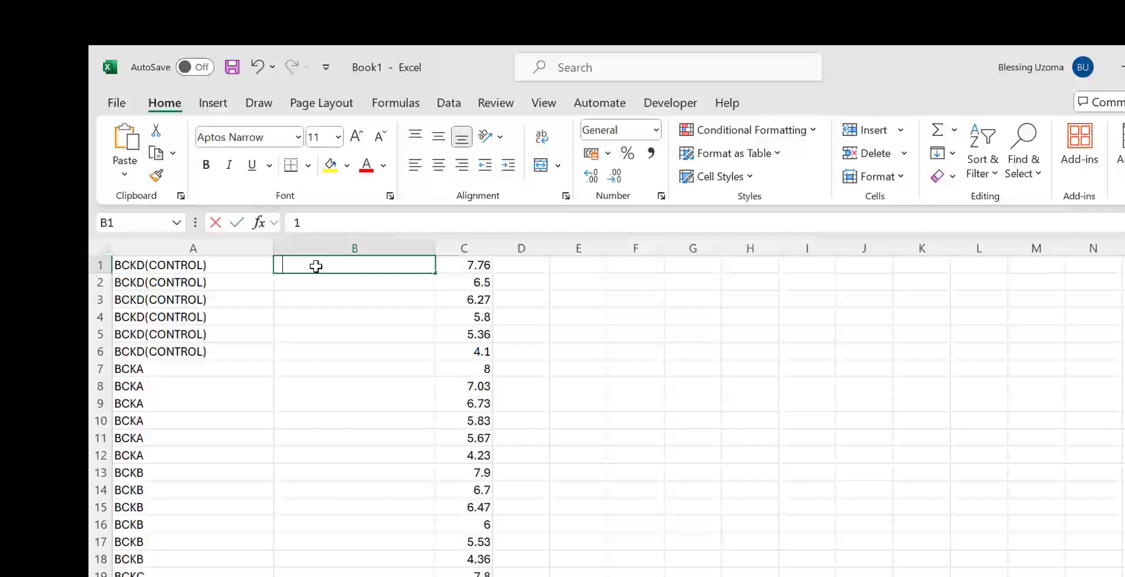
pyautogui.press('Return')
pyautogui.write('1')
pyautogui.press('Return')
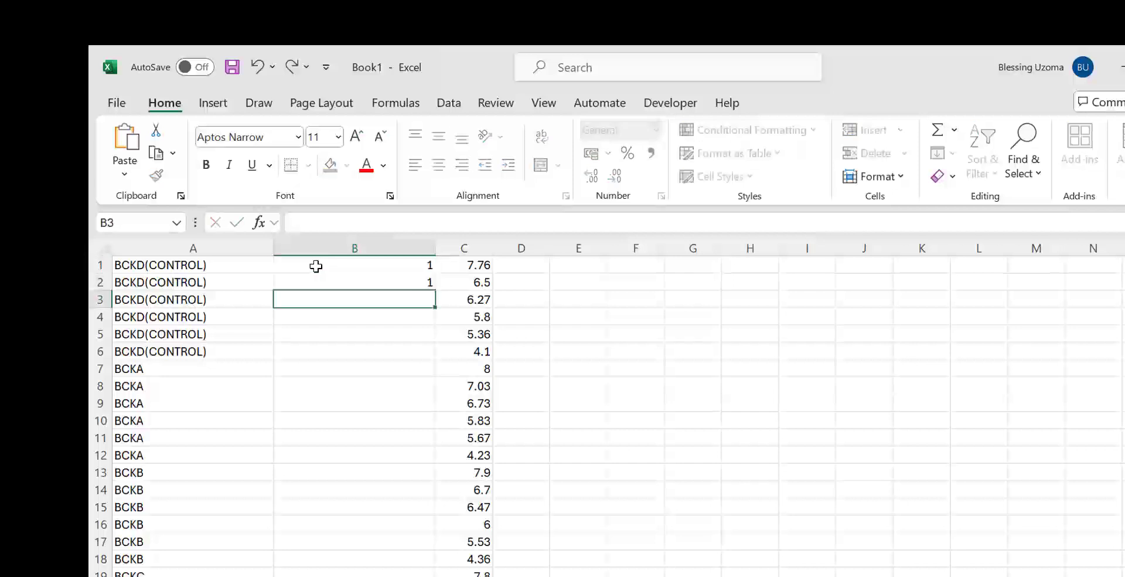
pyautogui.write('1')
pyautogui.press('Return')
pyautogui.write('1')
pyautogui.press('Return')
pyautogui.write('1')
pyautogui.press('Return')
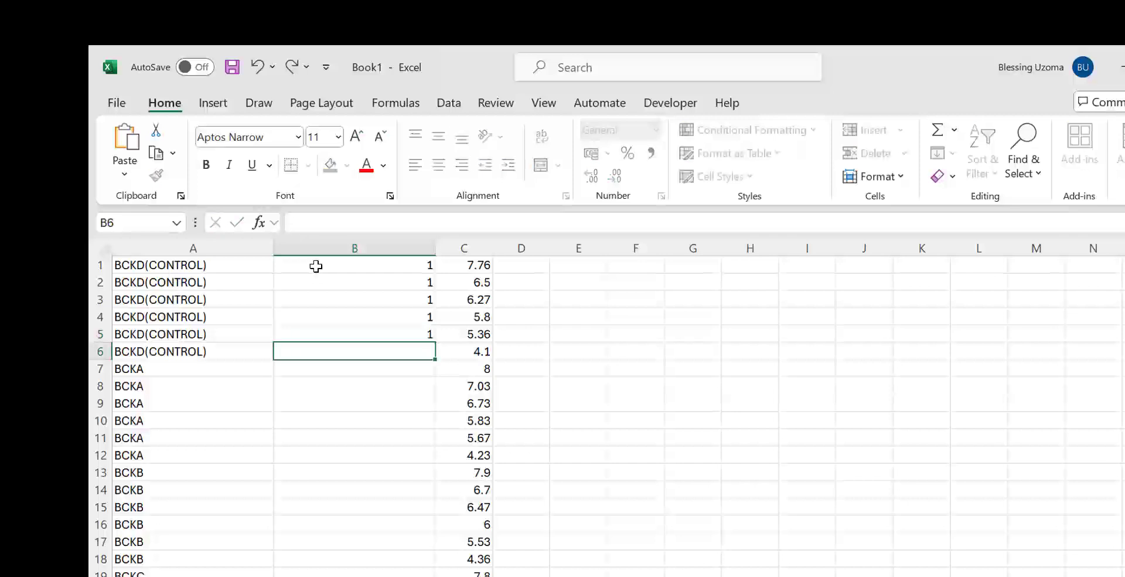
pyautogui.write('1')
pyautogui.press('Return')
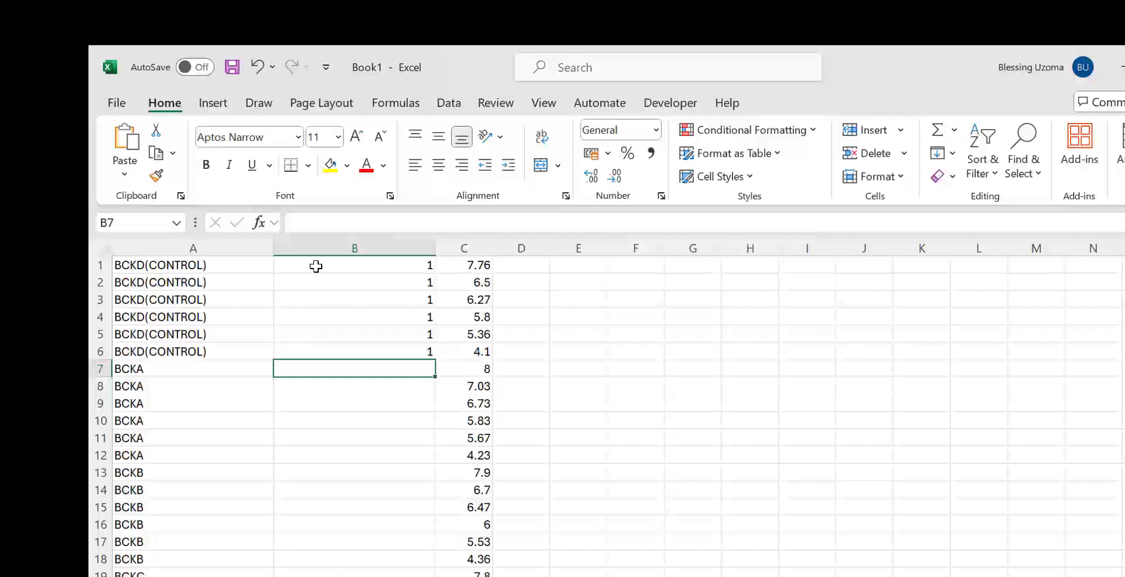
# Step: Enter the group code 2 beside every BCKA label, in cells B7 to B12
pyautogui.write('2')
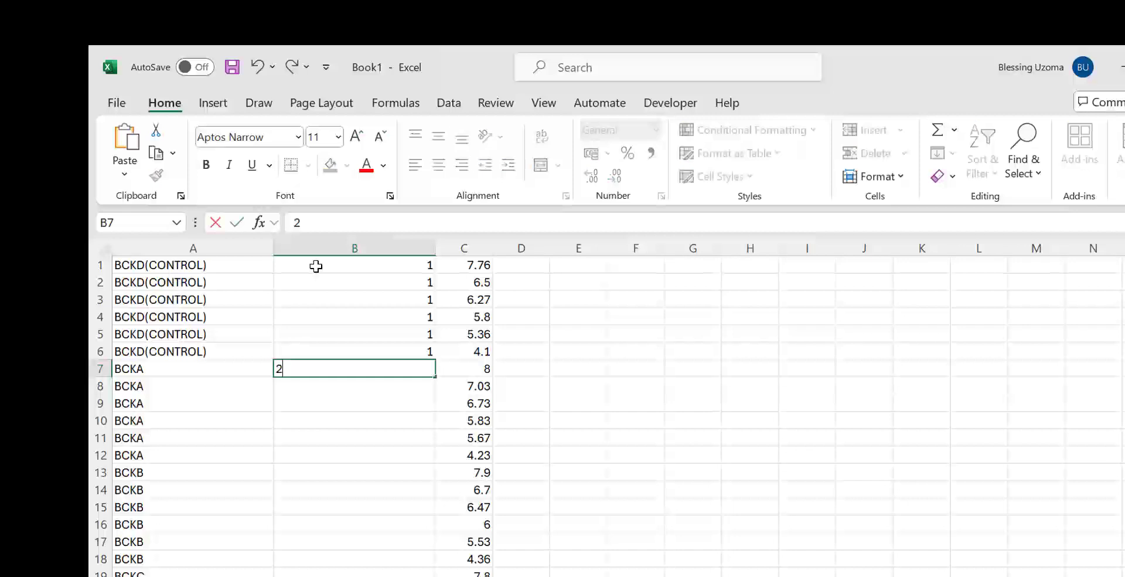
pyautogui.press('Return')
pyautogui.write('2')
pyautogui.press('Return')
pyautogui.write('2')
pyautogui.press('Return')
pyautogui.write('2')
pyautogui.press('Return')
pyautogui.write('2')
pyautogui.press('Return')
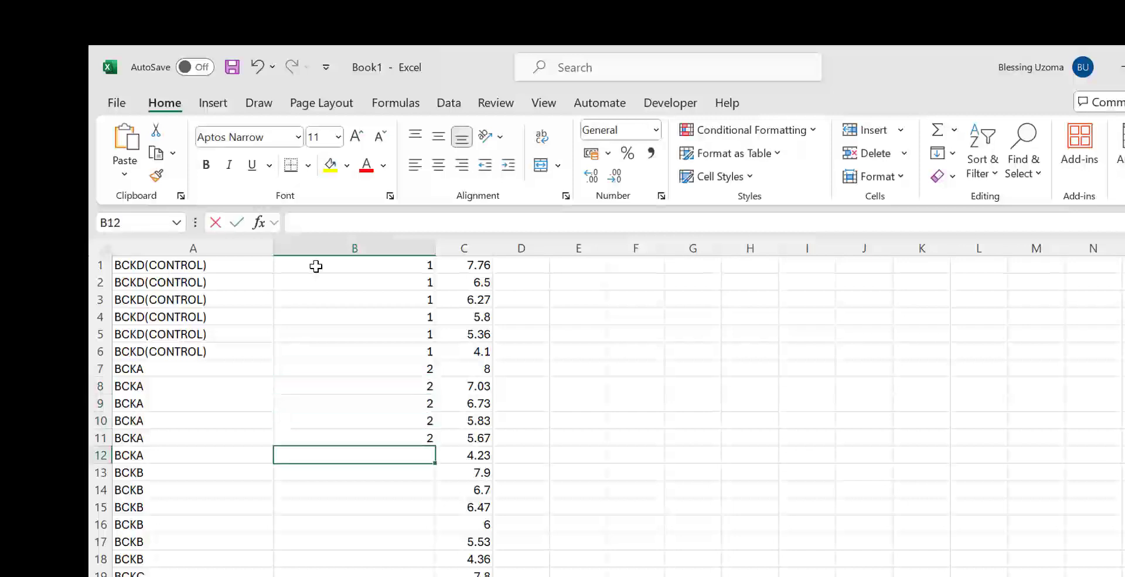
pyautogui.write('2')
pyautogui.press('Return')
# Step: Enter the group code 3 beside every BCKB label, in cells B13 to B18
pyautogui.write('2')
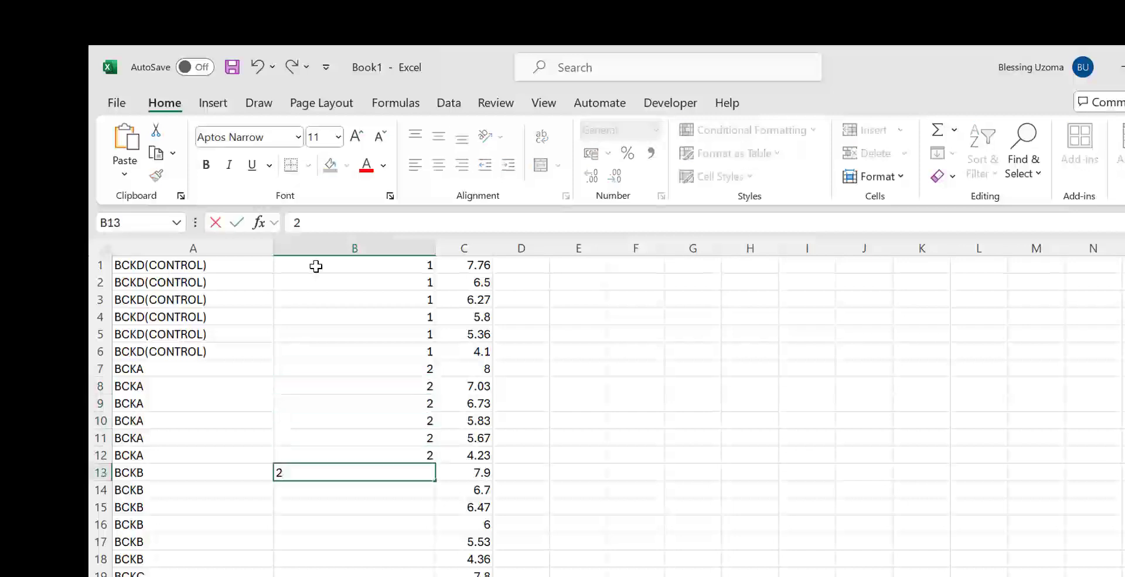
pyautogui.press('BackSpace')
pyautogui.press('Return')
pyautogui.write('3')
pyautogui.press('Return')
pyautogui.write('3')
pyautogui.press('Return')
pyautogui.write('3')
pyautogui.press('Return')
pyautogui.write('3')
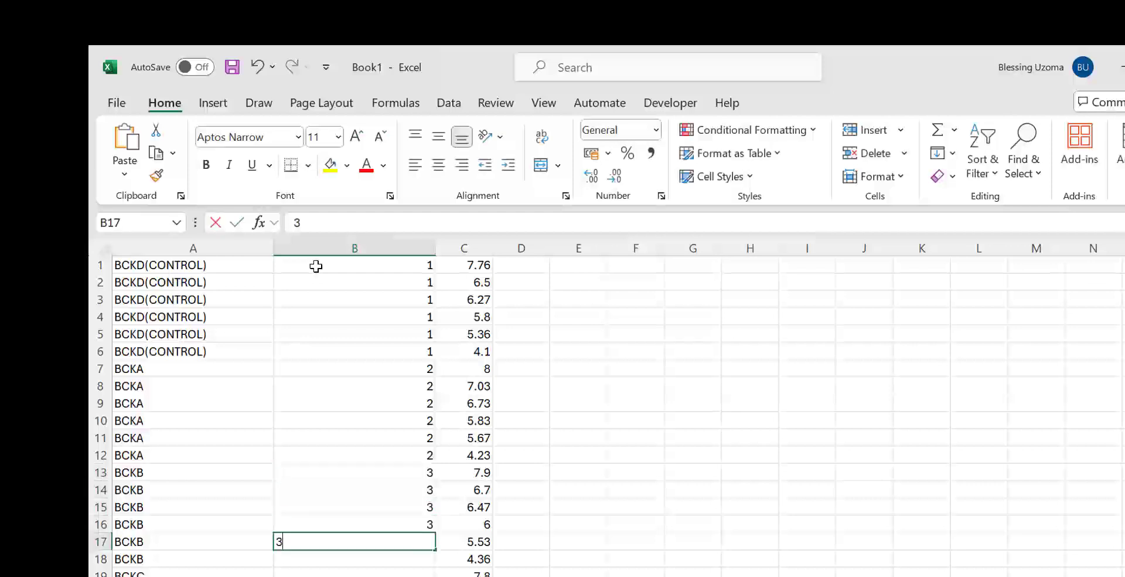
pyautogui.press('Return')
pyautogui.write('3')
pyautogui.press('Return')
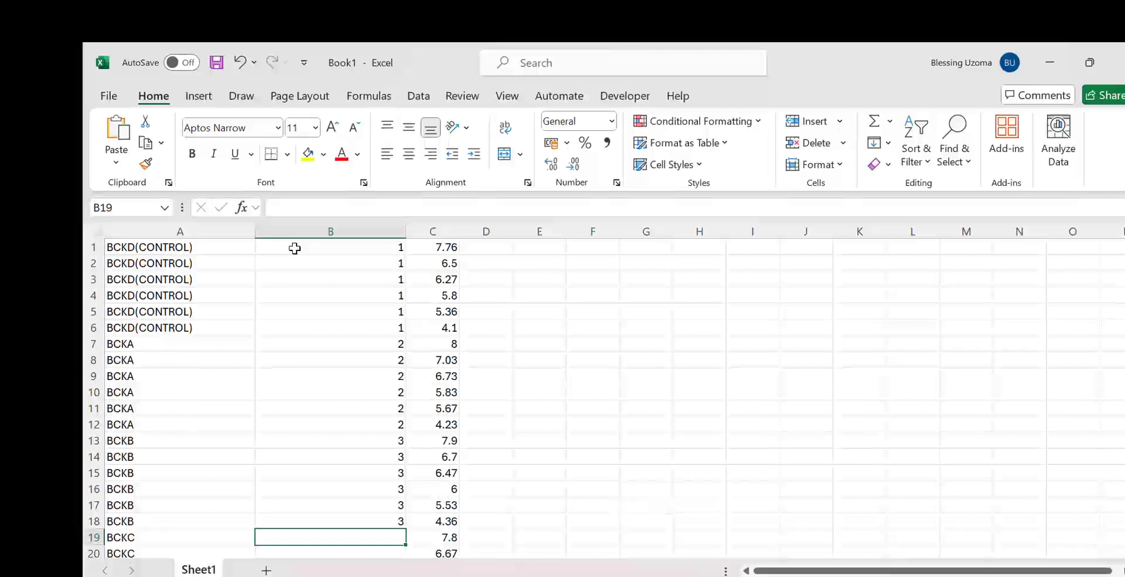
# Step: Enter the group code 4 beside every BCKC label, in cells B19 to B24
pyautogui.write('4')
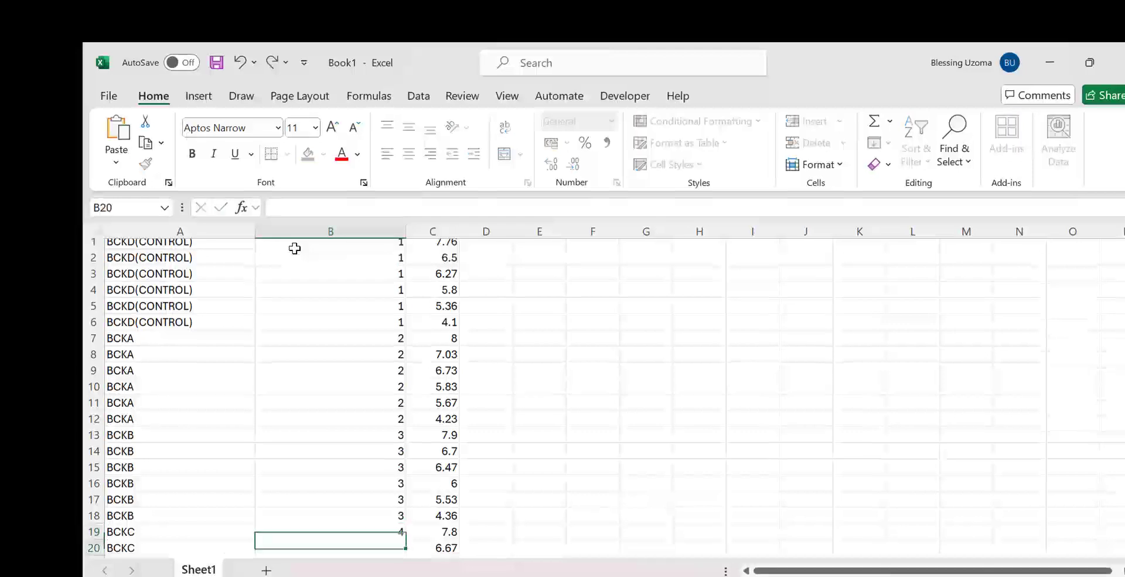
pyautogui.press('Return')
pyautogui.write('4')
pyautogui.press('Return')
pyautogui.write('4')
pyautogui.press('Return')
pyautogui.write('4')
pyautogui.press('Return')
pyautogui.write('4')
pyautogui.press('Return')
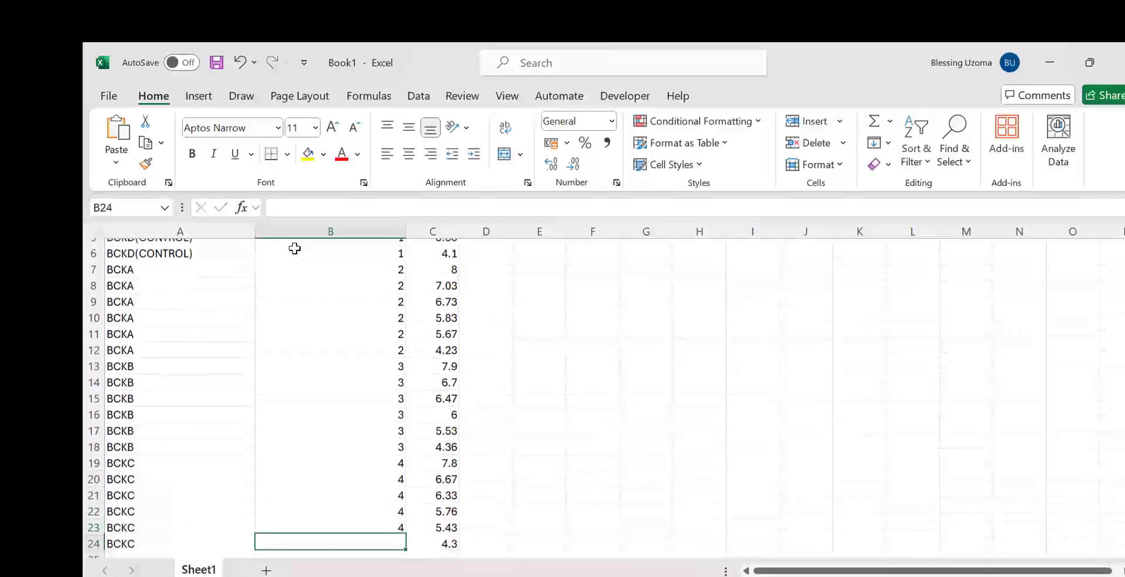
pyautogui.write('4')
pyautogui.press('Return')
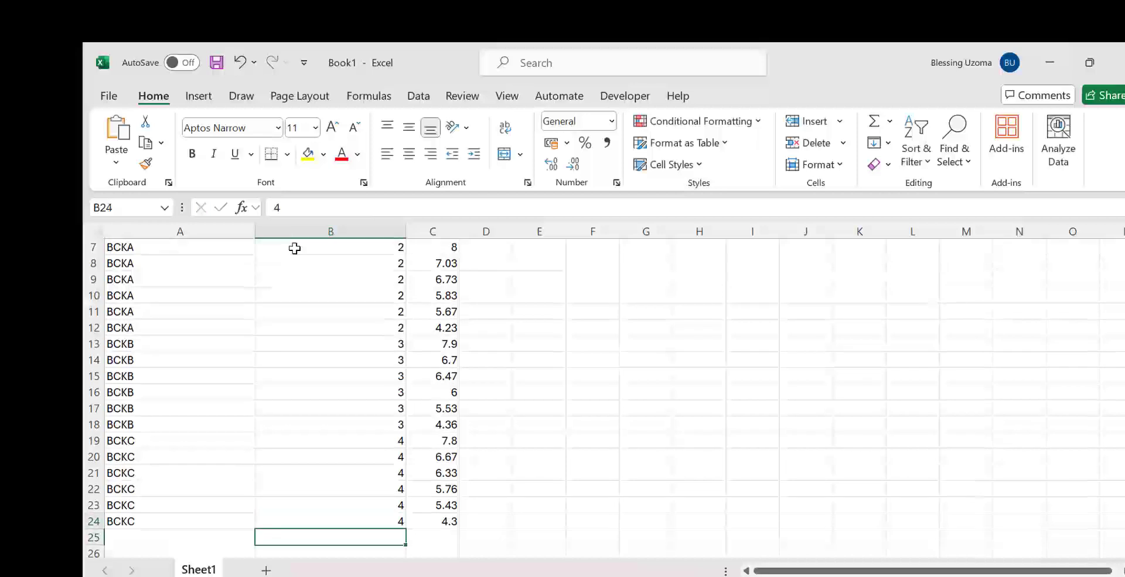
# Step: Examine the group codes in column B from the last data row back up to B1
pyautogui.press('Up')
pyautogui.press('Up')
pyautogui.press('Up')
pyautogui.press('Up')
pyautogui.press('Up')
pyautogui.press('Up')
pyautogui.press('Up')
pyautogui.press('Up')
pyautogui.press('Up')
pyautogui.press('Up')
pyautogui.press('Up')
pyautogui.press('Up')
pyautogui.press('Up')
pyautogui.press('Up')
pyautogui.press('Up')
pyautogui.press('Up')
pyautogui.press('Up')
pyautogui.press('Up')
pyautogui.press('Up')
pyautogui.press('Up')
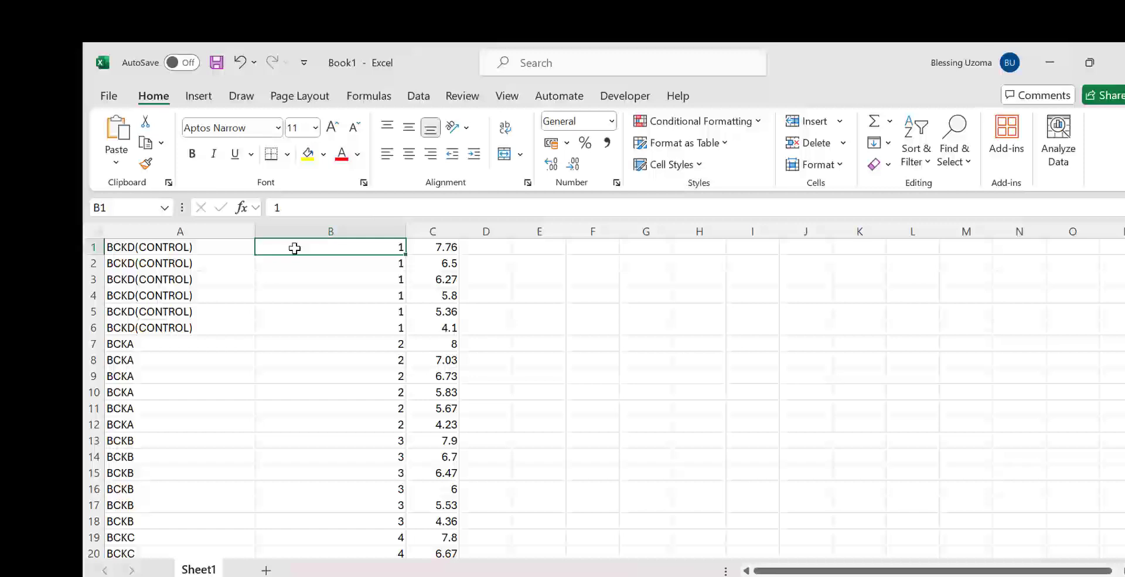
# Step: Compare the labels, group codes and effect values across columns A to C, starting from the first row
pyautogui.press('Left')
pyautogui.press('Right')
pyautogui.press('Right')
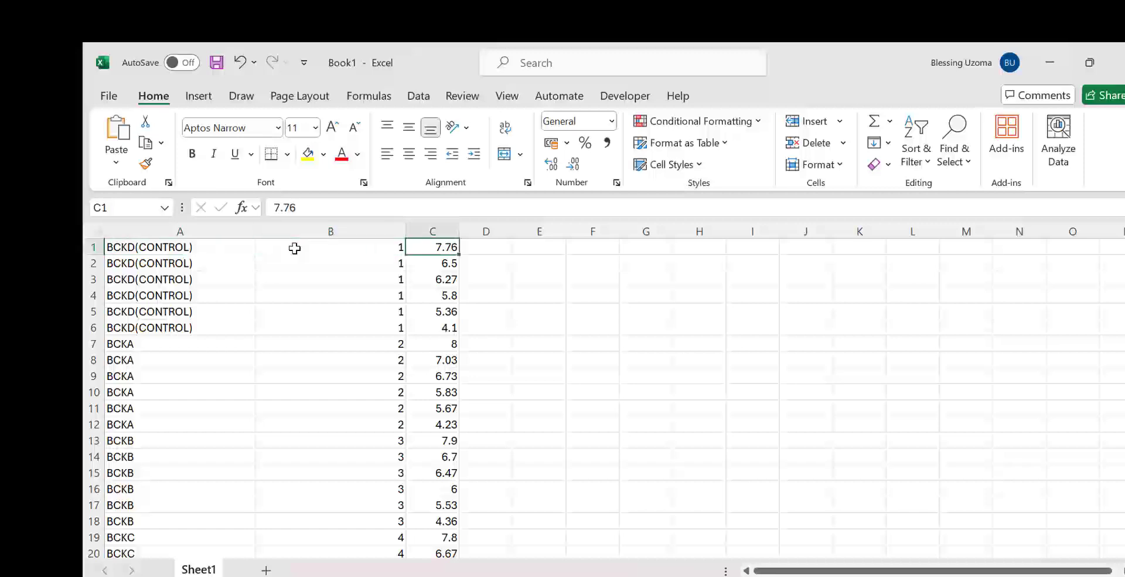
pyautogui.press('Left')
pyautogui.press('Right')
pyautogui.press('Right')
pyautogui.press('Left')
pyautogui.click(377, 257)
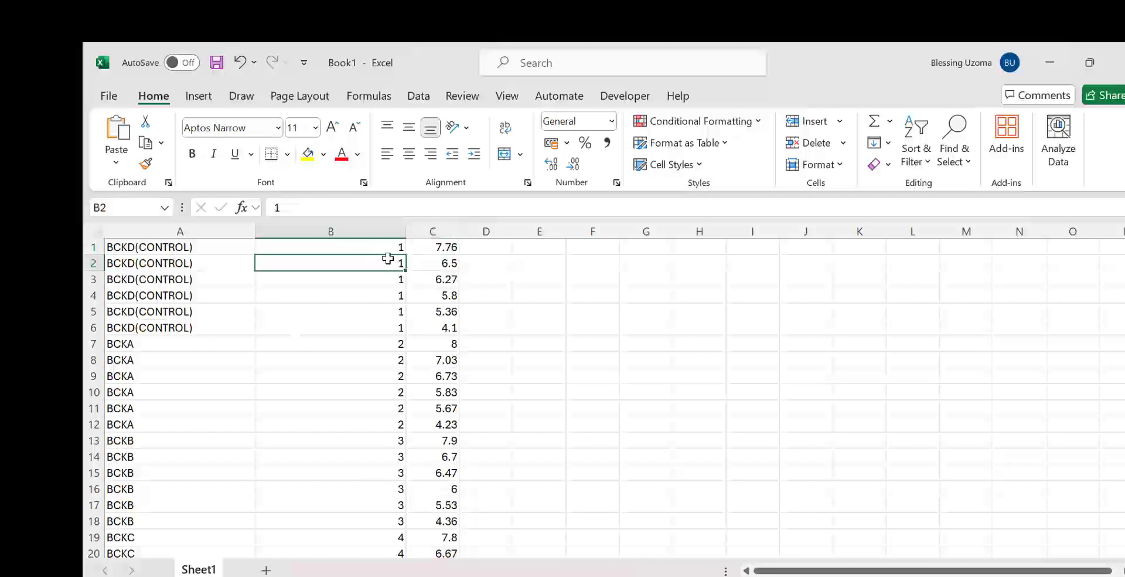
pyautogui.click(389, 247)
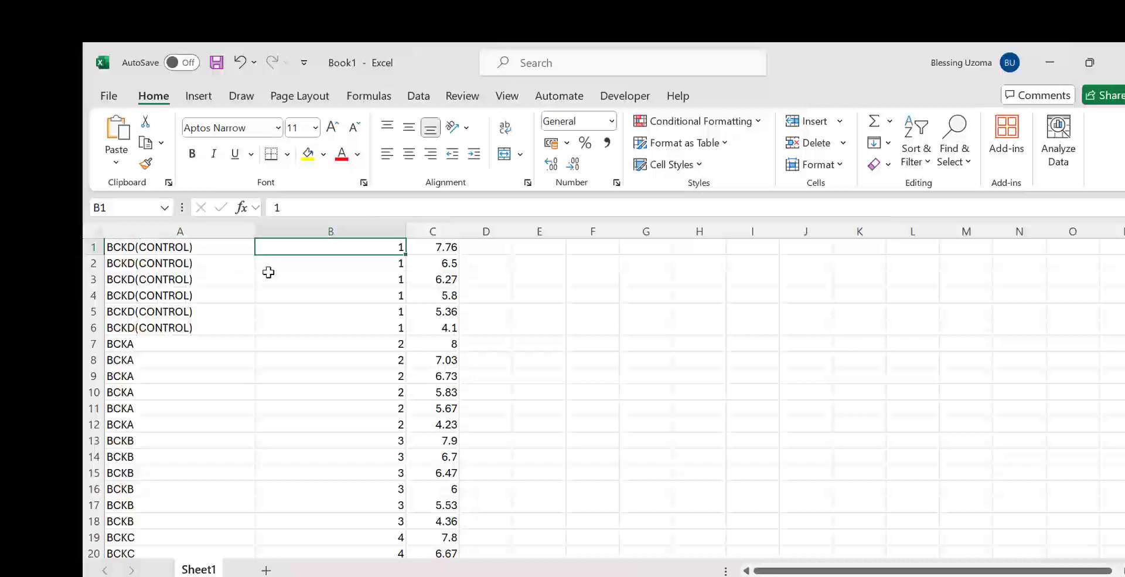
pyautogui.click(438, 231)
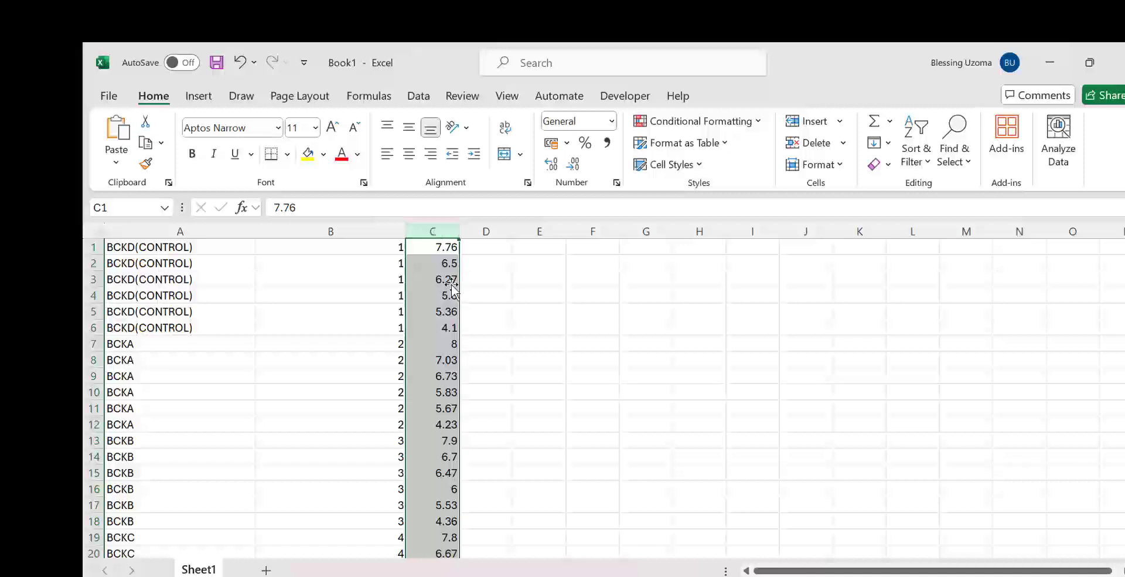
# Step: Insert an empty row above the data and enter the header "medications" in A1
pyautogui.rightClick(90, 247)
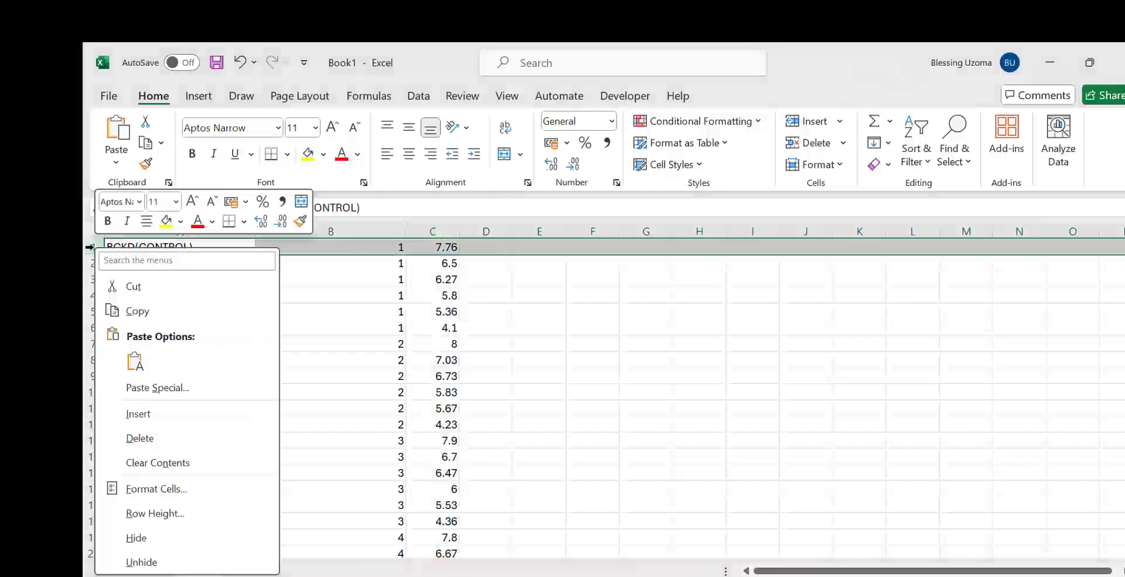
pyautogui.click(168, 414)
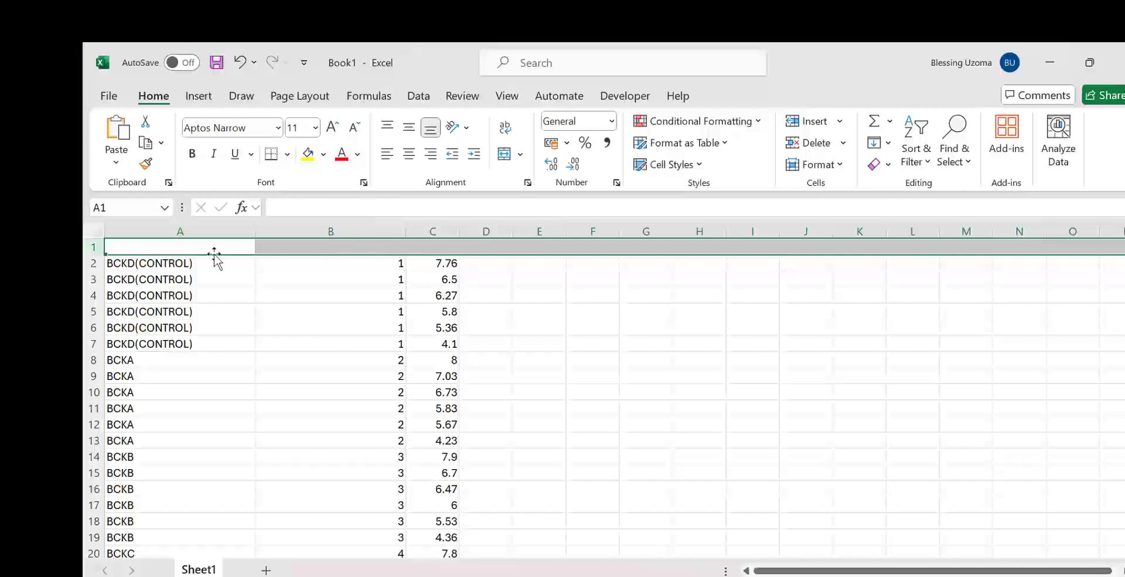
pyautogui.click(220, 250)
pyautogui.write('me')
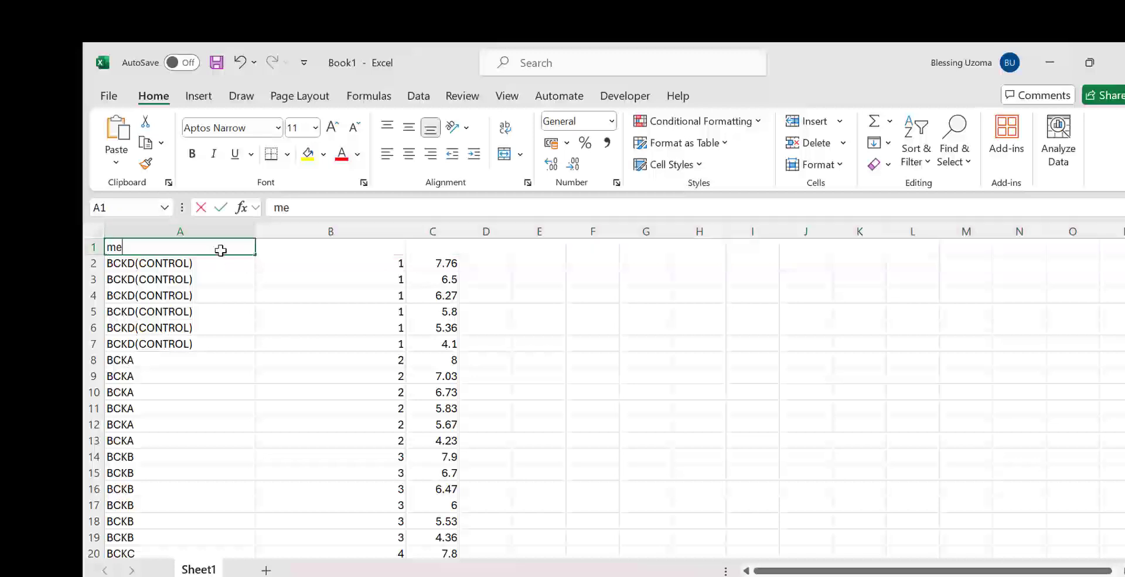
pyautogui.write('dications')
pyautogui.press('Tab')
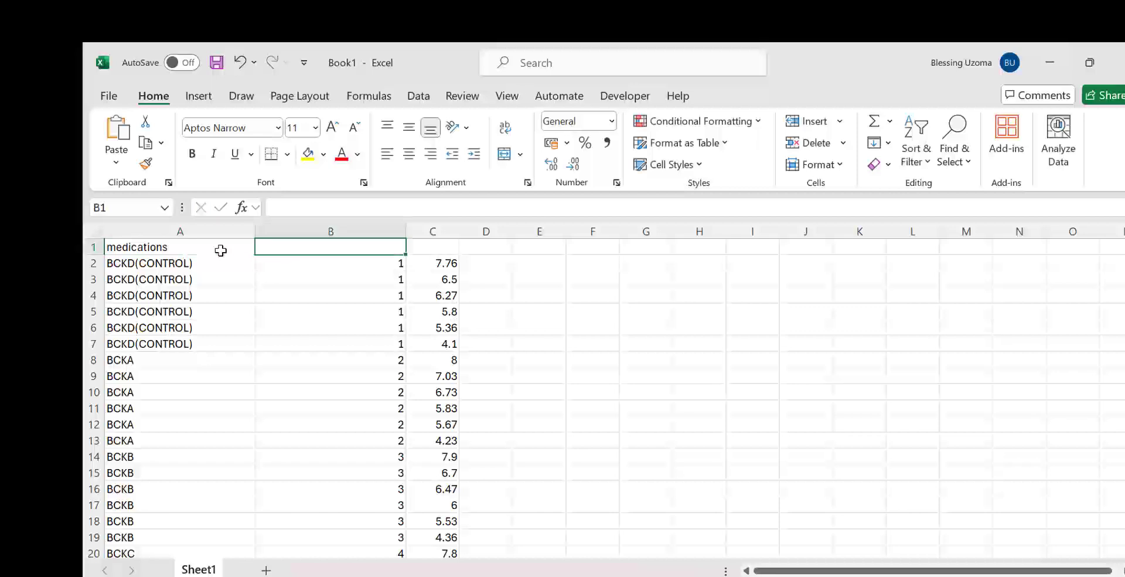
# Step: Enter the header "Blood glucose level" in C1 and widen column C to fit it
pyautogui.press('Tab')
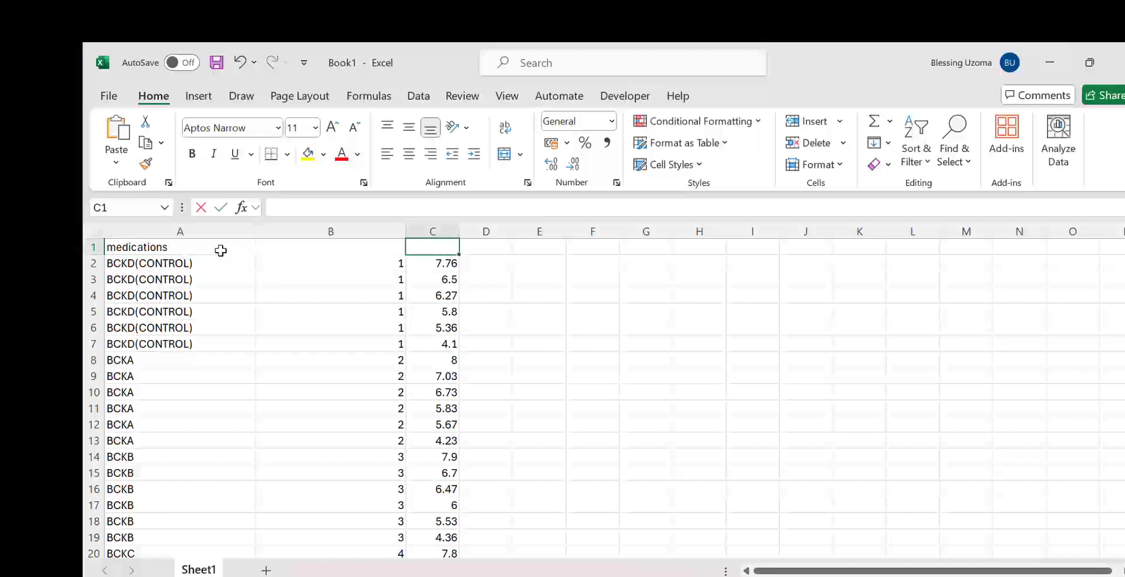
pyautogui.write('Blood')
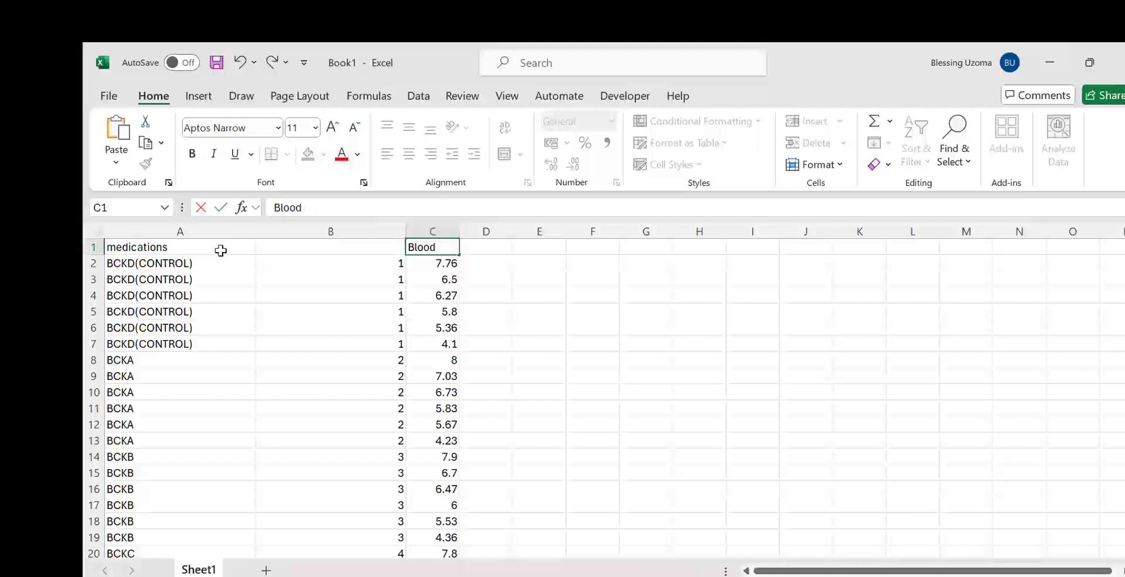
pyautogui.press('BackSpace')
pyautogui.press('BackSpace')
pyautogui.press('BackSpace')
pyautogui.press('BackSpace')
pyautogui.press('BackSpace')
pyautogui.write('Blood glu')
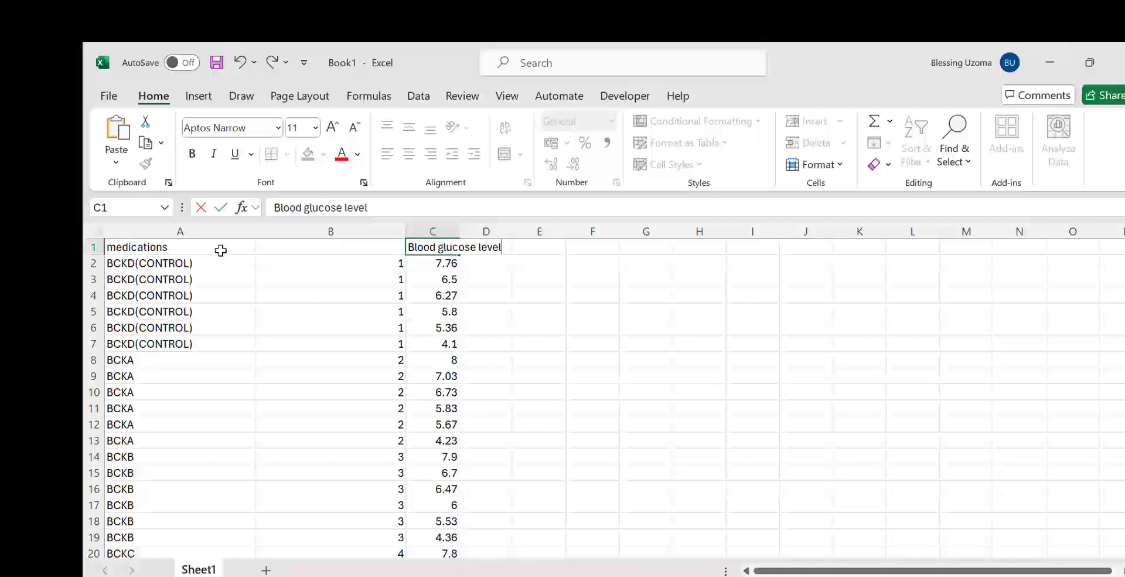
pyautogui.write('cose level')
pyautogui.press('Return')
pyautogui.moveTo(466, 234); pyautogui.dragTo(497, 240)
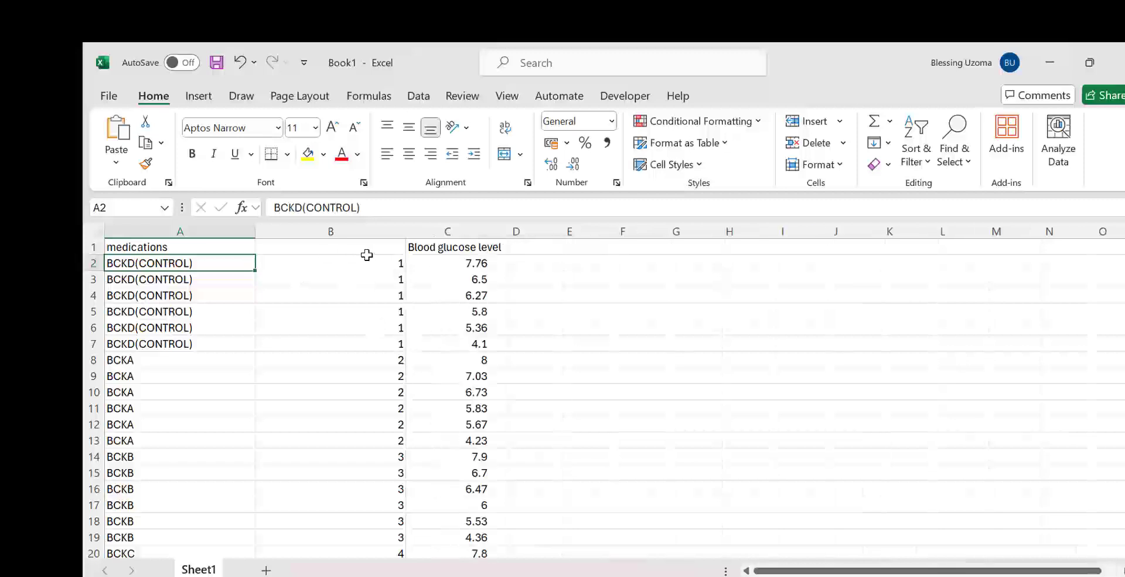
# Step: Copy the numeric group codes in cells B2 to B25, leaving out the header row
pyautogui.click(395, 258)
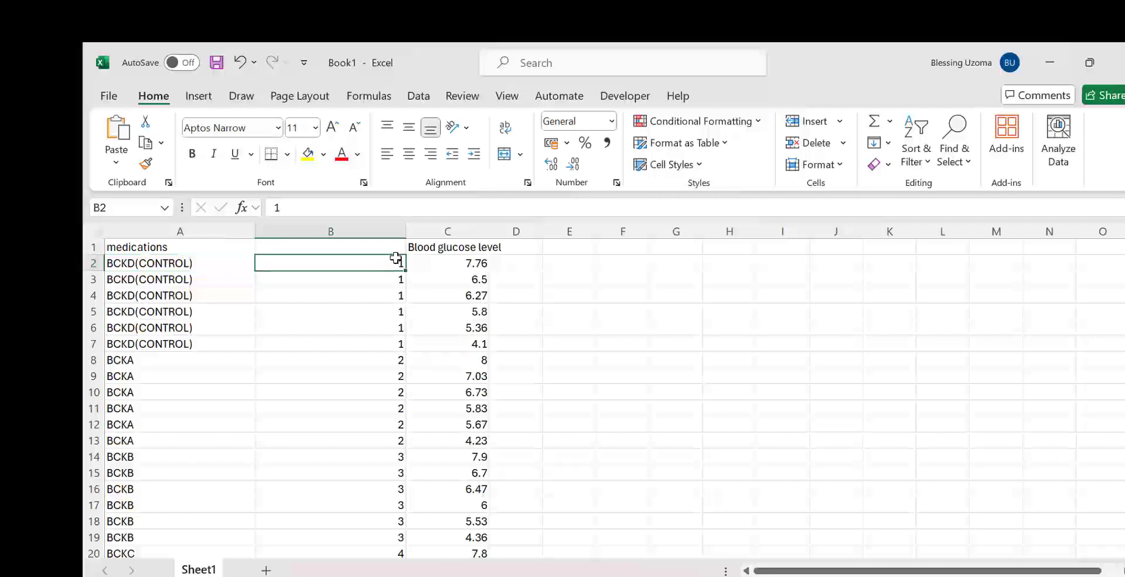
pyautogui.hotkey('shift', 'Right')
pyautogui.hotkey('shift', 'Left')
pyautogui.hotkey('shift', 'Down')
pyautogui.hotkey('shift', 'Down')
pyautogui.hotkey('shift', 'Down')
pyautogui.hotkey('shift', 'Down')
pyautogui.hotkey('shift', 'Down')
pyautogui.hotkey('shift', 'Down')
pyautogui.hotkey('shift', 'Down')
pyautogui.hotkey('shift', 'Down')
pyautogui.hotkey('shift', 'Down')
pyautogui.hotkey('shift', 'Down')
pyautogui.hotkey('shift', 'Down')
pyautogui.hotkey('shift', 'Down')
pyautogui.hotkey('shift', 'Down')
pyautogui.hotkey('shift', 'Down')
pyautogui.hotkey('shift', 'Down')
pyautogui.hotkey('shift', 'Down')
pyautogui.hotkey('shift', 'Down')
pyautogui.hotkey('shift', 'Down')
pyautogui.hotkey('shift', 'Down')
pyautogui.hotkey('shift', 'Down')
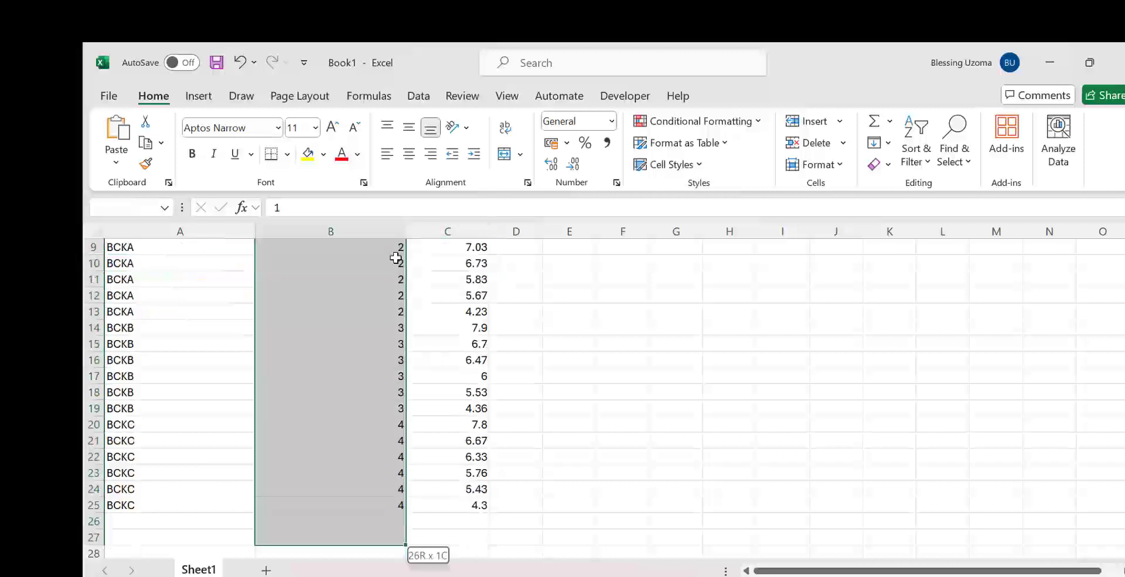
pyautogui.hotkey('shift', 'Up')
pyautogui.hotkey('shift', 'Up')
pyautogui.hotkey('shift', 'Up')
pyautogui.hotkey('shift', 'Up')
pyautogui.hotkey('shift', 'Up')
pyautogui.hotkey('shift', 'Down')
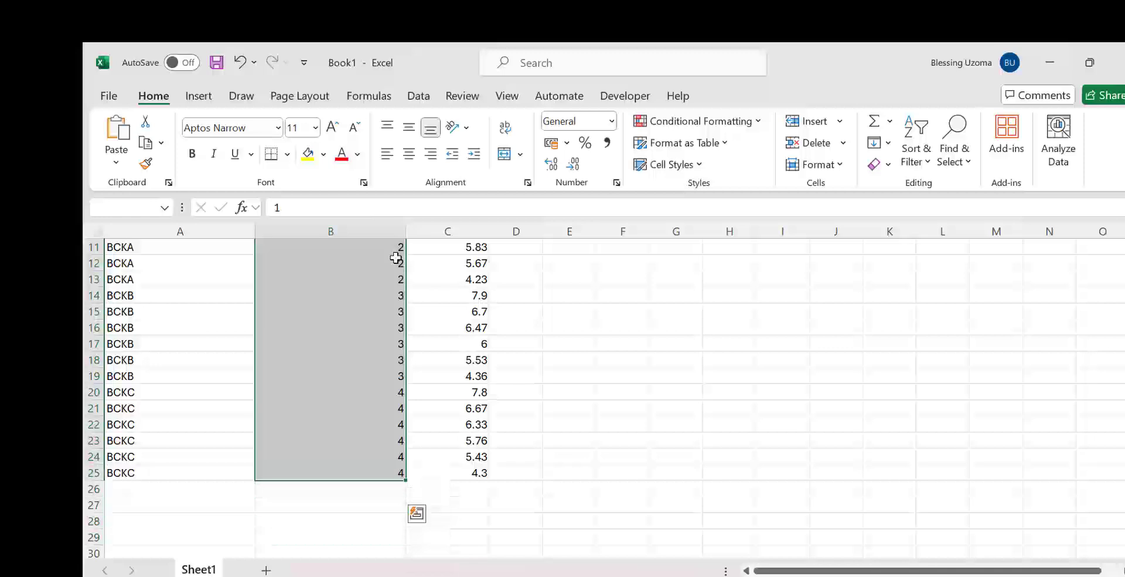
pyautogui.hotkey('ctrl', 'c')
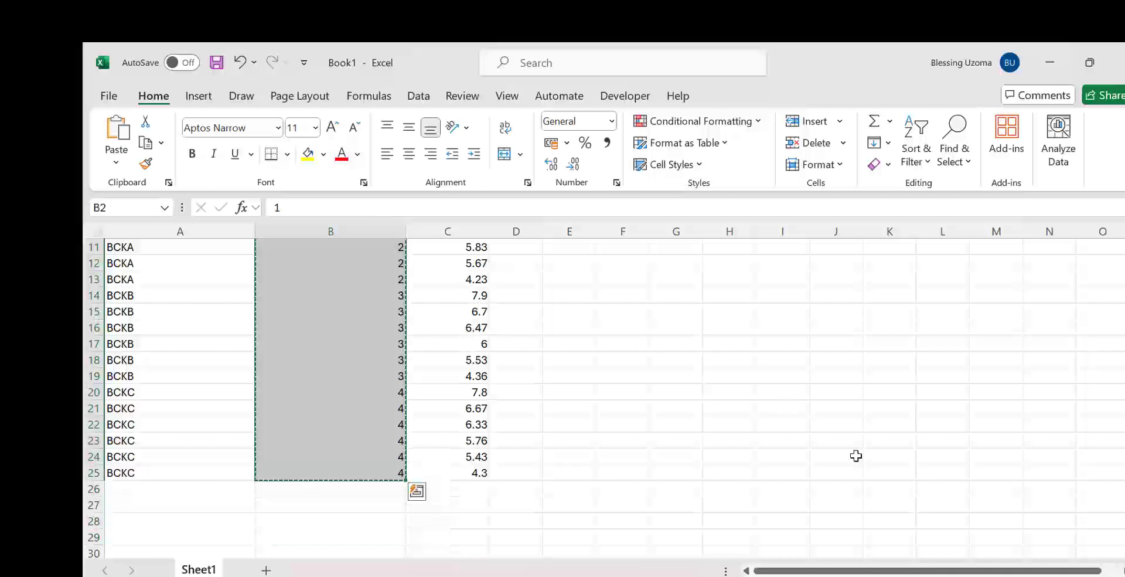
# Step: Switch to the untitled SPSS dataset and paste the group codes into the first column of its data grid, starting at row 1
pyautogui.click(722, 576)
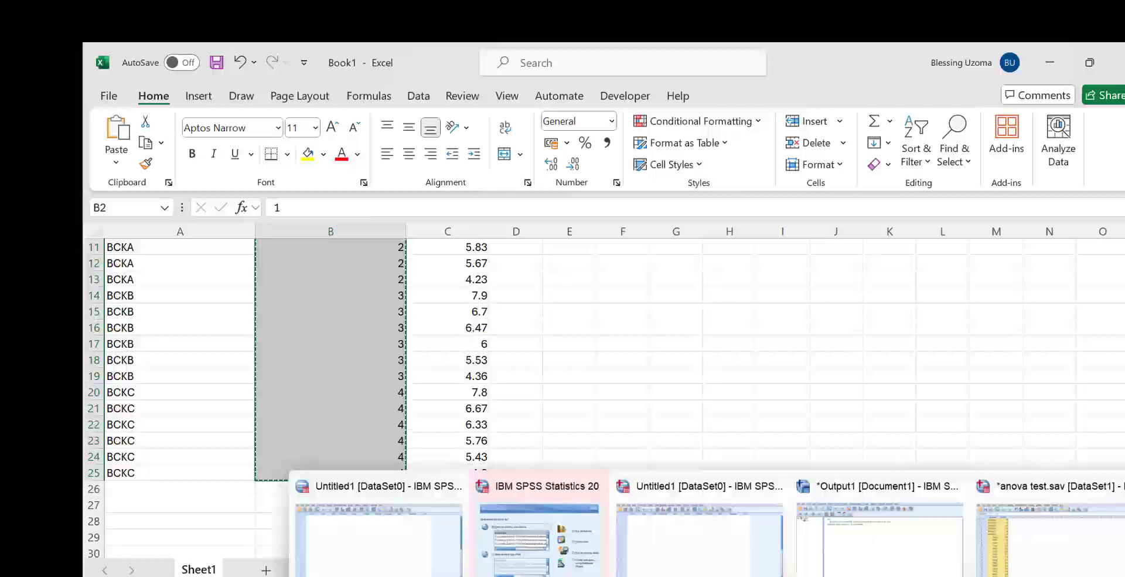
pyautogui.click(714, 571)
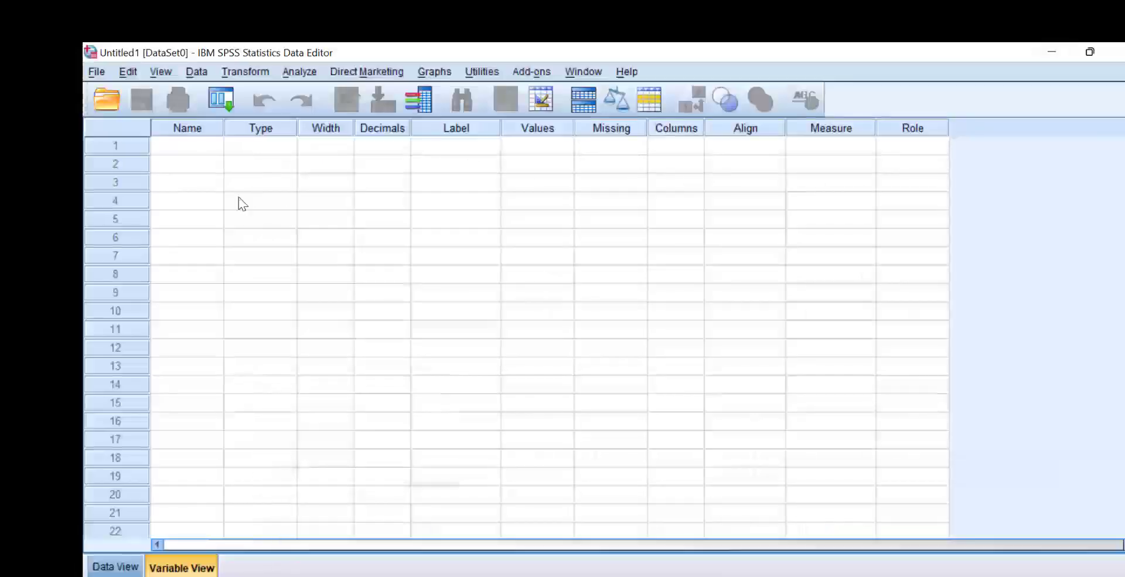
pyautogui.click(120, 567)
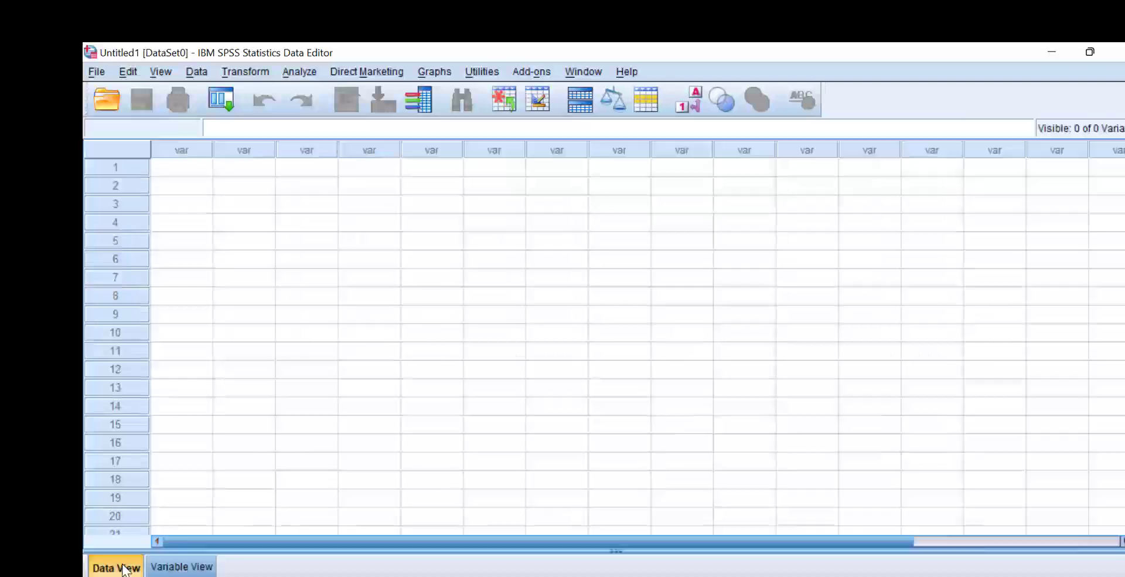
pyautogui.click(173, 177)
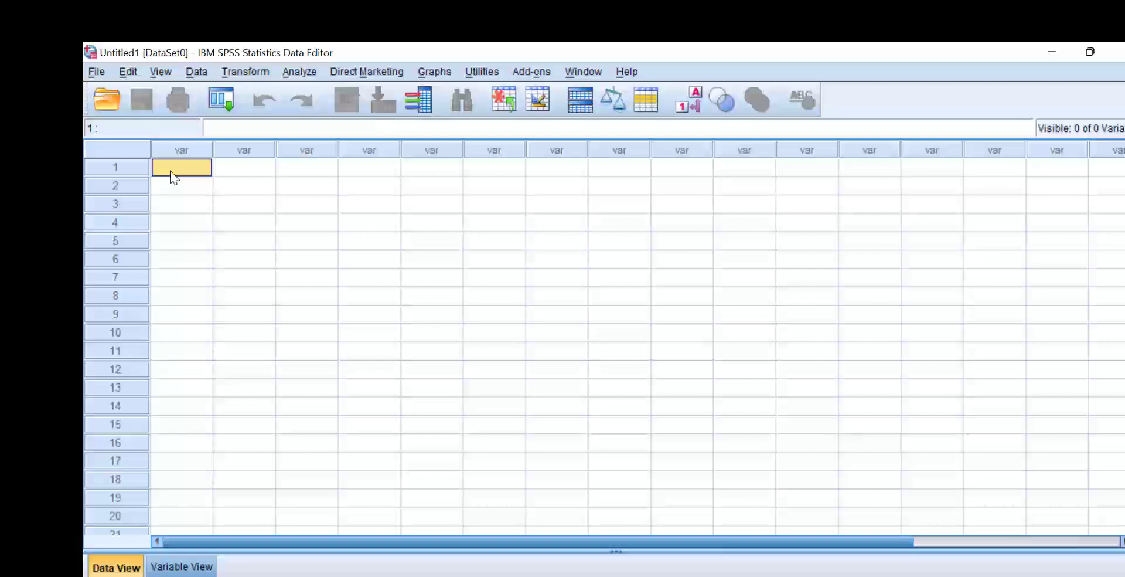
pyautogui.hotkey('ctrl', 'v')
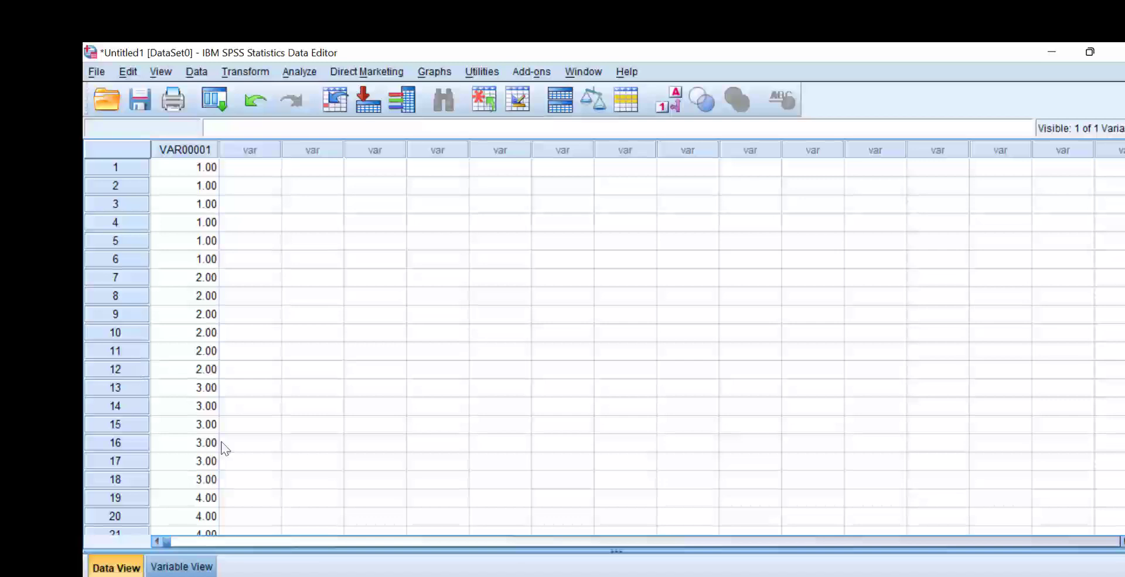
# Step: Return to the Excel workbook and copy the blood glucose values in cells C2 to C25
pyautogui.moveTo(617, 575)
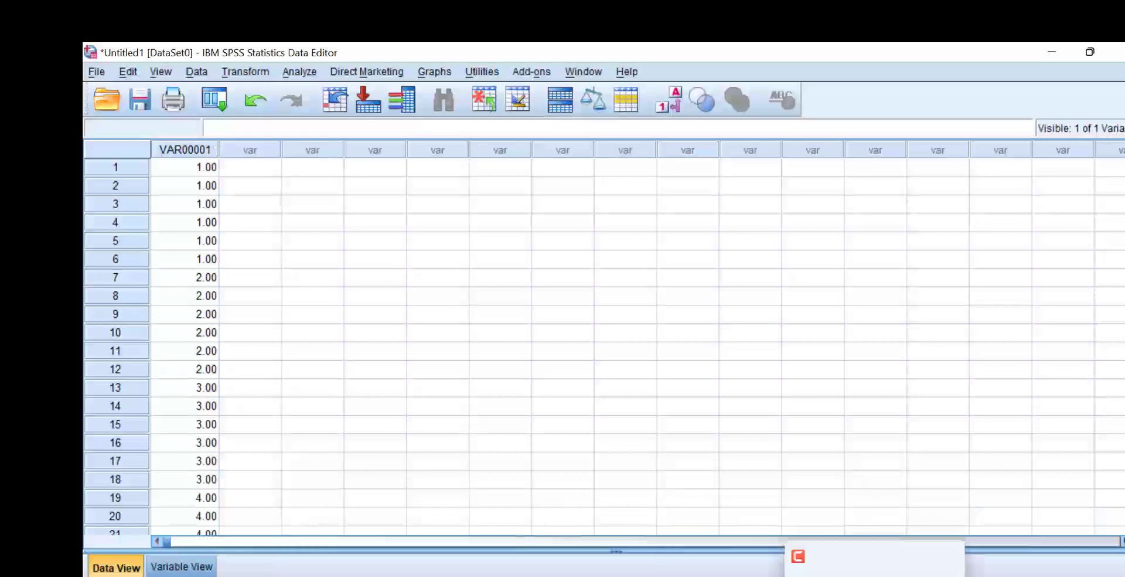
pyautogui.click(1026, 557)
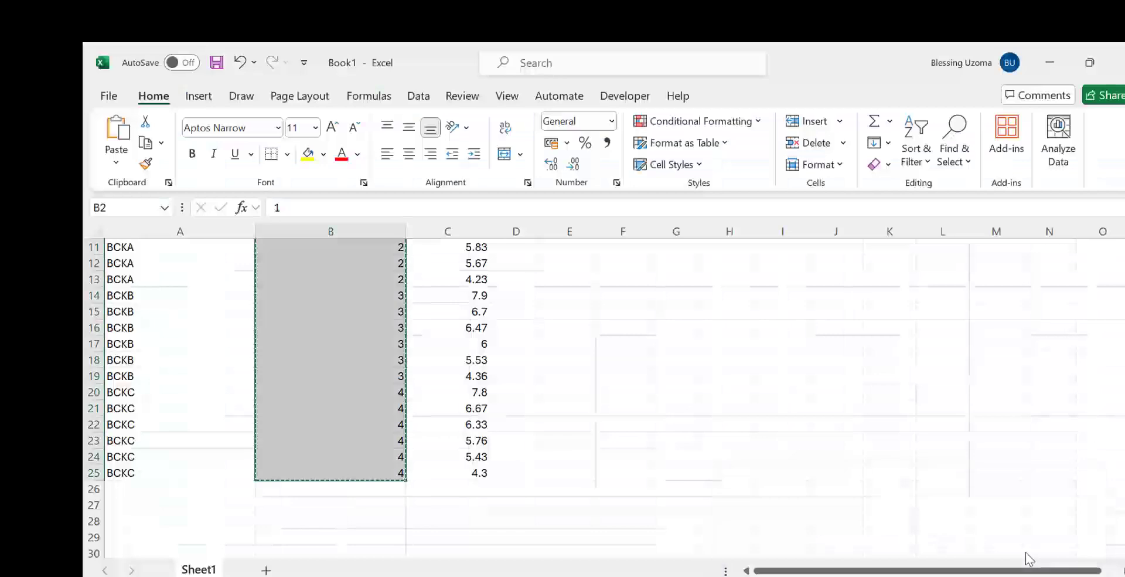
pyautogui.click(480, 272)
pyautogui.press('Up')
pyautogui.press('Up')
pyautogui.press('Up')
pyautogui.press('Up')
pyautogui.press('Up')
pyautogui.press('Up')
pyautogui.press('Up')
pyautogui.press('Up')
pyautogui.press('Up')
pyautogui.press('Up')
pyautogui.press('Up')
pyautogui.press('Up')
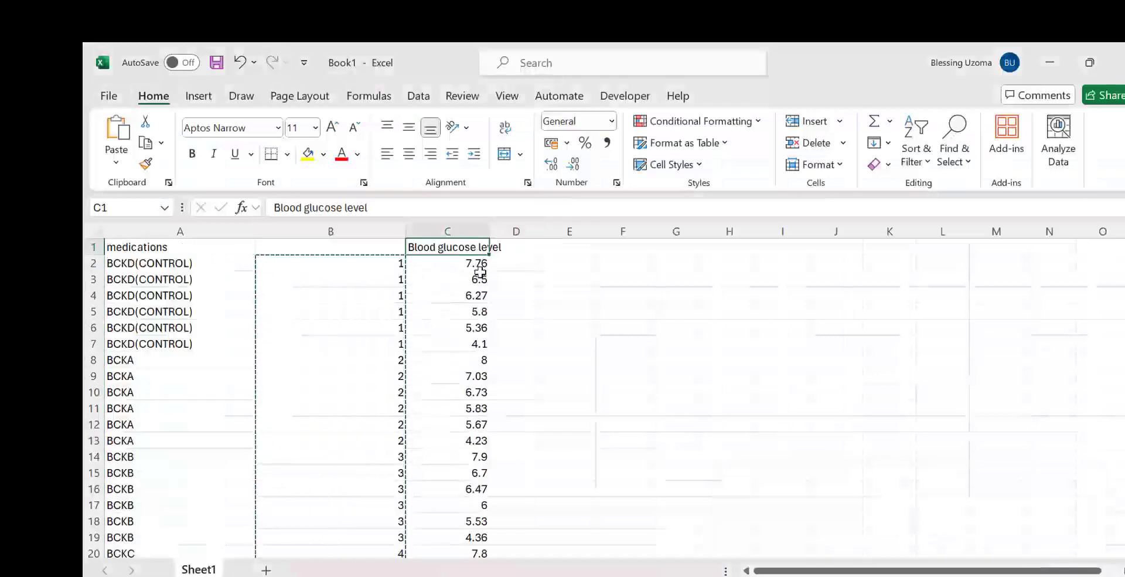
pyautogui.moveTo(480, 269); pyautogui.dragTo(480, 272)
pyautogui.hotkey('shift', 'Down')
pyautogui.hotkey('ctrl', 'shift', 'Down')
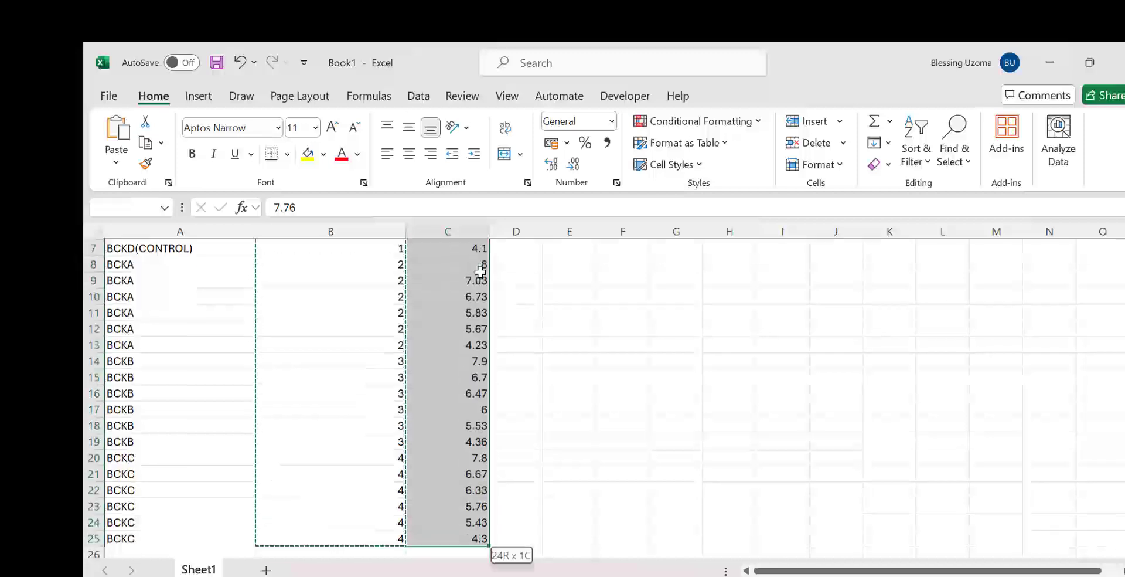
pyautogui.press('Up')
pyautogui.press('Down')
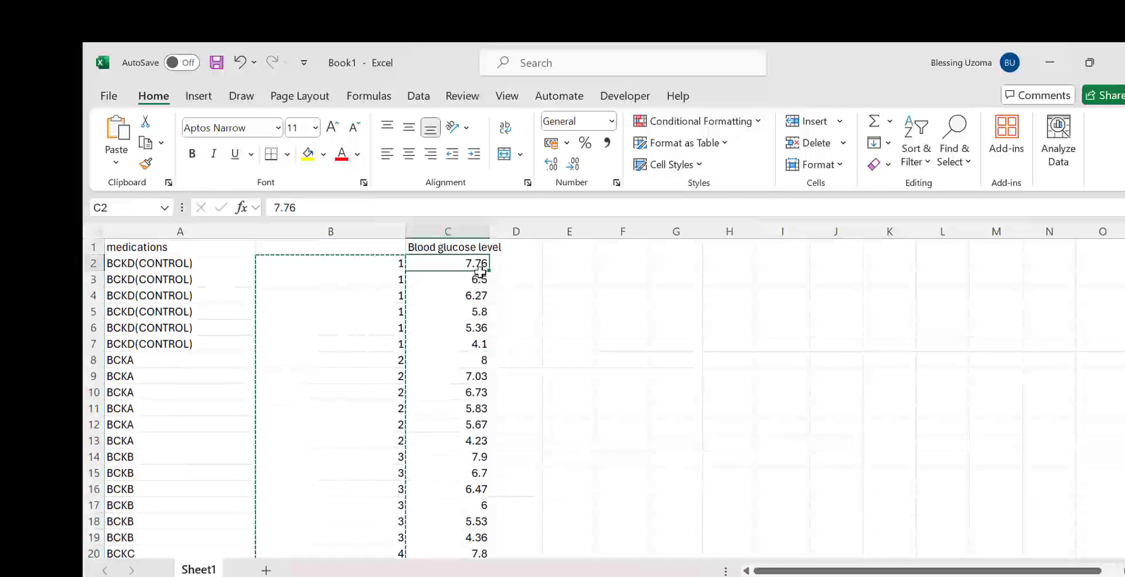
pyautogui.press('Up')
pyautogui.press('Down')
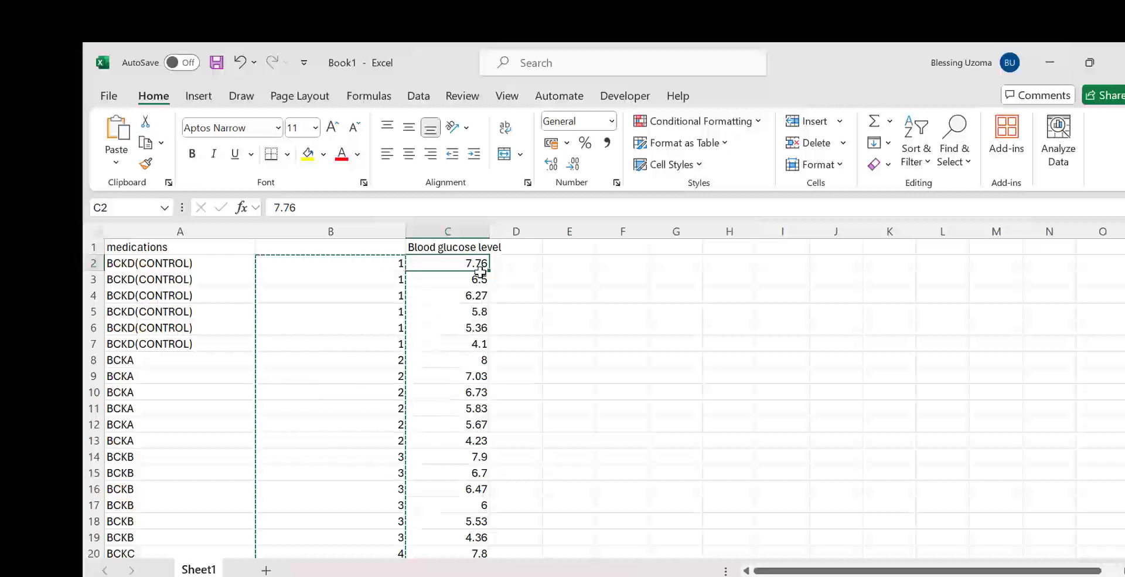
pyautogui.hotkey('ctrl', 'shift', 'Down')
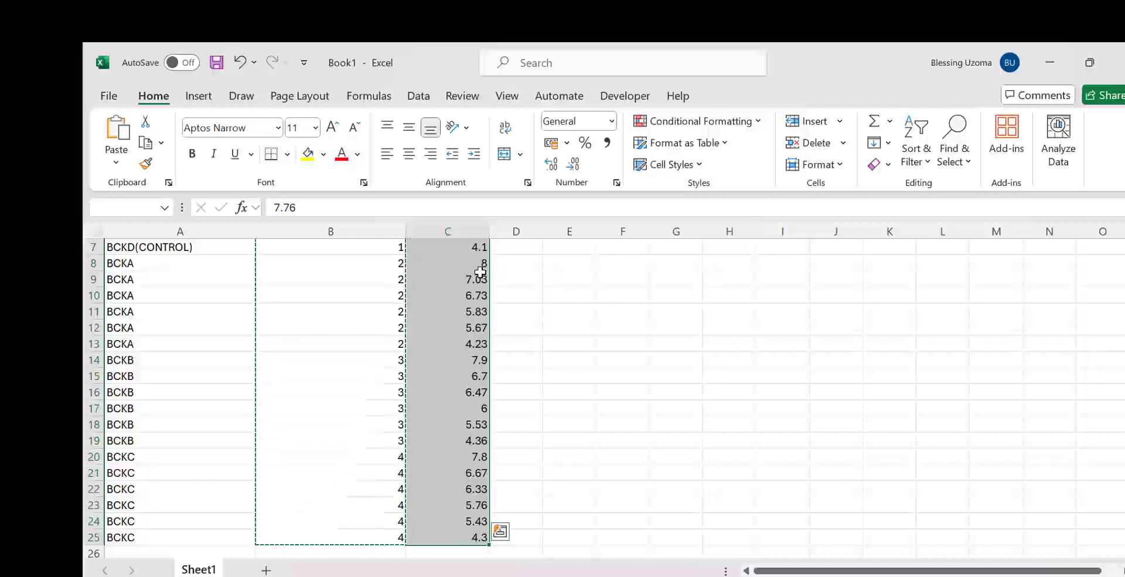
pyautogui.hotkey('ctrl', 'c')
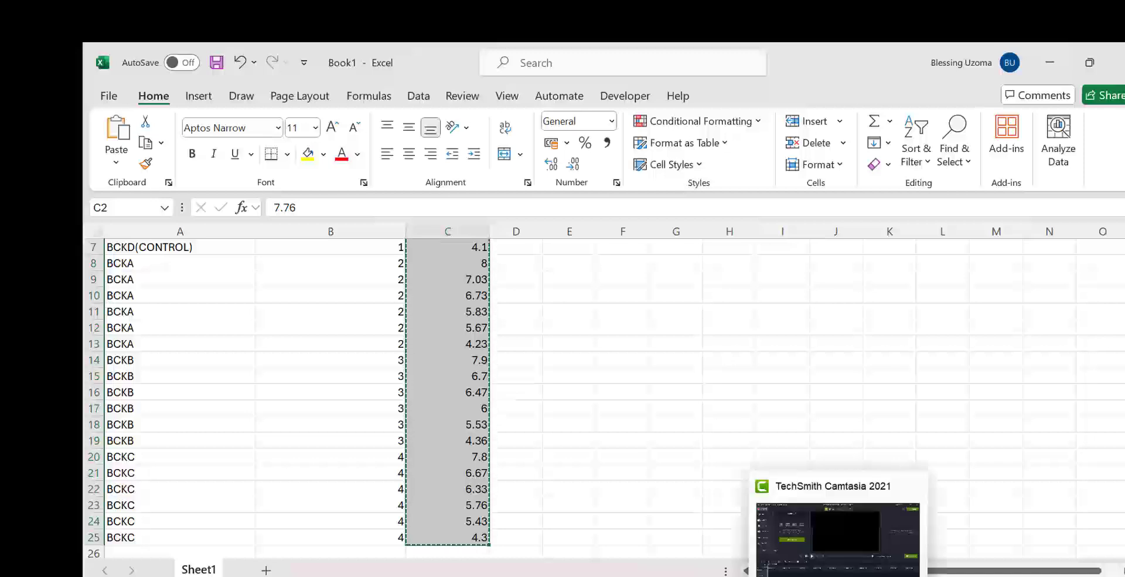
# Step: Switch to the anova test.sav dataset in SPSS and close it and the output document without saving either
pyautogui.click(911, 576)
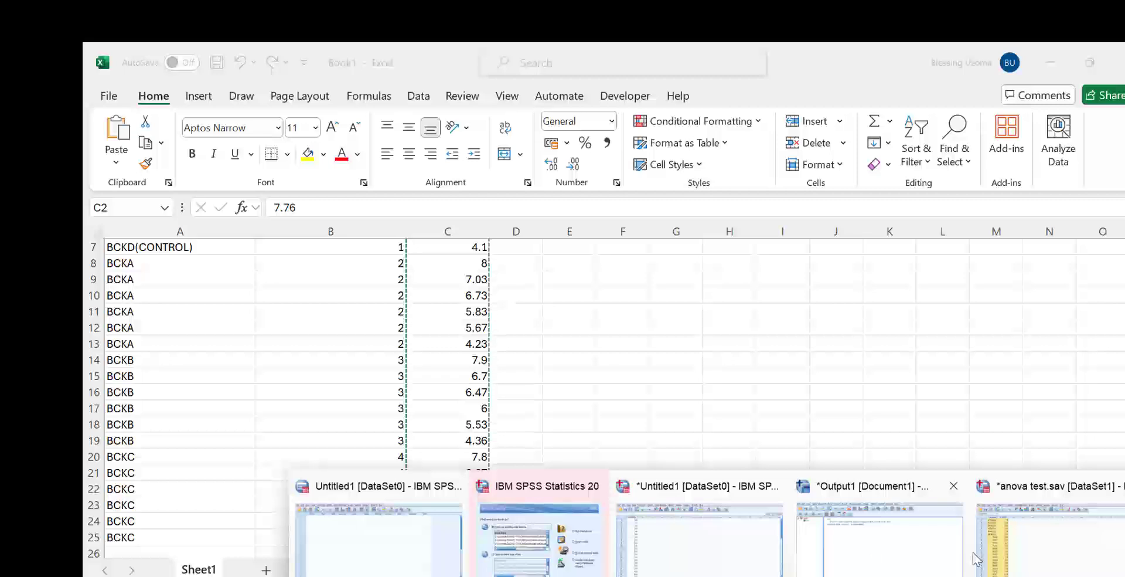
pyautogui.click(974, 557)
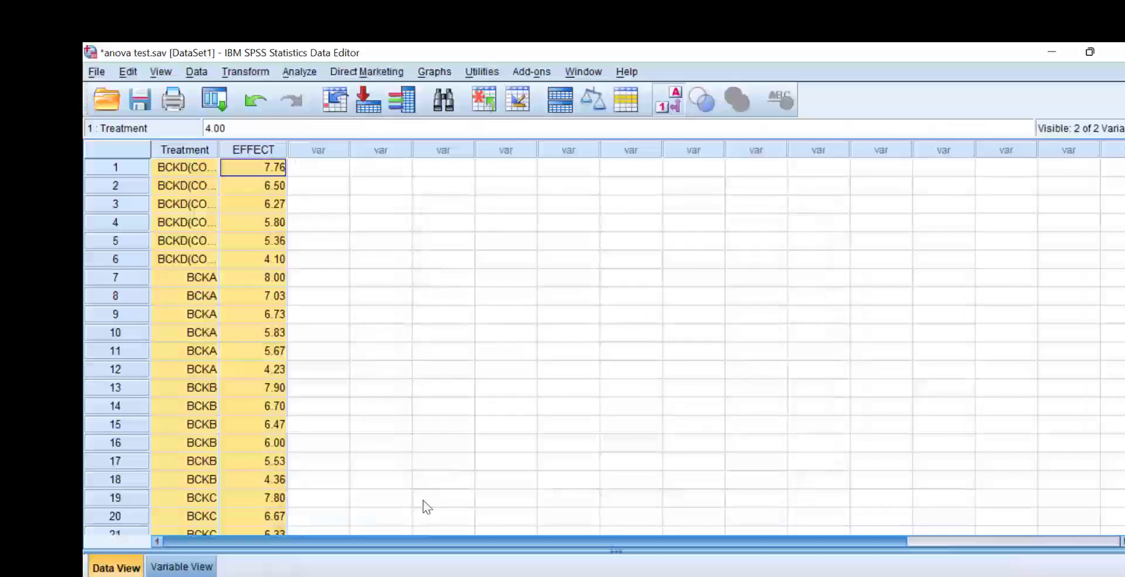
pyautogui.click(1117, 52)
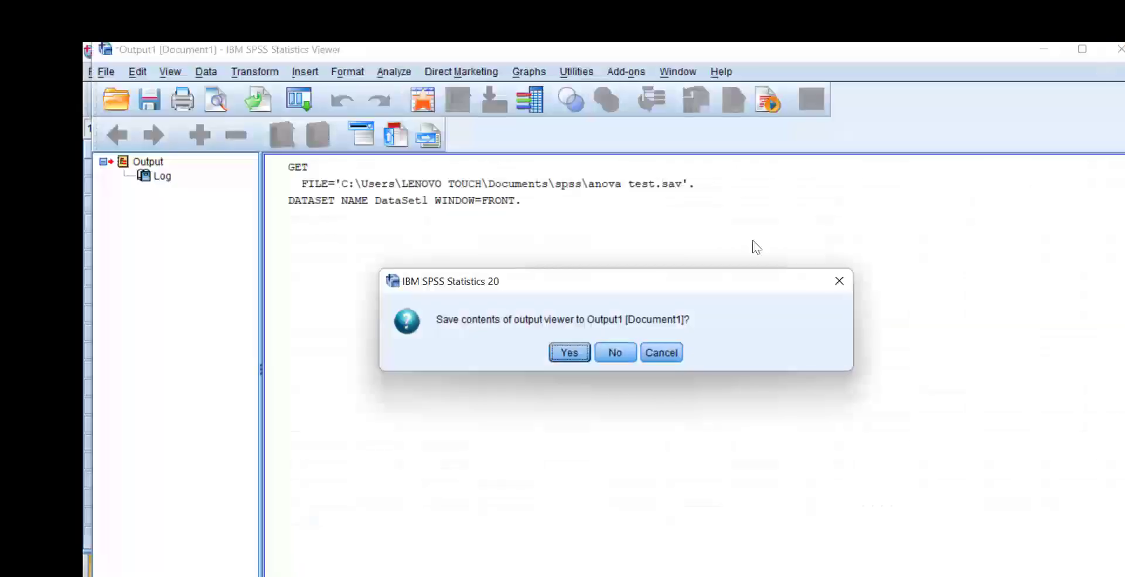
pyautogui.click(620, 355)
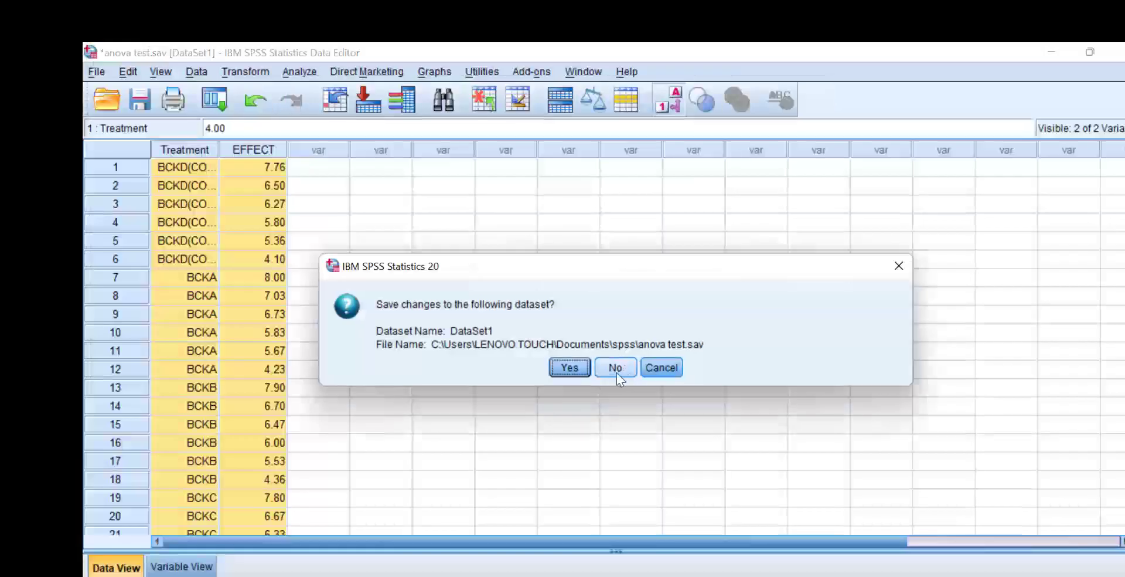
pyautogui.click(617, 368)
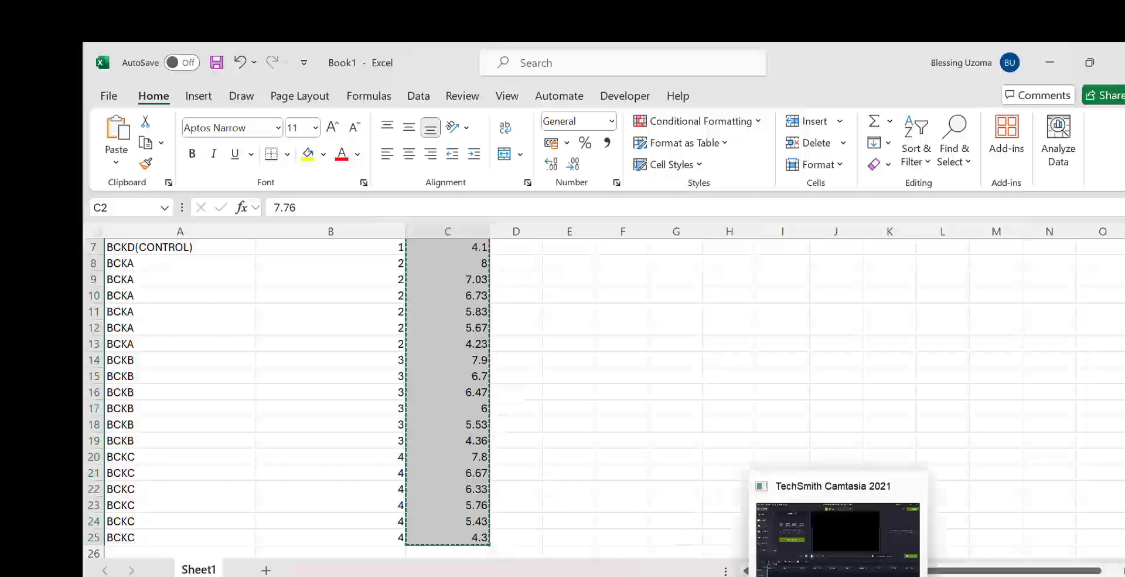
# Step: Switch to the untitled SPSS dataset and paste the blood glucose values into the second column, starting at row 1
pyautogui.moveTo(803, 574)
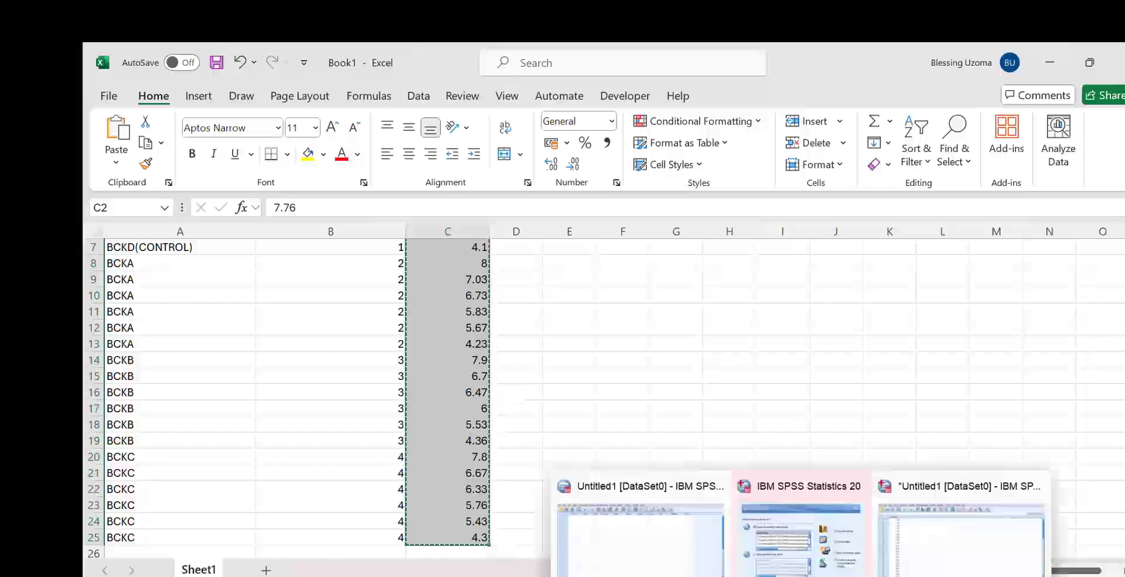
pyautogui.click(916, 556)
pyautogui.click(245, 169)
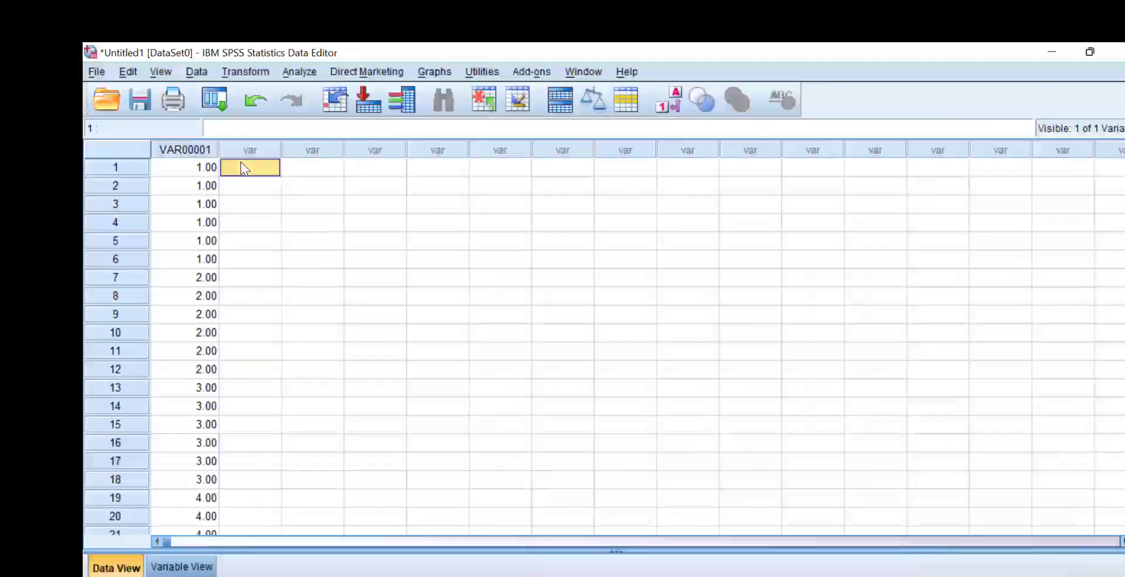
pyautogui.hotkey('ctrl', 'v')
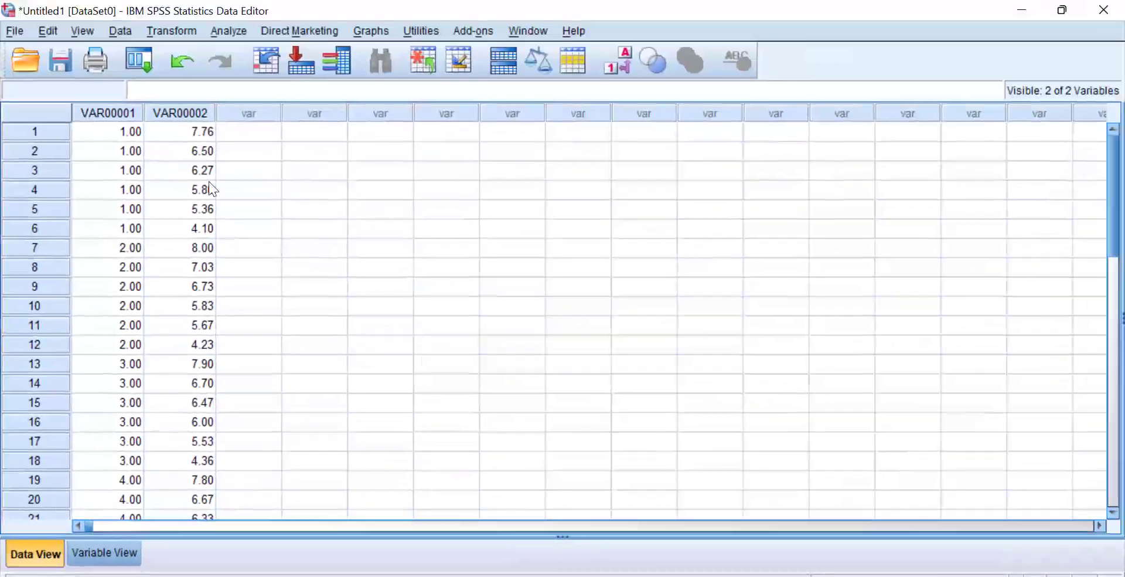
# Step: Open the variable definitions of the untitled dataset and rename the first variable as medication_given
pyautogui.click(104, 114)
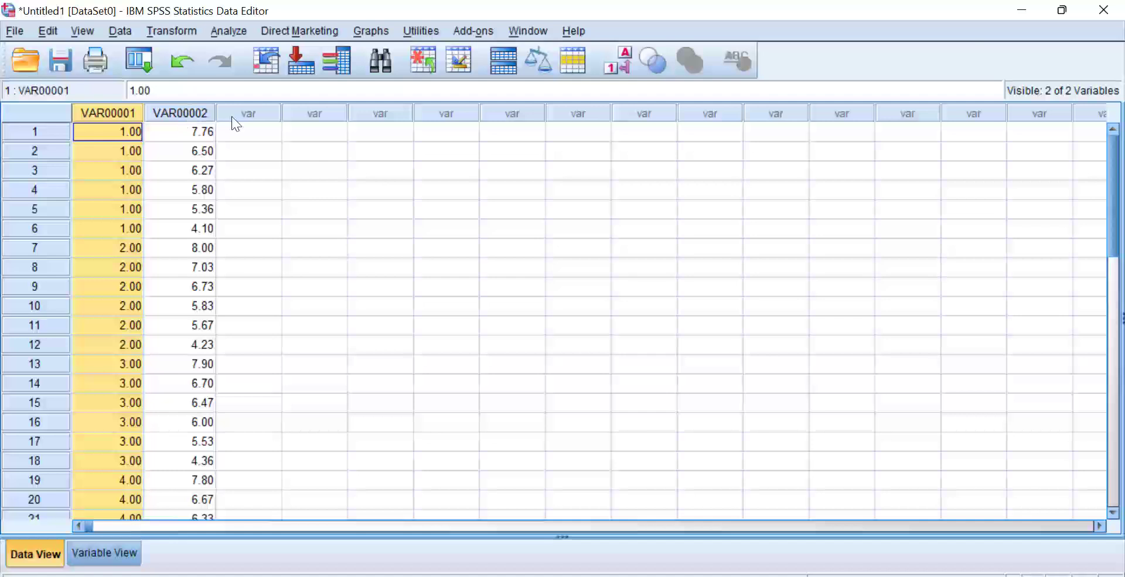
pyautogui.click(115, 551)
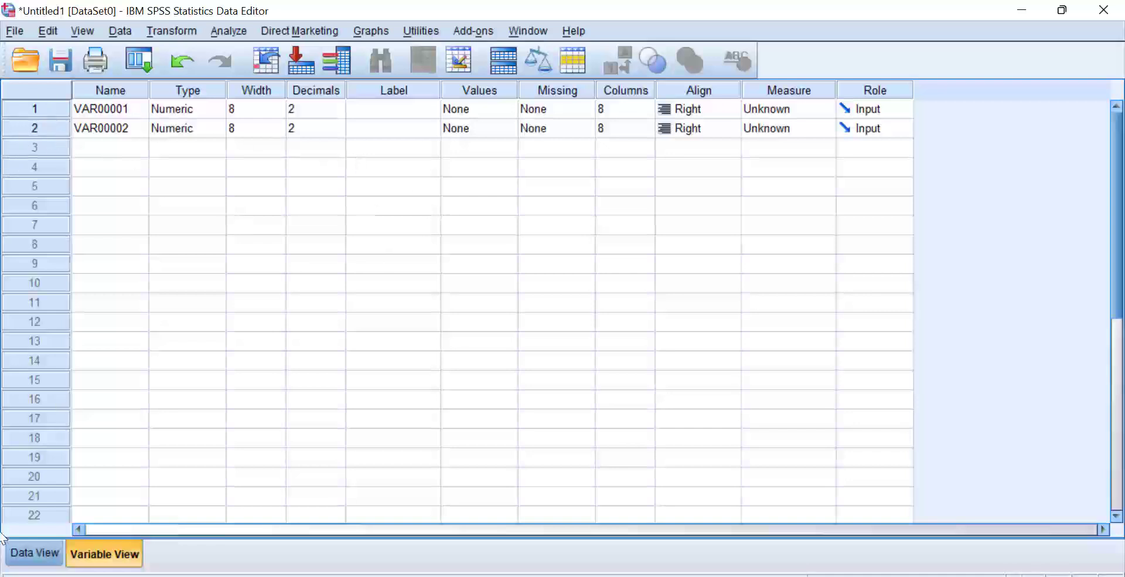
pyautogui.click(33, 560)
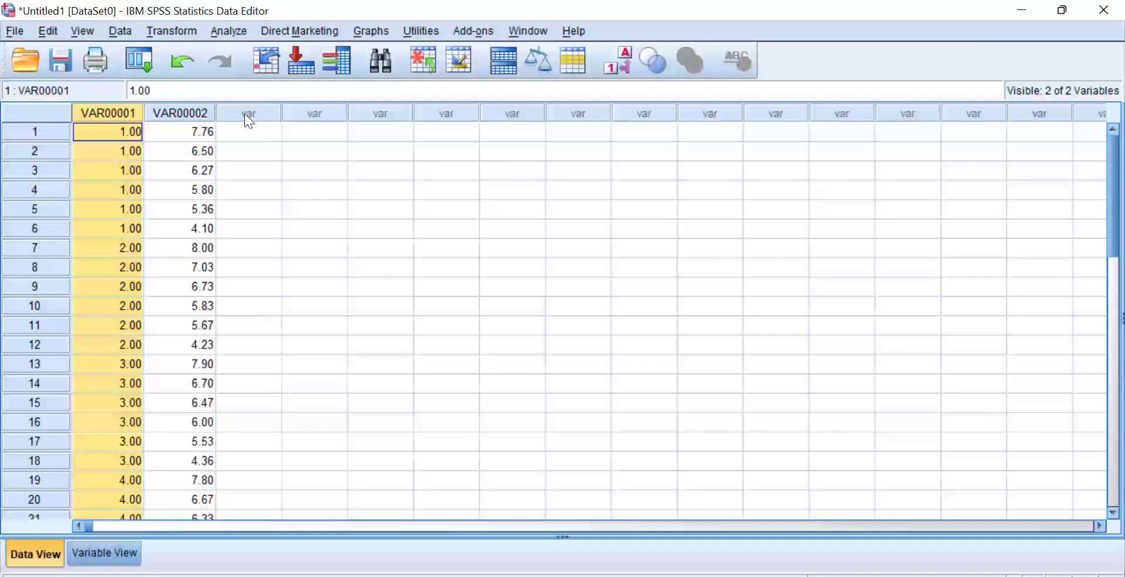
pyautogui.click(122, 555)
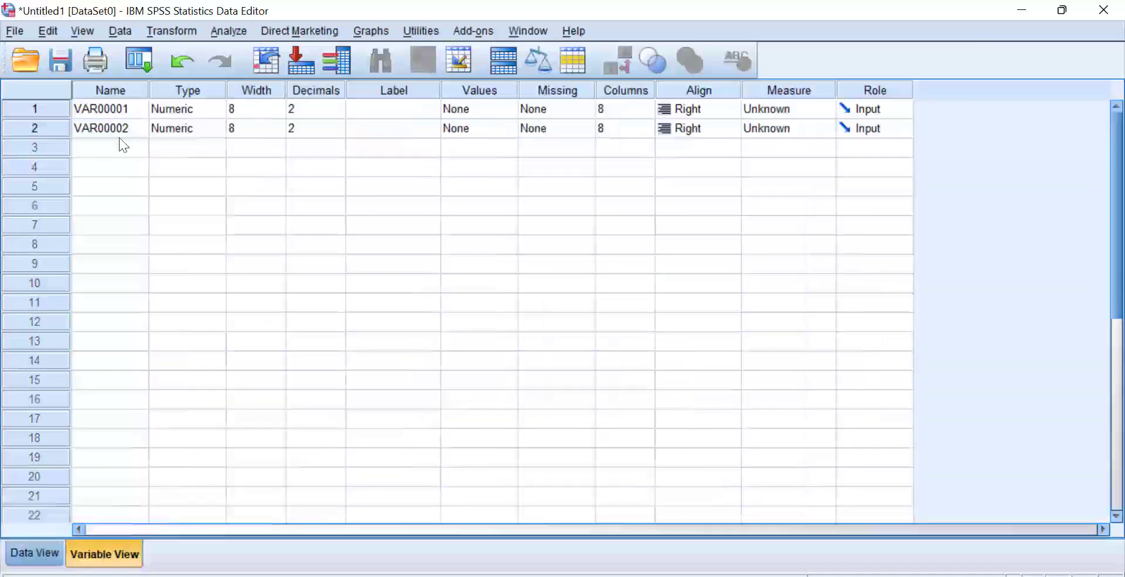
pyautogui.click(111, 108)
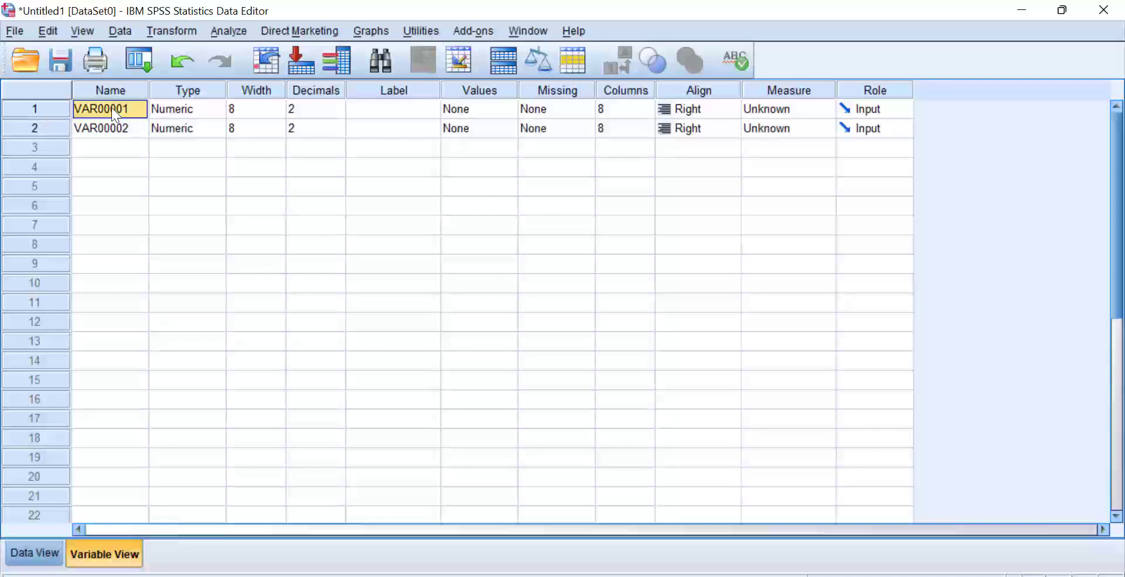
pyautogui.write('medicati')
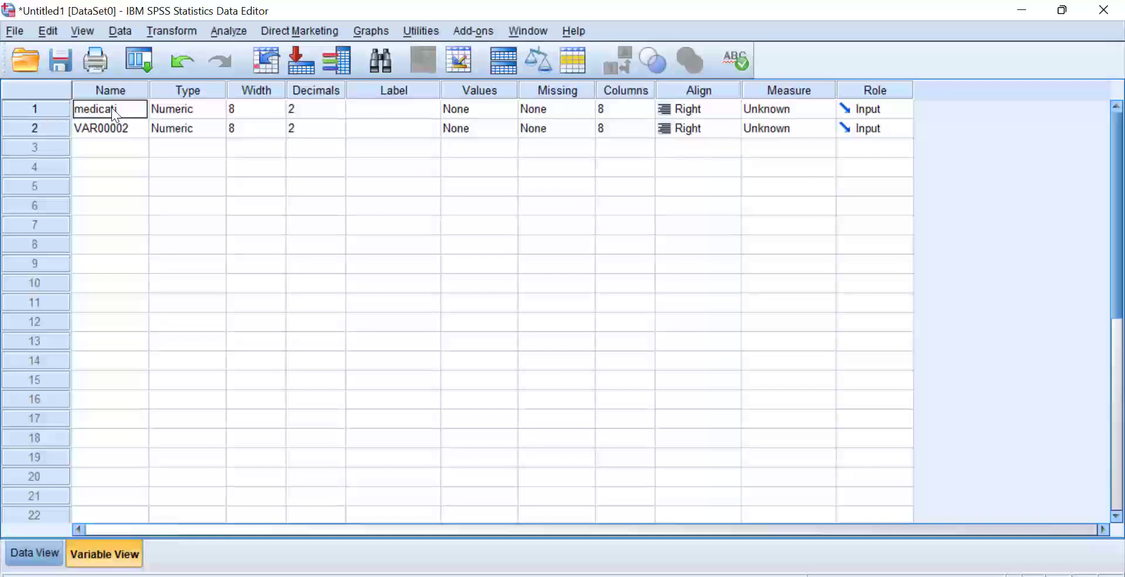
pyautogui.write('on_given')
pyautogui.press('Return')
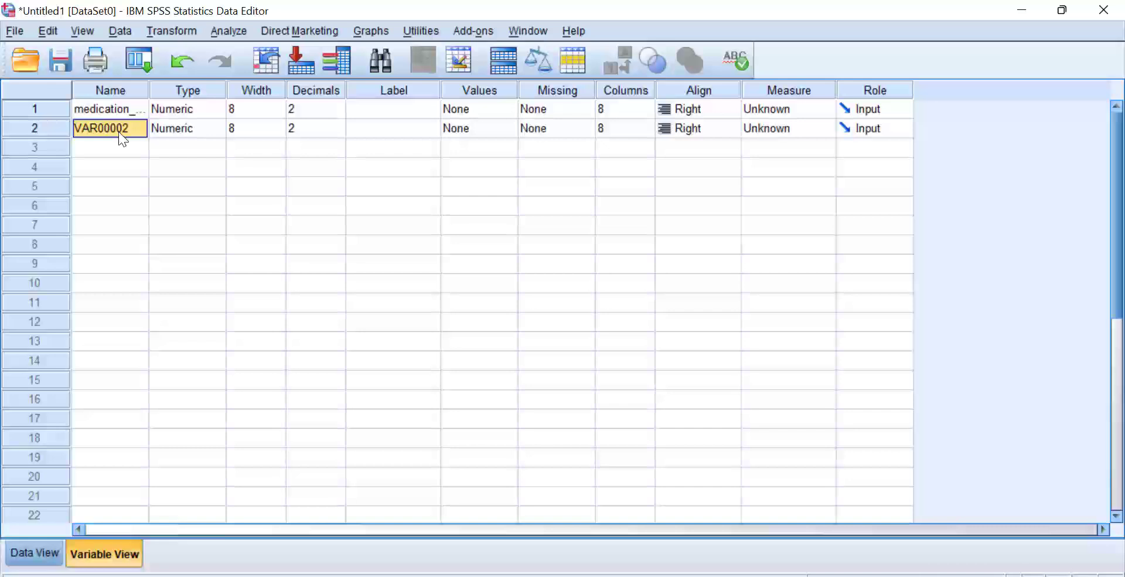
pyautogui.write('Blood')
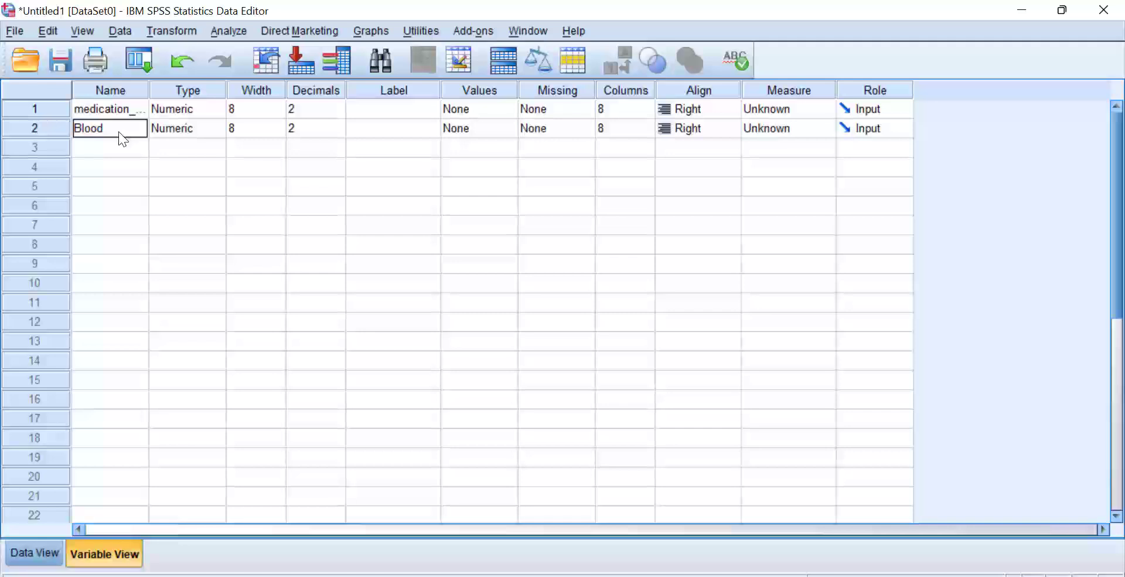
pyautogui.write('glucoselev')
pyautogui.press('BackSpace')
pyautogui.press('BackSpace')
pyautogui.press('BackSpace')
pyautogui.press('BackSpace')
pyautogui.press('BackSpace')
pyautogui.press('BackSpace')
pyautogui.press('BackSpace')
pyautogui.press('BackSpace')
pyautogui.press('BackSpace')
pyautogui.press('BackSpace')
# Step: Rename the second variable as Blood_glucose_level and widen the Name column to fit the full name
pyautogui.doubleClick(95, 128)
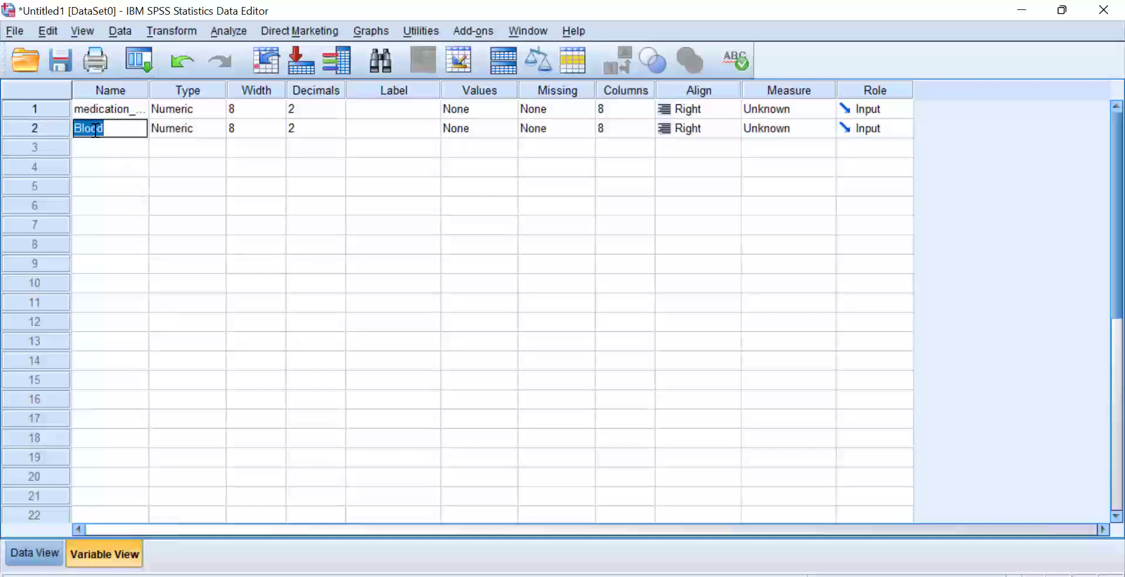
pyautogui.write('Blood_g')
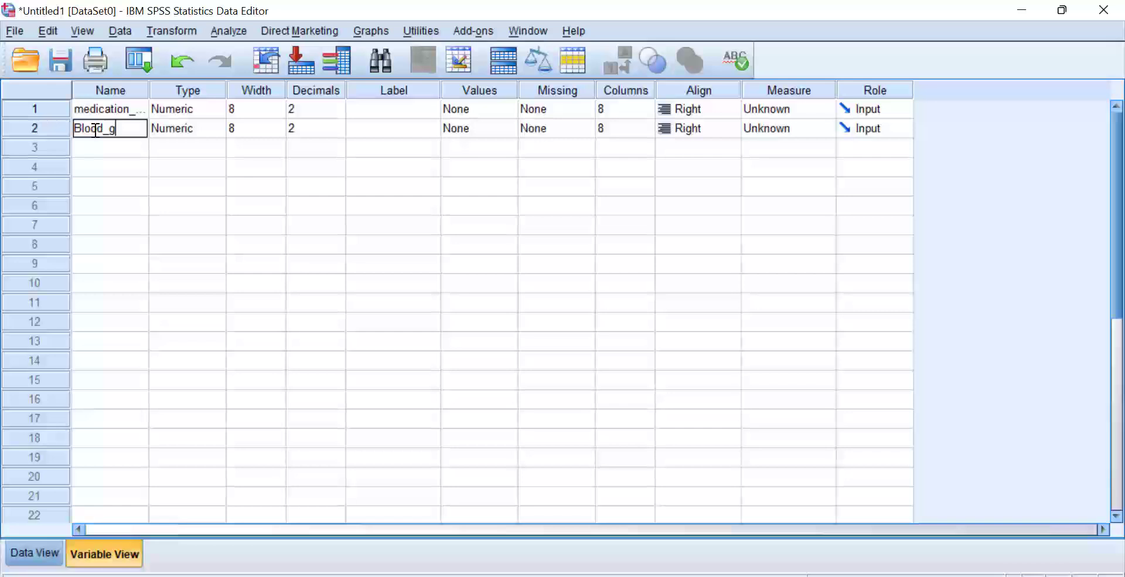
pyautogui.write('lucose_level')
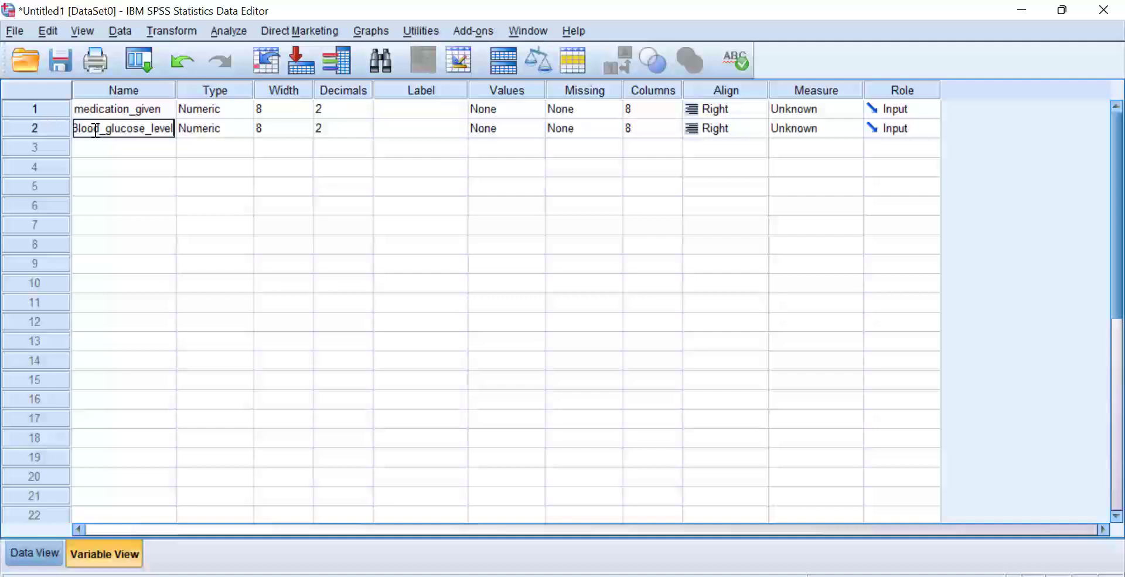
pyautogui.press('Return')
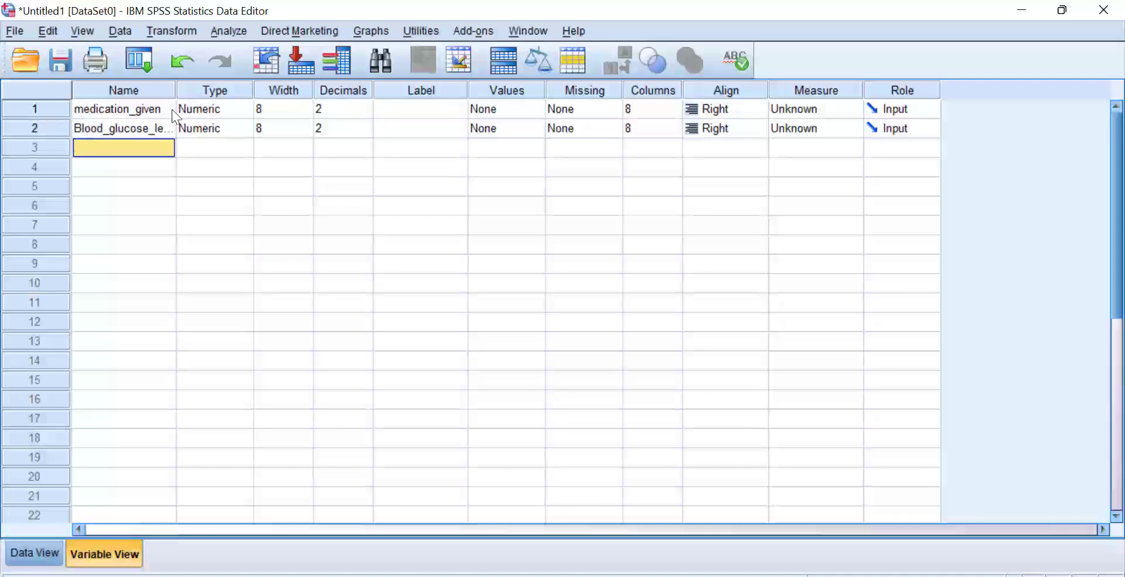
pyautogui.moveTo(175, 90); pyautogui.dragTo(198, 89)
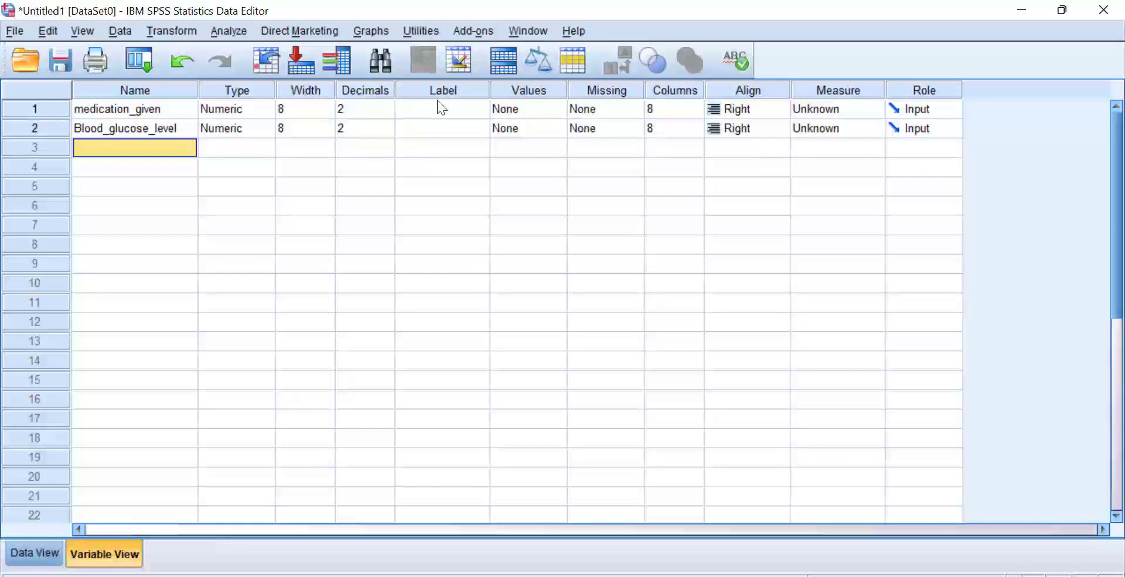
# Step: Enter "Whatmedication was given" as the label of the medication_given variable
pyautogui.click(447, 110)
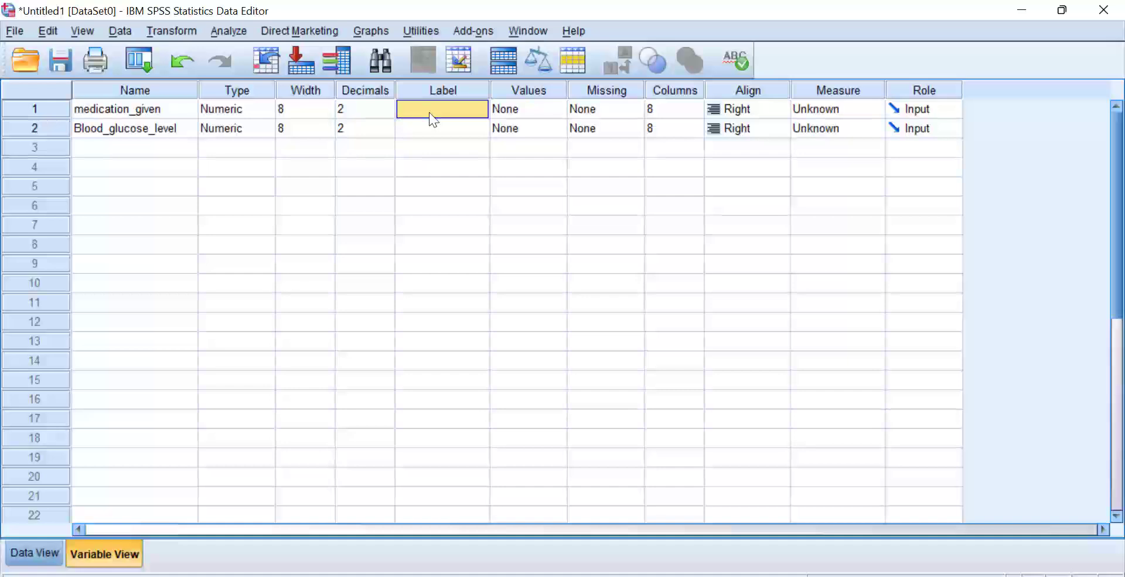
pyautogui.write('What')
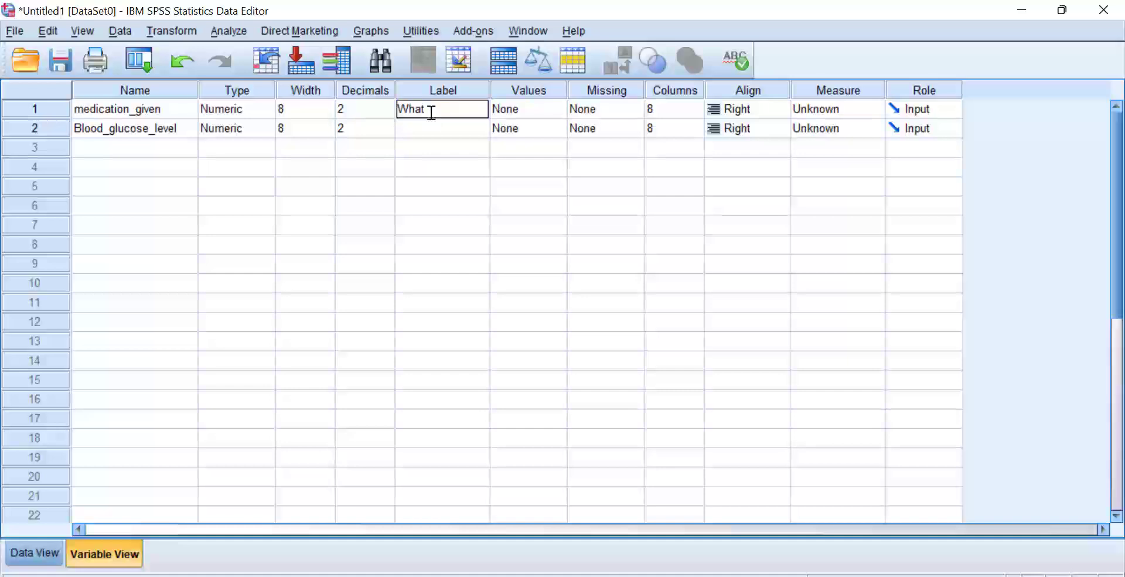
pyautogui.doubleClick(432, 113)
pyautogui.write('medication wa')
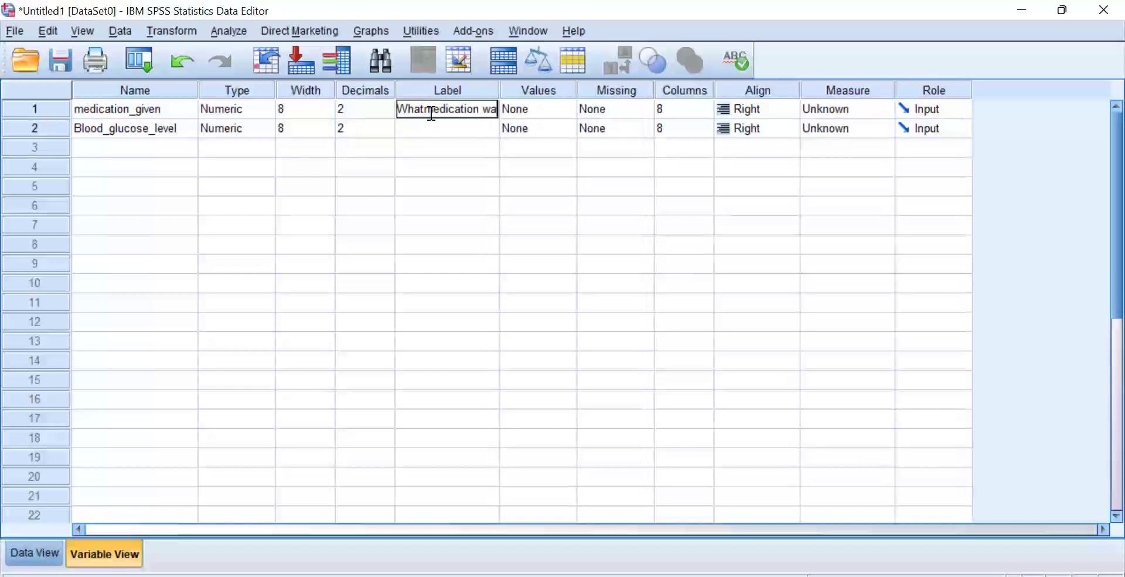
pyautogui.write('s given')
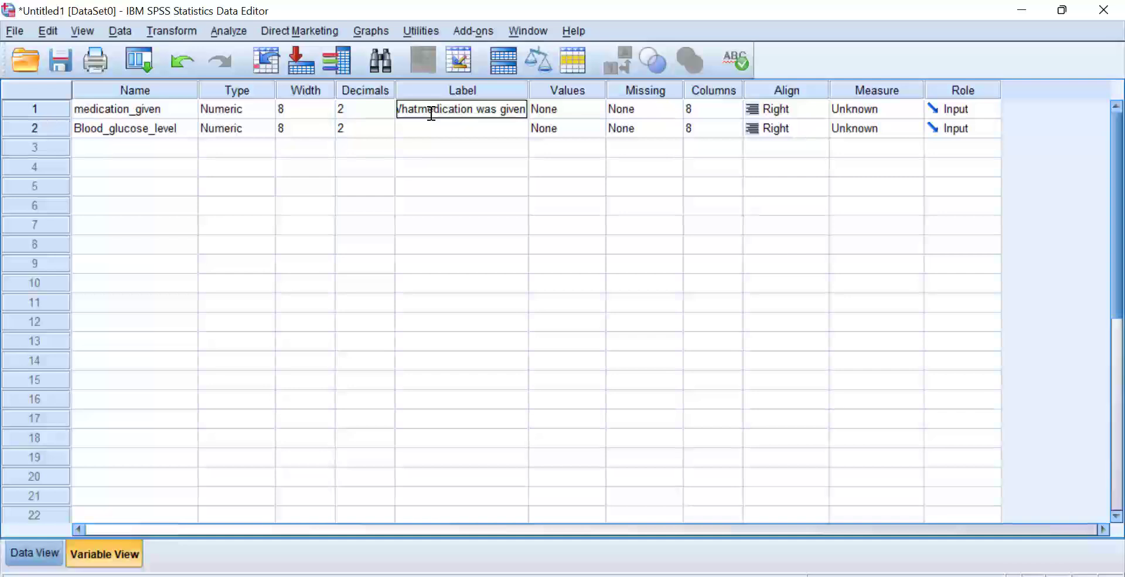
# Step: Enter "What was the blood glucose level after 12 hrs?" as the label of the Blood_glucose_level variable
pyautogui.click(431, 128)
pyautogui.write('W')
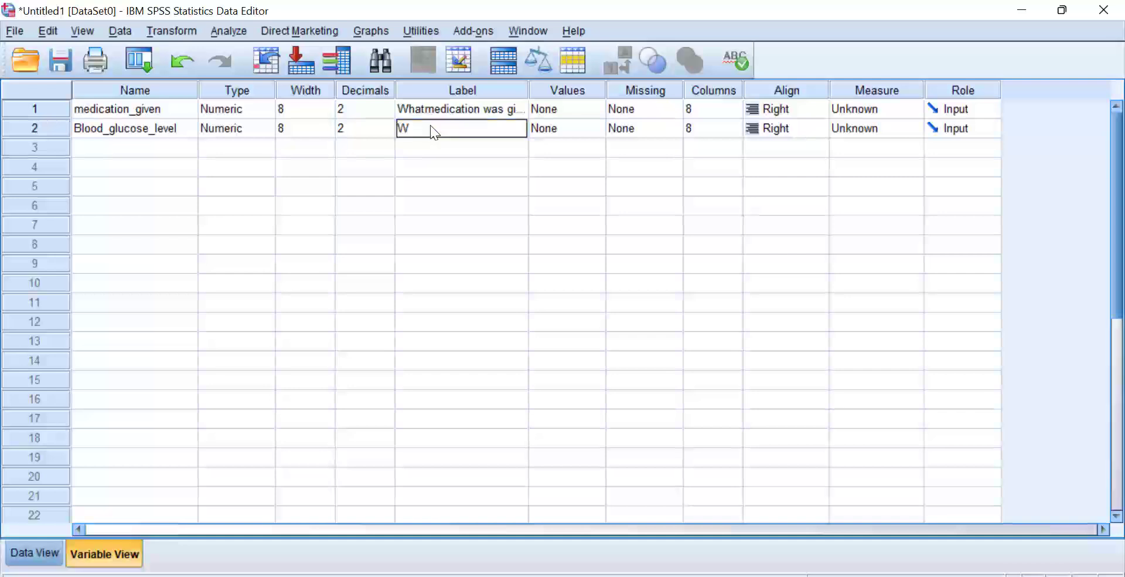
pyautogui.write('hat was the blood')
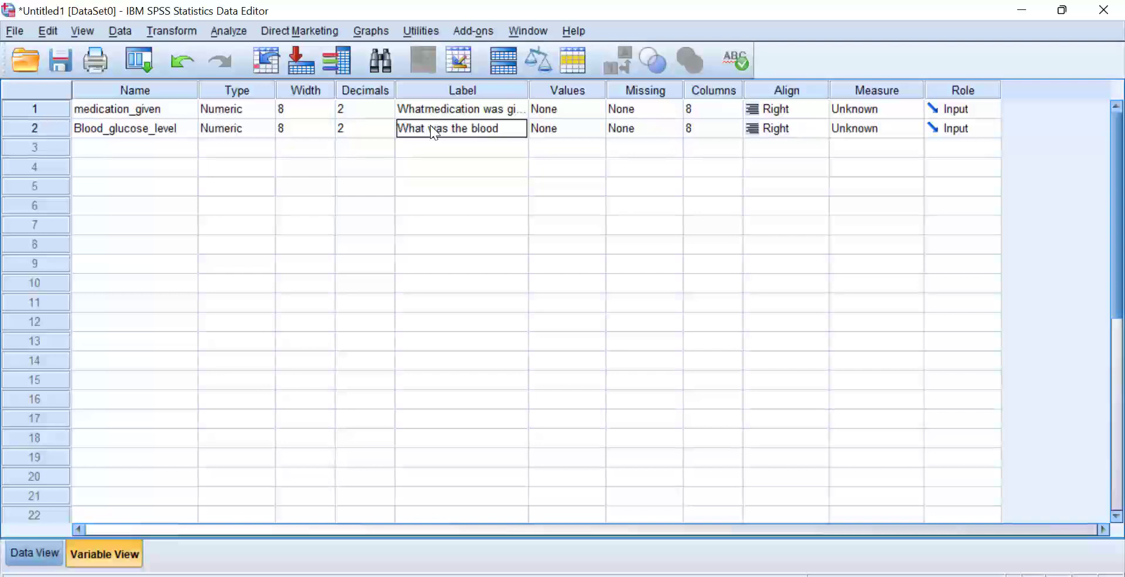
pyautogui.write(' glucose levle')
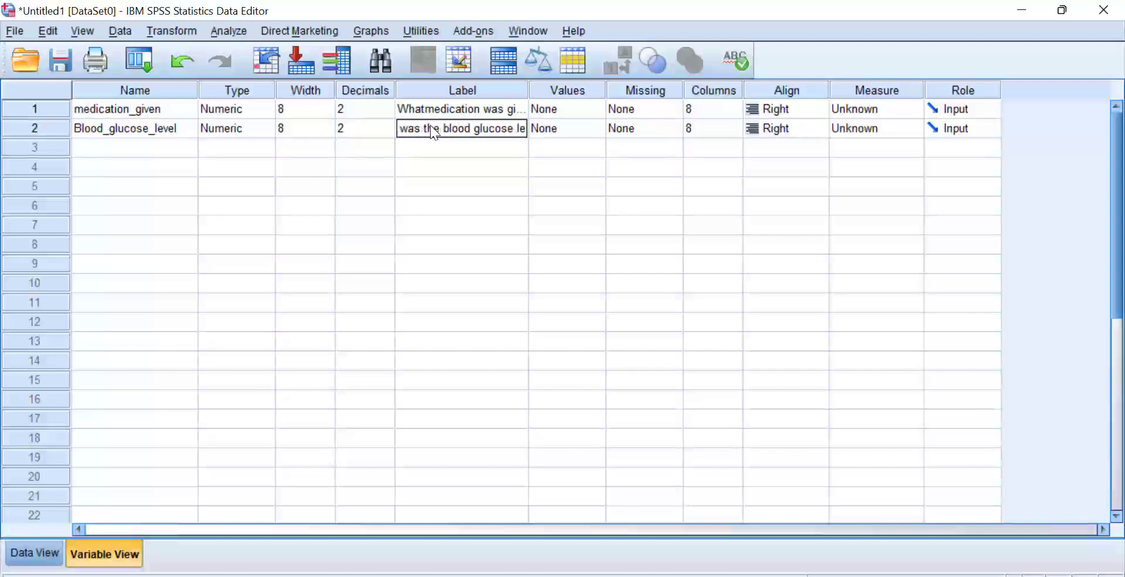
pyautogui.press('BackSpace')
pyautogui.press('BackSpace')
pyautogui.write('el')
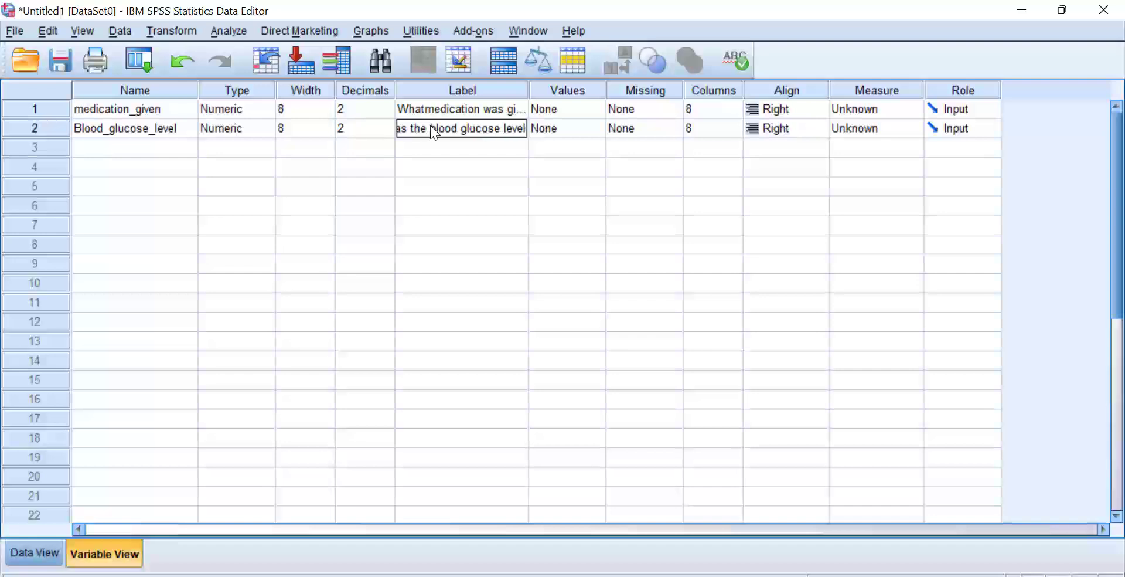
pyautogui.write(' after 12 hrs?')
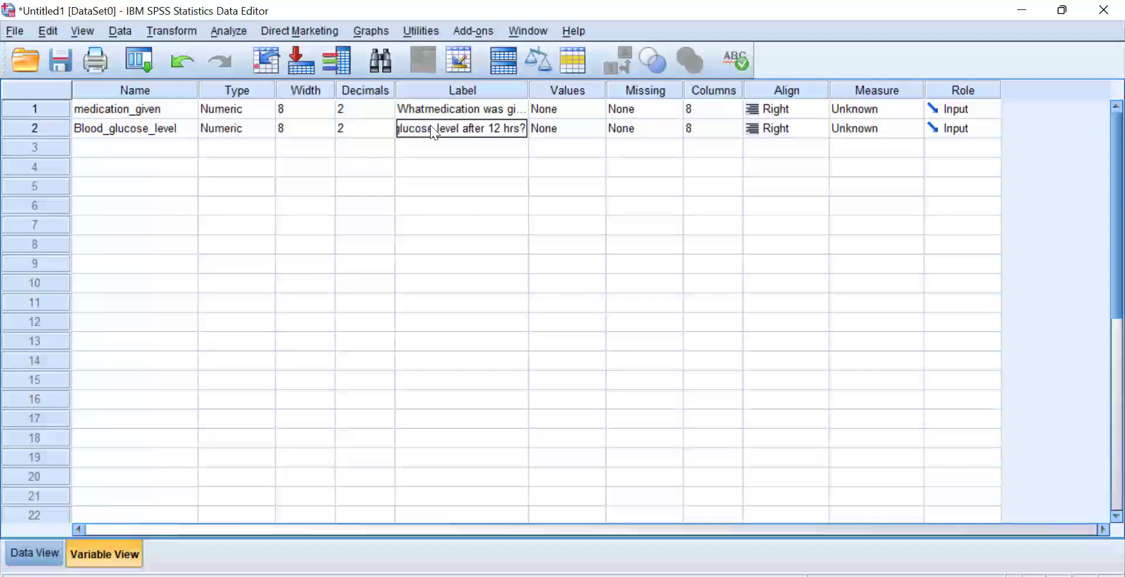
pyautogui.press('Return')
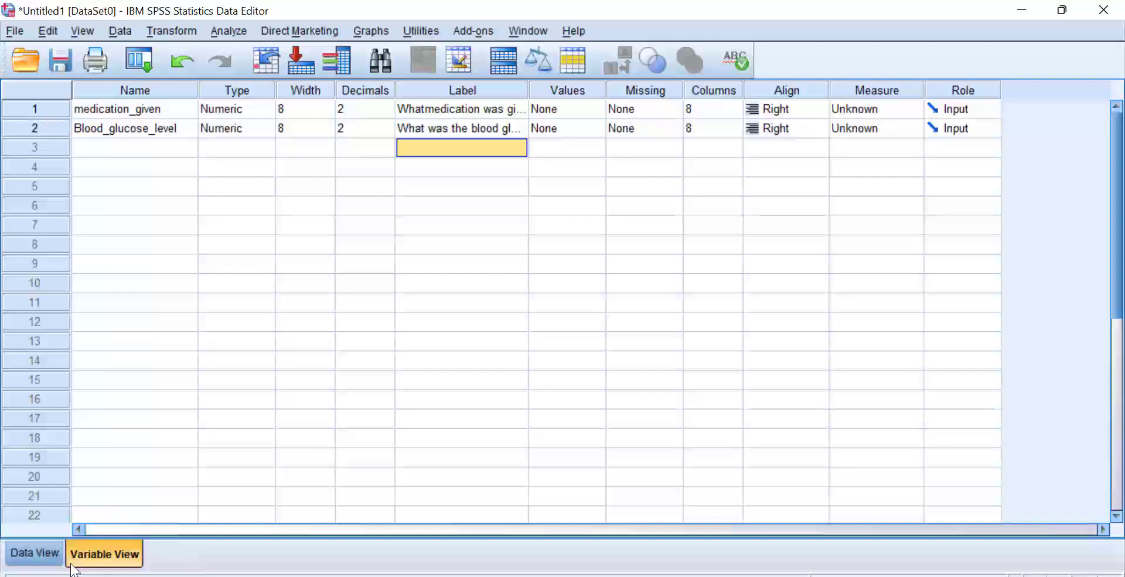
# Step: Check the renamed columns in the data grid and set the measurement level of medication_given to Nominal
pyautogui.click(35, 553)
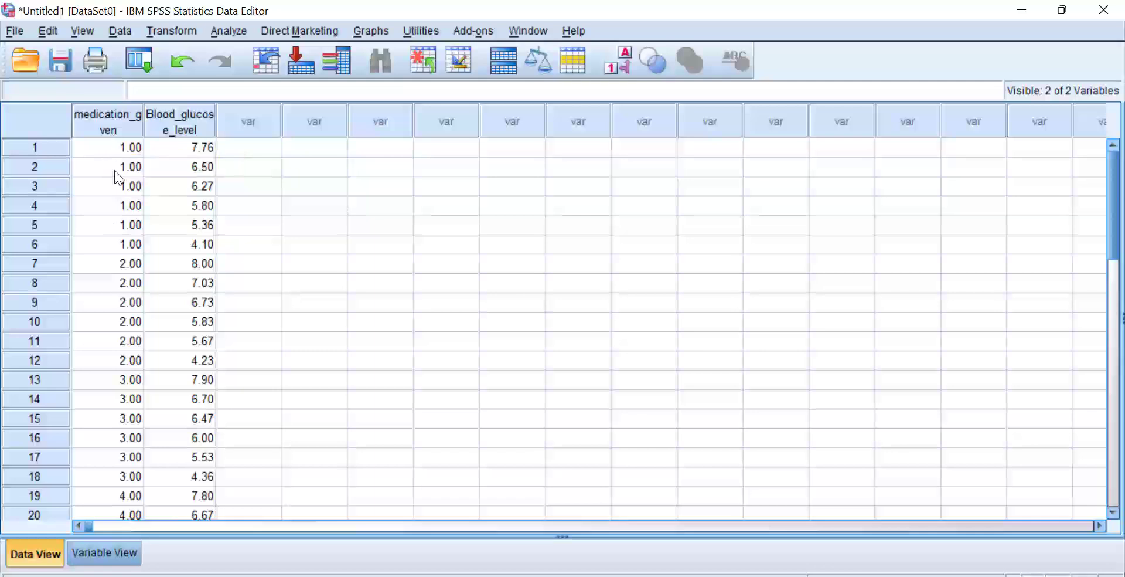
pyautogui.click(118, 552)
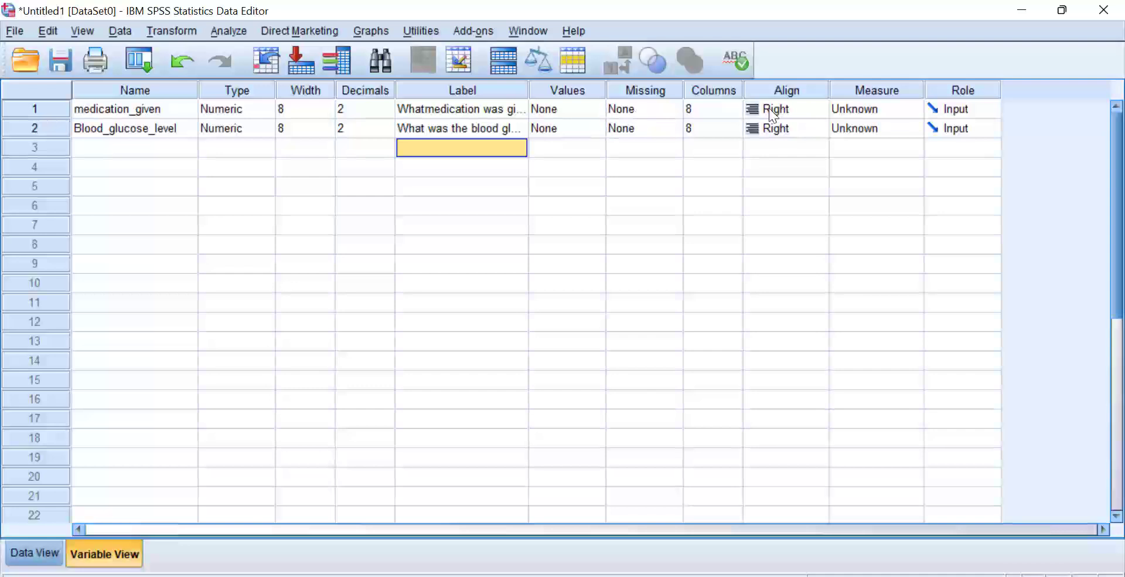
pyautogui.click(913, 110)
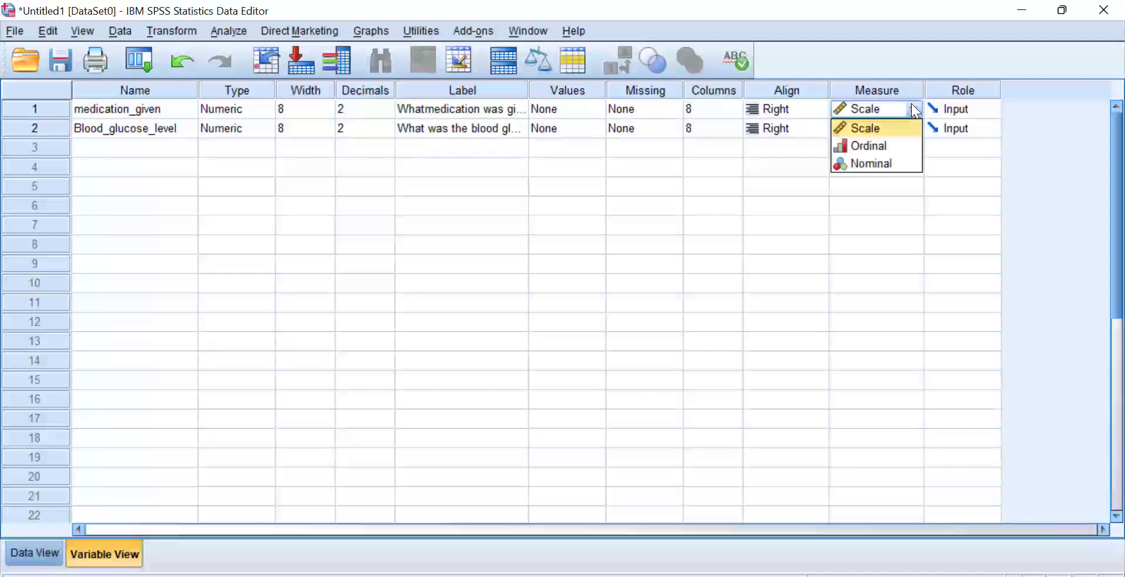
pyautogui.click(883, 164)
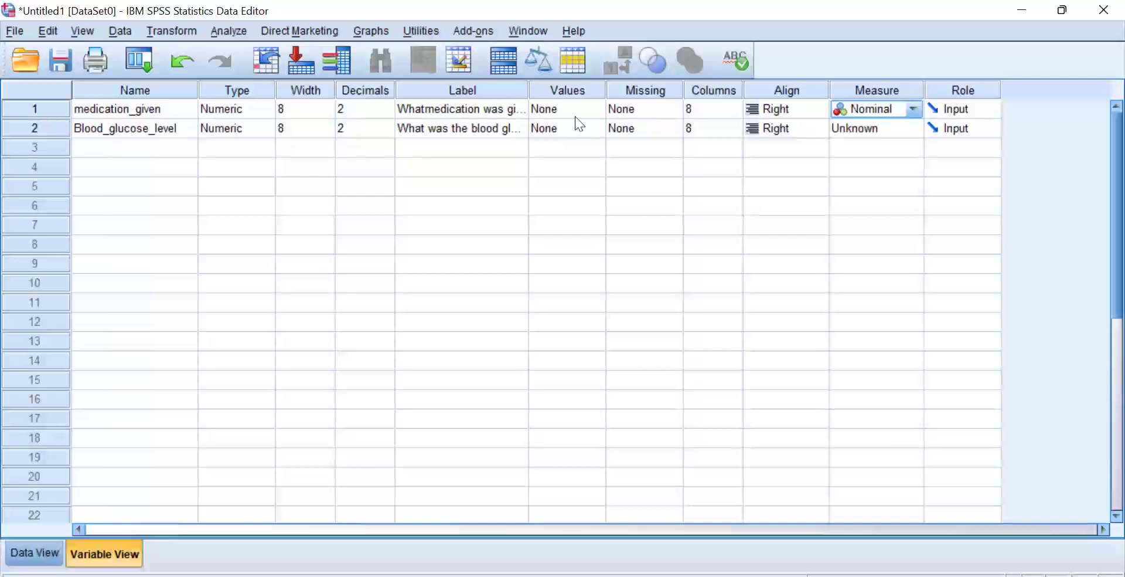
# Step: Open the value labels of medication_given and enter 1 as the first value
pyautogui.click(595, 109)
pyautogui.click(596, 109)
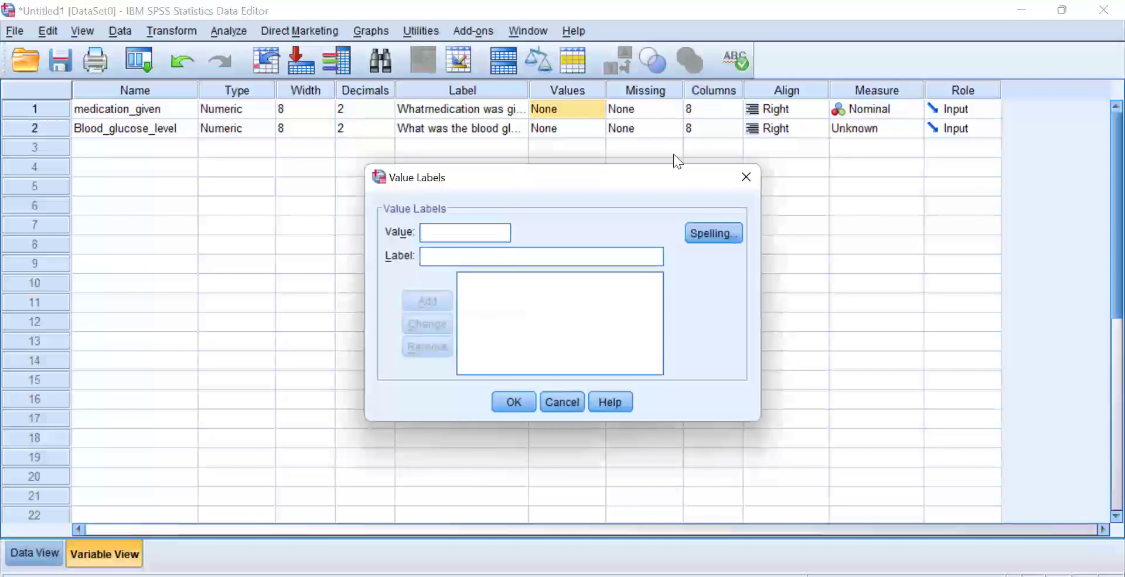
pyautogui.click(746, 177)
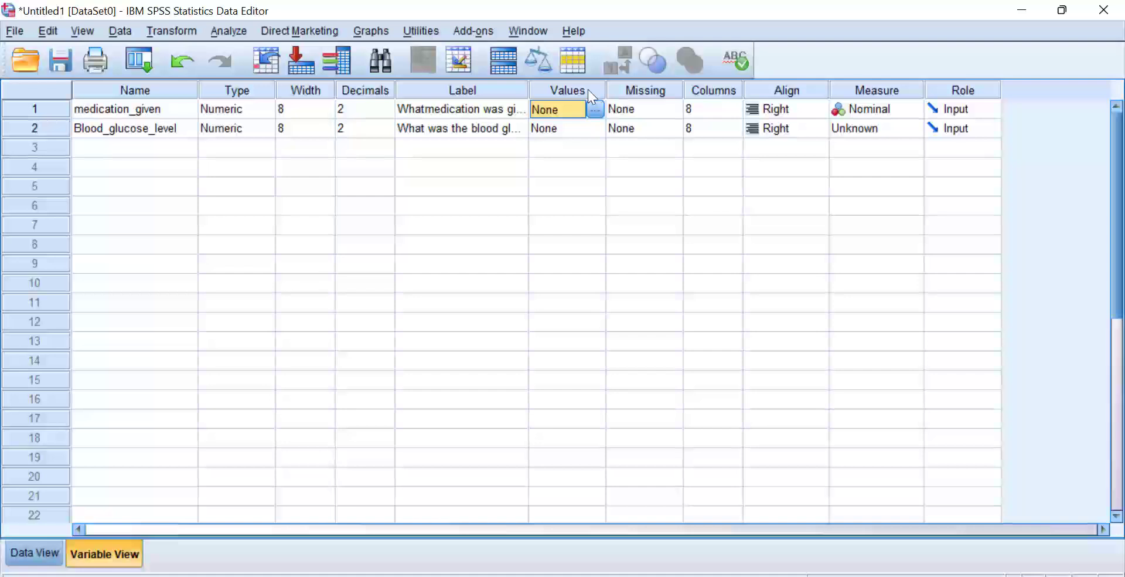
pyautogui.click(595, 110)
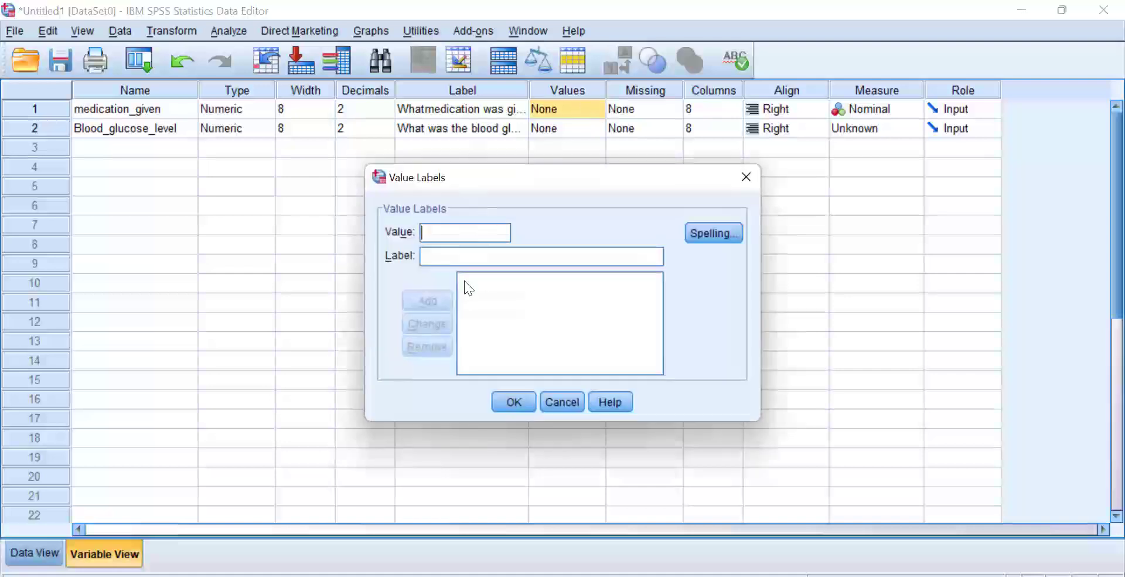
pyautogui.write('1')
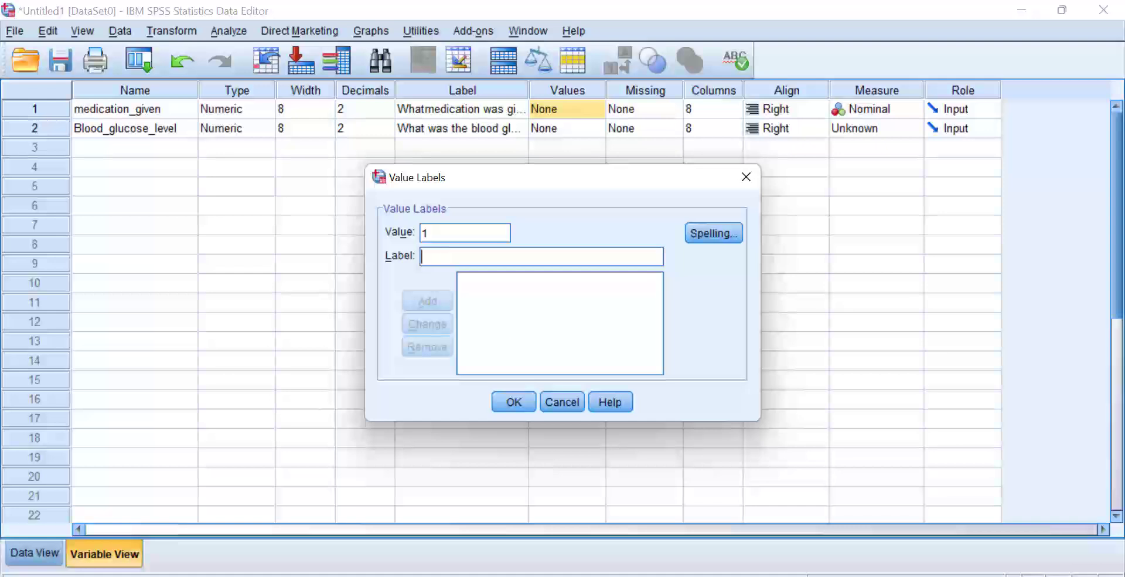
# Step: Switch to Book1 in Excel, check which medication name each group code stands for, and return to the SPSS value labels
pyautogui.click(873, 576)
pyautogui.click(832, 530)
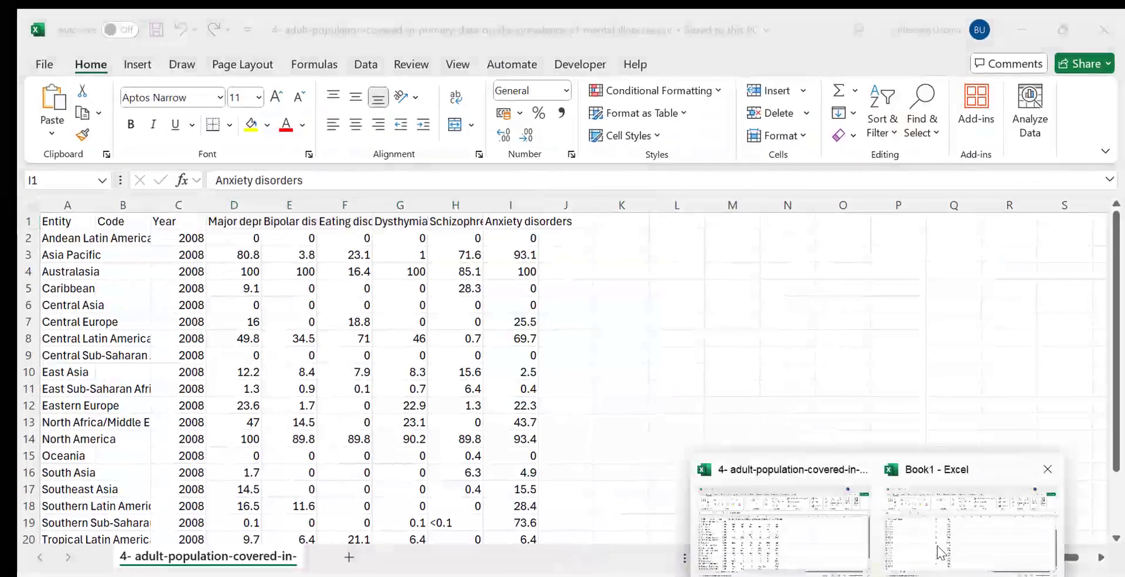
pyautogui.click(888, 530)
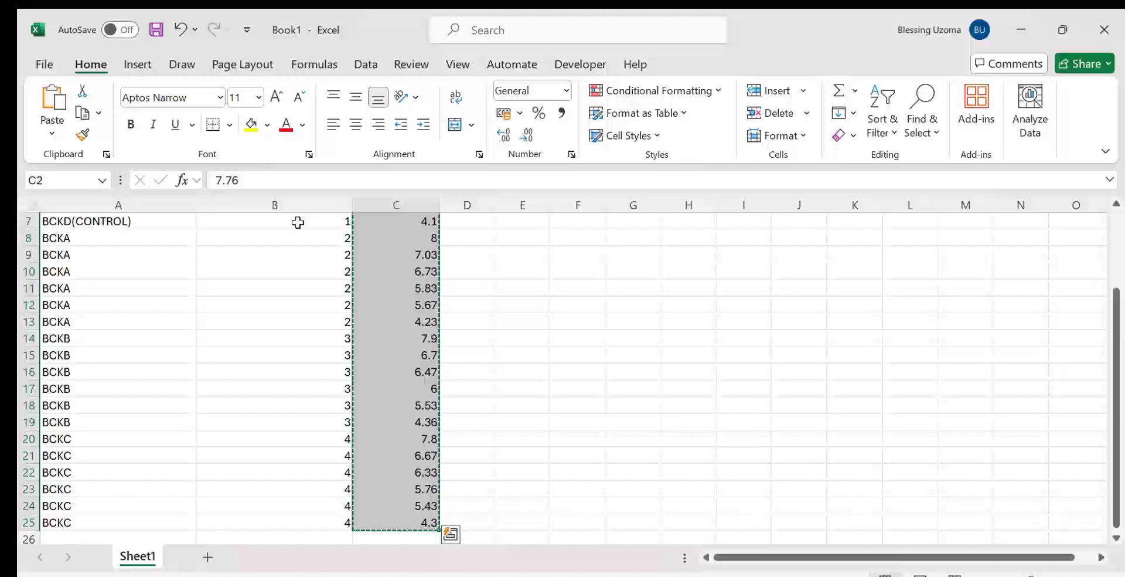
pyautogui.moveTo(1117, 361); pyautogui.dragTo(1117, 282)
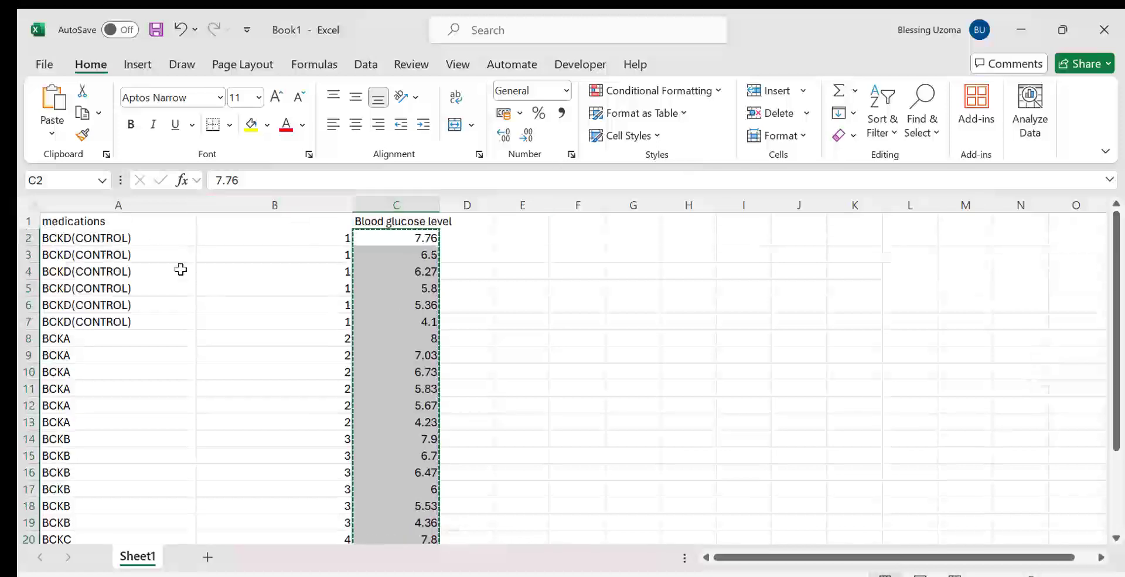
pyautogui.hotkey('alt', 'Tab')
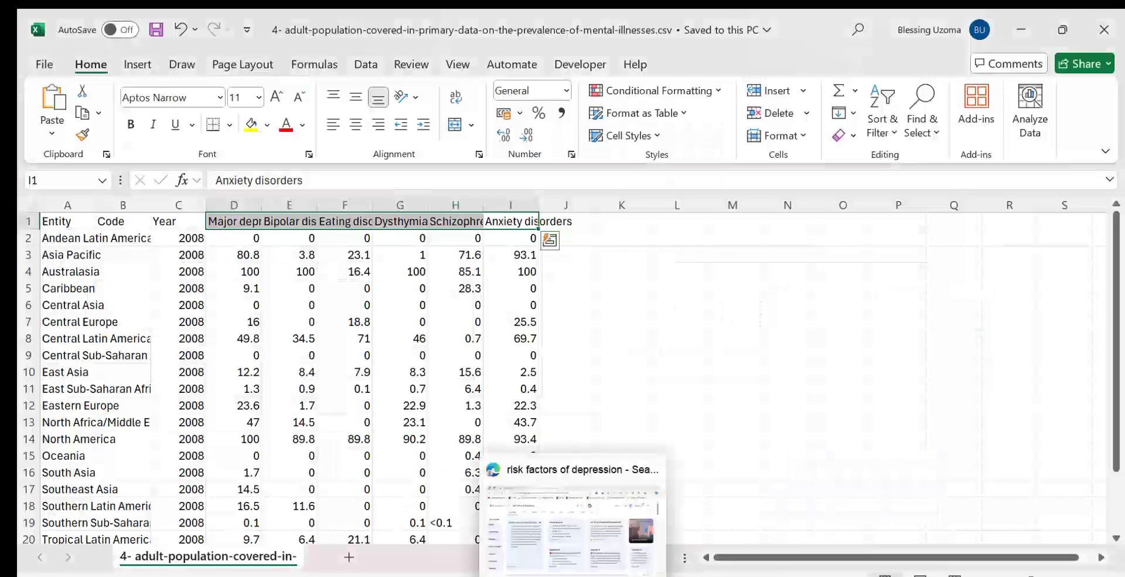
pyautogui.moveTo(873, 575)
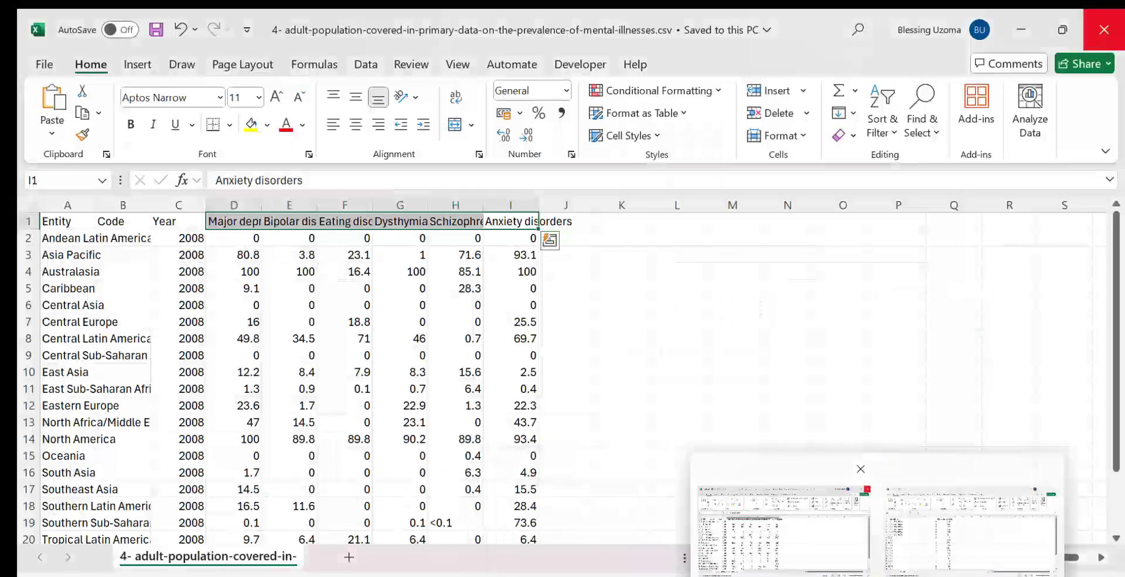
pyautogui.click(783, 509)
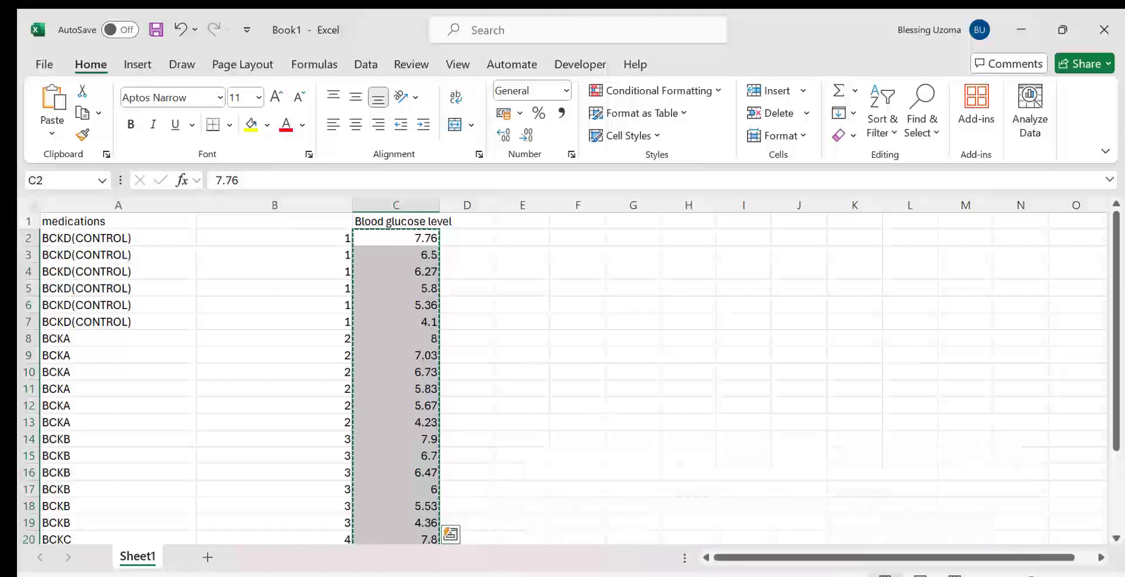
pyautogui.click(763, 575)
pyautogui.click(931, 540)
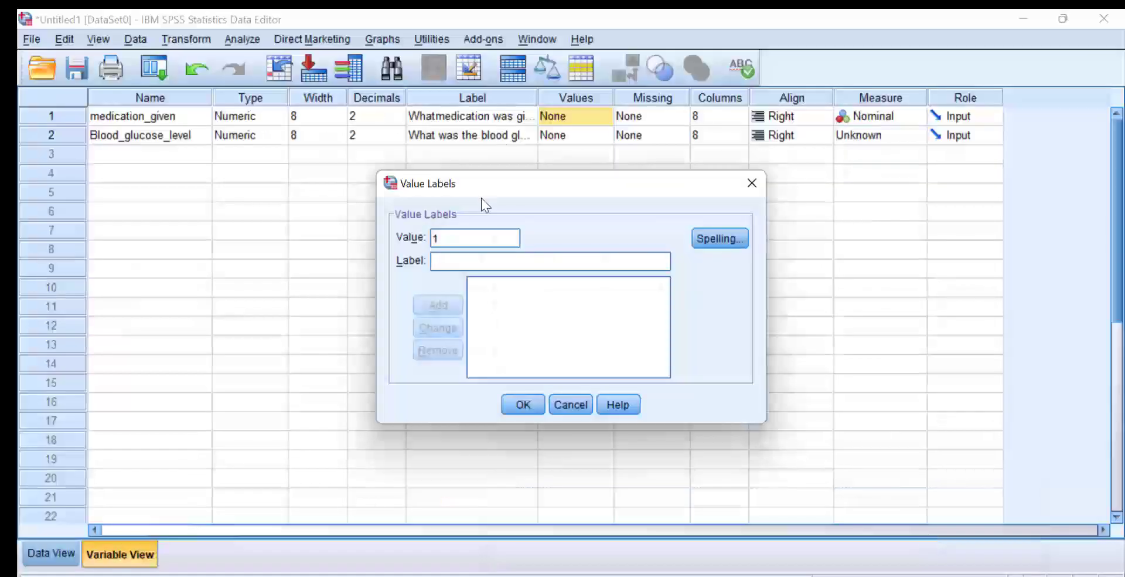
# Step: Add the label "BCKD (CONTROL)" for value 1 of medication_given
pyautogui.click(451, 260)
pyautogui.write('b')
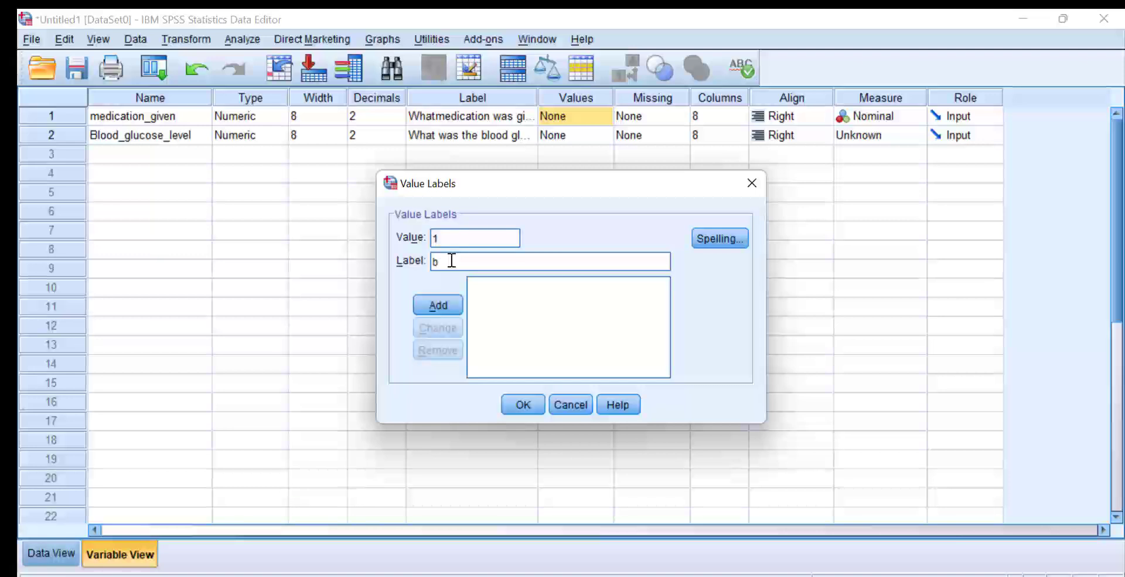
pyautogui.press('BackSpace')
pyautogui.write('BCHE')
pyautogui.press('BackSpace')
pyautogui.write('D')
pyautogui.press('BackSpace')
pyautogui.press('BackSpace')
pyautogui.write('KD (CONTROL)')
pyautogui.click(452, 305)
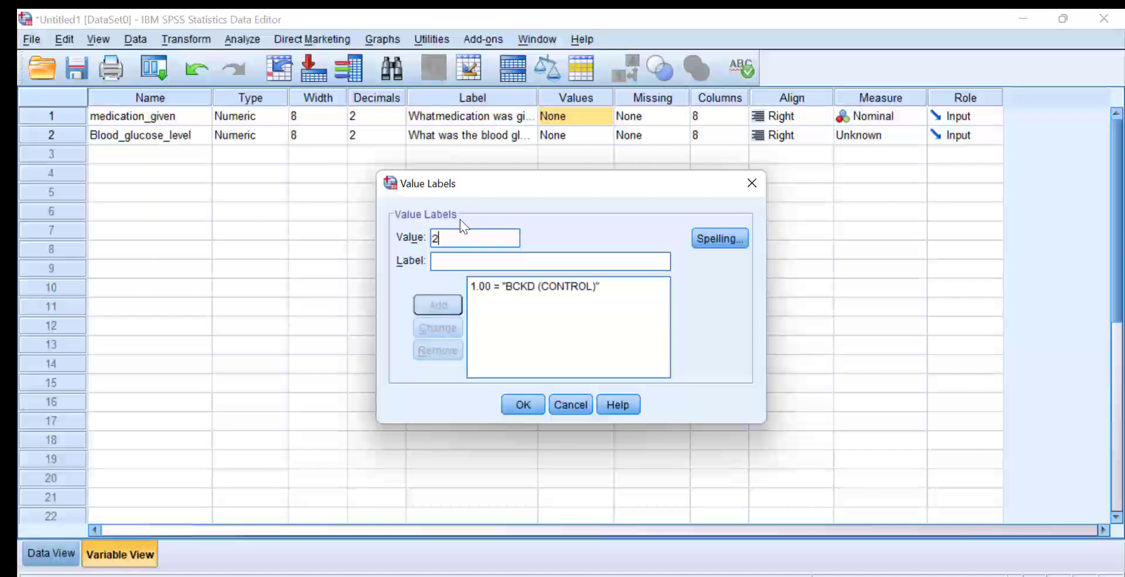
# Step: Add the label "BCKA" for value 2 of medication_given
pyautogui.click(454, 266)
pyautogui.write('BCK')
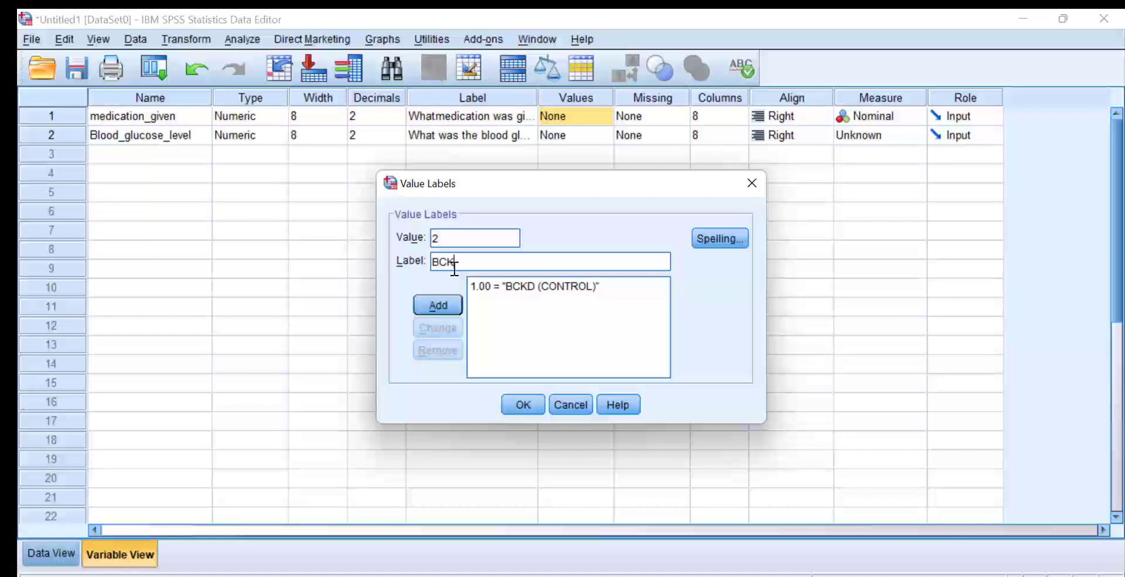
pyautogui.write('A')
pyautogui.click(445, 304)
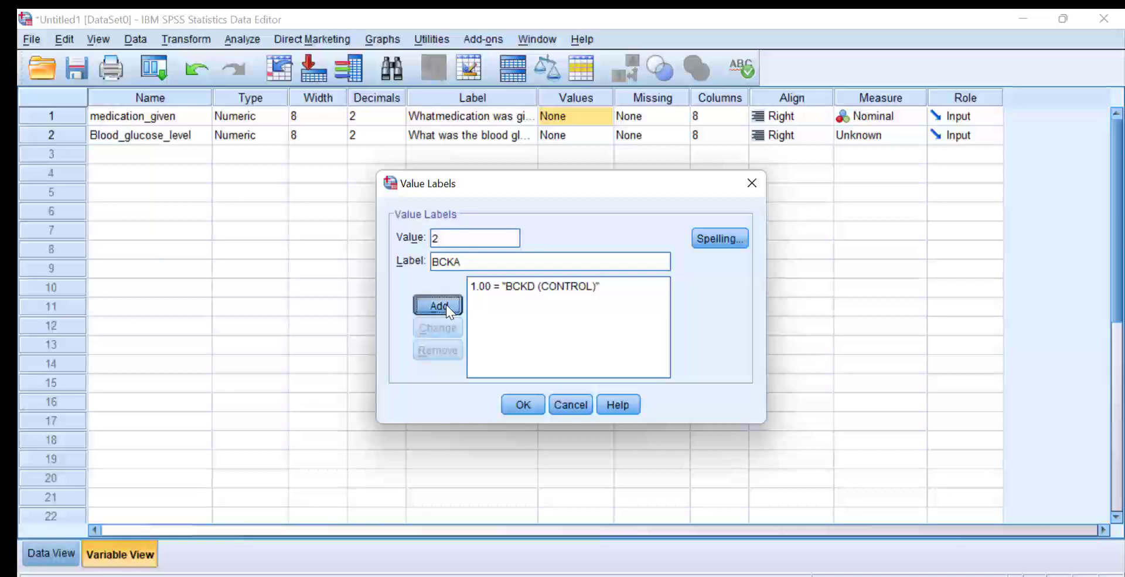
# Step: Add the label "BCKB" for value 3 of medication_given
pyautogui.click(464, 238)
pyautogui.write('3')
pyautogui.click(464, 261)
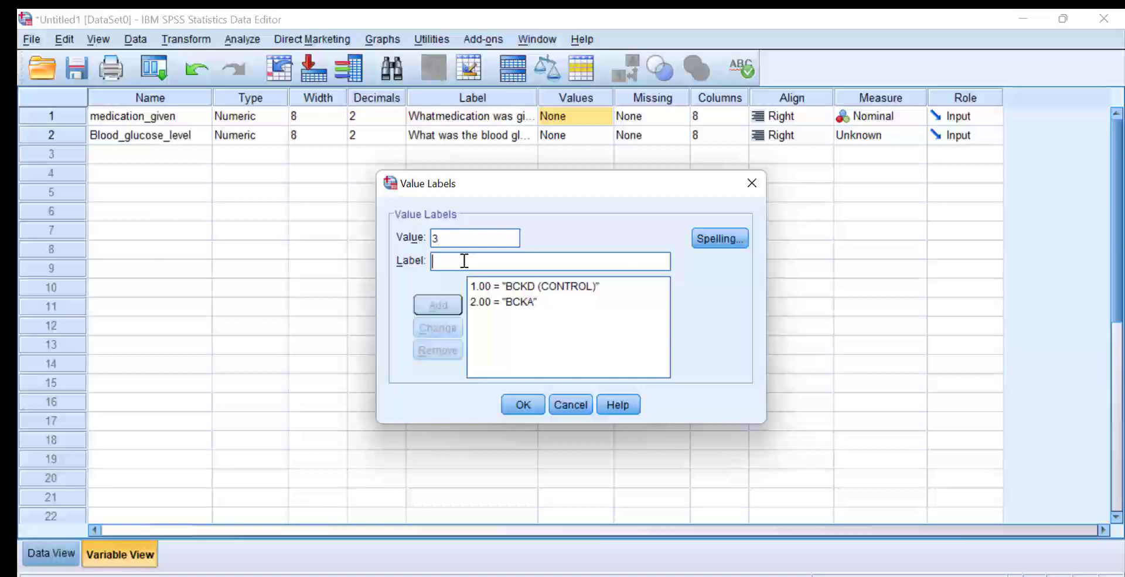
pyautogui.write('BC')
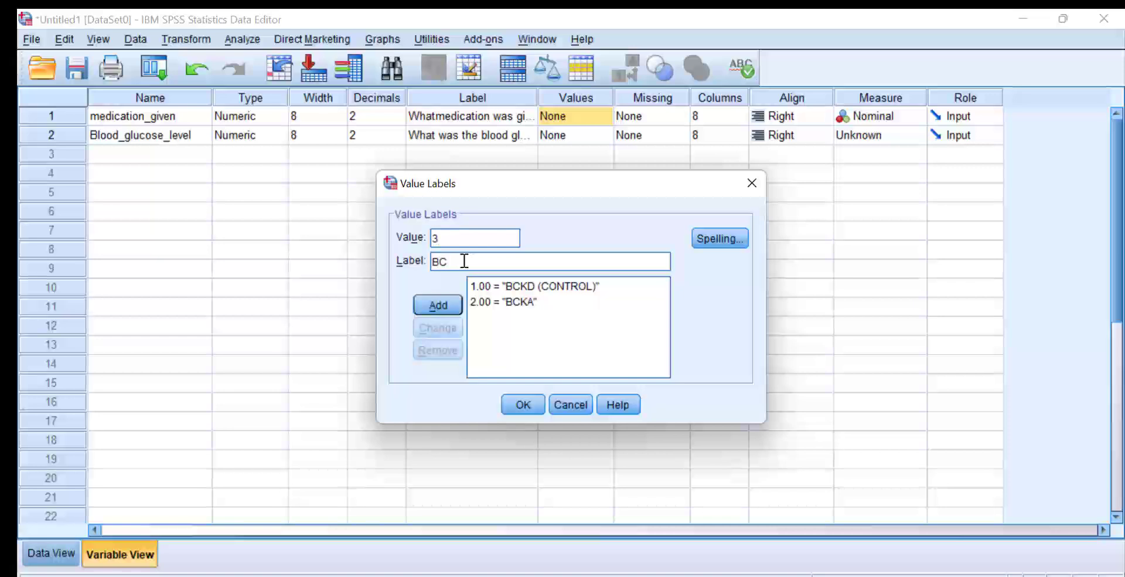
pyautogui.write('KB')
pyautogui.click(452, 303)
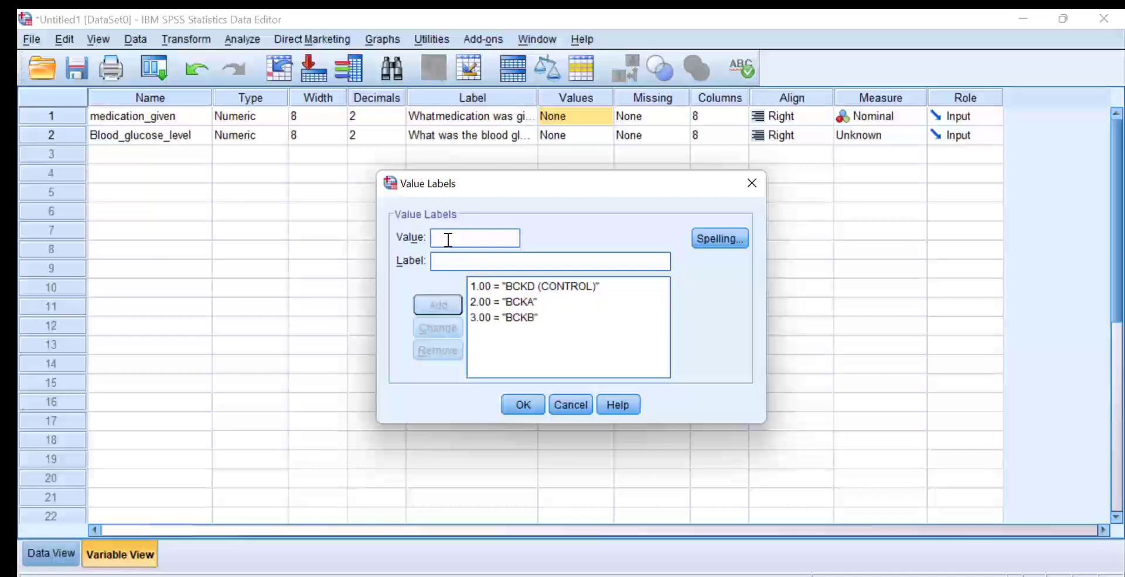
# Step: Add the label "BCKC" for value 4 of medication_given and accept the value labels
pyautogui.write('4')
pyautogui.click(452, 261)
pyautogui.write('BCK')
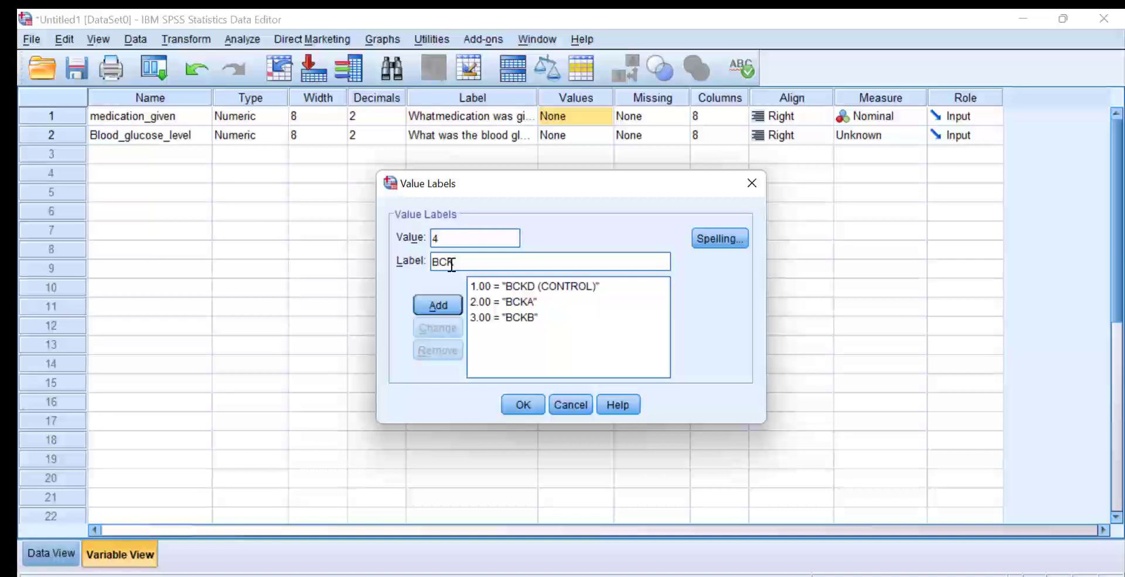
pyautogui.write('C')
pyautogui.click(451, 306)
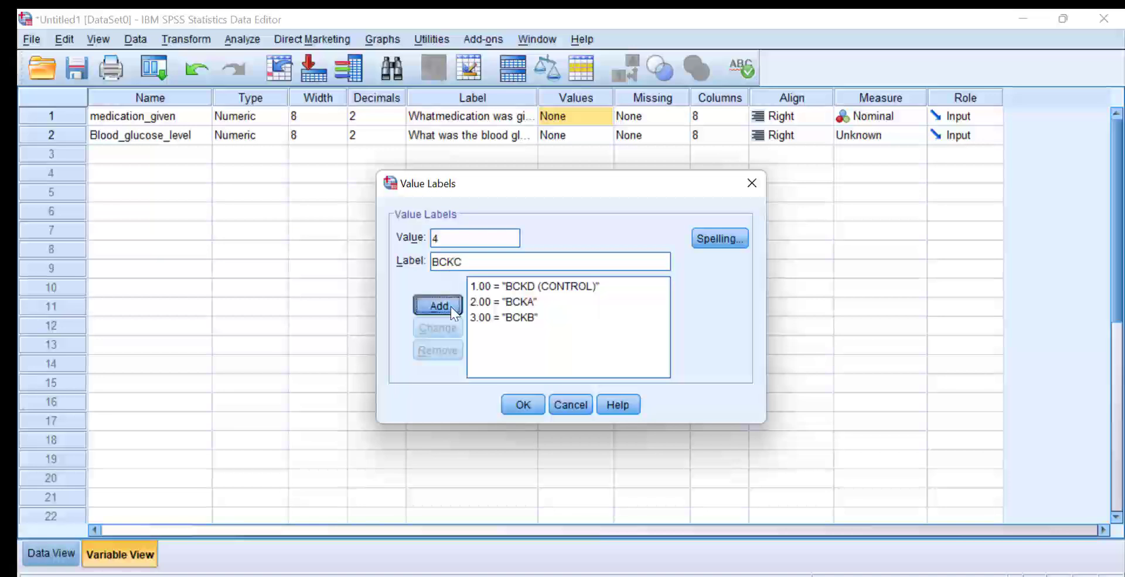
pyautogui.click(524, 405)
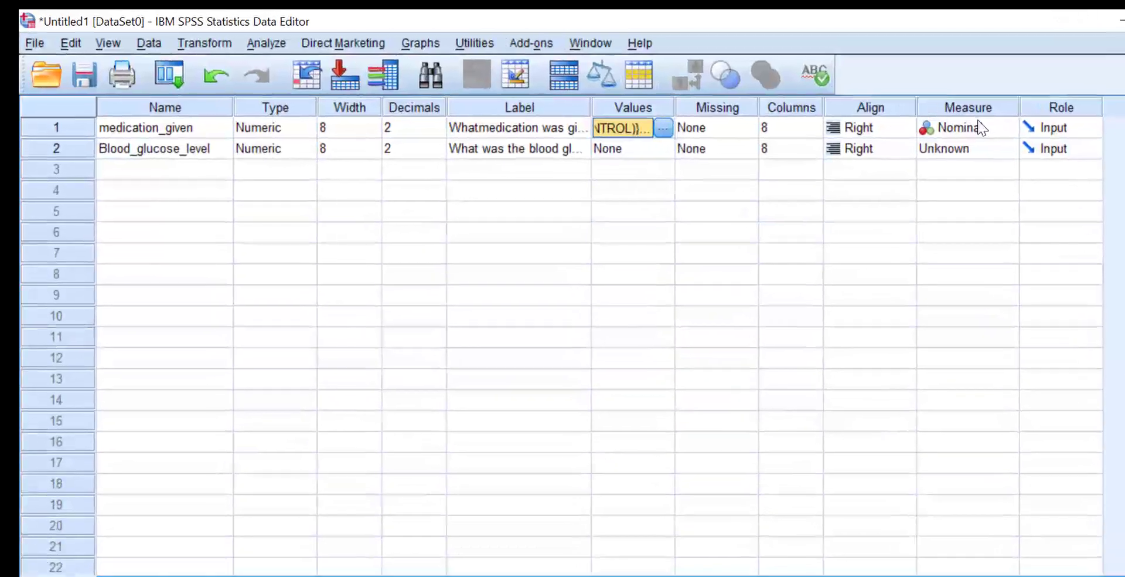
# Step: Review the measurement level choices of medication_given and look over the data grid before returning to the variable definitions
pyautogui.click(1000, 129)
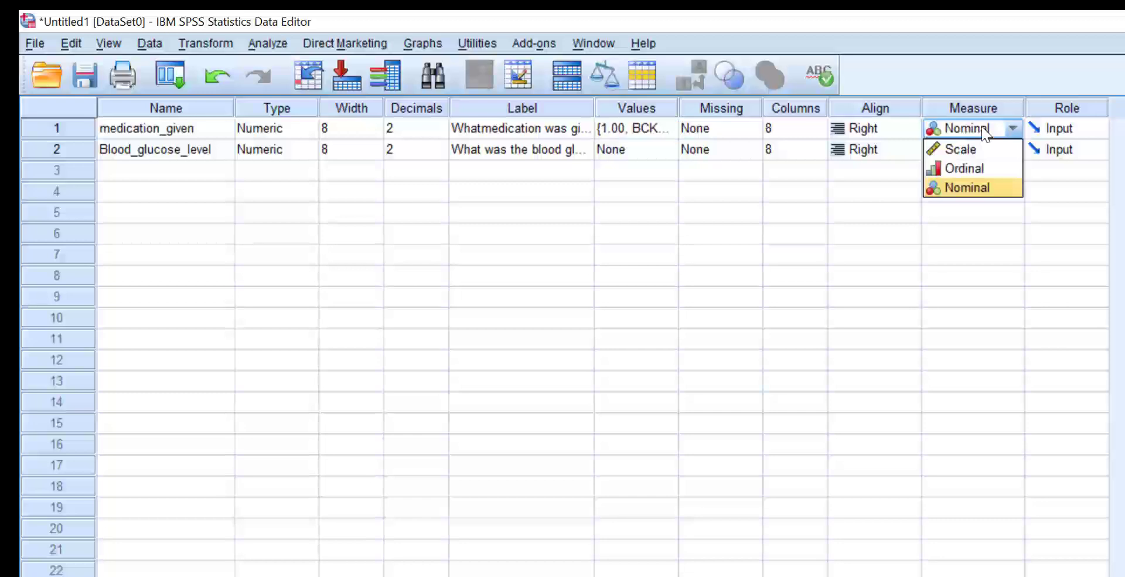
pyautogui.click(1002, 134)
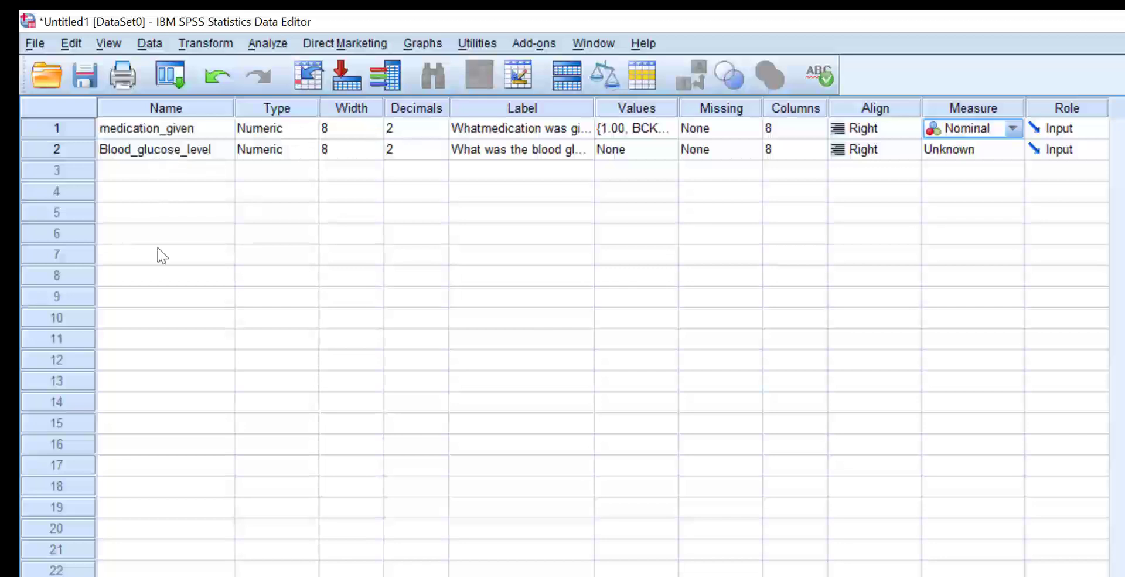
pyautogui.click(58, 575)
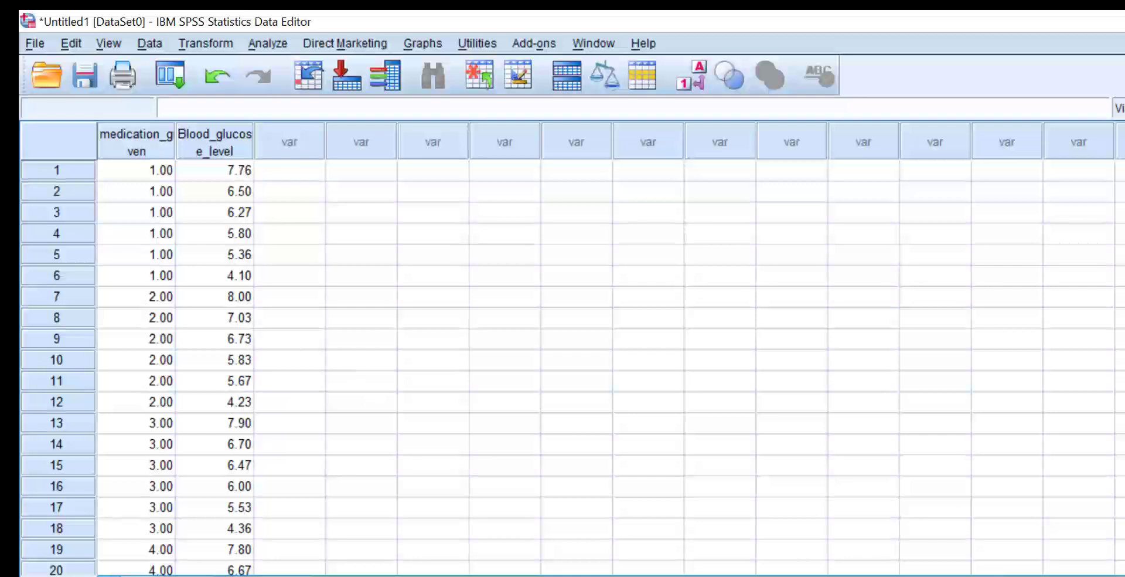
pyautogui.click(130, 575)
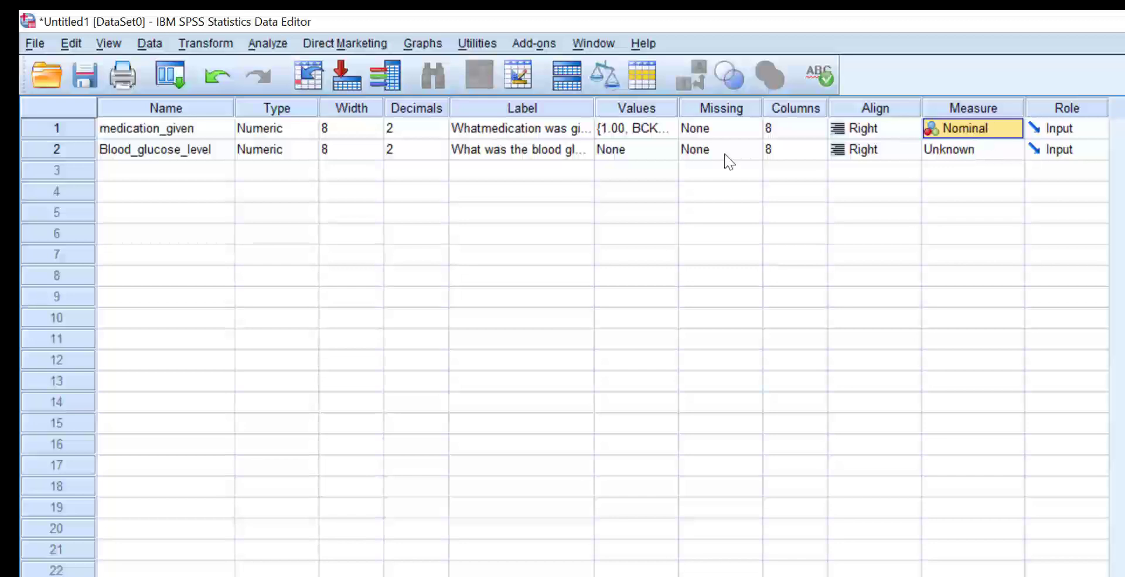
# Step: Leave Blood_glucose_level without value labels and set its measurement level to Scale
pyautogui.doubleClick(671, 150)
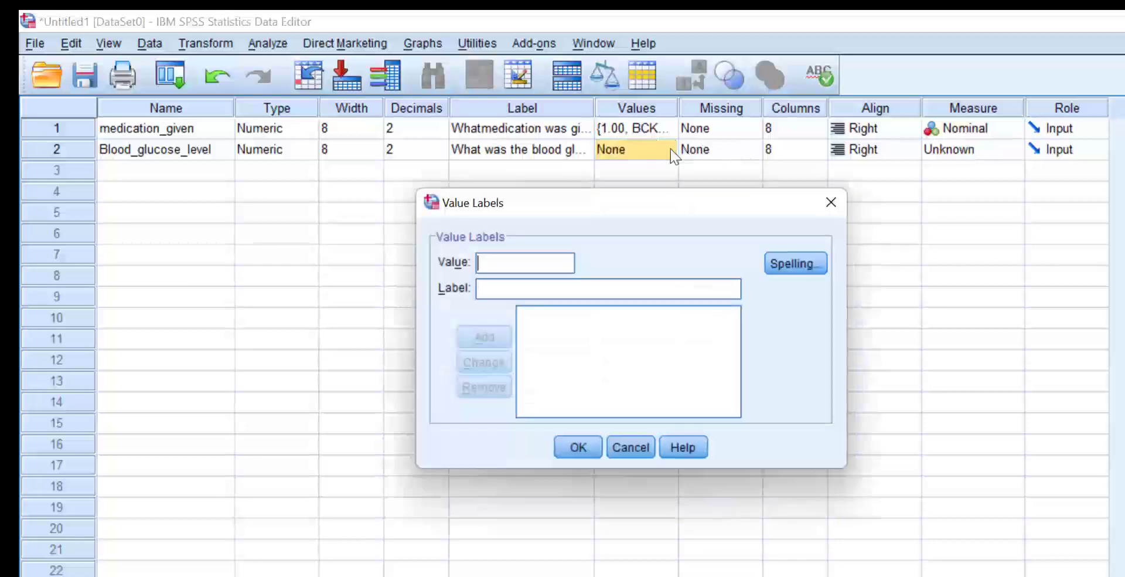
pyautogui.click(830, 205)
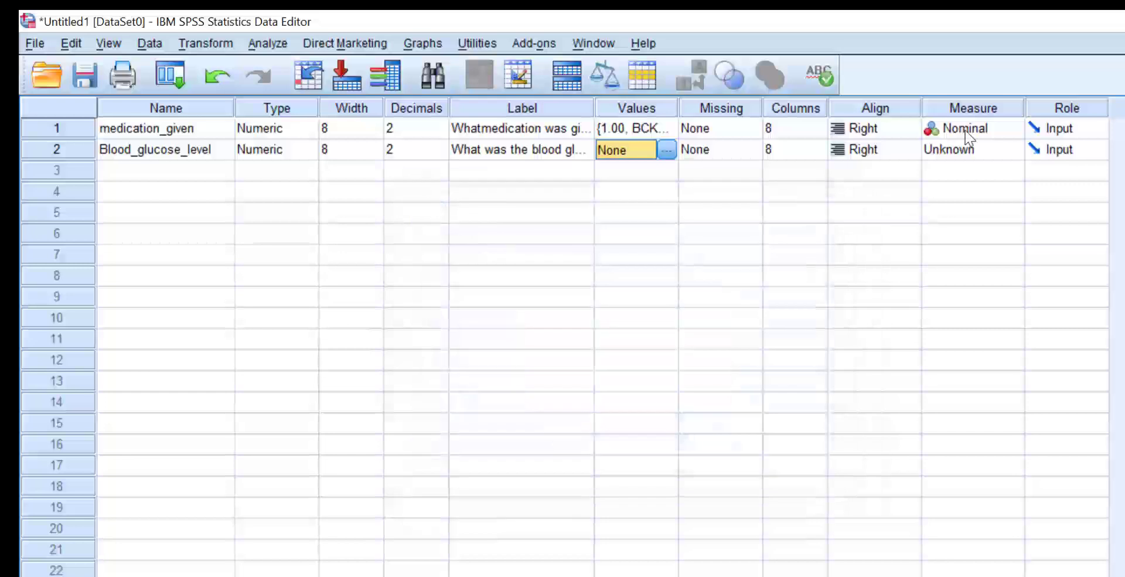
pyautogui.click(1013, 154)
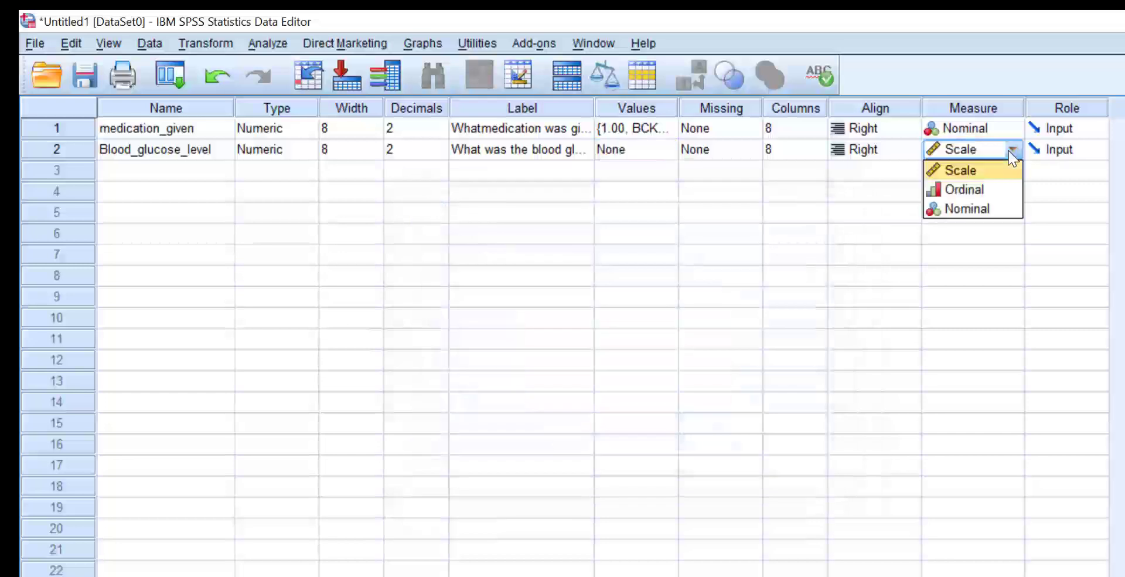
pyautogui.click(990, 179)
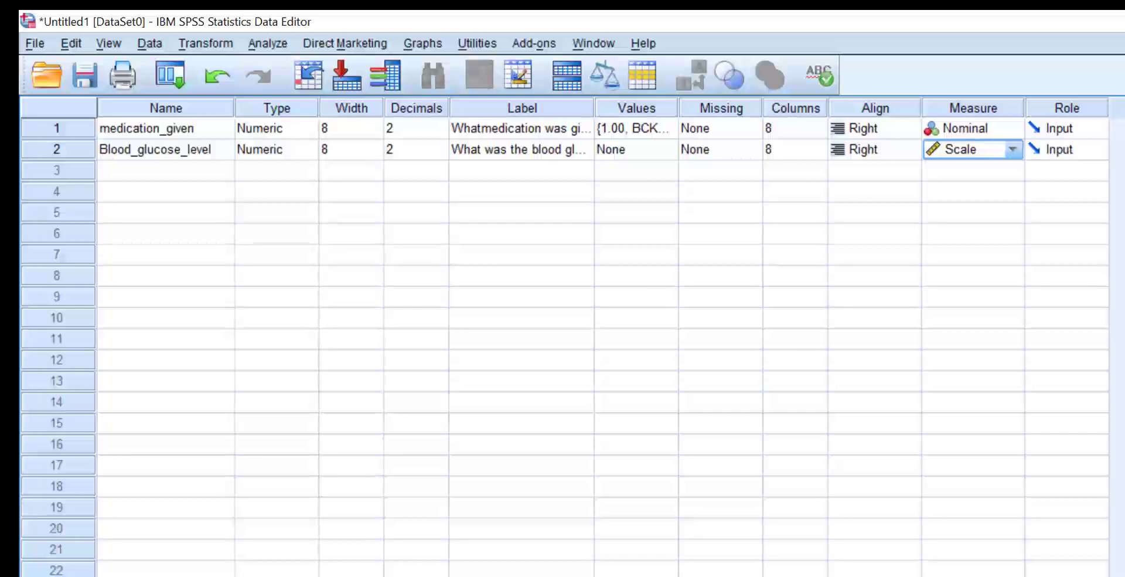
# Step: Return to the data grid and examine the Compare Means and General Linear Model analyses available for an ANOVA
pyautogui.click(64, 576)
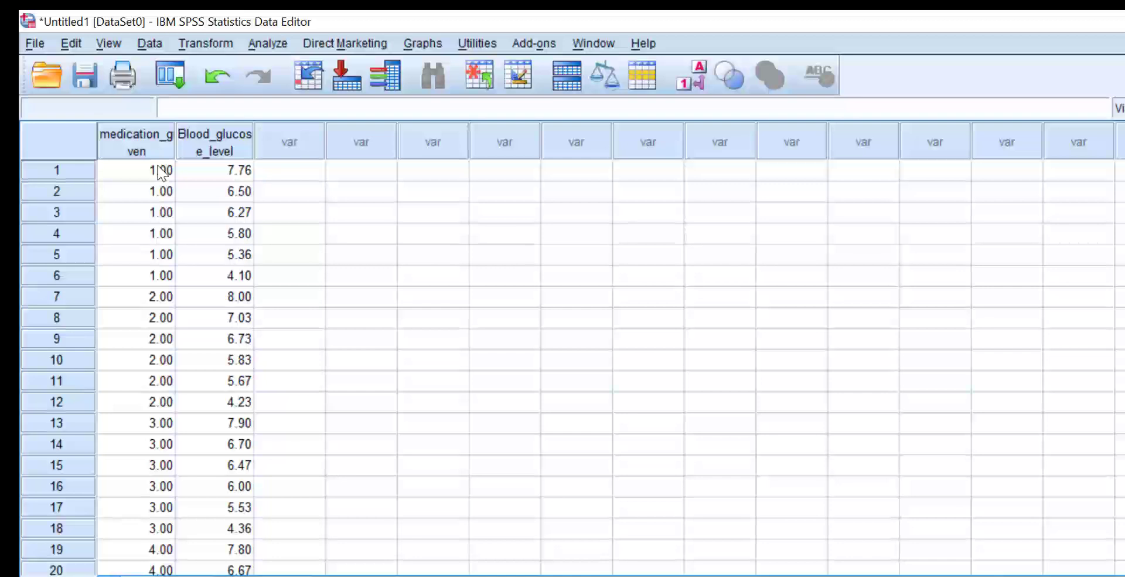
pyautogui.click(282, 43)
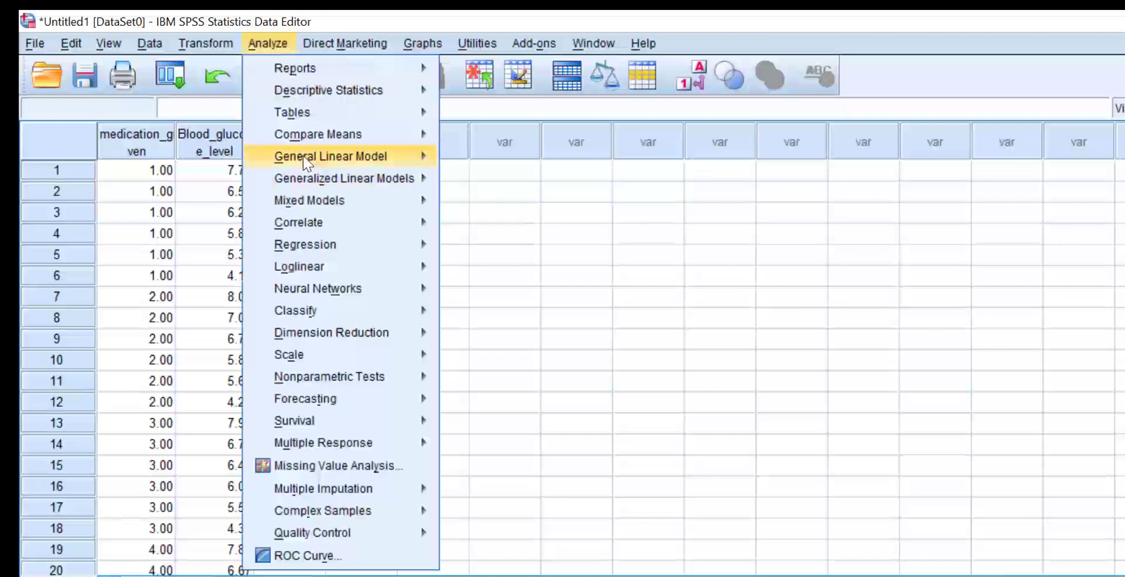
pyautogui.moveTo(316, 140)
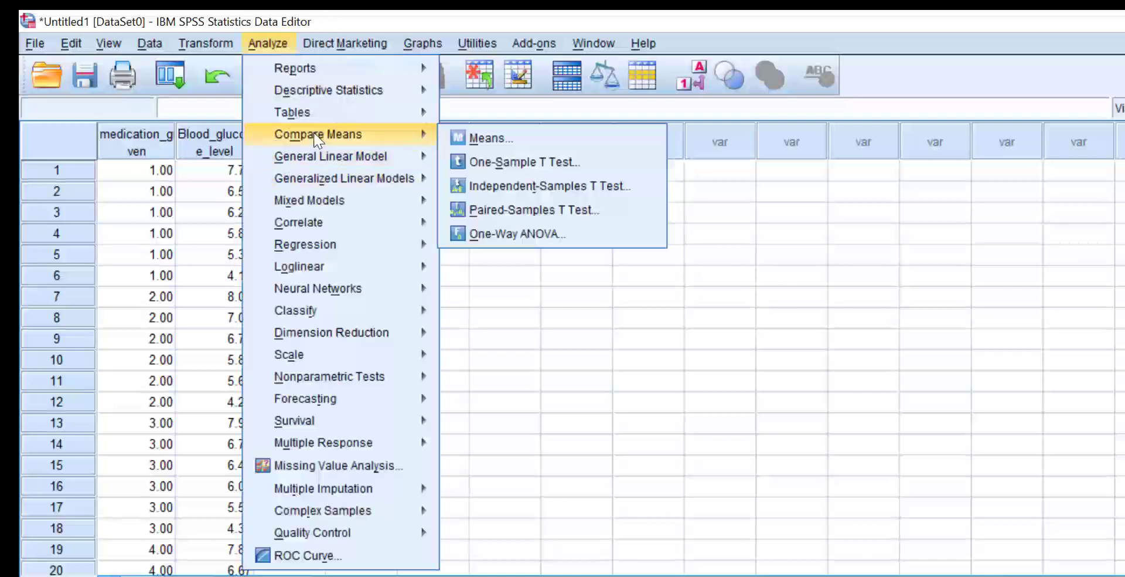
pyautogui.moveTo(326, 158)
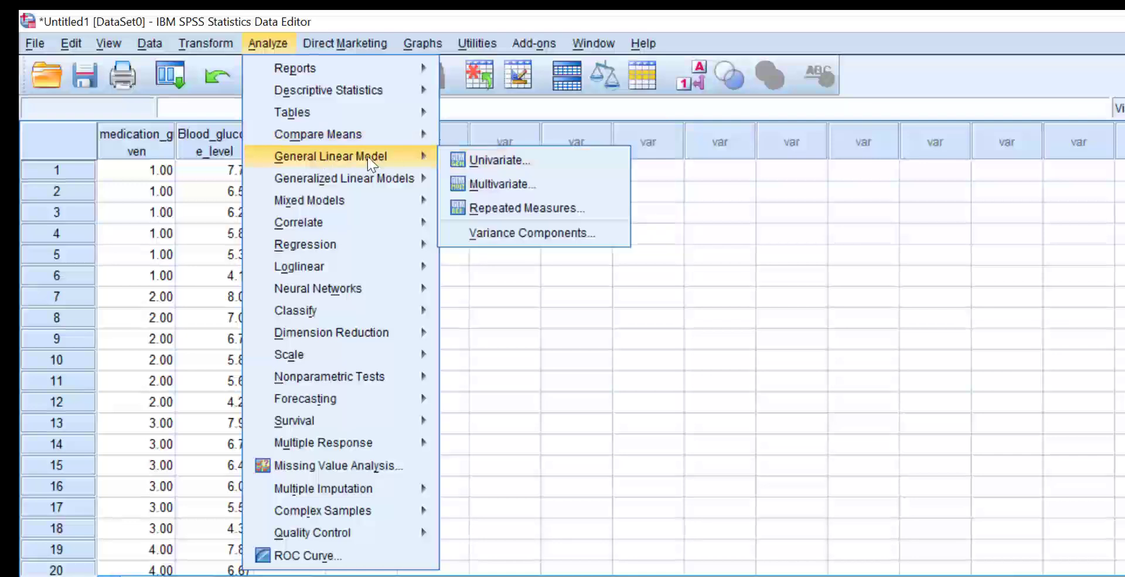
pyautogui.moveTo(410, 139)
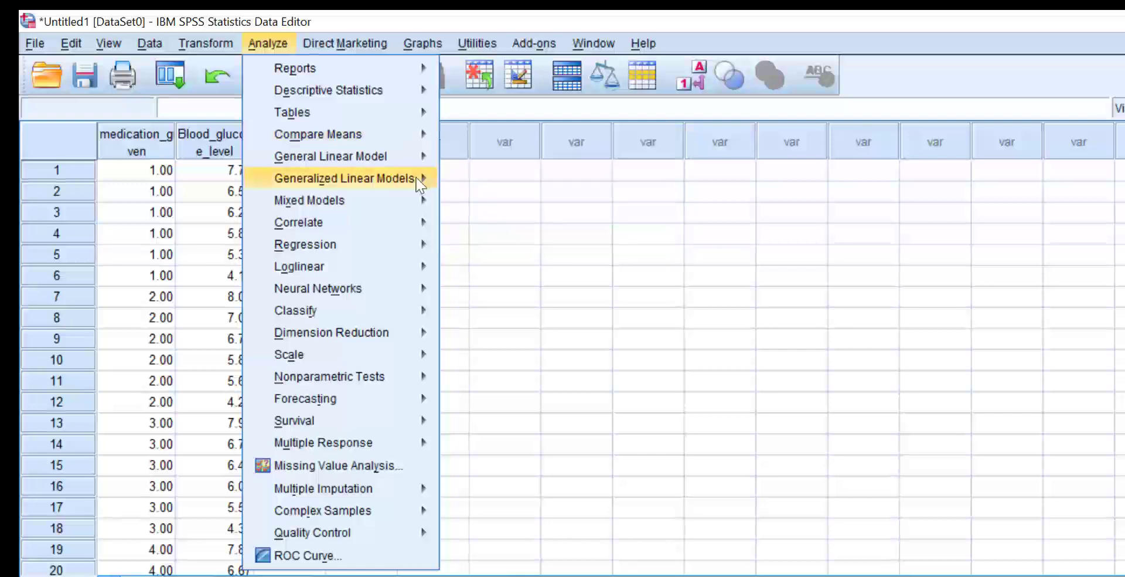
pyautogui.moveTo(372, 157)
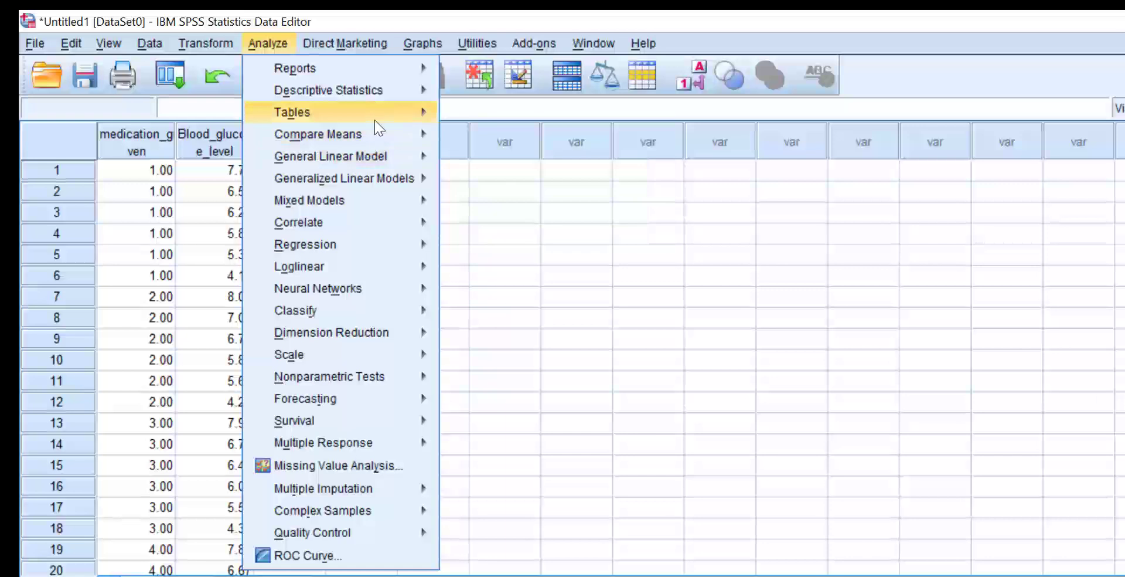
pyautogui.moveTo(398, 156)
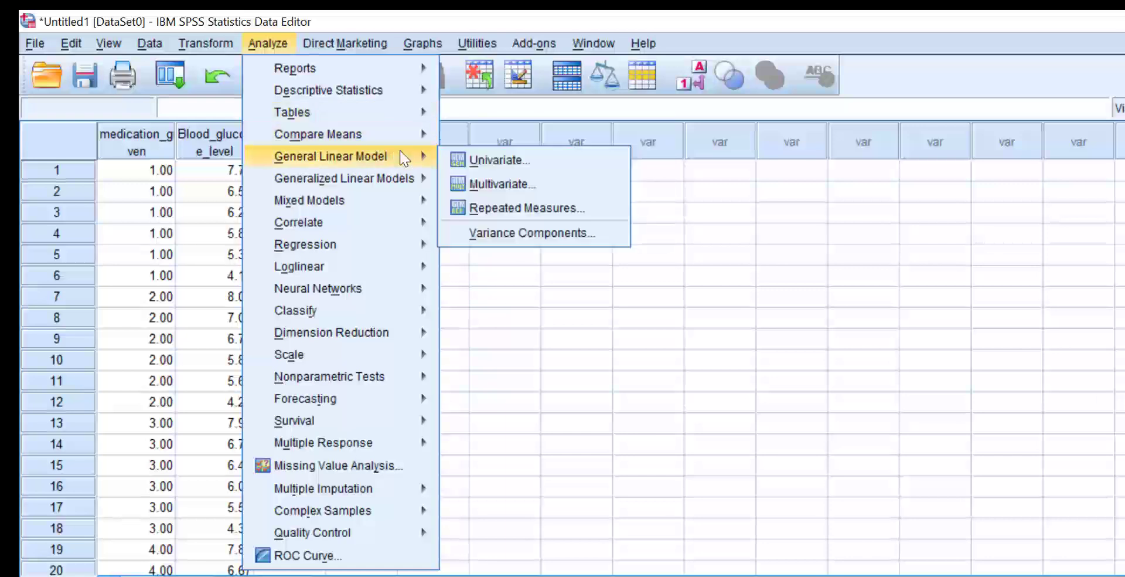
pyautogui.click(578, 424)
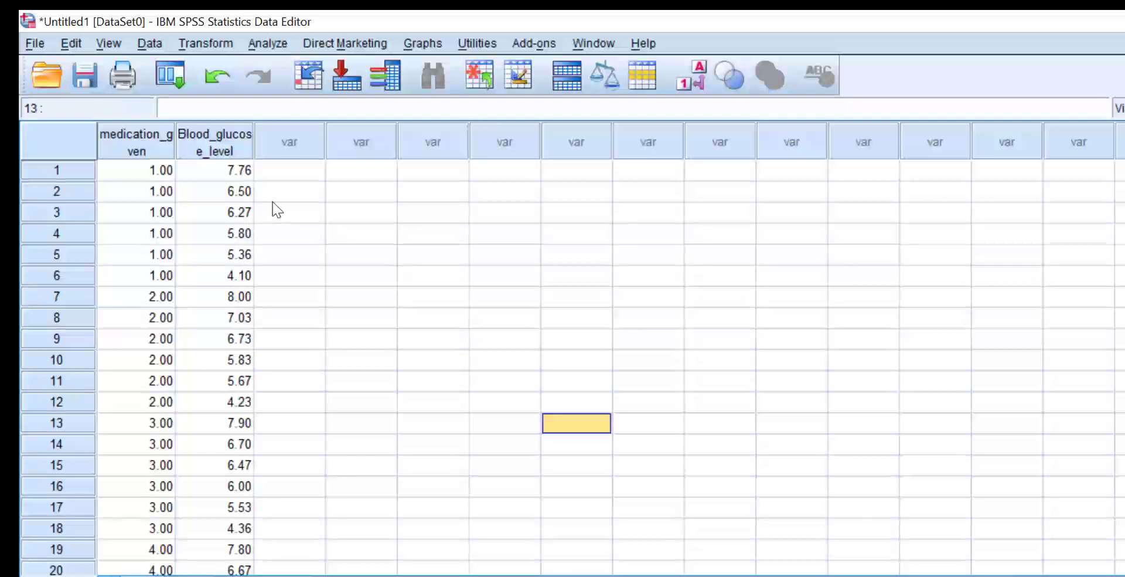
# Step: Start a new chart in the Chart Builder and use the simple histogram as its starting point
pyautogui.click(423, 44)
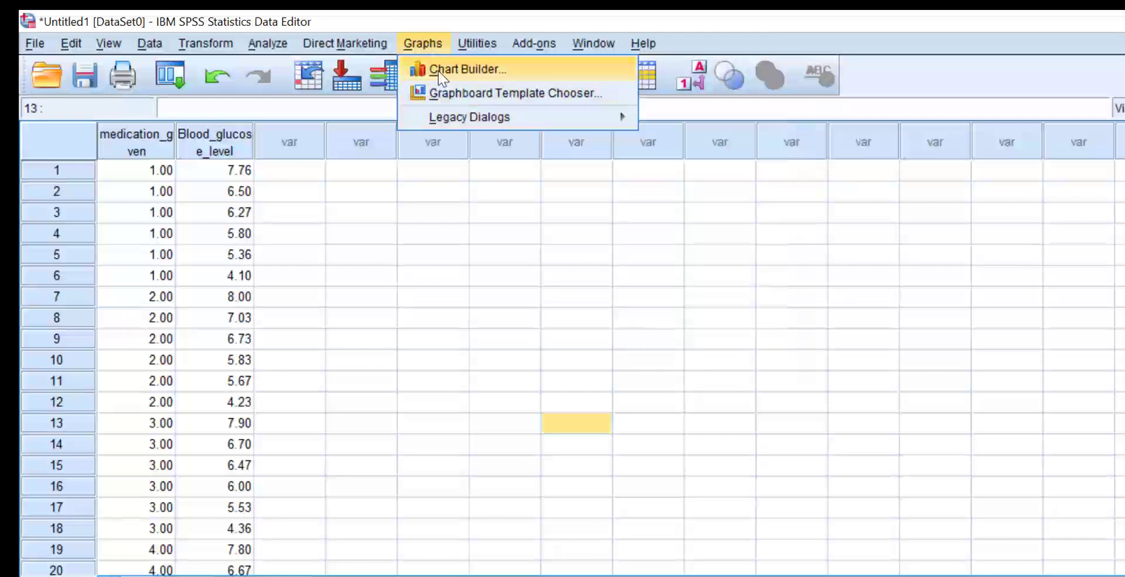
pyautogui.click(439, 70)
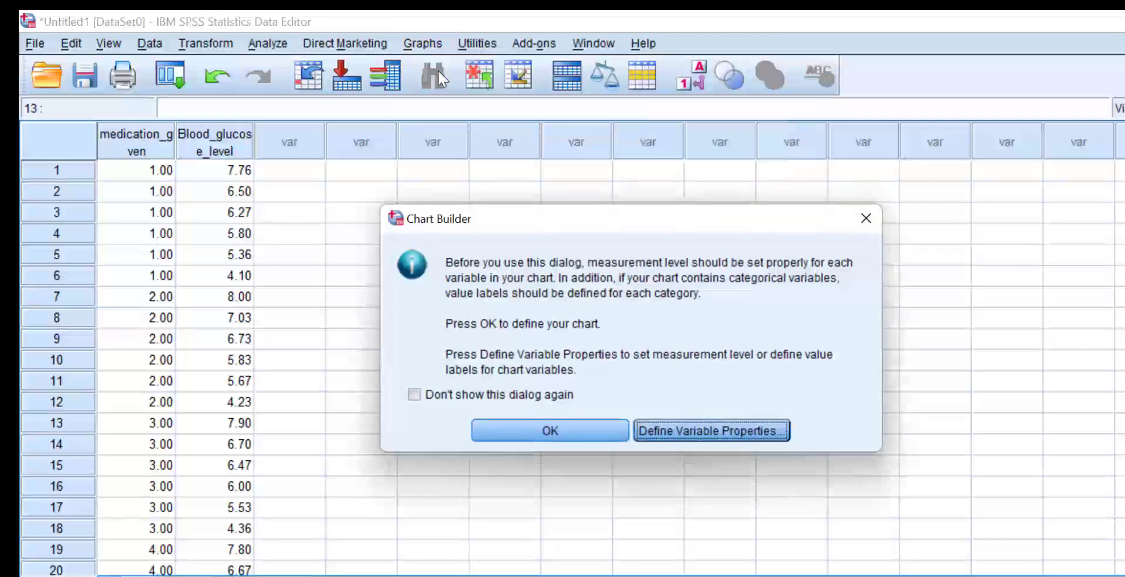
pyautogui.click(569, 433)
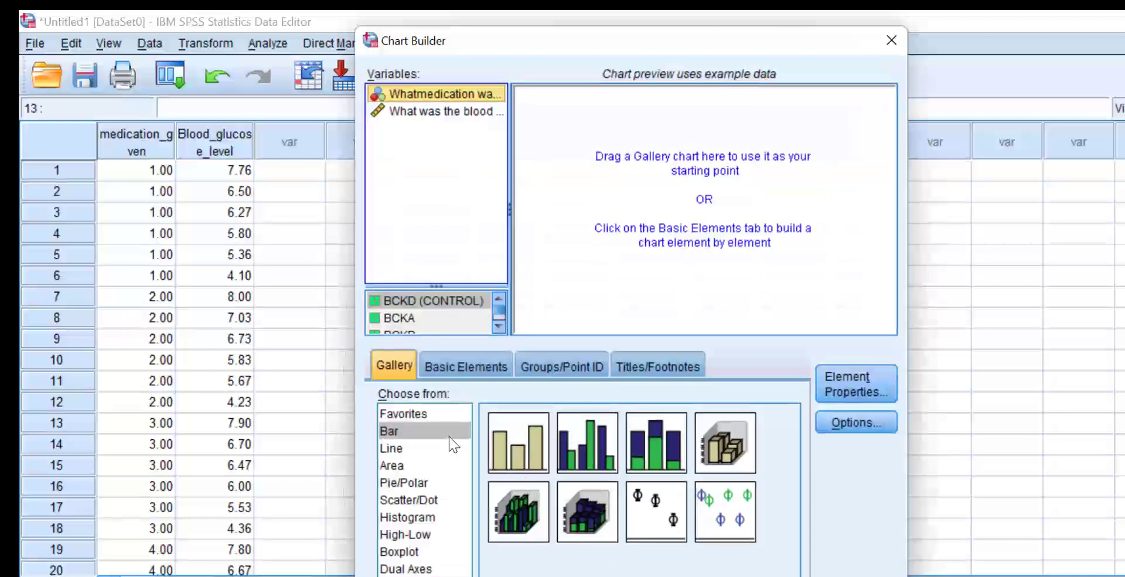
pyautogui.click(419, 518)
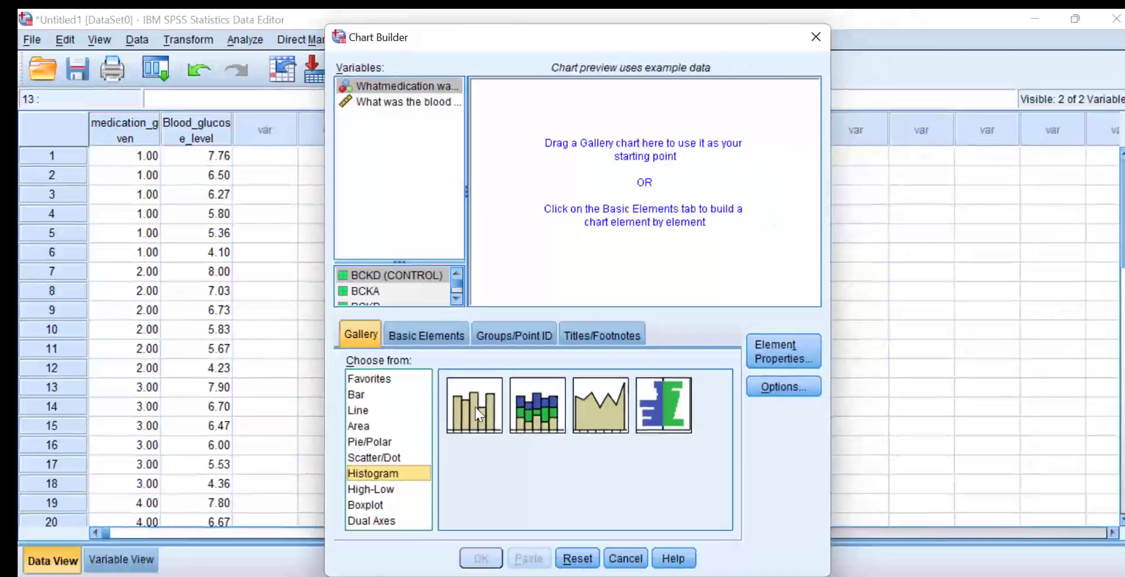
pyautogui.click(521, 445)
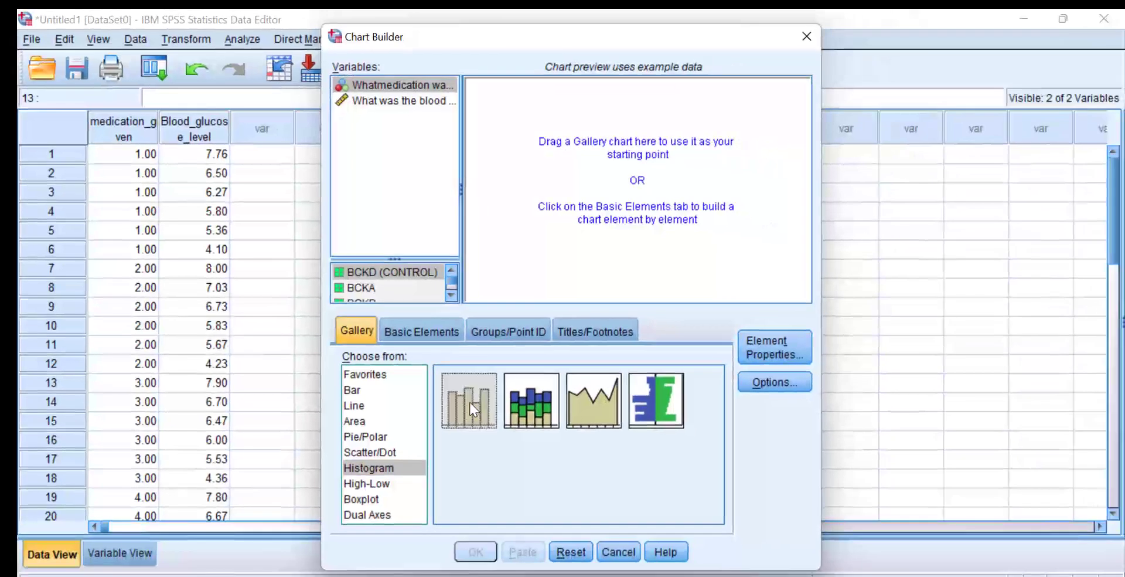
pyautogui.doubleClick(470, 403)
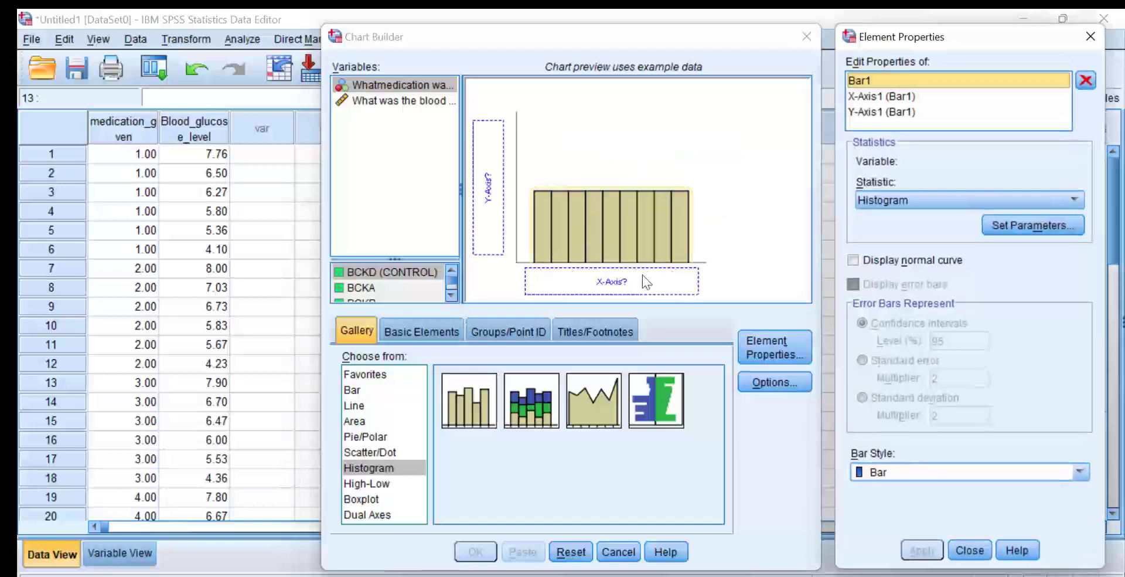
# Step: Assign the blood glucose level after 12 hrs variable to the histogram's X-axis
pyautogui.click(370, 104)
pyautogui.click(375, 102)
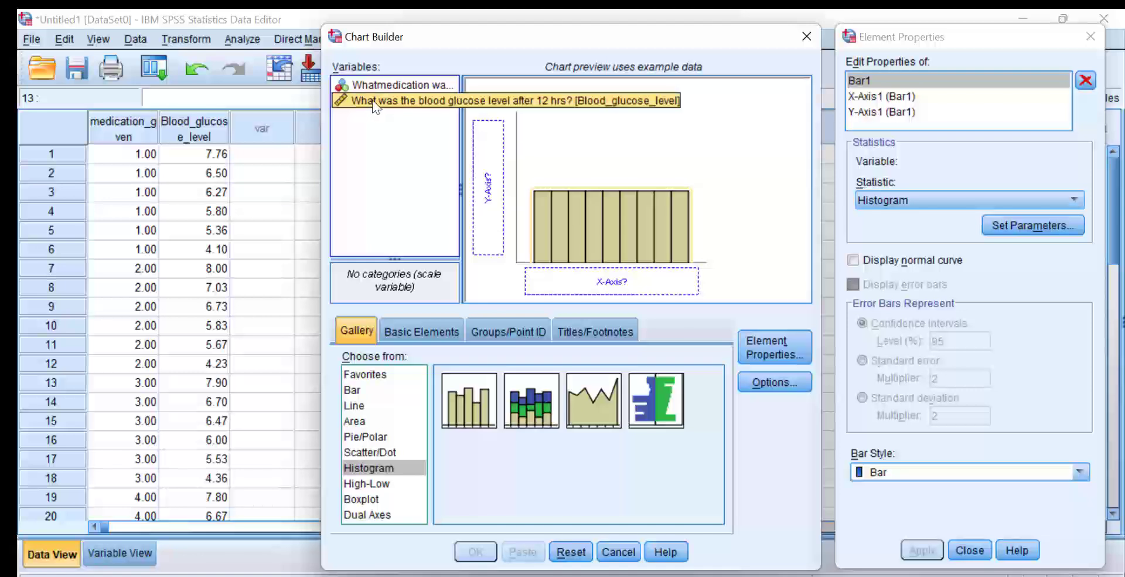
pyautogui.moveTo(371, 99); pyautogui.dragTo(569, 281)
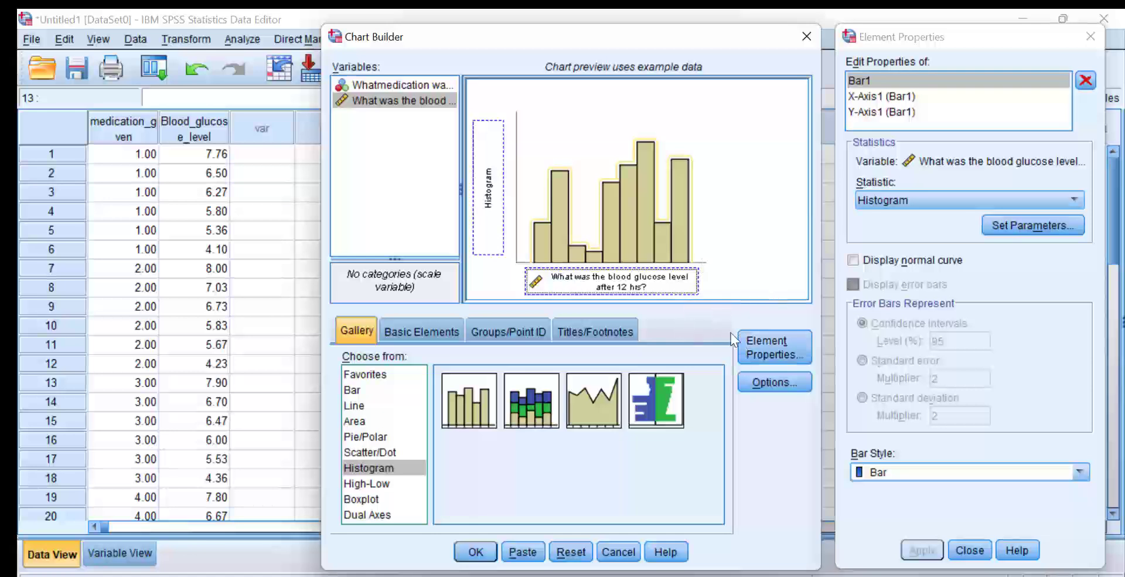
# Step: Add the normal curve to the histogram, generate the chart and view it in the output
pyautogui.click(854, 261)
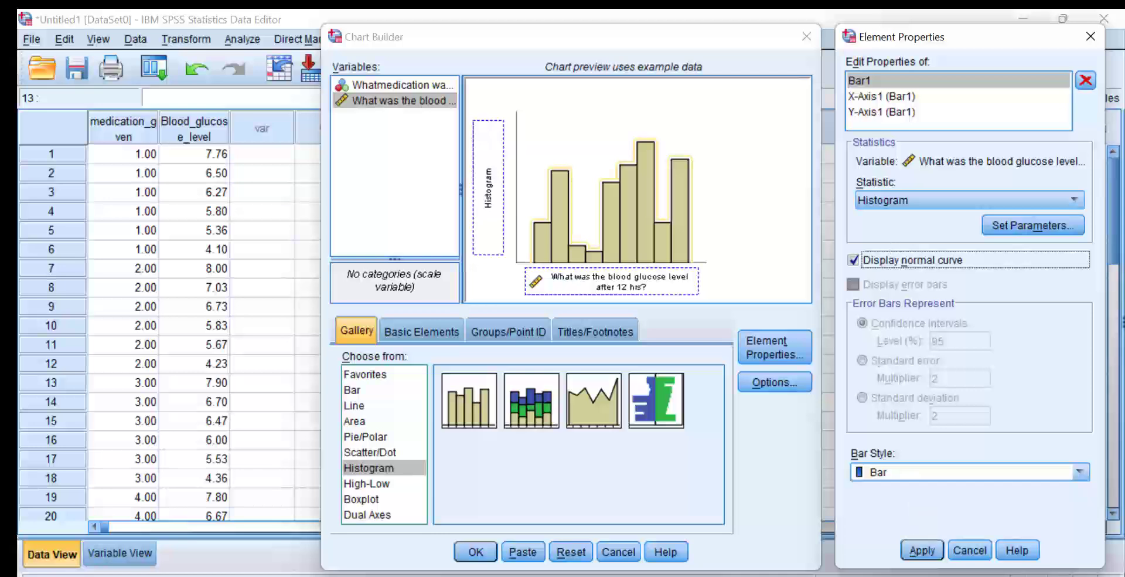
pyautogui.click(922, 550)
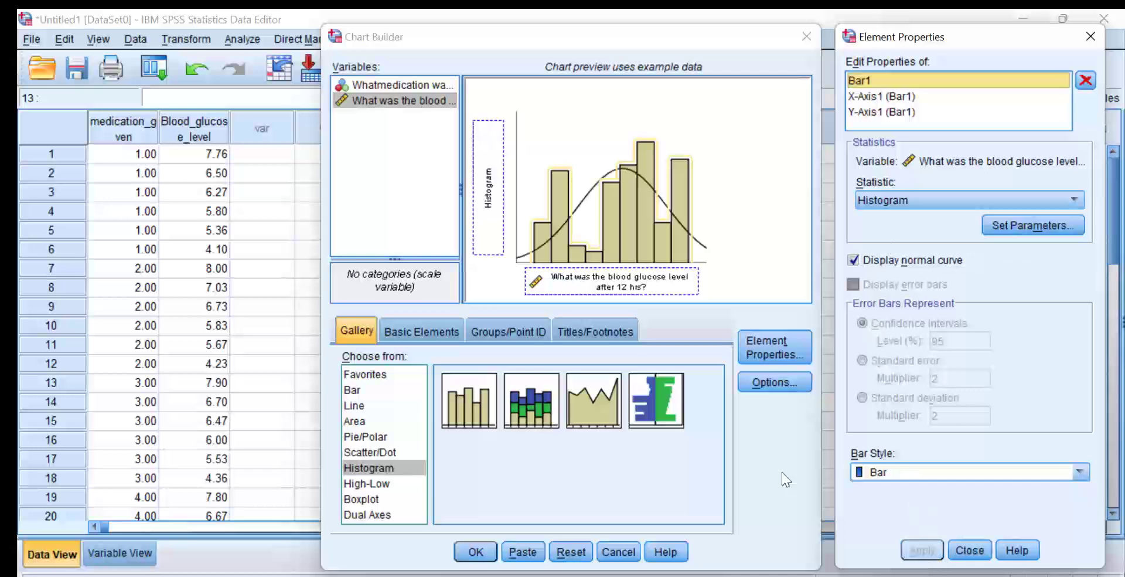
pyautogui.click(495, 551)
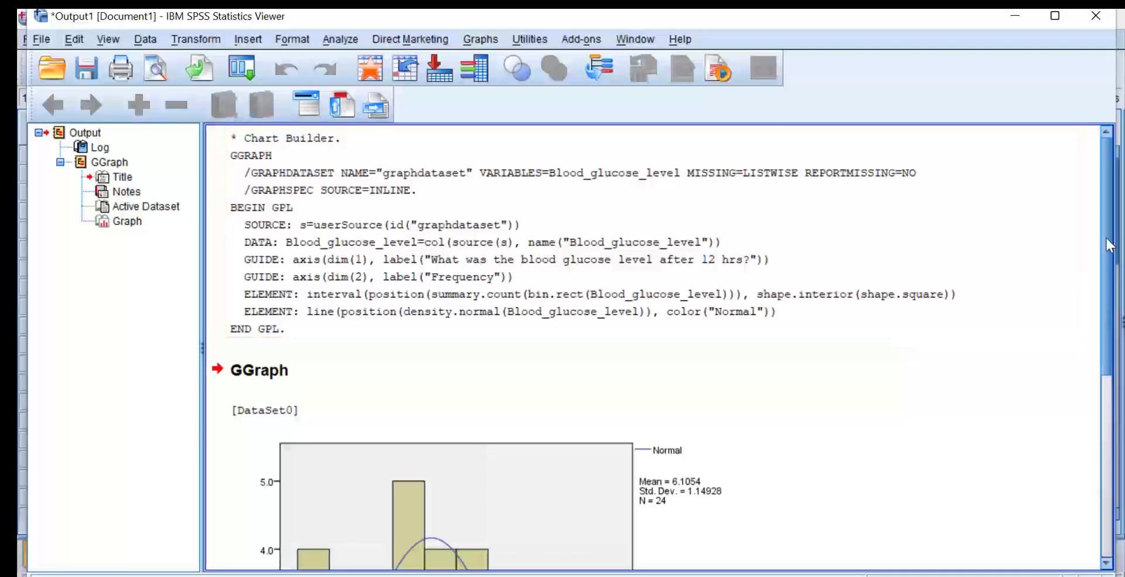
pyautogui.moveTo(1111, 245); pyautogui.dragTo(1114, 407)
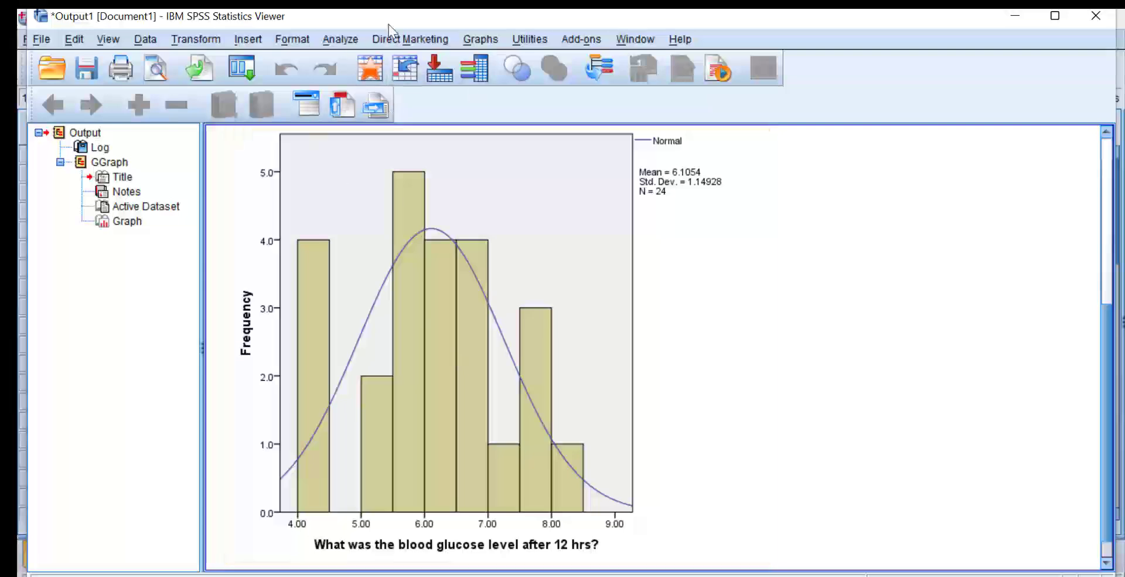
# Step: Generate a P-P plot of the blood glucose level variable against the Normal test distribution
pyautogui.click(340, 40)
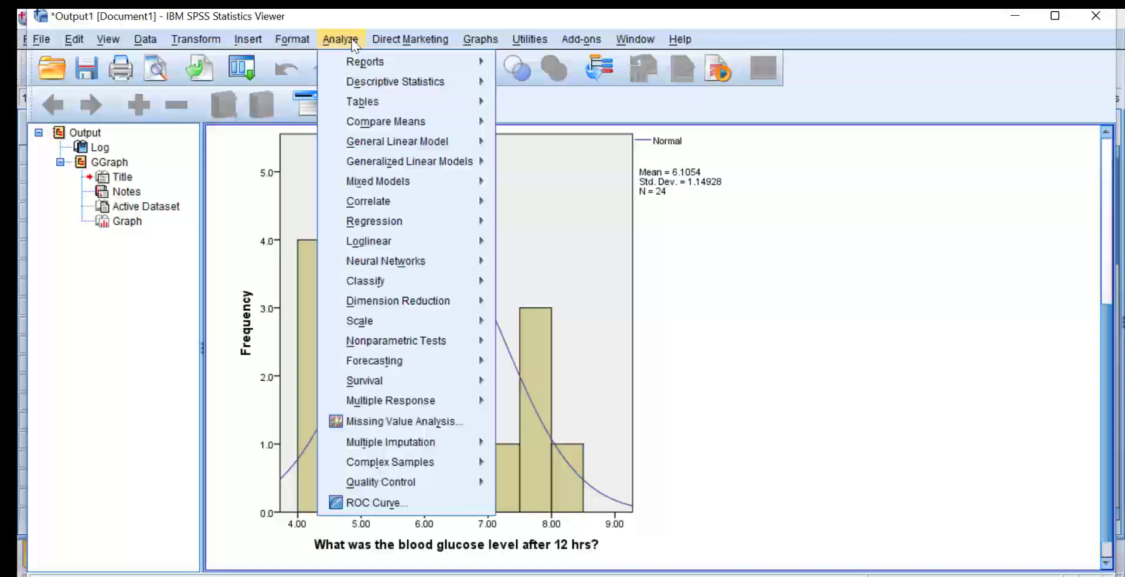
pyautogui.moveTo(380, 83)
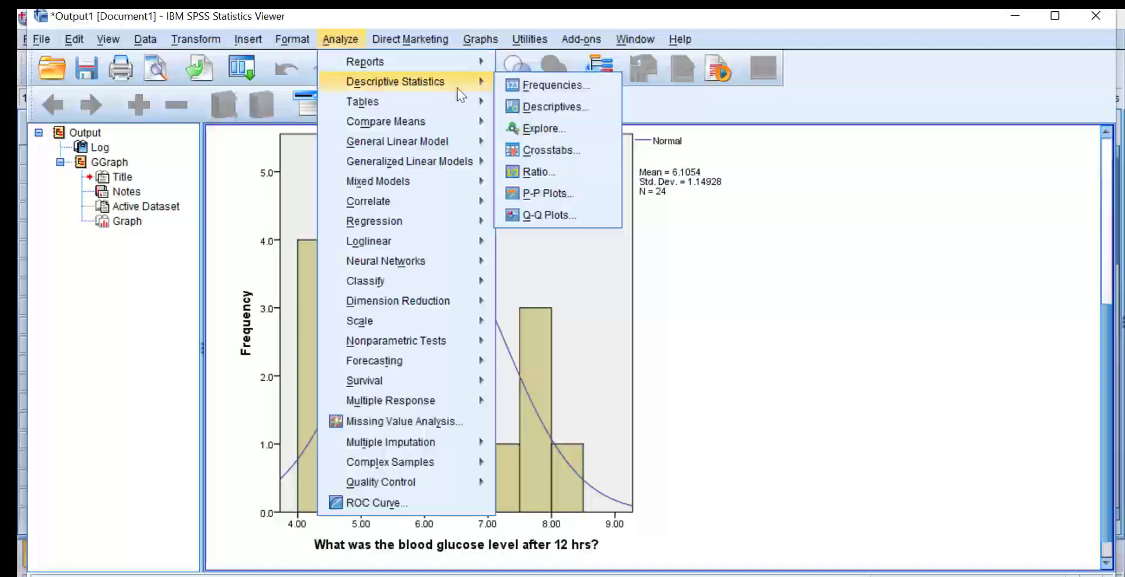
pyautogui.click(542, 193)
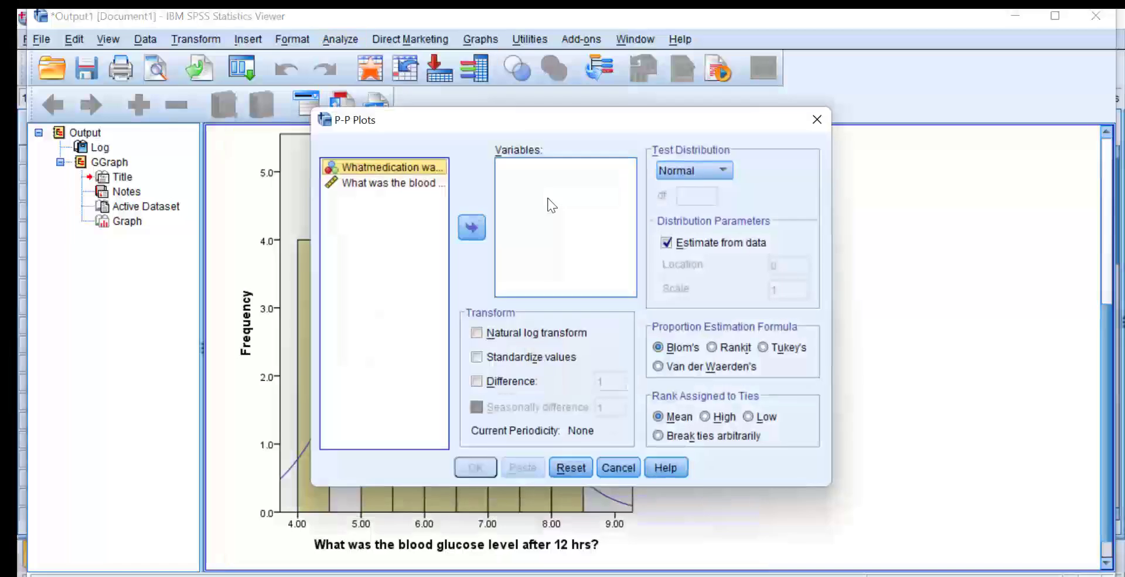
pyautogui.click(403, 183)
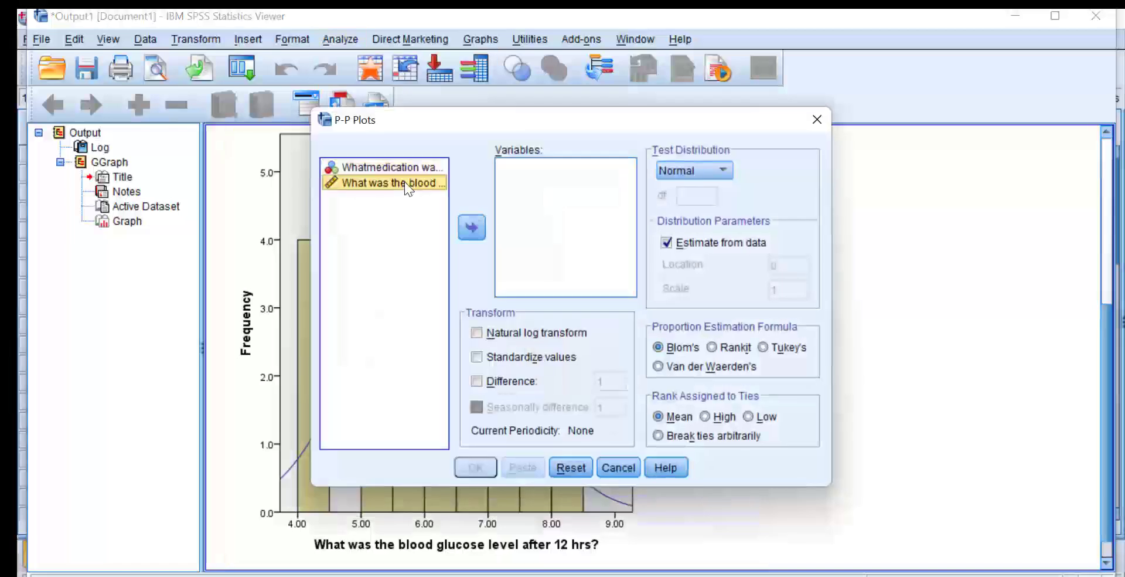
pyautogui.click(475, 229)
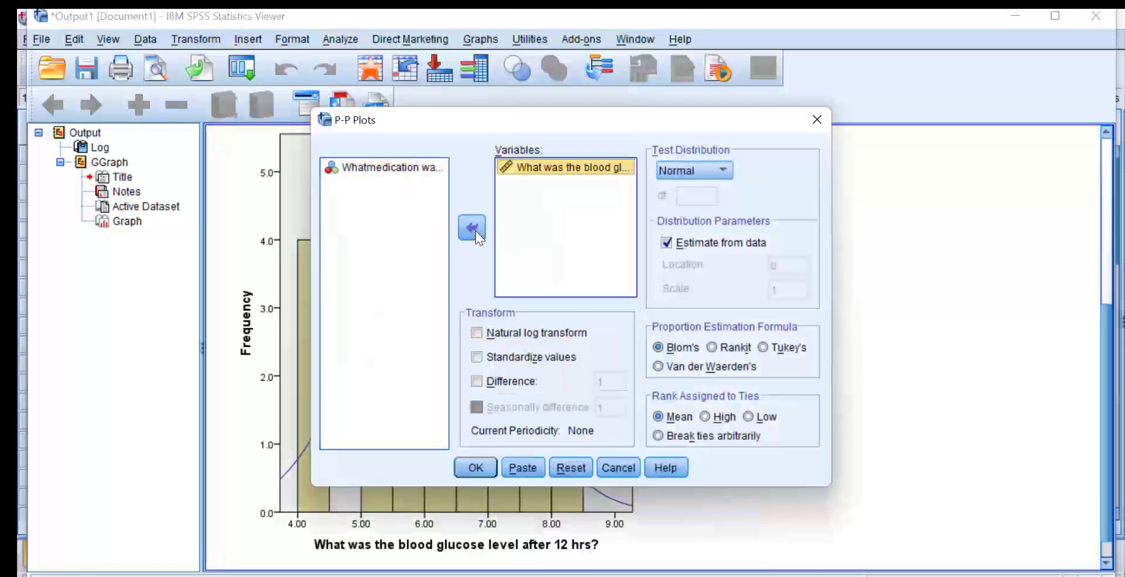
pyautogui.click(722, 172)
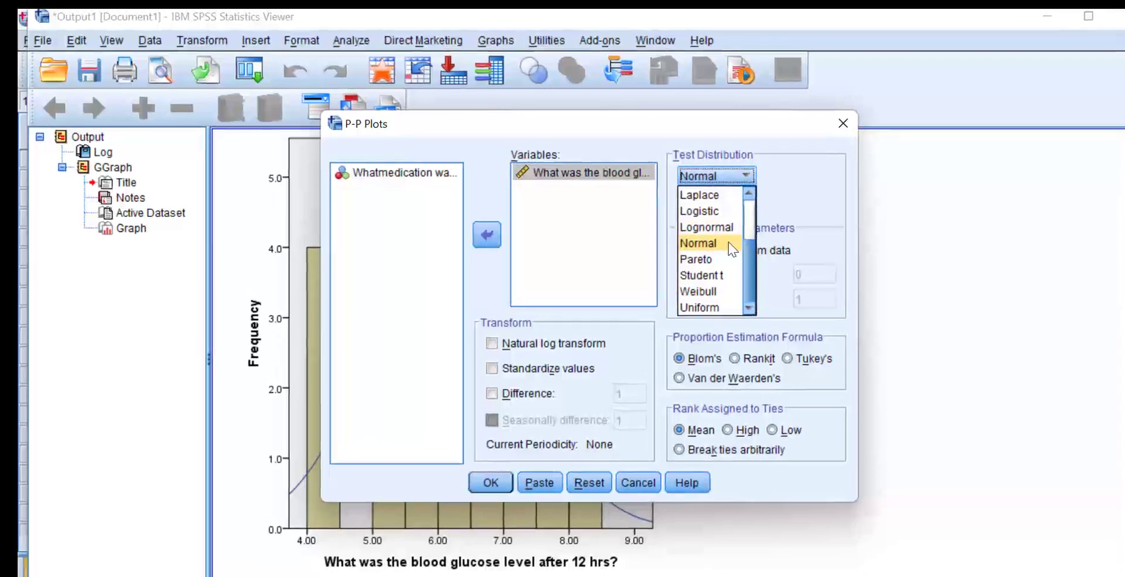
pyautogui.click(729, 241)
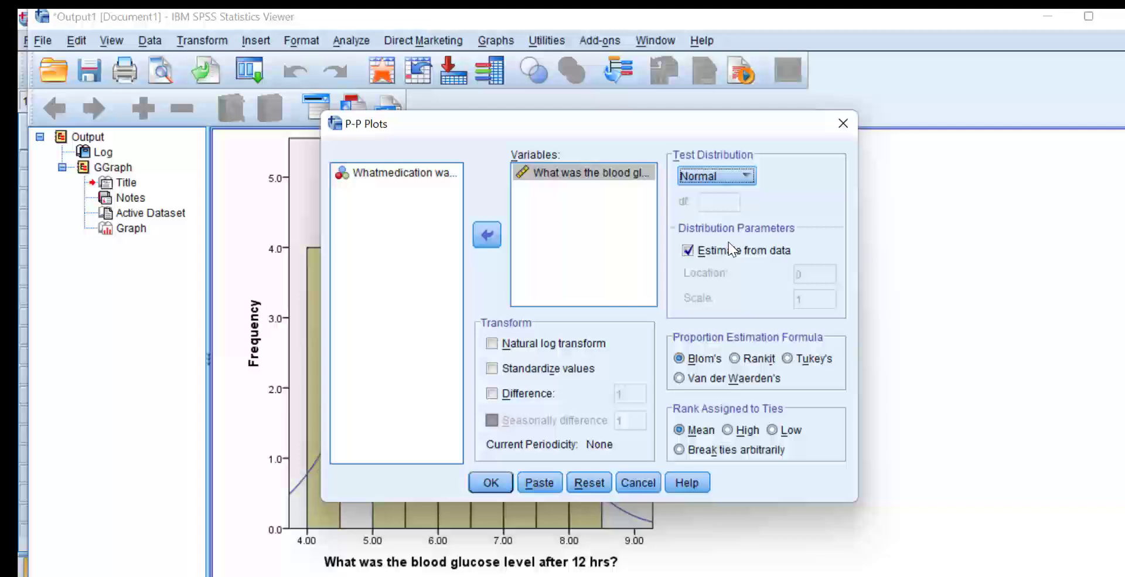
pyautogui.click(491, 482)
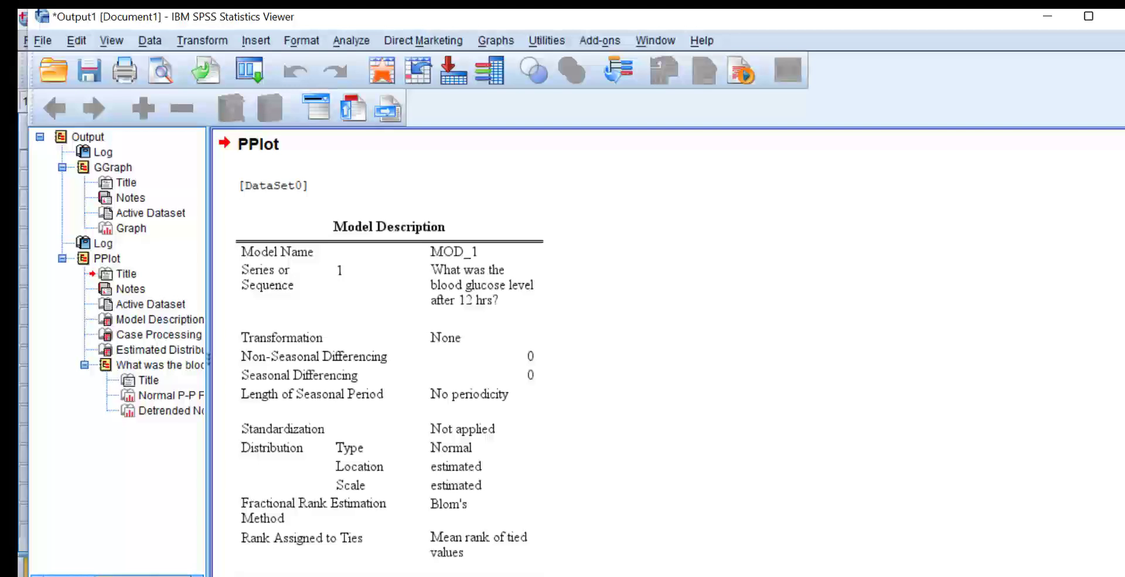
# Step: Examine the P-P output, comparing the points with the line in the normal and detrended normal P-P plots
pyautogui.scroll(-15, 381, 352)
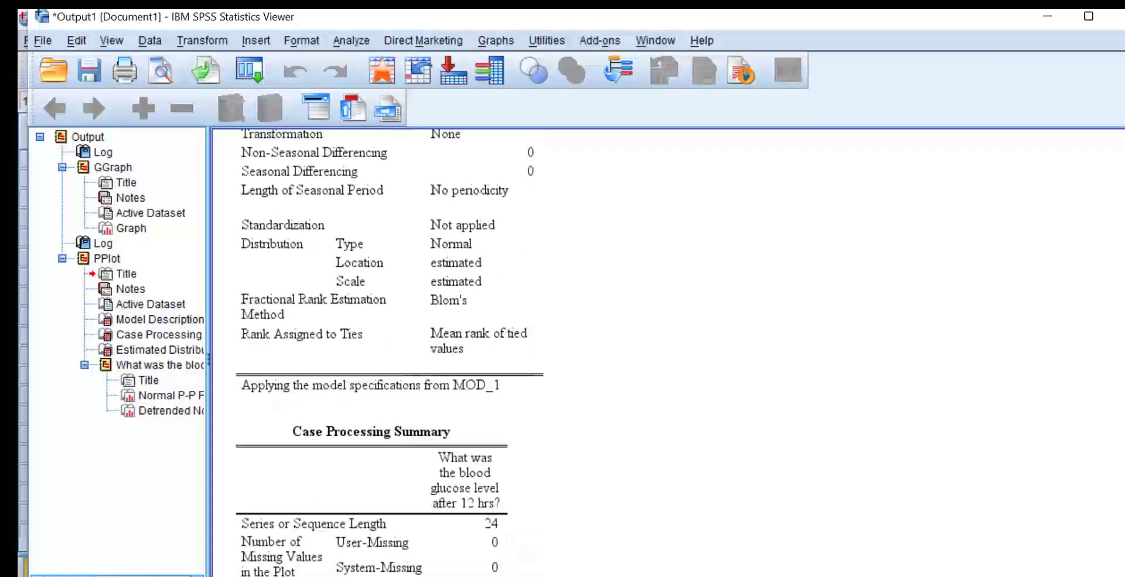
pyautogui.scroll(-5, 485, 351)
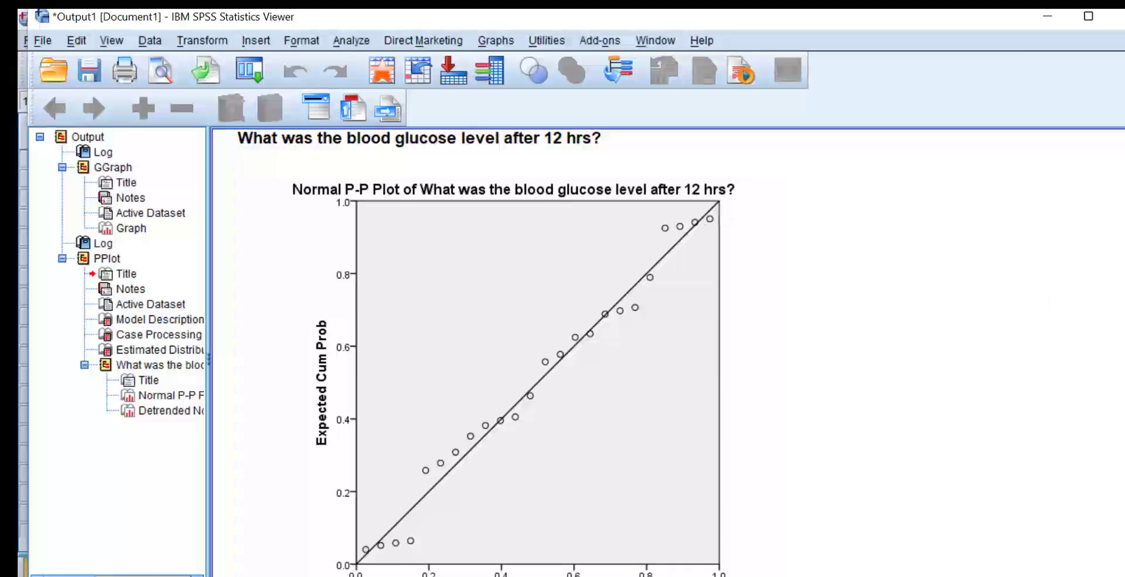
pyautogui.moveTo(1079, 437); pyautogui.dragTo(1084, 519)
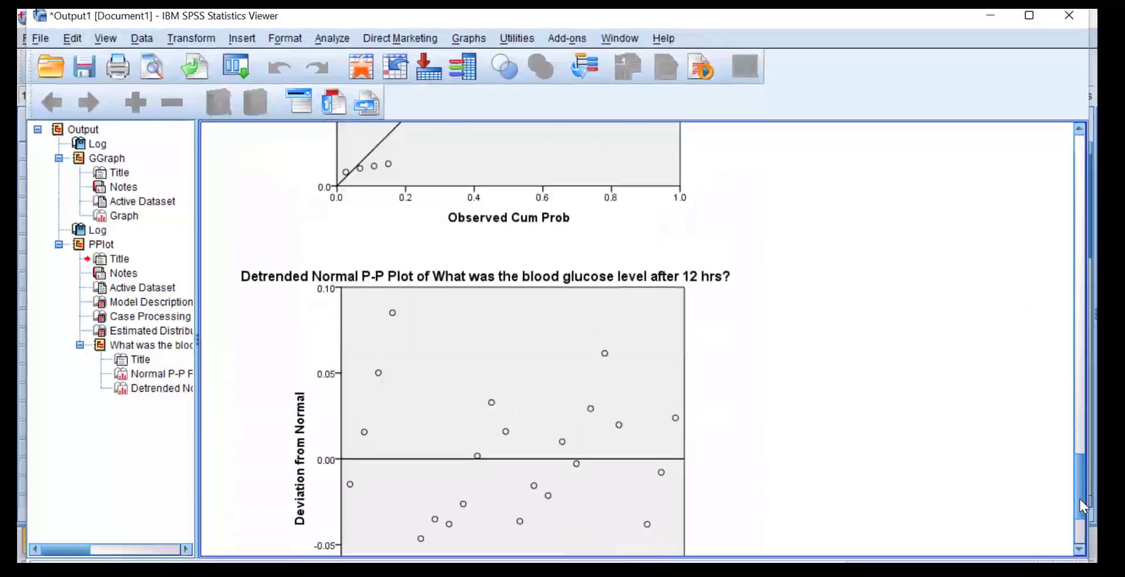
pyautogui.moveTo(1082, 516); pyautogui.dragTo(1081, 511)
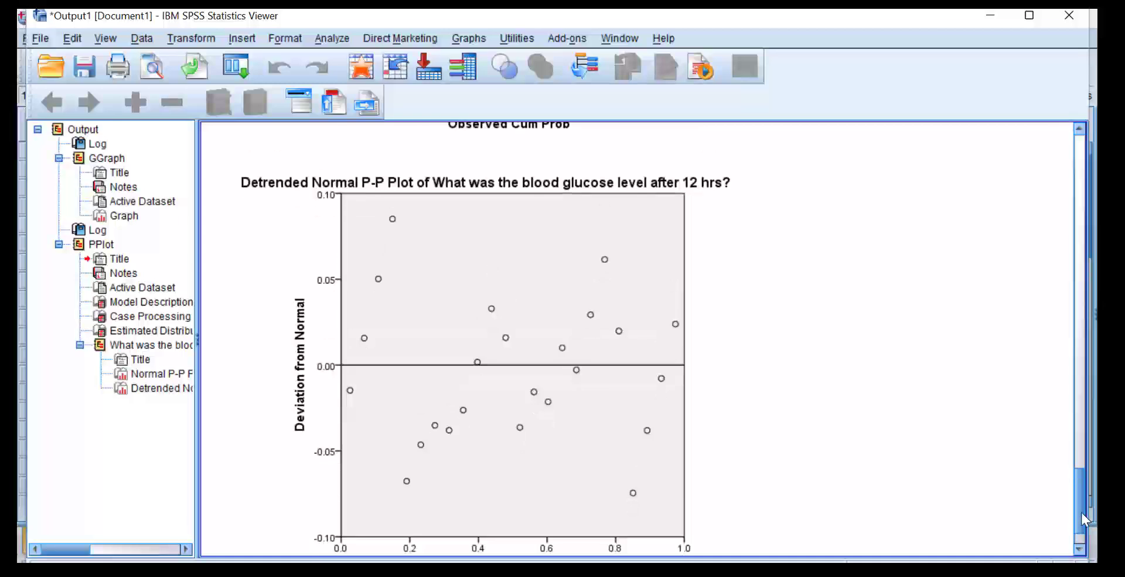
pyautogui.click(785, 409)
pyautogui.moveTo(1079, 489); pyautogui.dragTo(1094, 508)
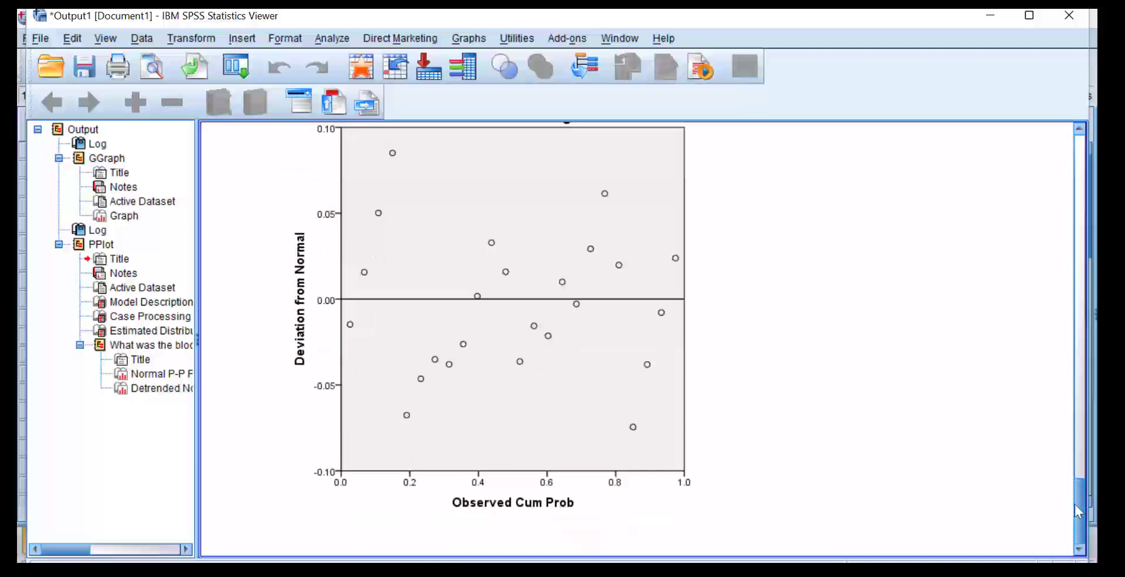
pyautogui.moveTo(1083, 514); pyautogui.dragTo(1074, 480)
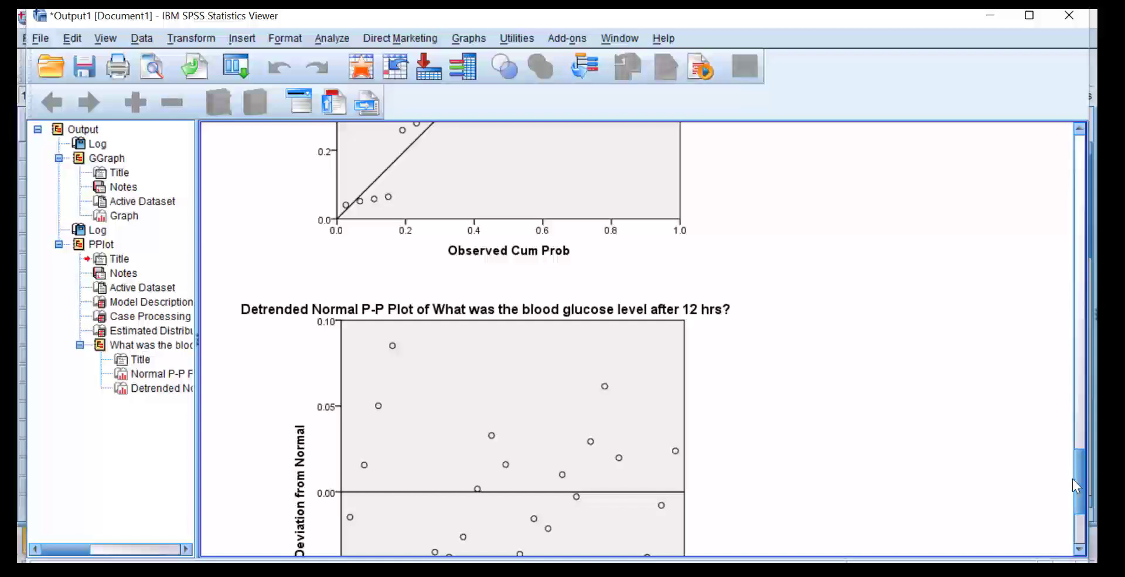
pyautogui.moveTo(1083, 481); pyautogui.dragTo(1087, 514)
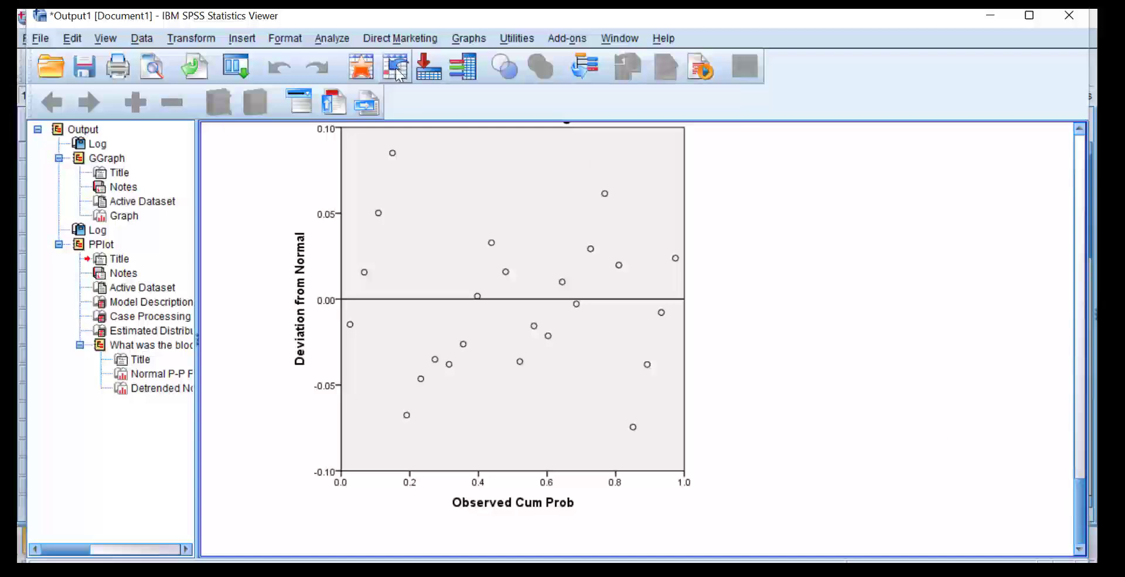
pyautogui.click(338, 40)
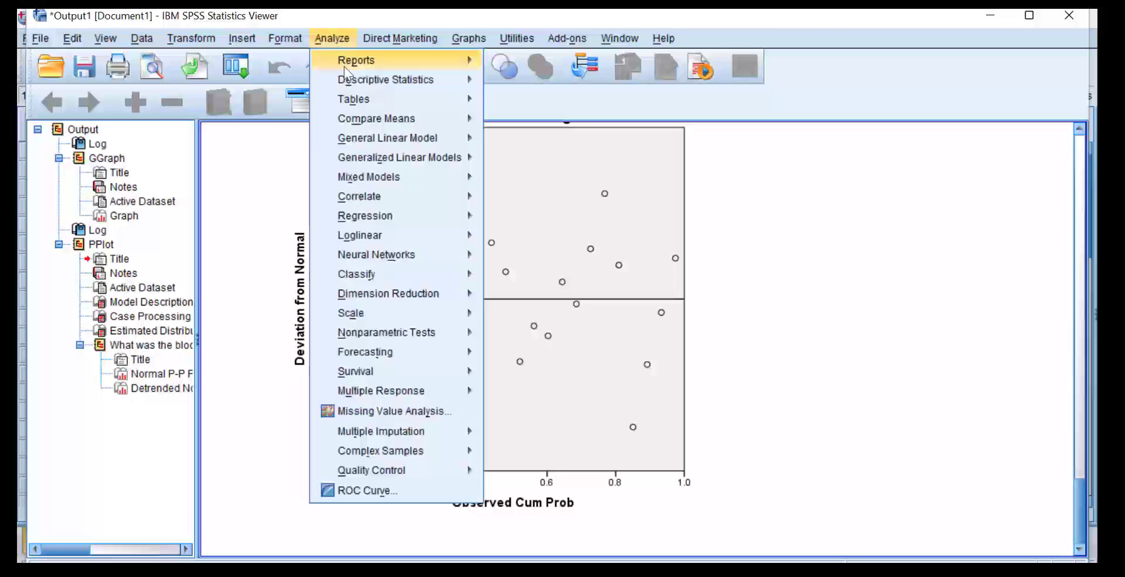
pyautogui.moveTo(350, 78)
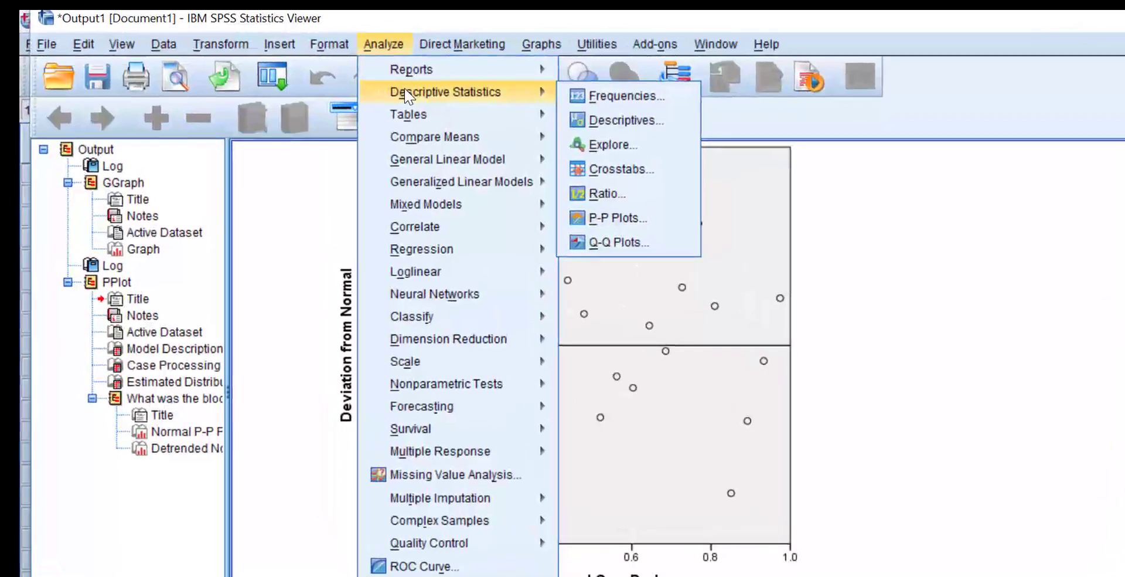
pyautogui.click(928, 387)
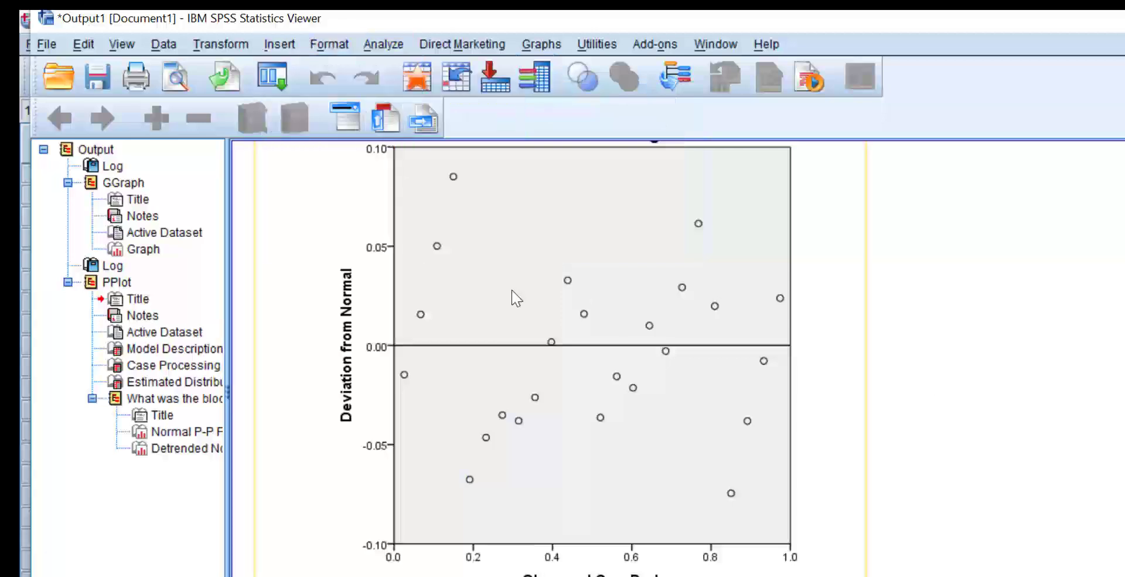
# Step: Set up a One-Way ANOVA with the blood glucose level after 12 hrs as the dependent variable
pyautogui.click(369, 47)
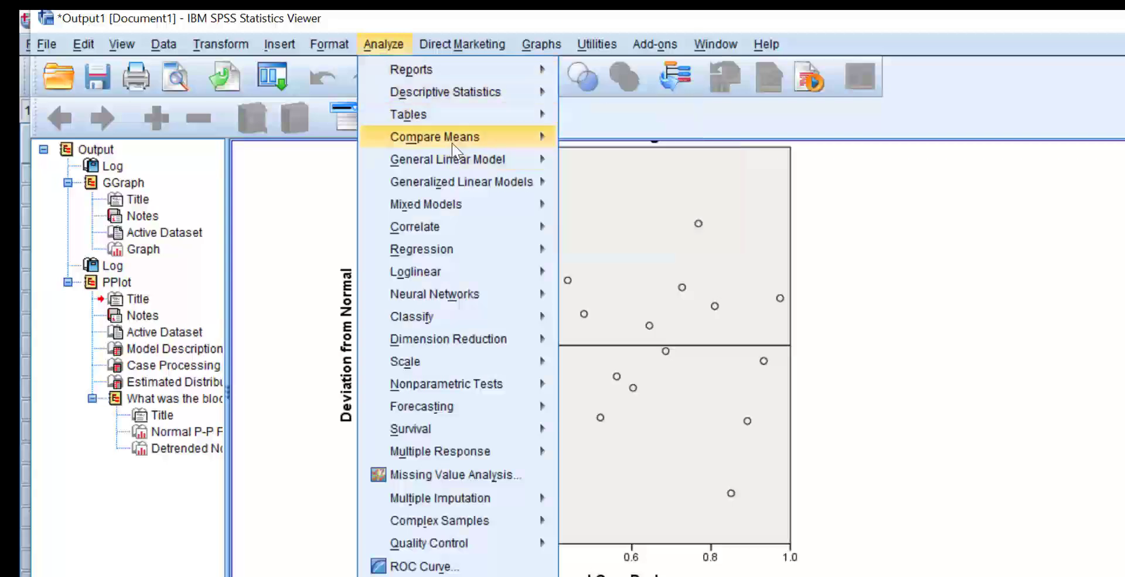
pyautogui.moveTo(534, 151)
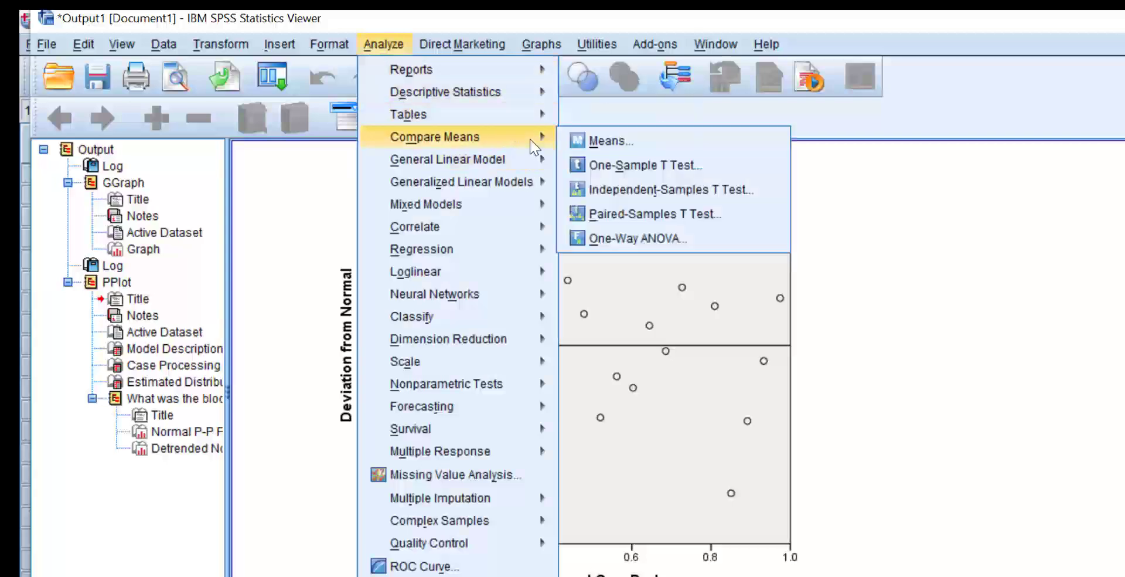
pyautogui.click(638, 239)
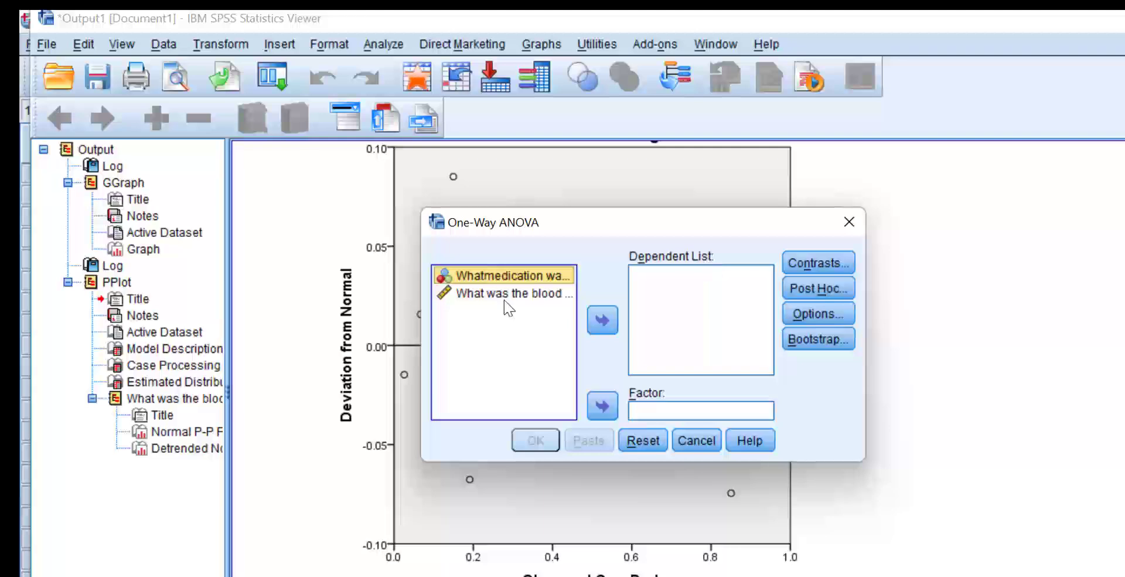
pyautogui.click(527, 299)
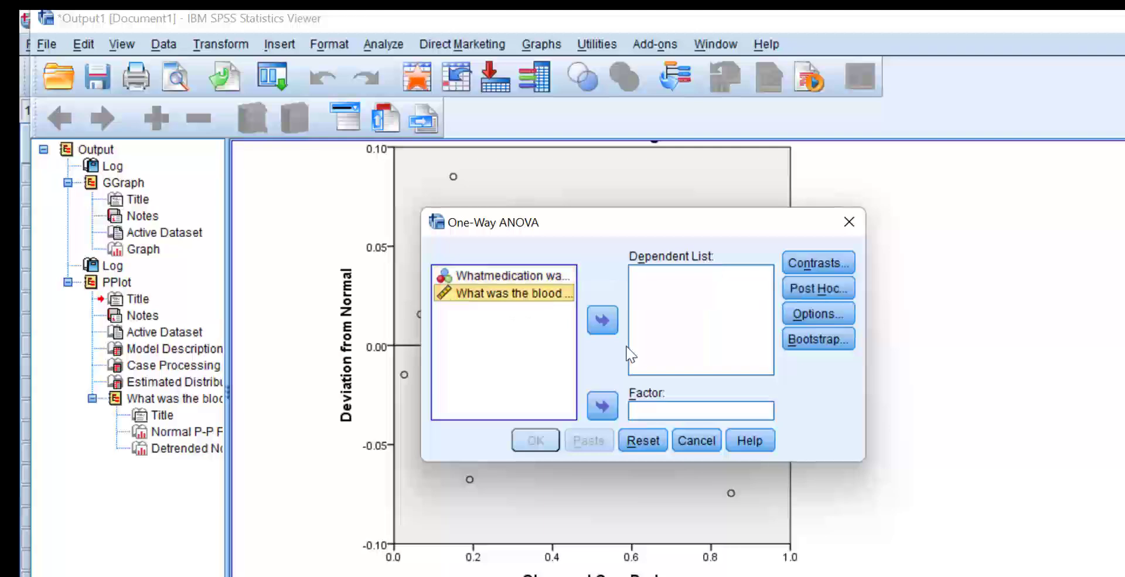
pyautogui.click(609, 328)
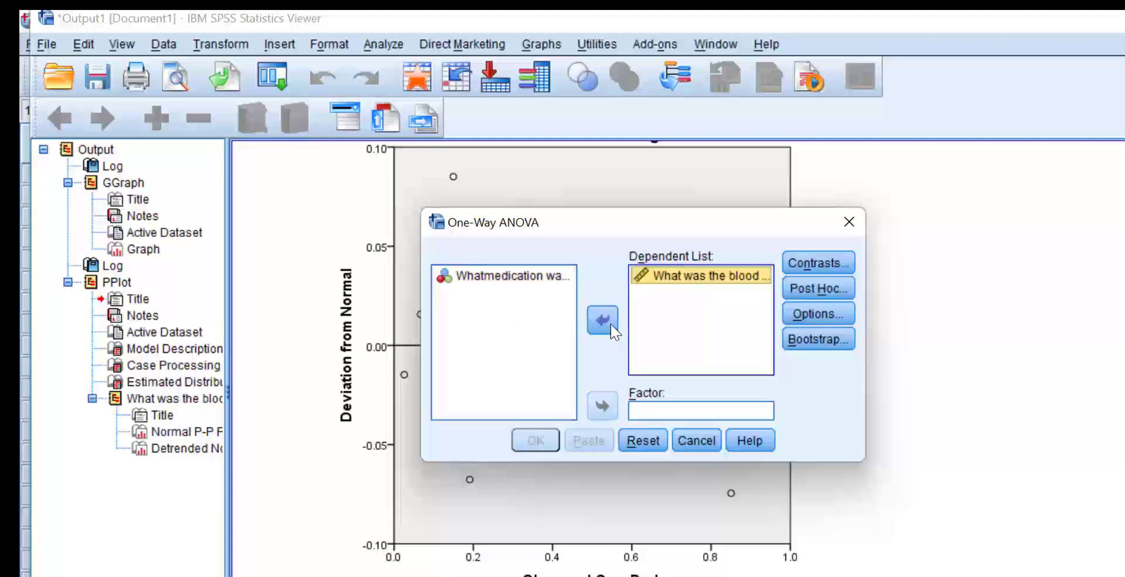
# Step: Set the medication variable as the factor of the One-Way ANOVA and review its contrast and post hoc settings
pyautogui.click(527, 276)
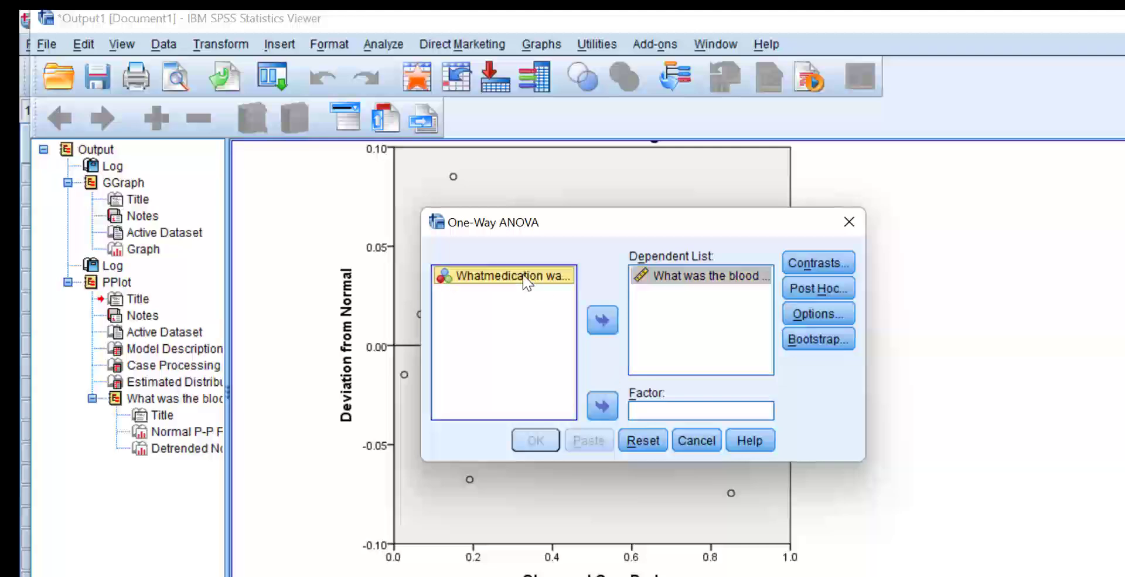
pyautogui.click(604, 407)
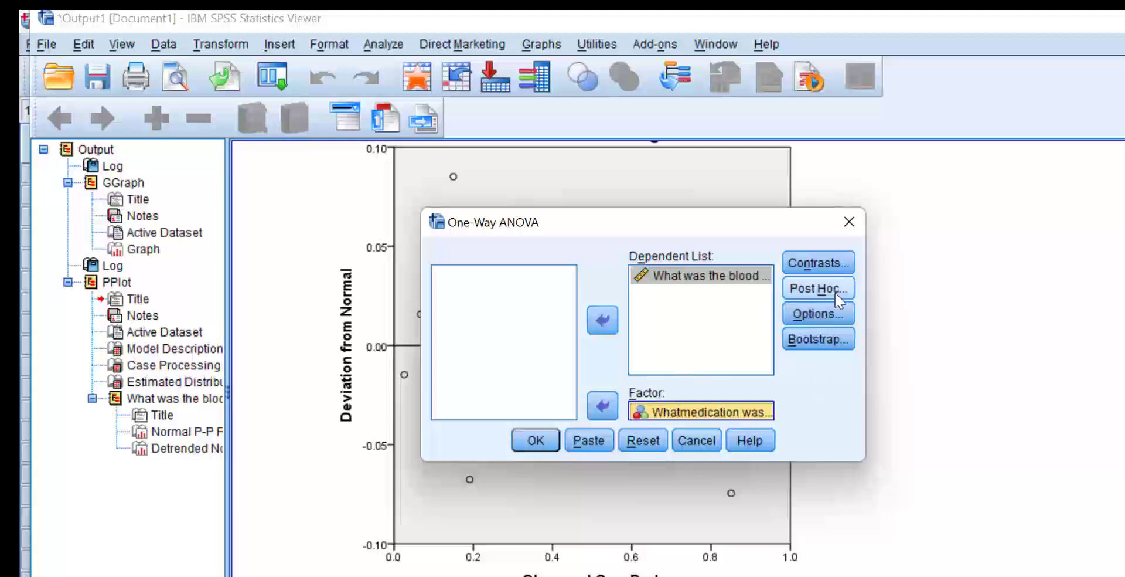
pyautogui.click(832, 262)
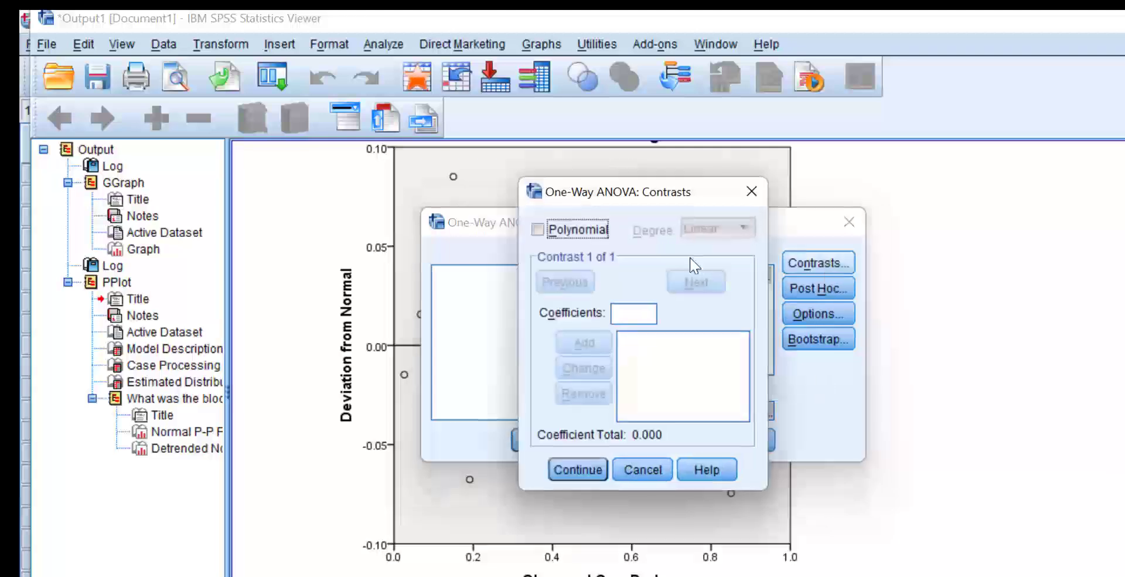
pyautogui.click(578, 474)
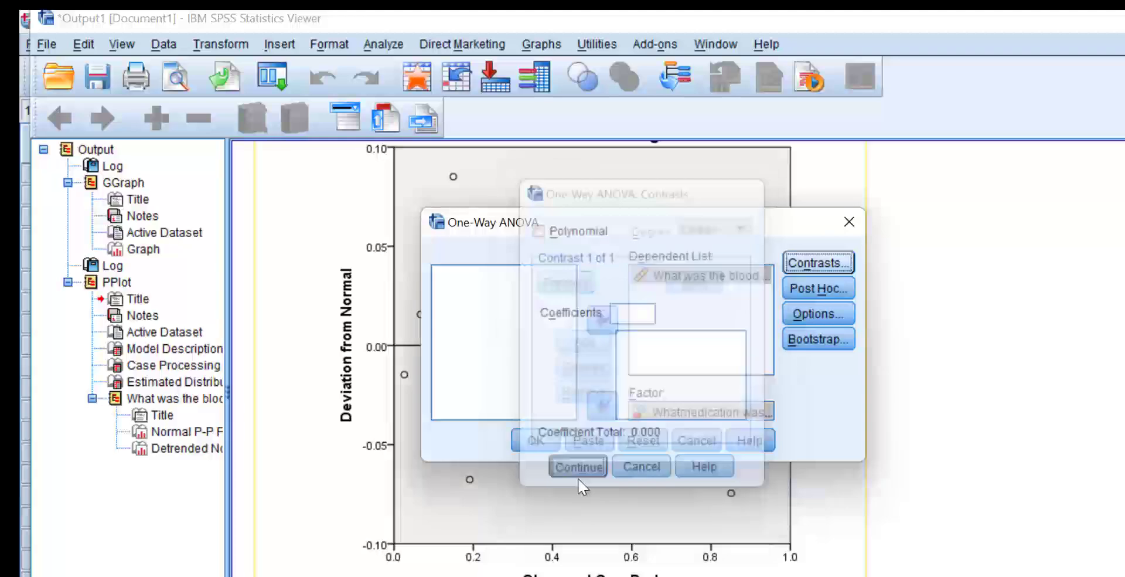
pyautogui.click(836, 289)
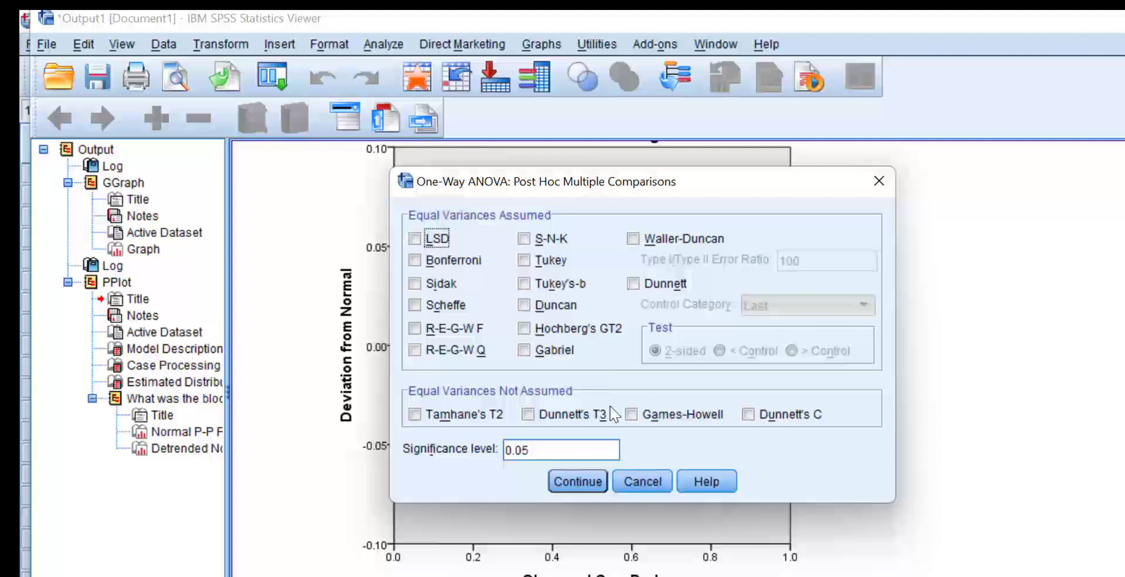
pyautogui.click(595, 485)
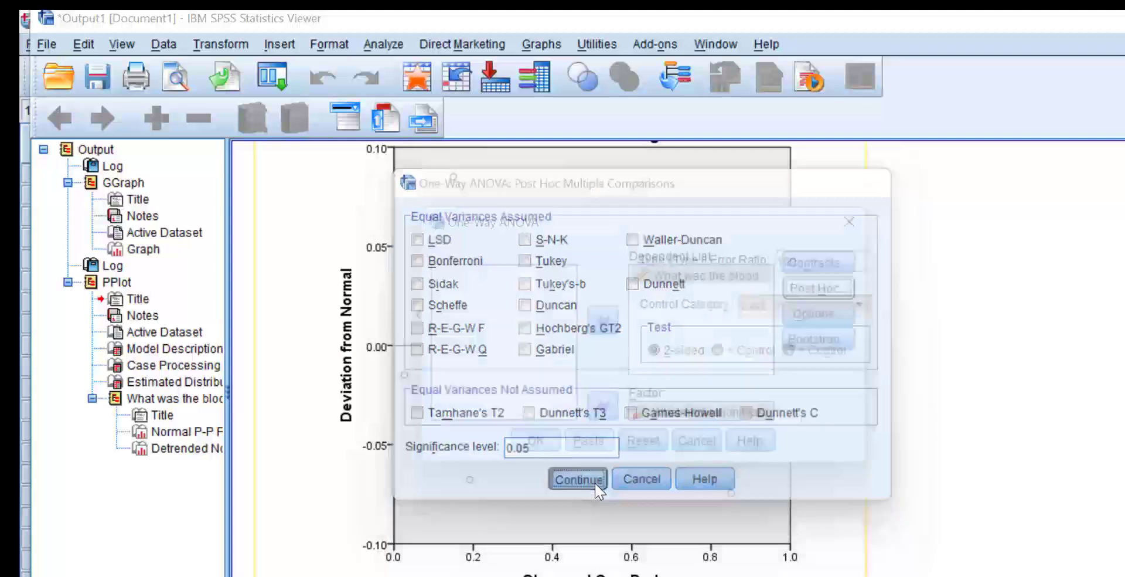
# Step: Include descriptive statistics, the homogeneity of variance test and a means plot, and run the One-Way ANOVA
pyautogui.click(830, 314)
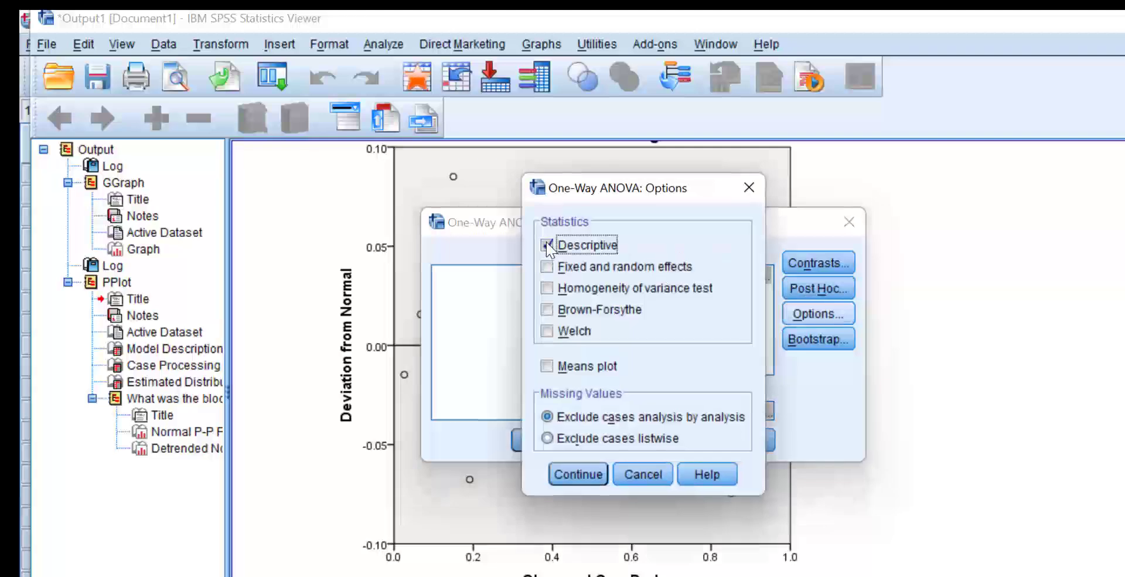
pyautogui.click(555, 293)
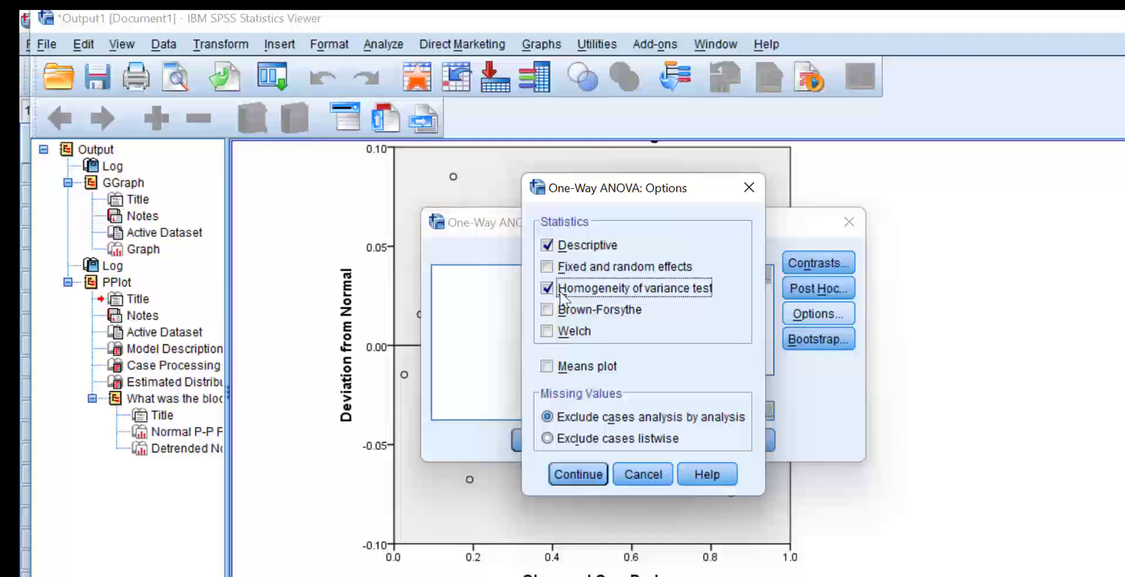
pyautogui.click(550, 368)
pyautogui.click(581, 474)
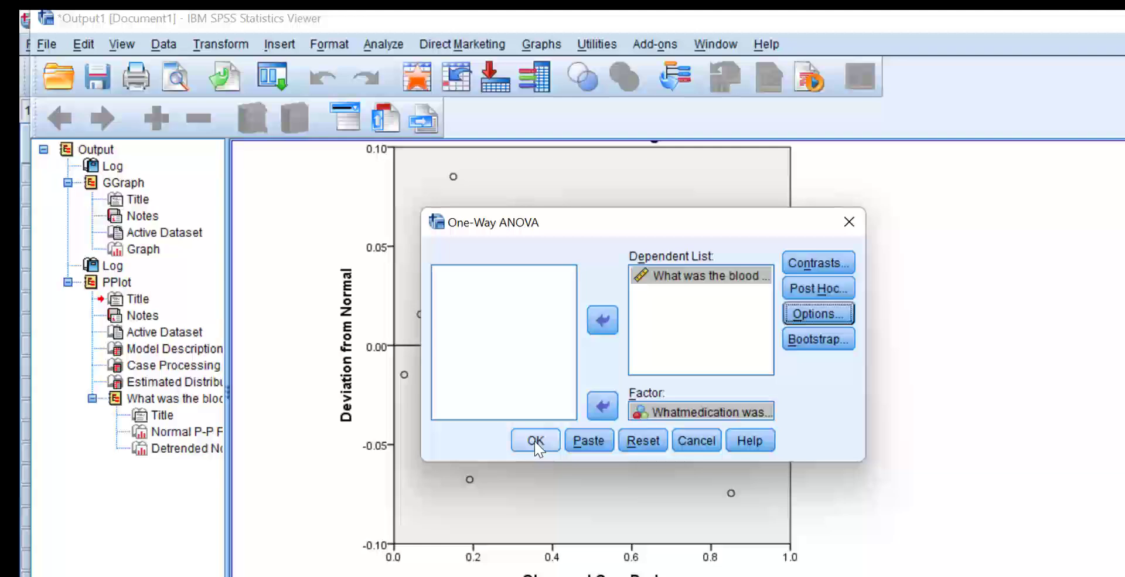
pyautogui.click(536, 444)
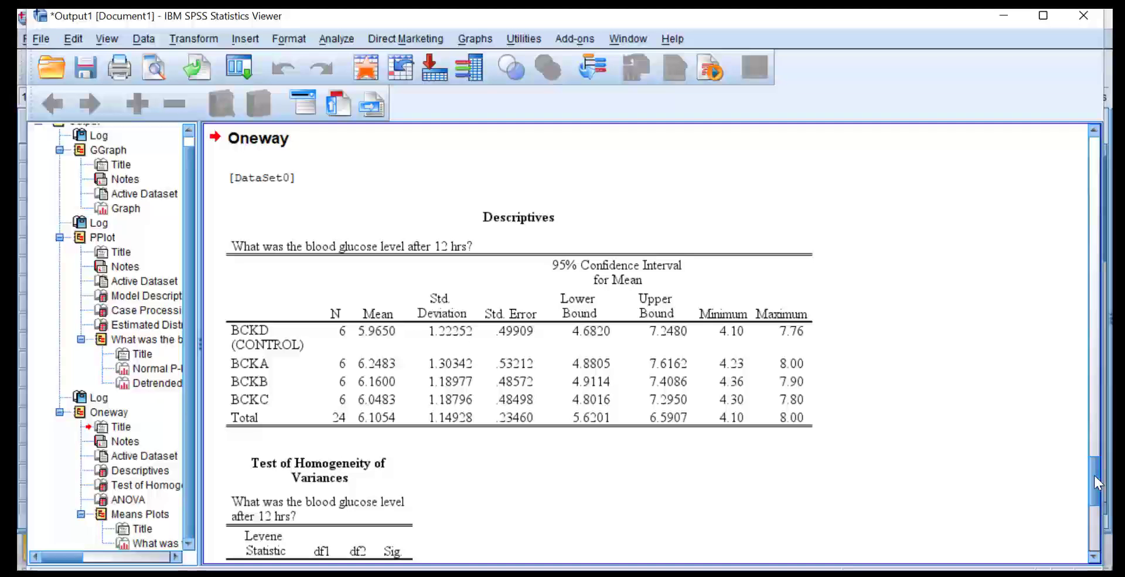
# Step: Examine the Descriptives, Test of Homogeneity of Variances and ANOVA tables in the Oneway output, including their significance values
pyautogui.moveTo(1097, 482); pyautogui.dragTo(1097, 490)
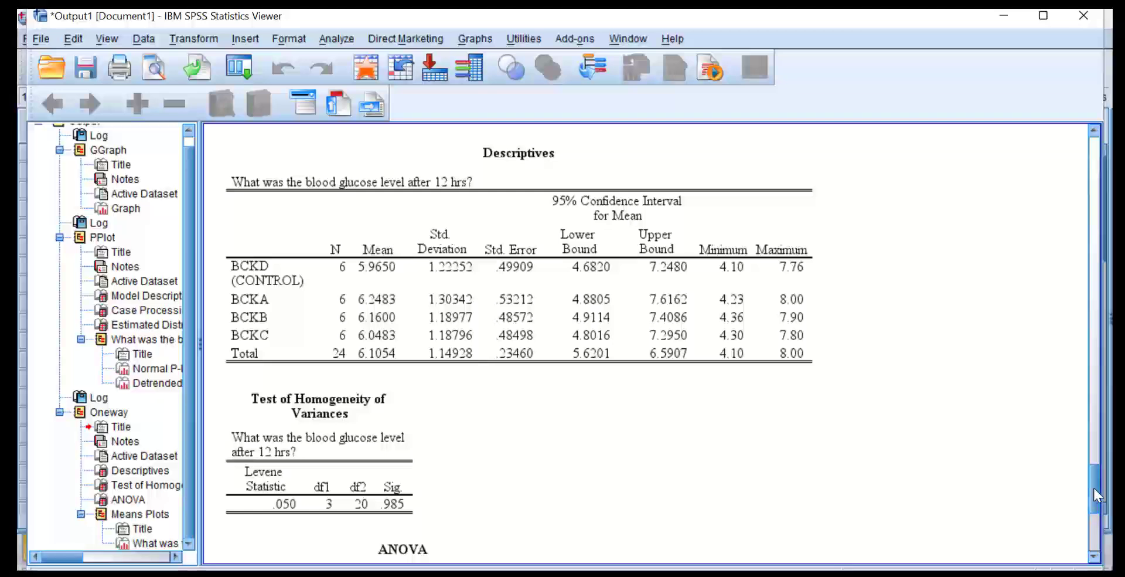
pyautogui.moveTo(1096, 487); pyautogui.dragTo(1097, 494)
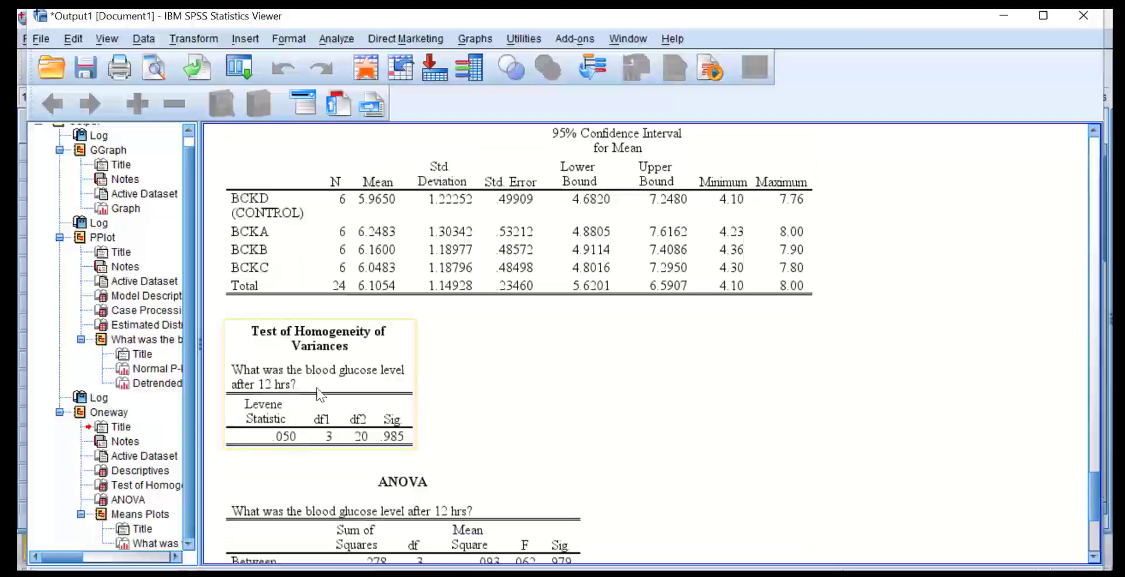
pyautogui.click(349, 449)
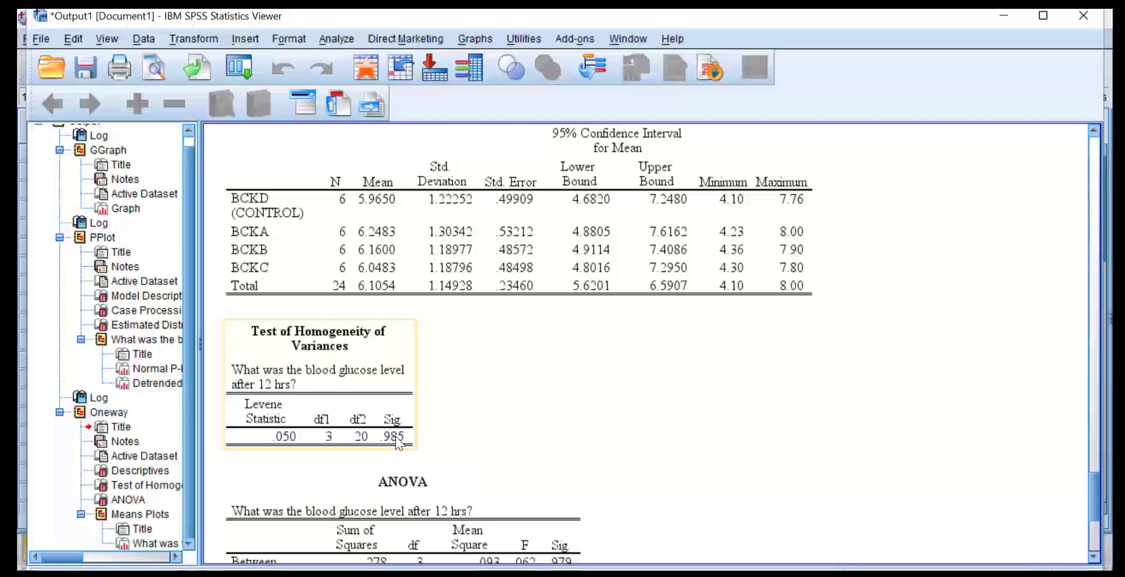
pyautogui.click(709, 465)
pyautogui.click(414, 426)
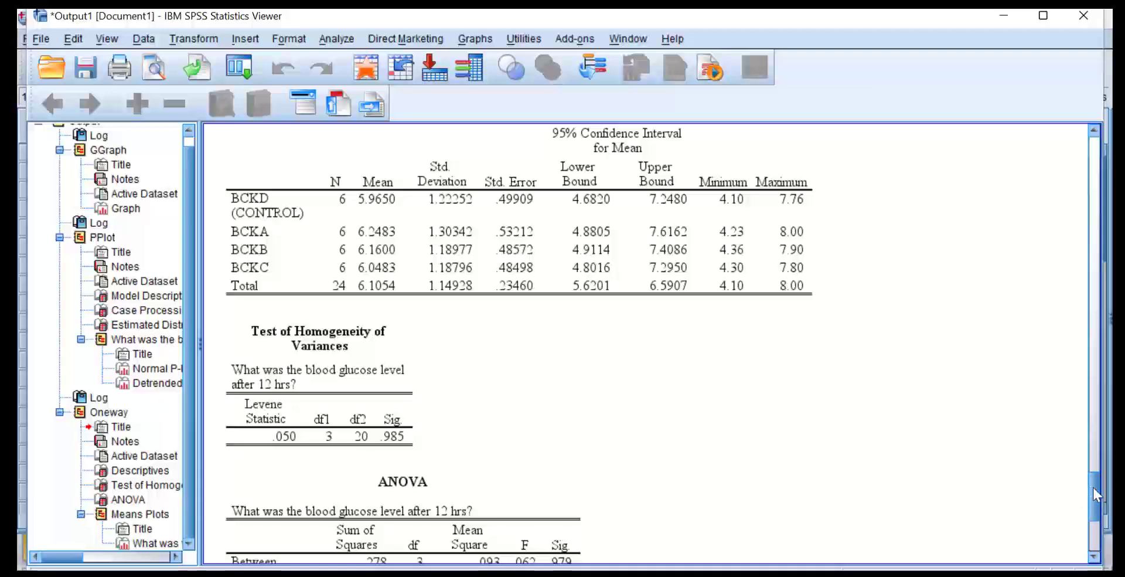
pyautogui.moveTo(1097, 495); pyautogui.dragTo(1097, 503)
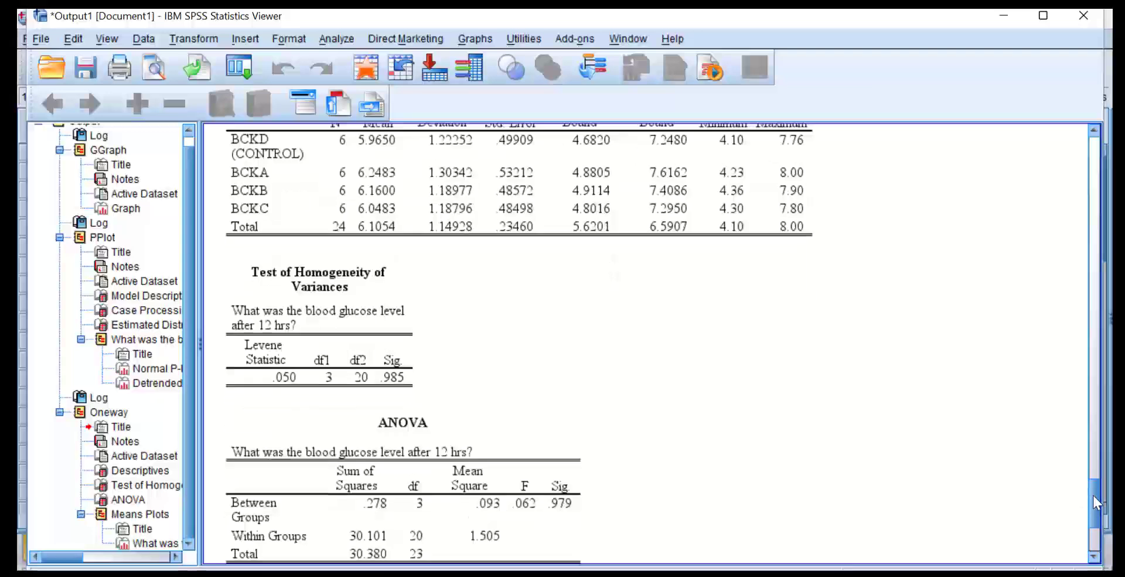
pyautogui.moveTo(1094, 495); pyautogui.dragTo(1092, 480)
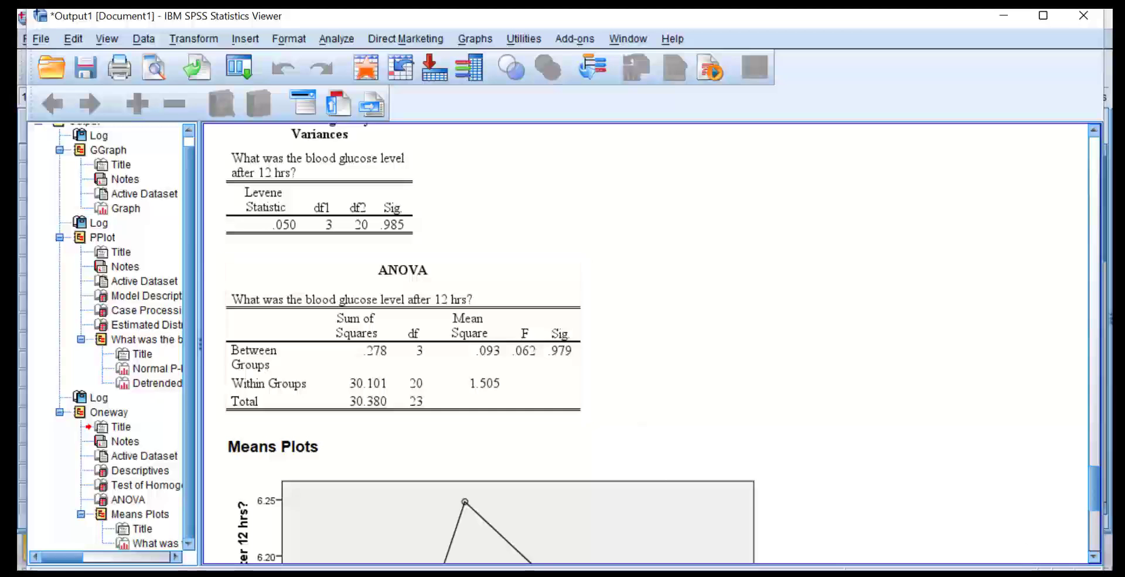
# Step: Examine the means plot of the blood glucose level after 12 hrs across the control and the other medication groups
pyautogui.click(1094, 557)
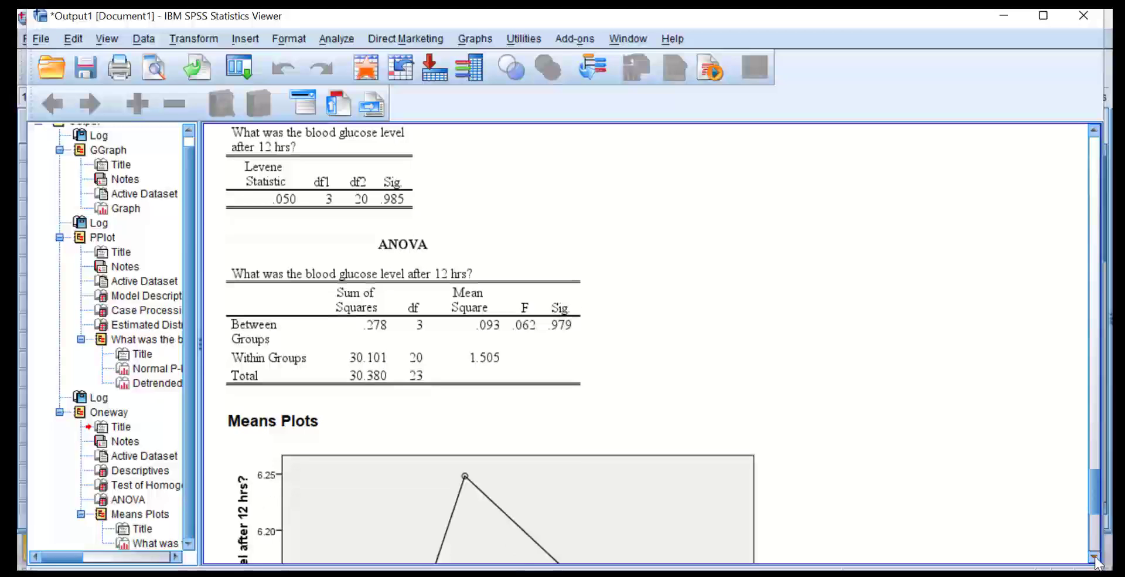
pyautogui.click(1095, 558)
pyautogui.click(1095, 557)
pyautogui.click(1095, 558)
pyautogui.click(1095, 558)
pyautogui.click(1095, 558)
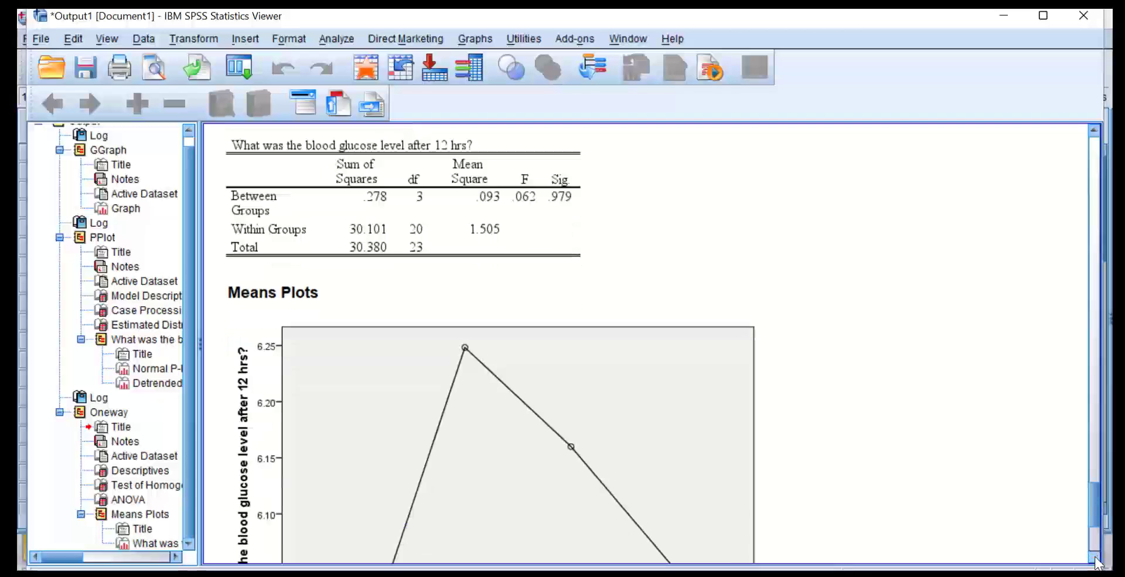
pyautogui.click(1094, 558)
pyautogui.click(1095, 558)
pyautogui.click(1095, 558)
pyautogui.click(1095, 558)
pyautogui.click(1095, 558)
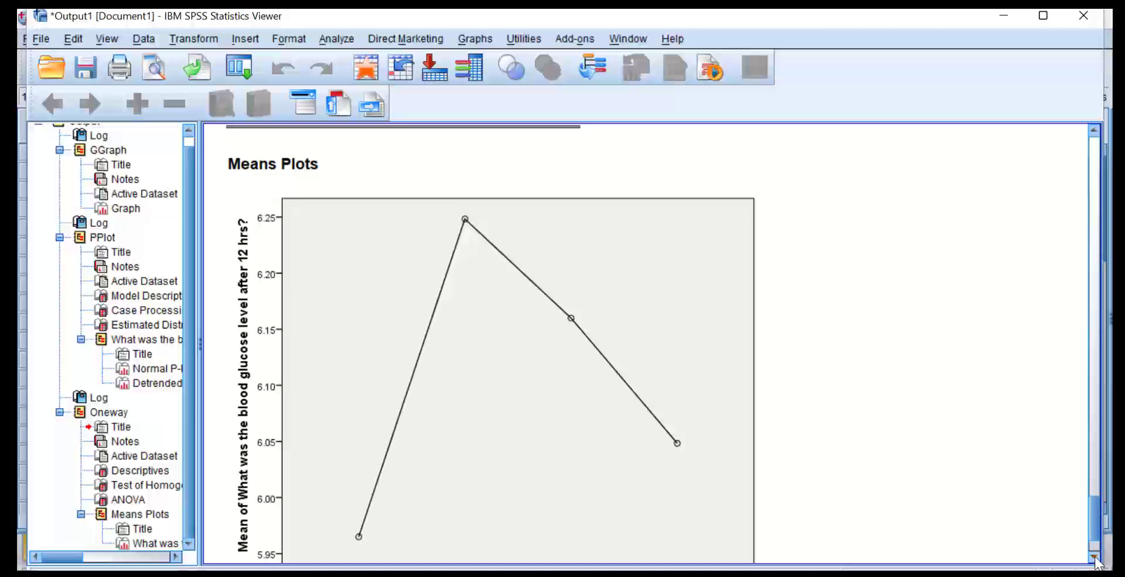
pyautogui.click(1095, 558)
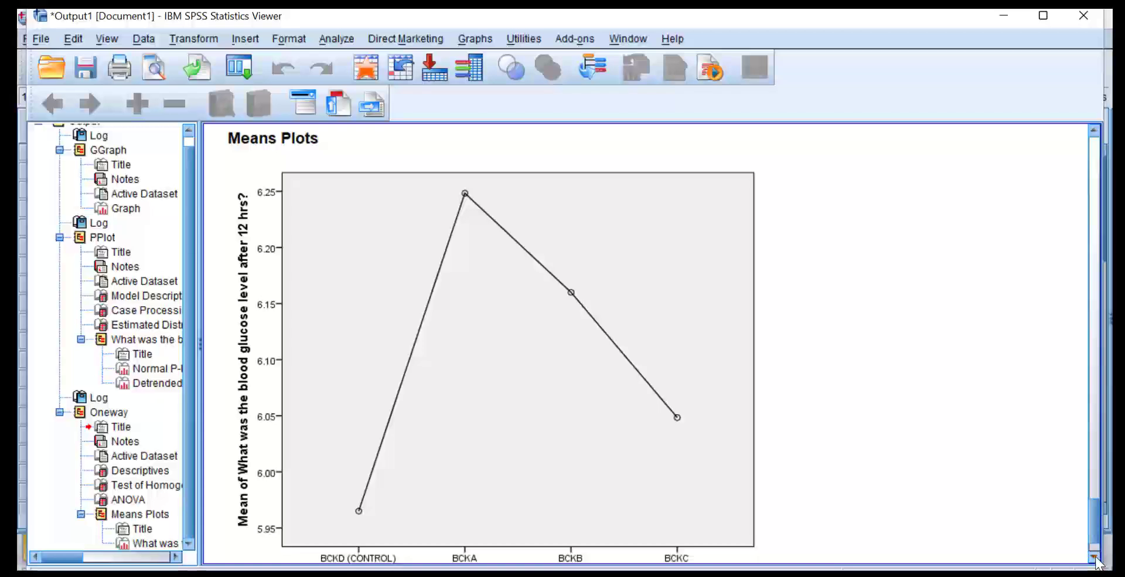
pyautogui.click(1095, 558)
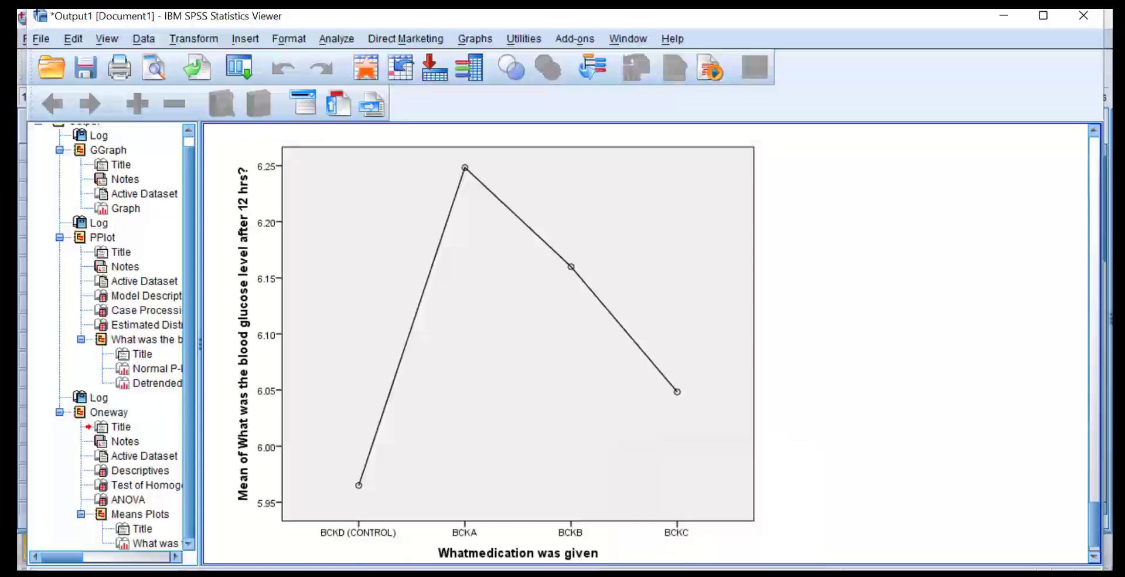
pyautogui.click(500, 531)
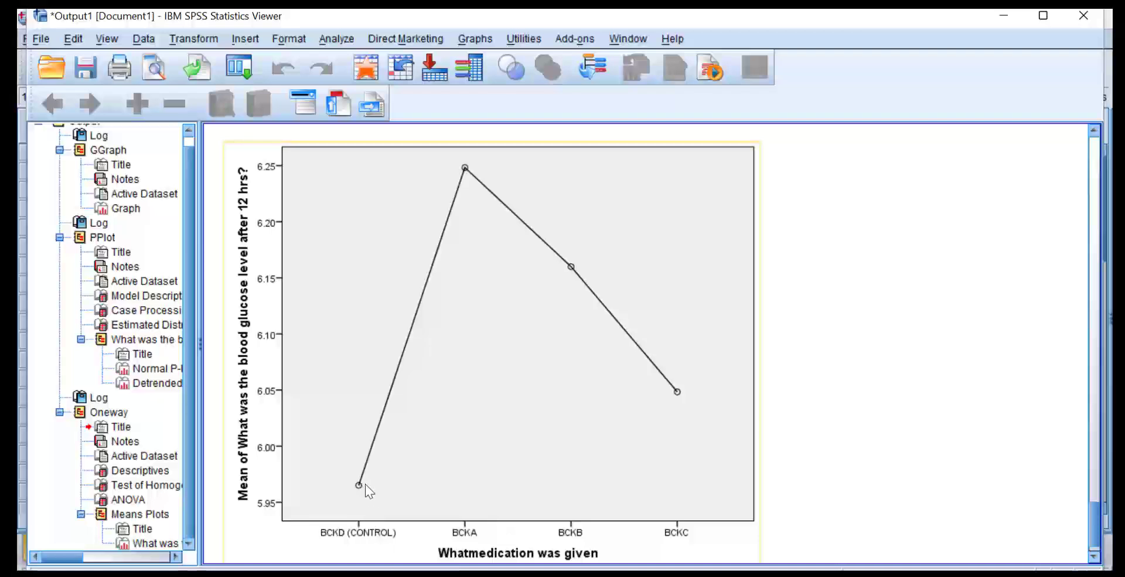
pyautogui.click(806, 404)
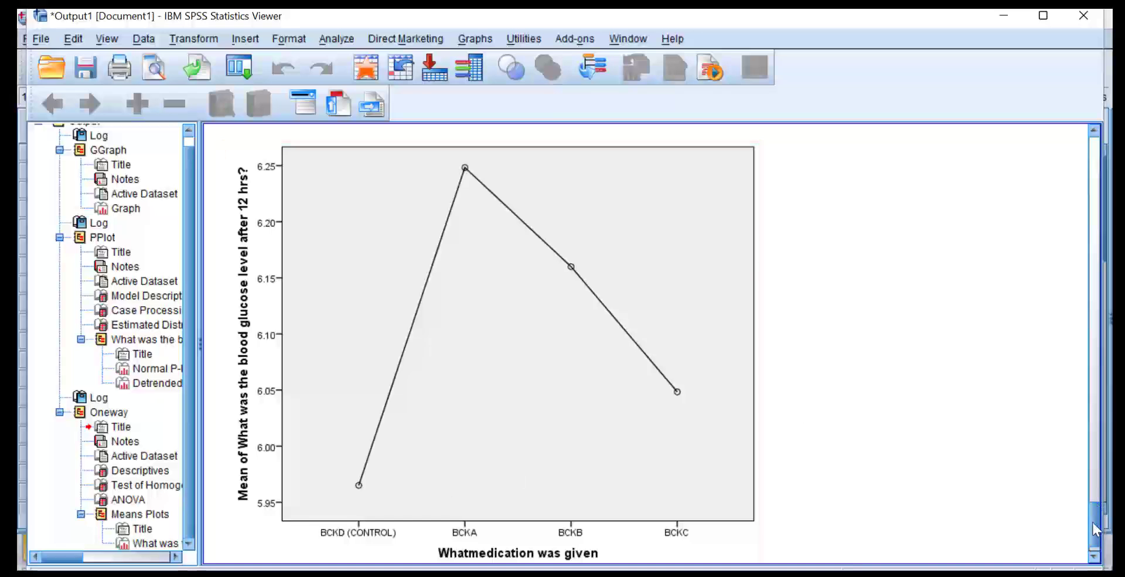
# Step: Compare the group means in the Descriptives table with the points for each medication in the means plot
pyautogui.moveTo(1096, 526); pyautogui.dragTo(1066, 466)
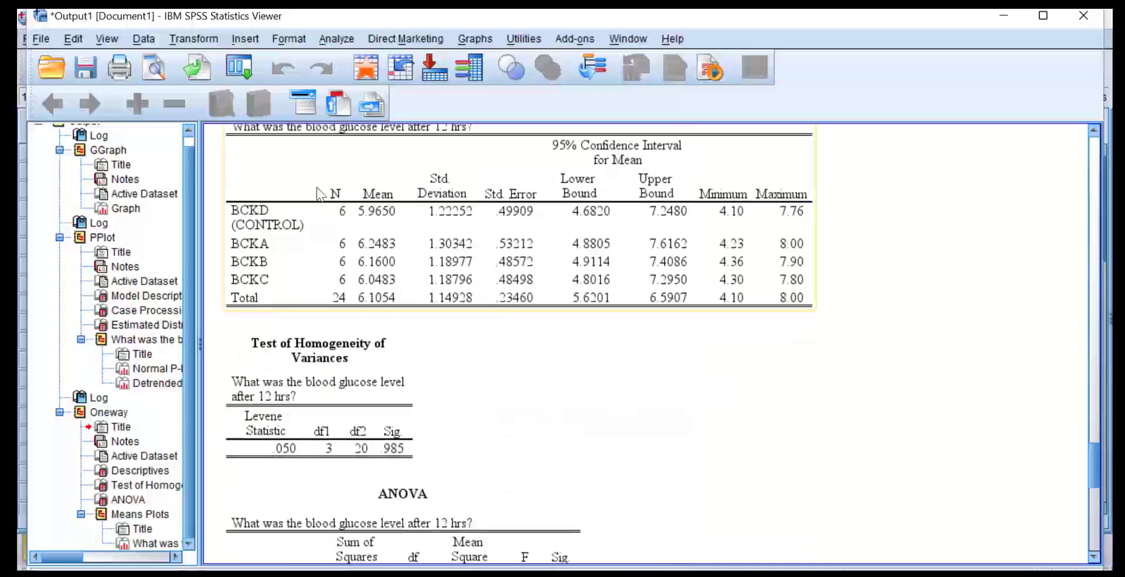
pyautogui.moveTo(1094, 469); pyautogui.dragTo(1096, 522)
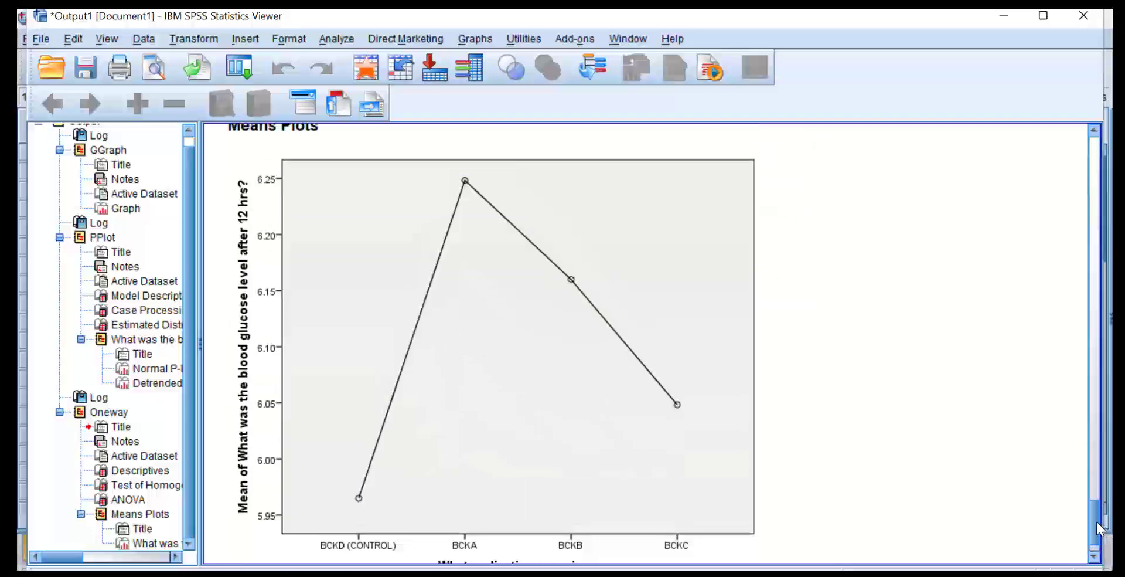
pyautogui.click(427, 546)
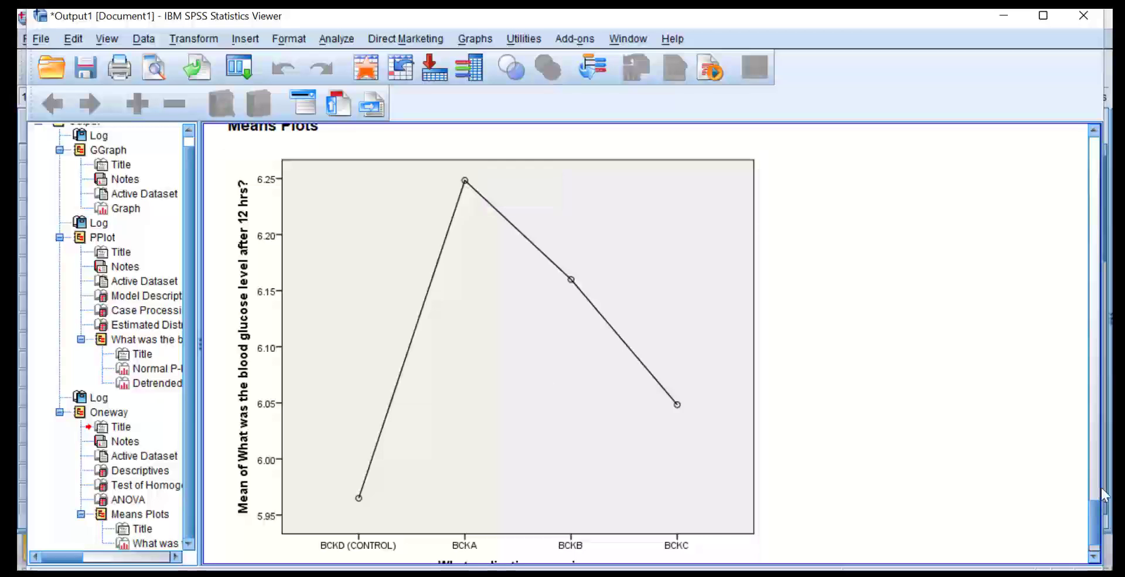
pyautogui.scroll(-3, 1100, 523)
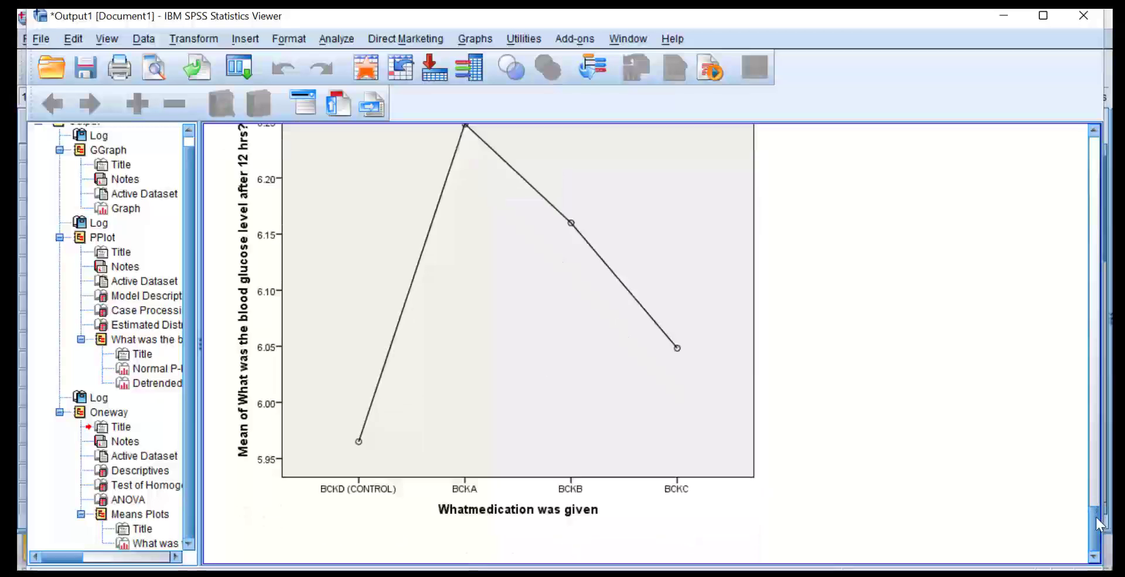
pyautogui.scroll(2, 1097, 520)
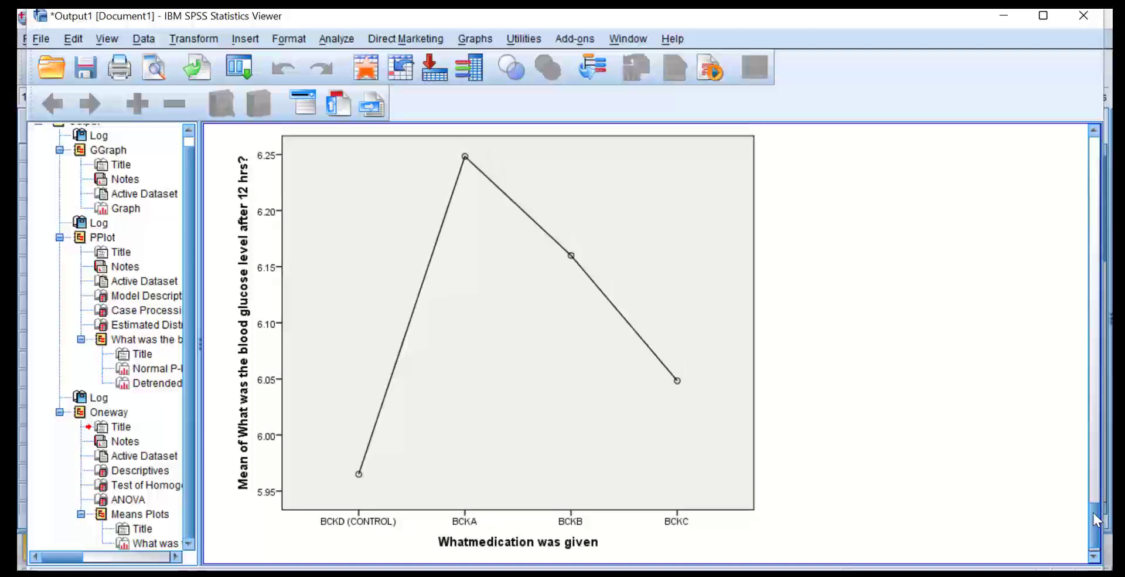
pyautogui.scroll(-1, 1097, 520)
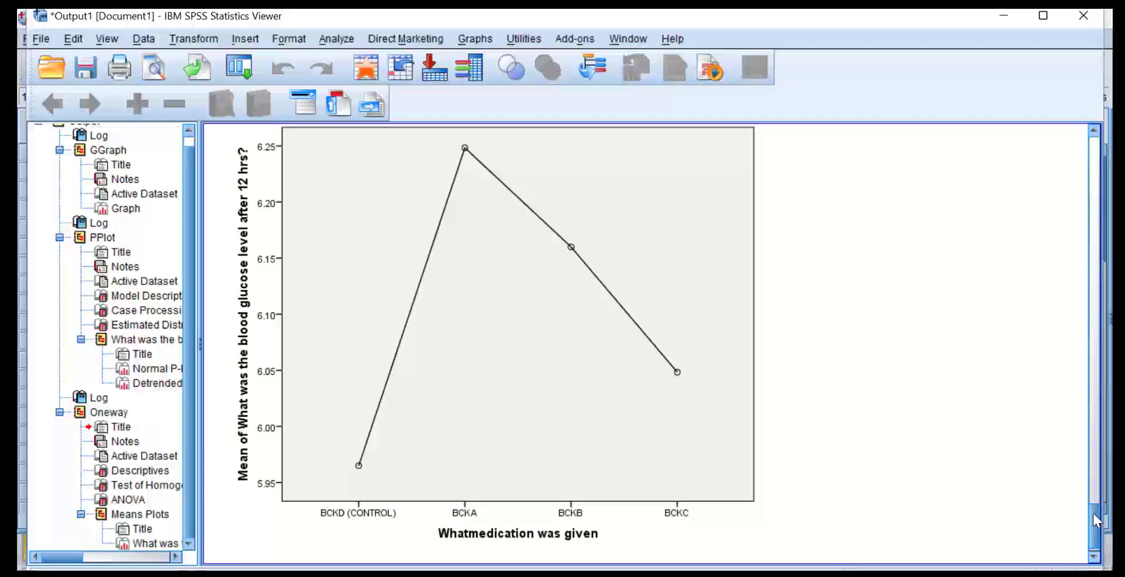
pyautogui.scroll(-1, 1097, 520)
pyautogui.moveTo(1097, 536); pyautogui.dragTo(1098, 519)
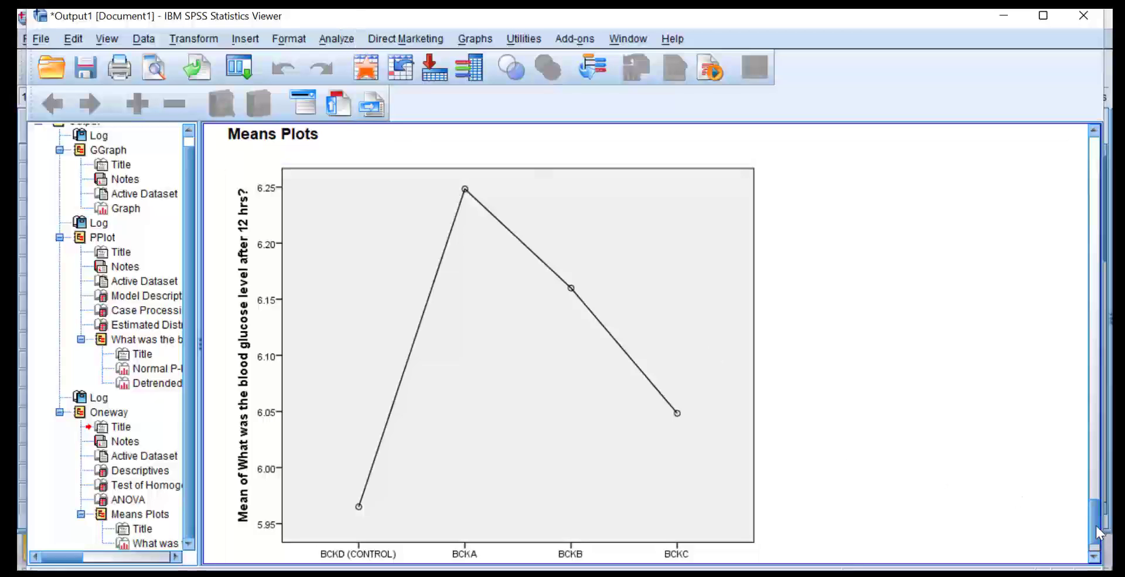
pyautogui.scroll(2, 522, 510)
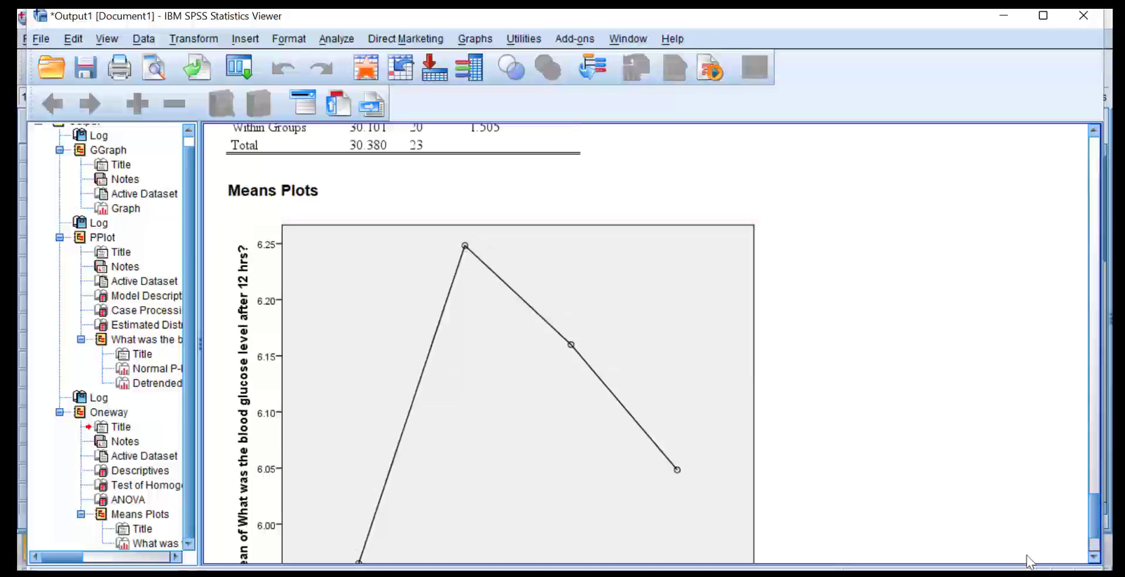
pyautogui.scroll(20, 1074, 511)
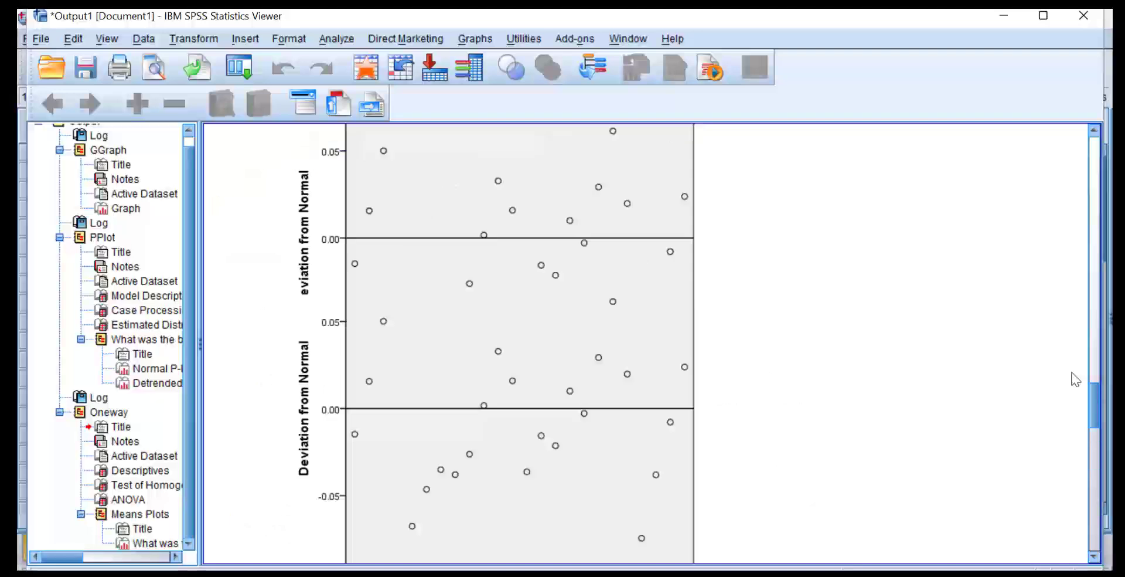
pyautogui.scroll(15, 1062, 288)
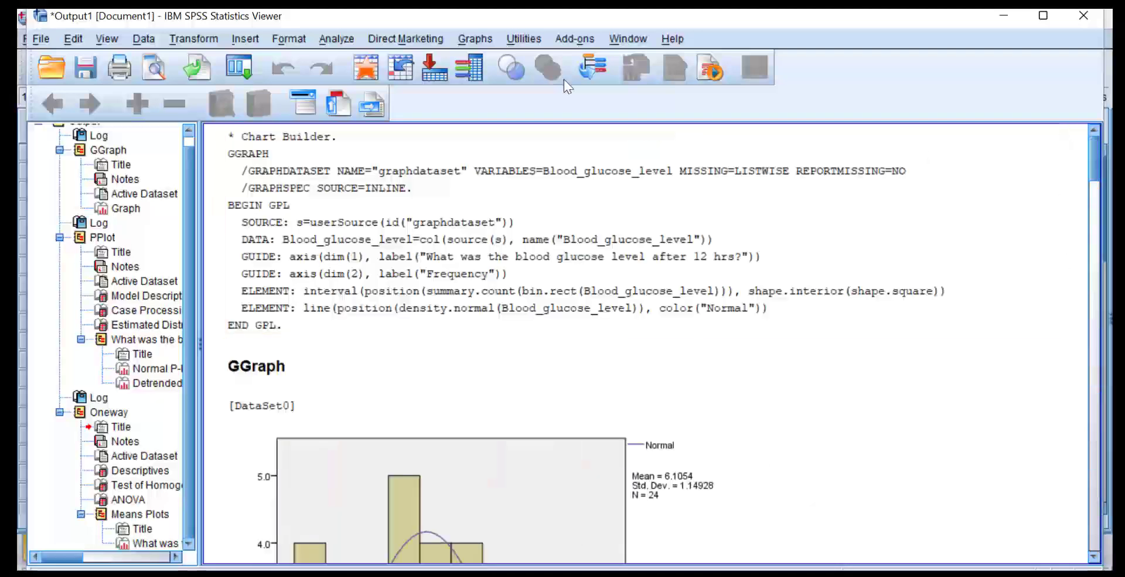
pyautogui.click(339, 40)
pyautogui.moveTo(394, 101)
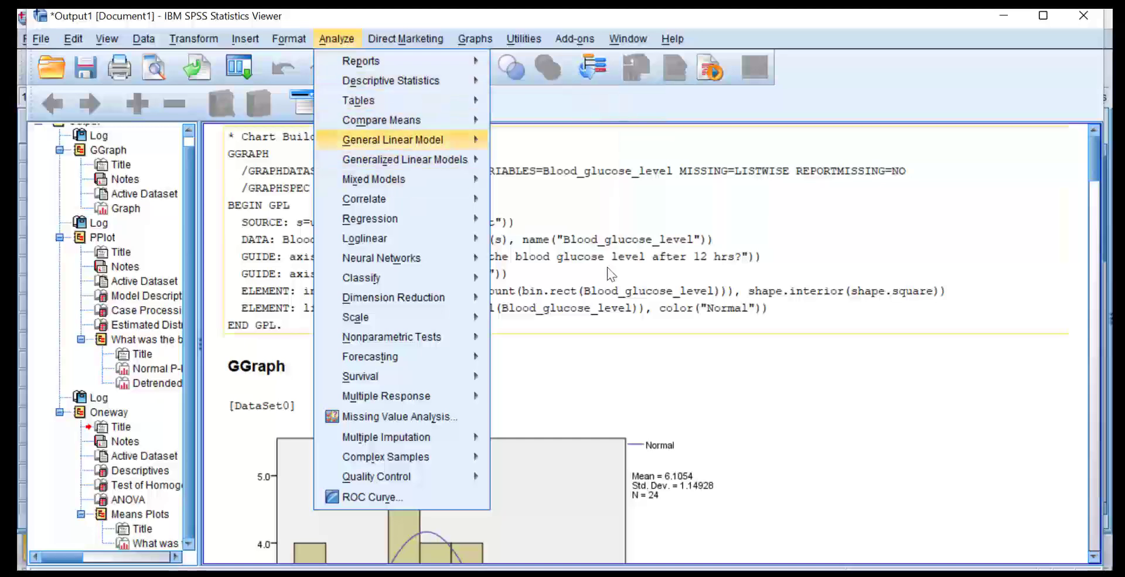
pyautogui.click(605, 382)
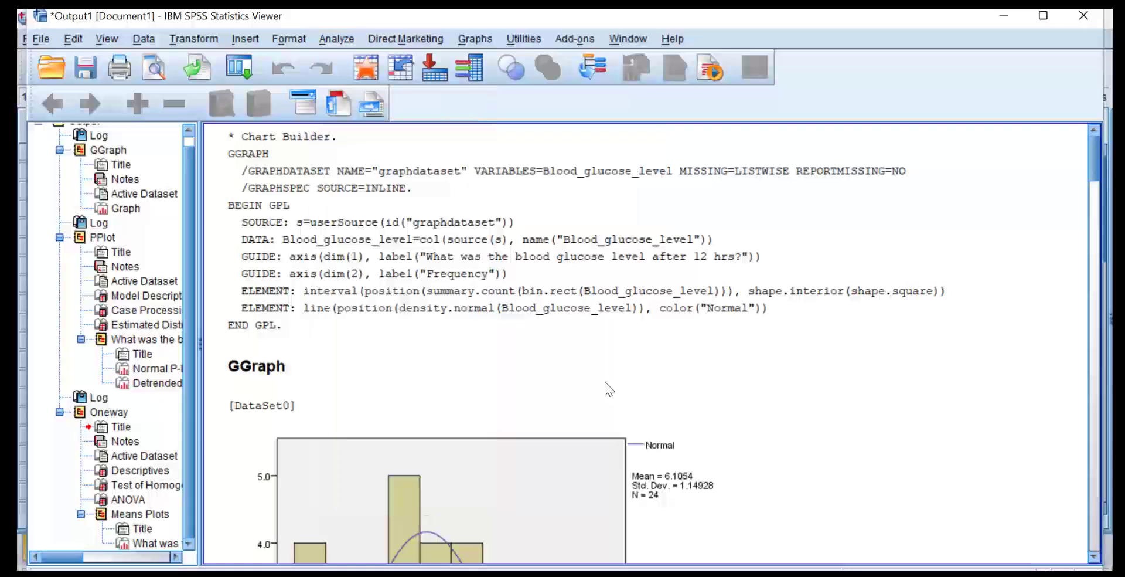
# Step: Rerun the One-Way ANOVA of blood glucose level by medication with the Tukey post hoc test added
pyautogui.click(337, 38)
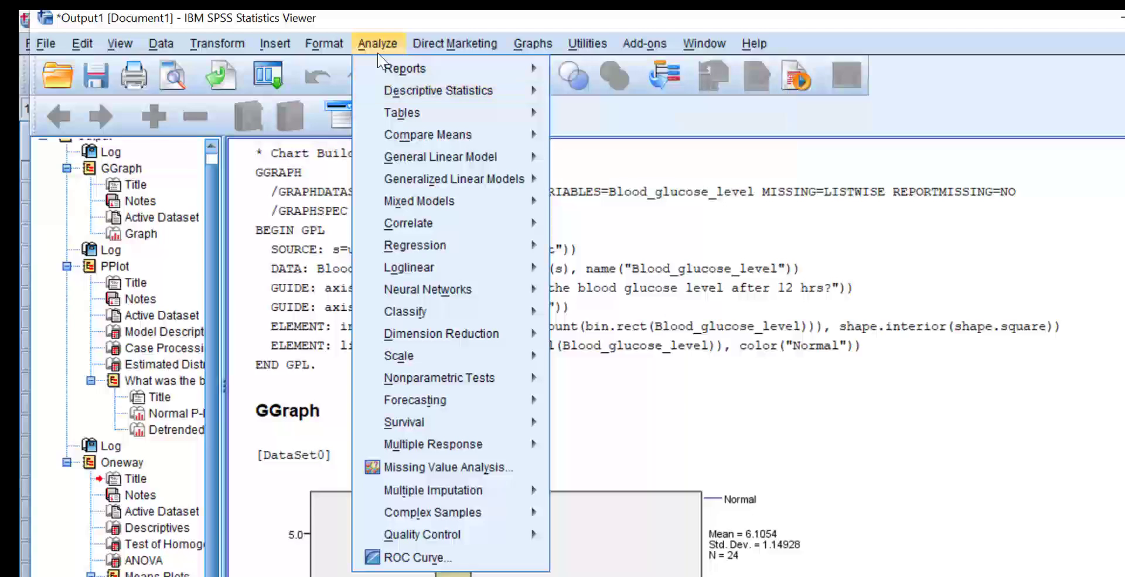
pyautogui.moveTo(460, 138)
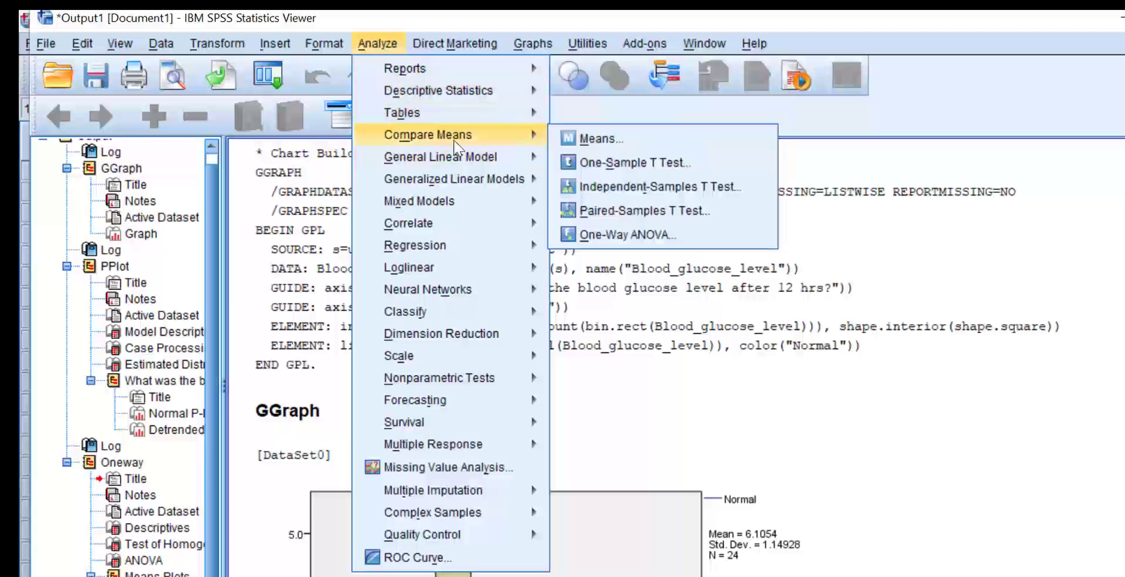
pyautogui.click(618, 237)
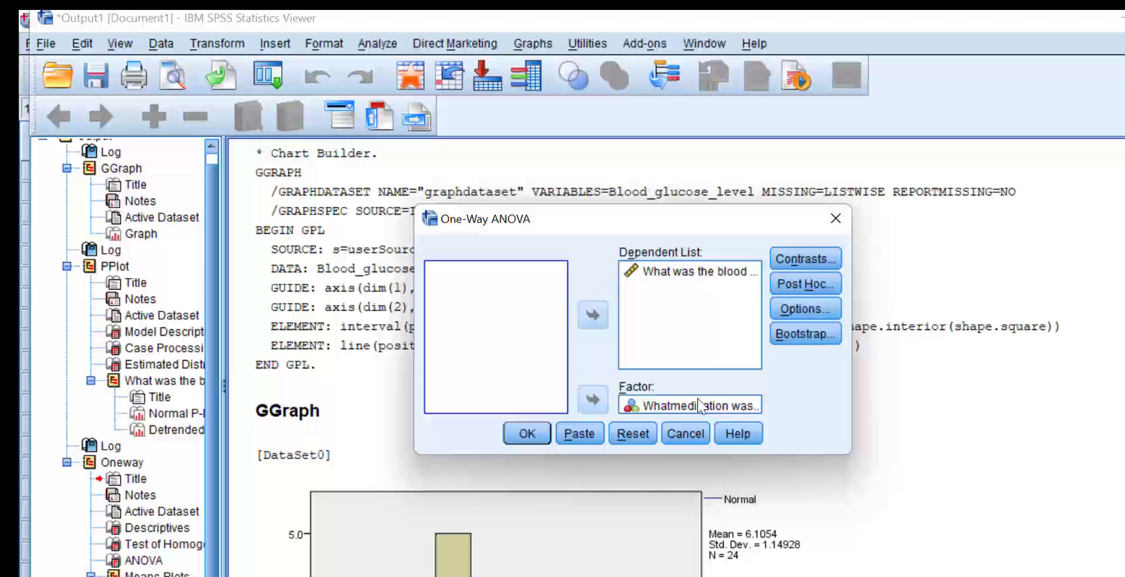
pyautogui.click(806, 284)
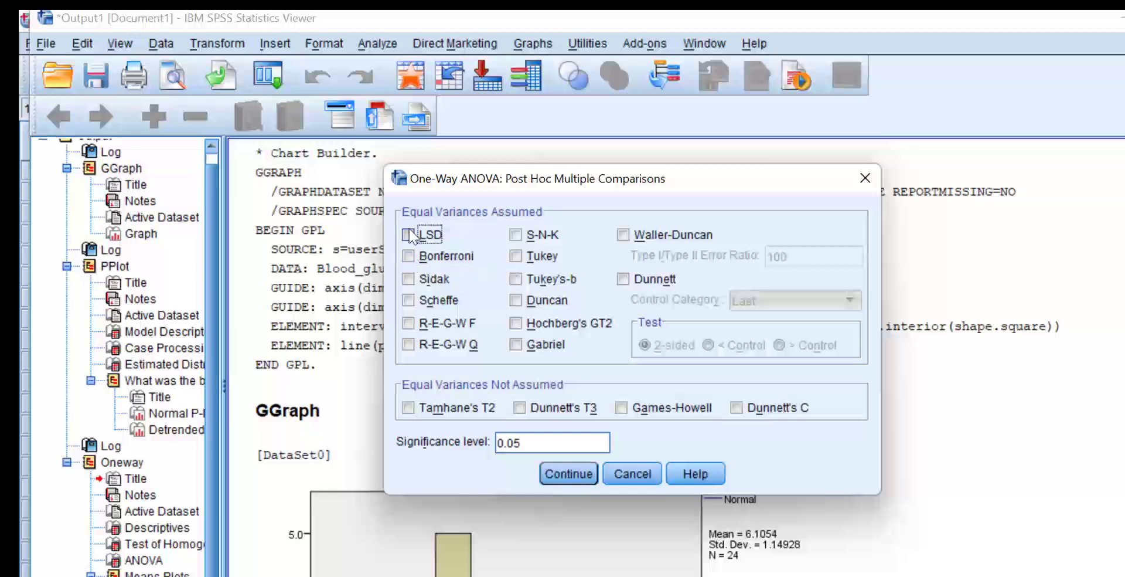
pyautogui.click(517, 257)
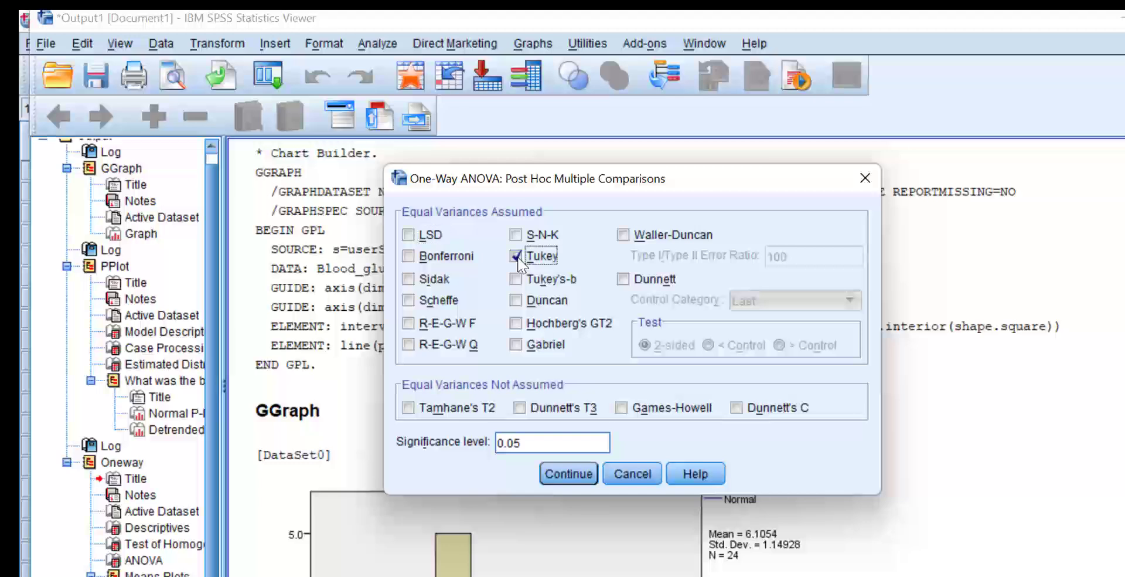
pyautogui.click(578, 477)
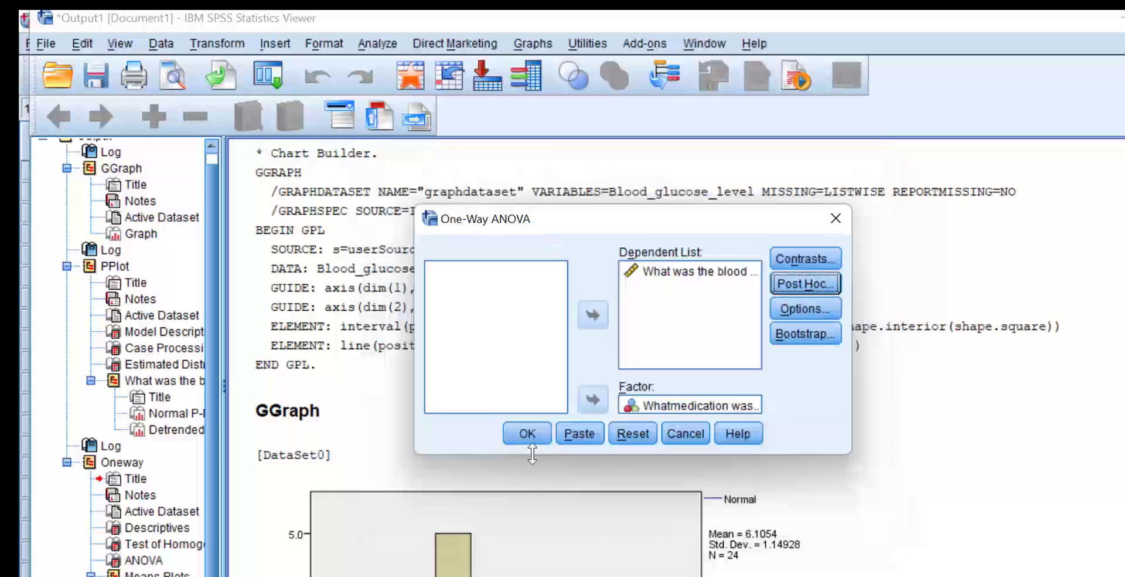
pyautogui.click(527, 435)
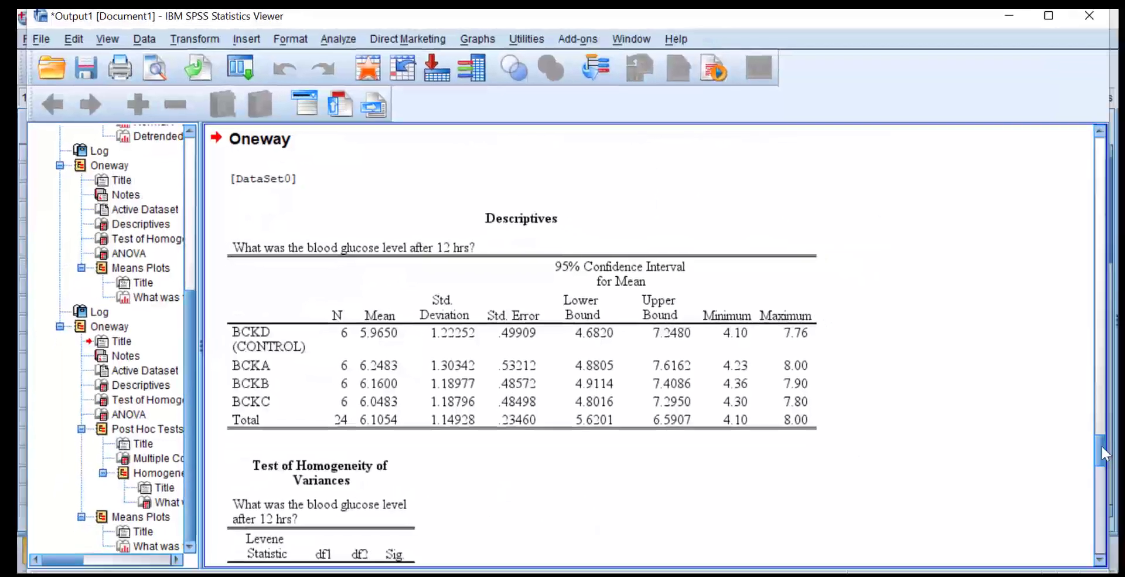
# Step: Examine the Tukey HSD Multiple Comparisons table, the Homogeneous Subsets table and the means plot in the new Oneway output
pyautogui.scroll(-5, 1087, 449)
pyautogui.moveTo(1085, 461); pyautogui.dragTo(1088, 487)
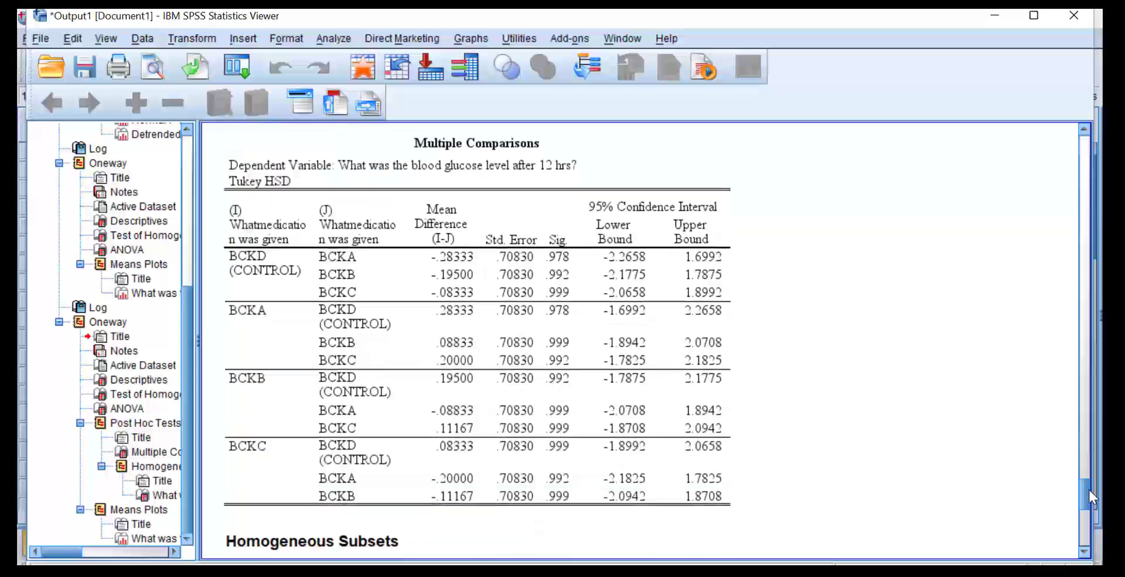
pyautogui.moveTo(1088, 488); pyautogui.dragTo(1085, 490)
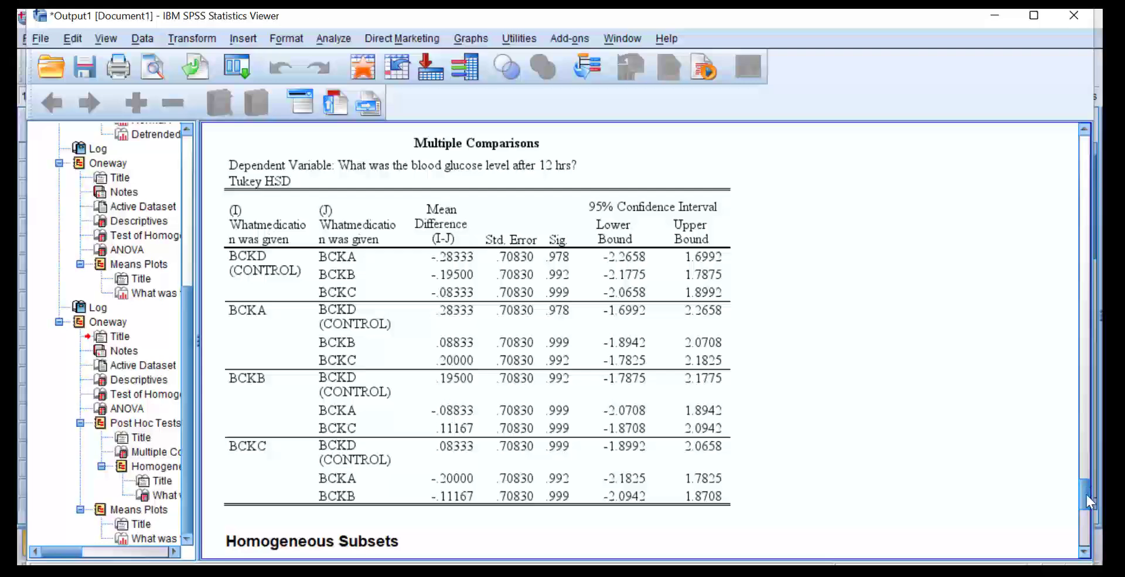
pyautogui.moveTo(1081, 494); pyautogui.dragTo(1081, 494)
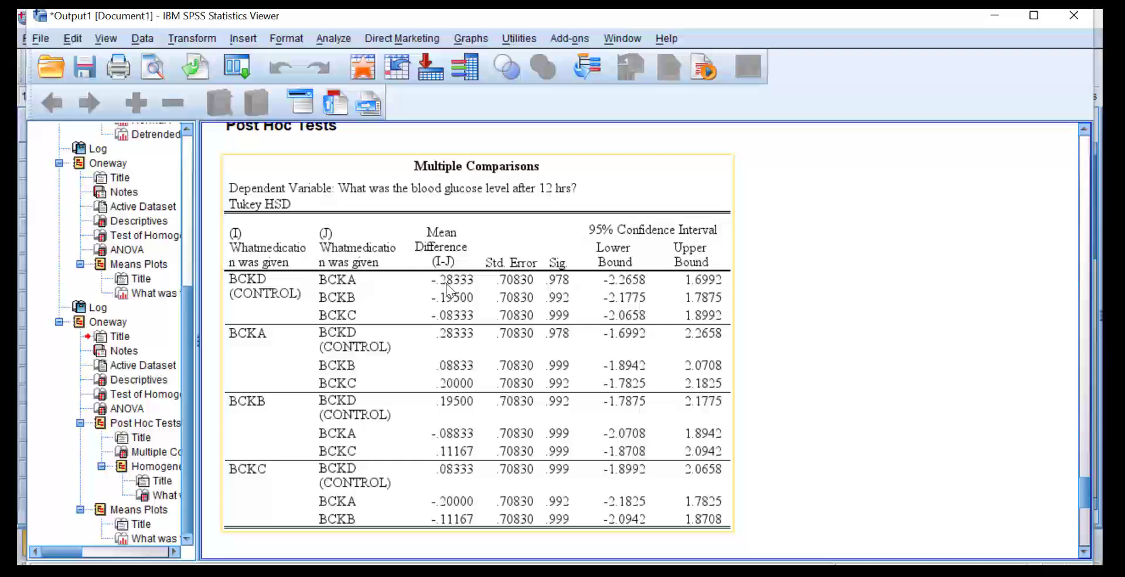
pyautogui.click(783, 454)
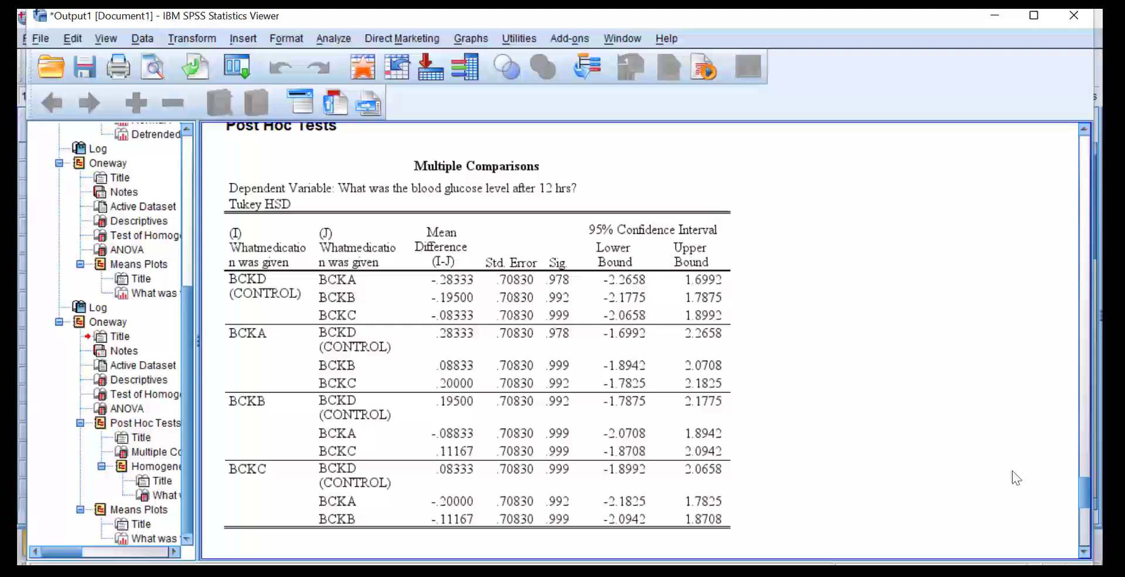
pyautogui.click(270, 284)
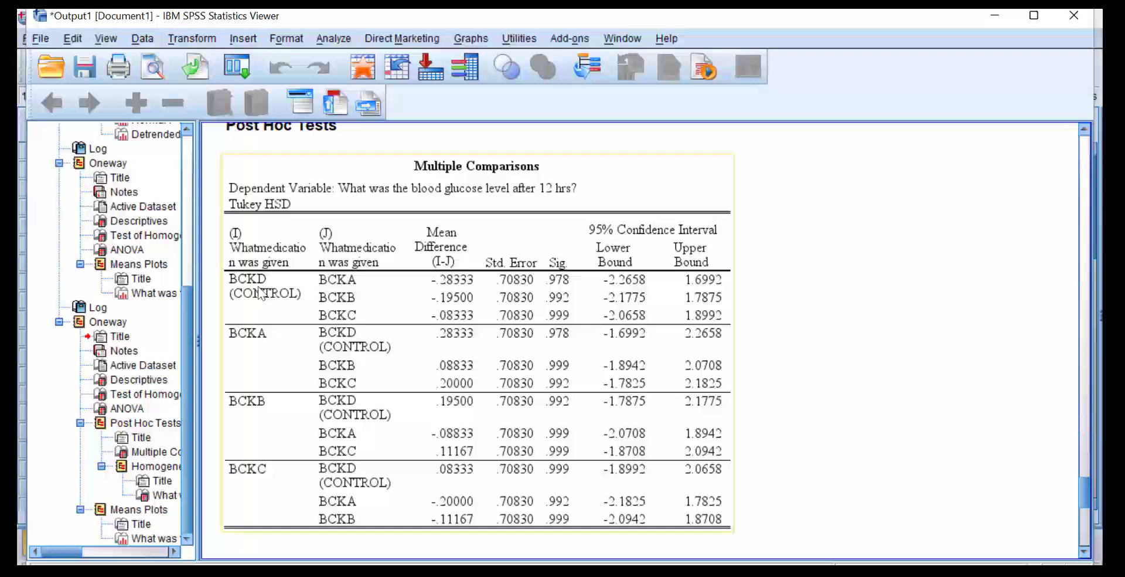
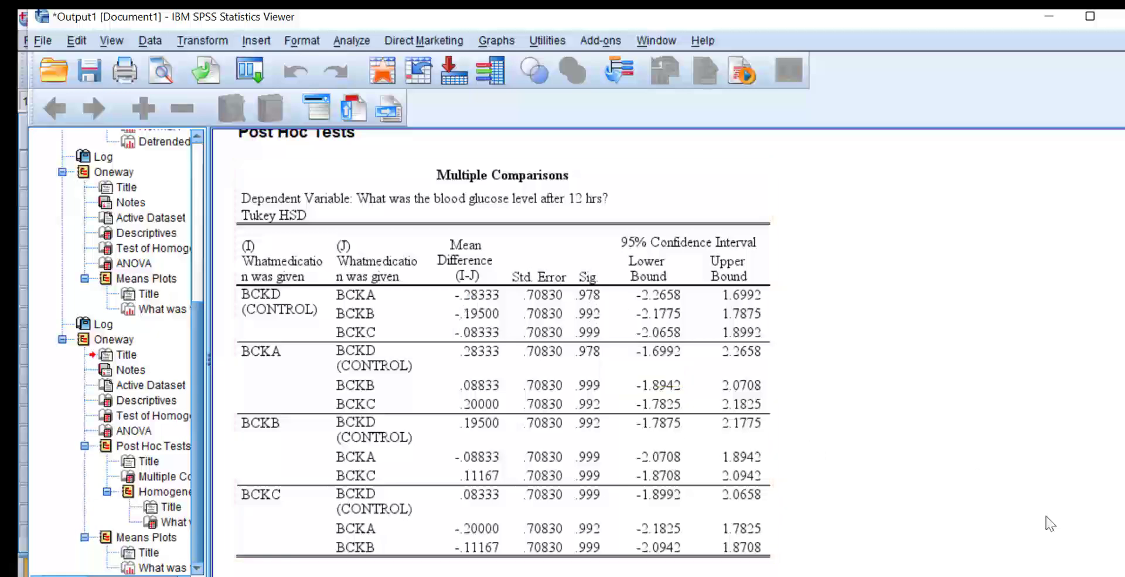
pyautogui.scroll(-1, 676, 428)
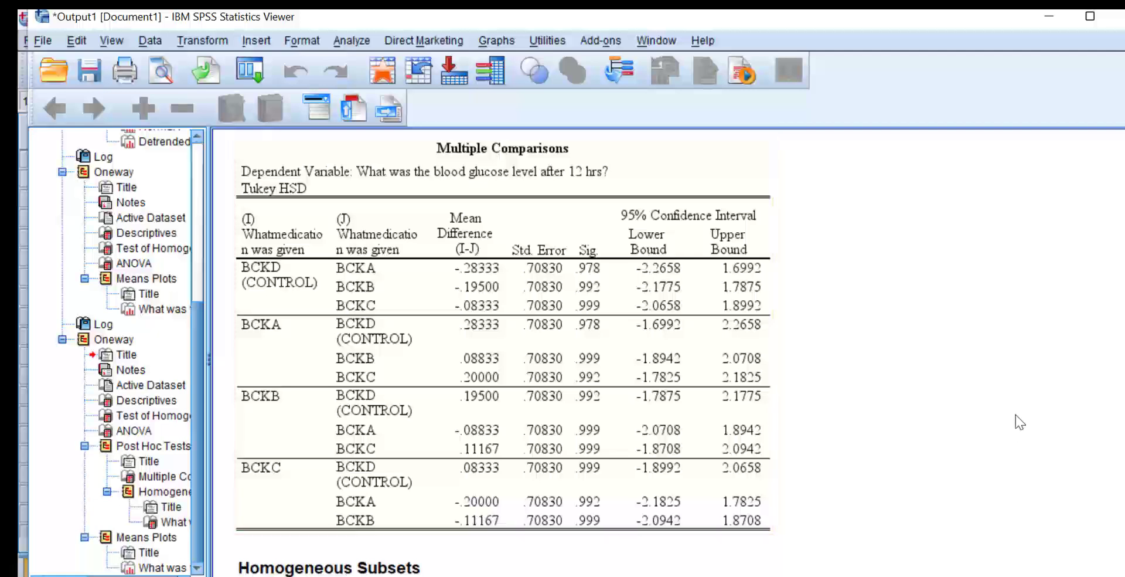
pyautogui.scroll(-6, 669, 352)
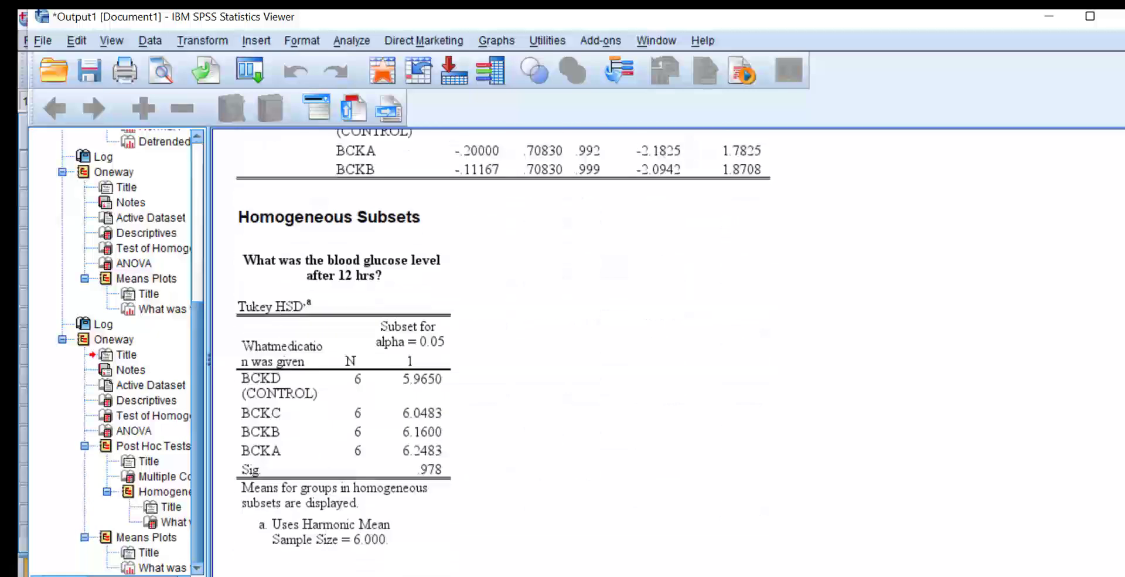
pyautogui.scroll(-8, 668, 352)
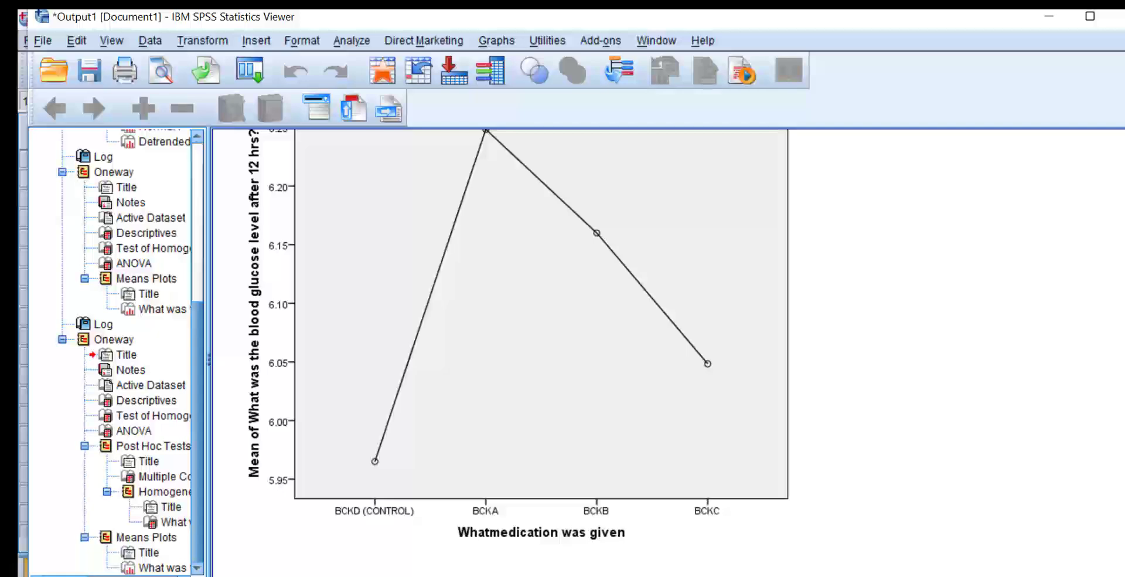
# Step: Clear the viewer by selecting all the output items and deleting them
pyautogui.scroll(20, 1111, 274)
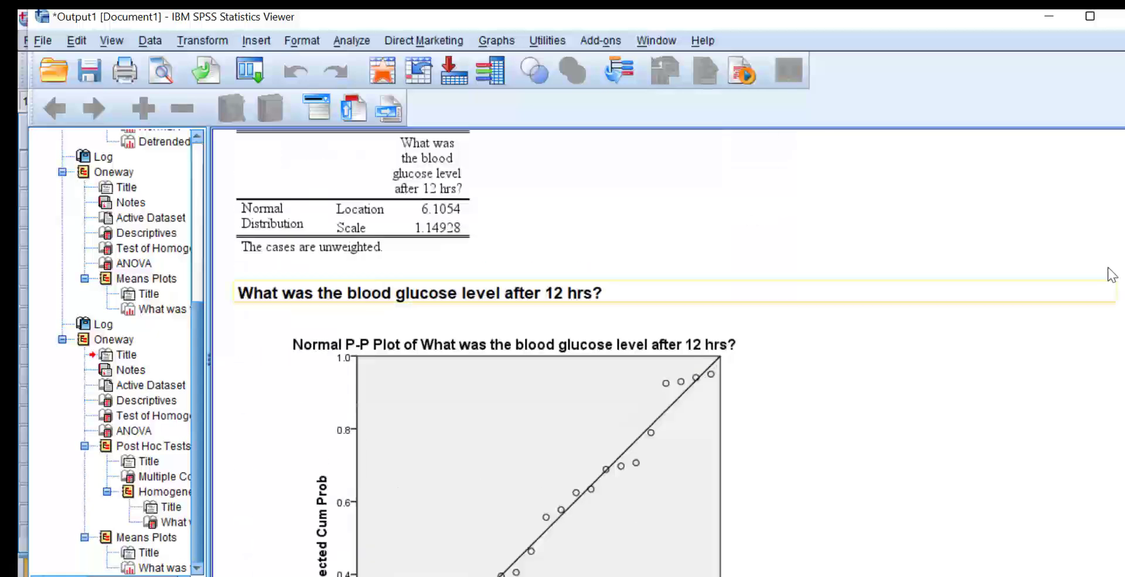
pyautogui.scroll(10, 1112, 275)
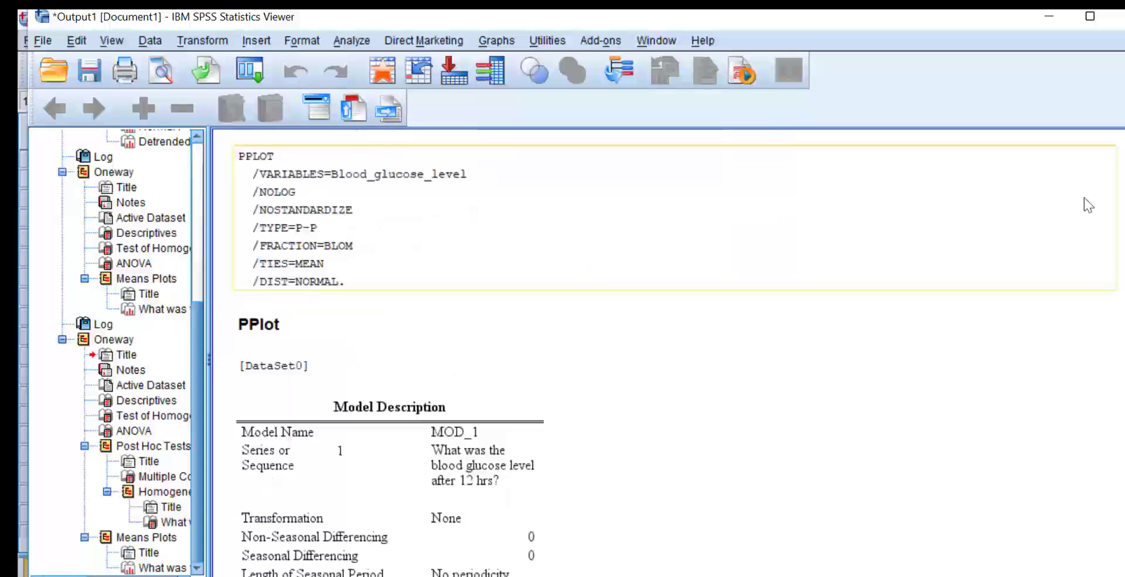
pyautogui.click(160, 478)
pyautogui.hotkey('ctrl', 'a')
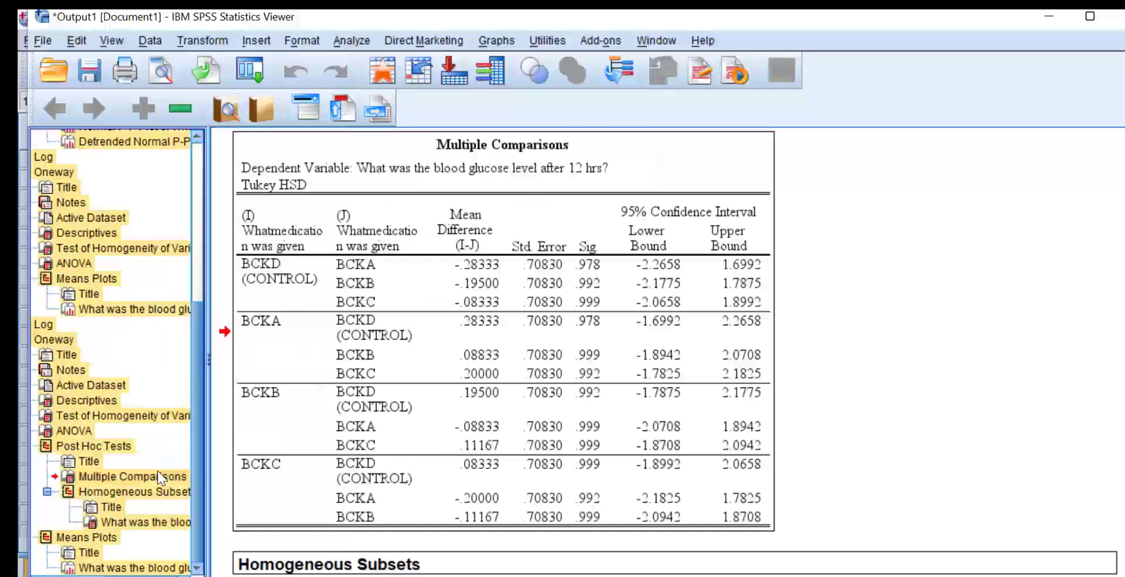
pyautogui.press('Delete')
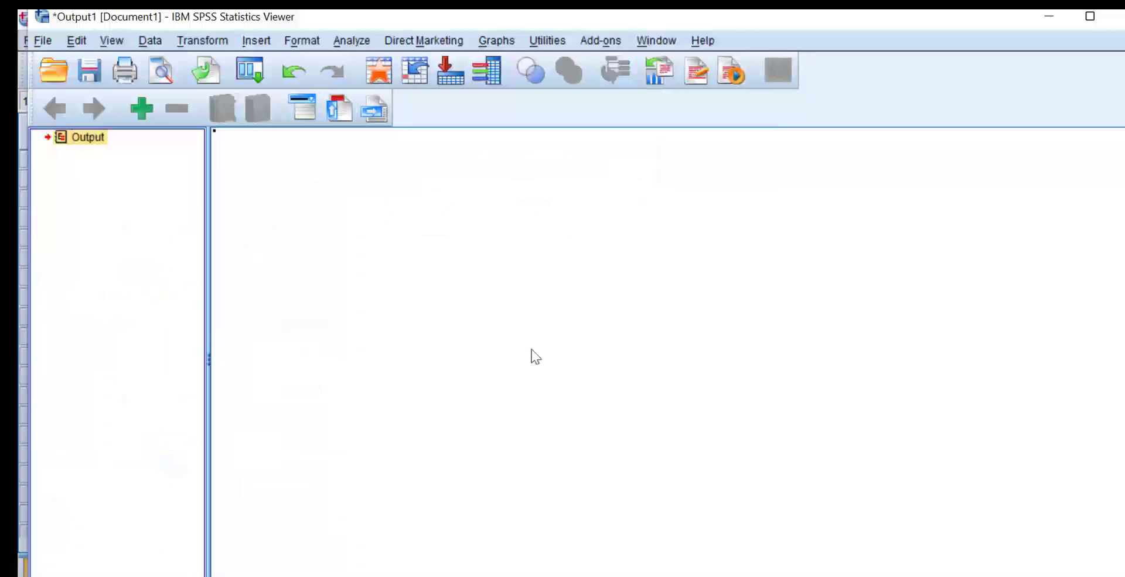
# Step: Set up a General Linear Model Univariate analysis with blood glucose level as dependent variable and medication given as fixed factor
pyautogui.click(353, 41)
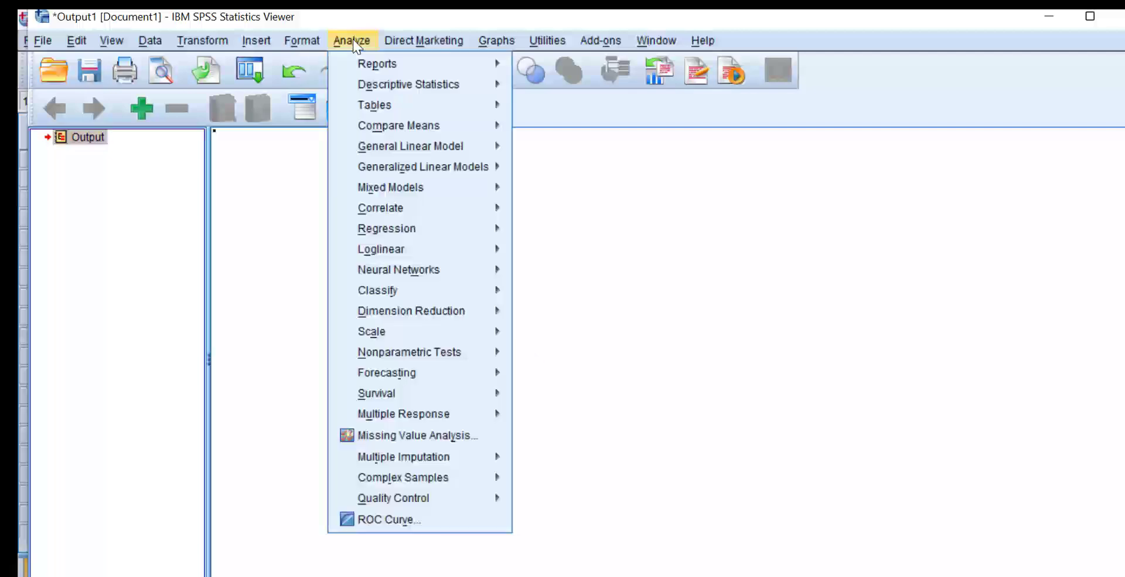
pyautogui.moveTo(410, 146)
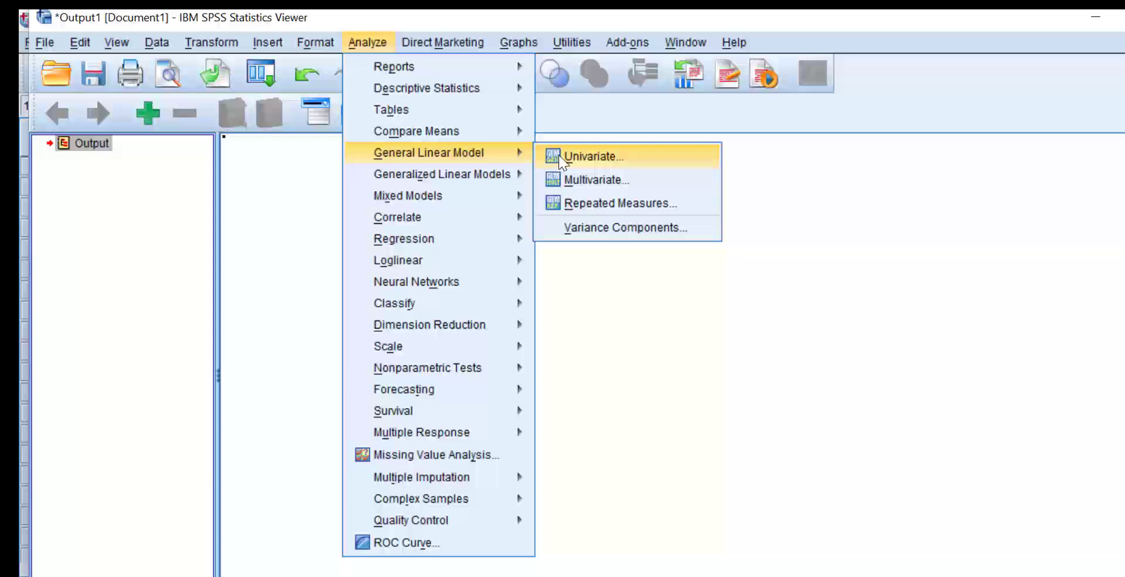
pyautogui.click(589, 155)
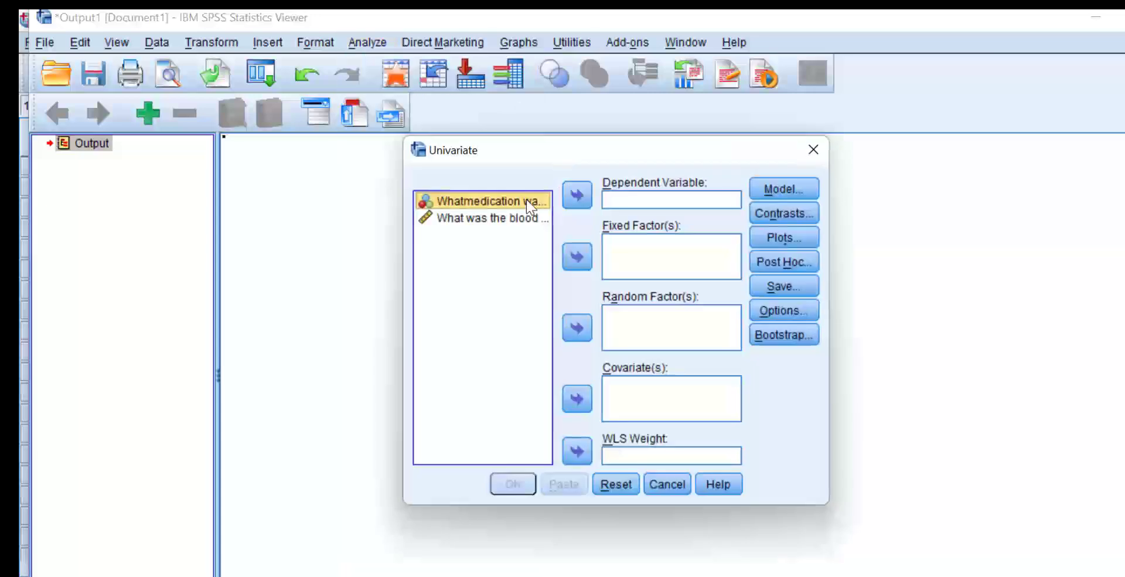
pyautogui.click(461, 224)
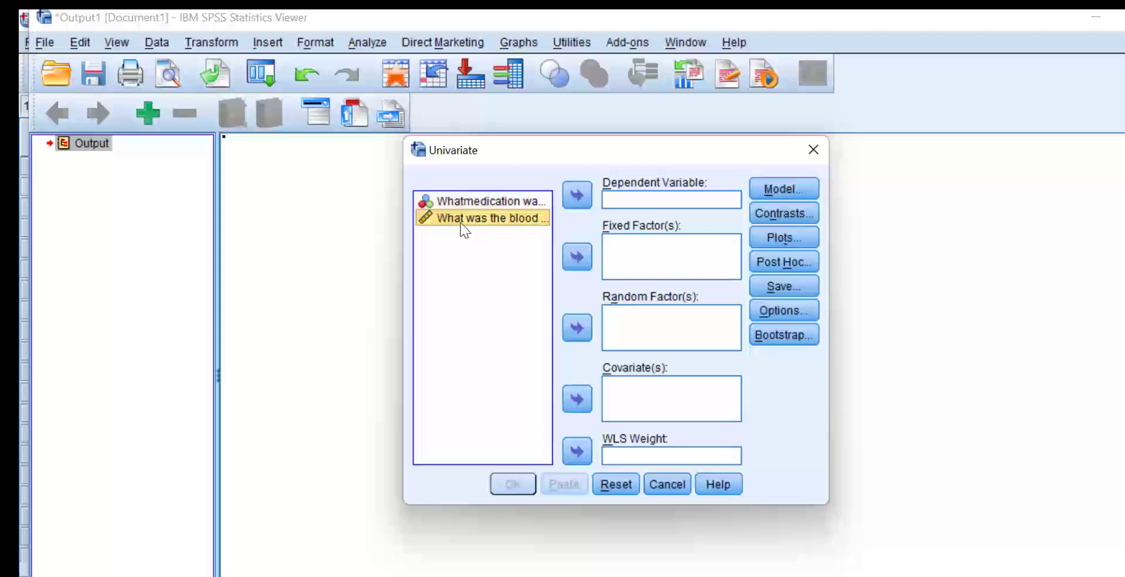
pyautogui.click(580, 197)
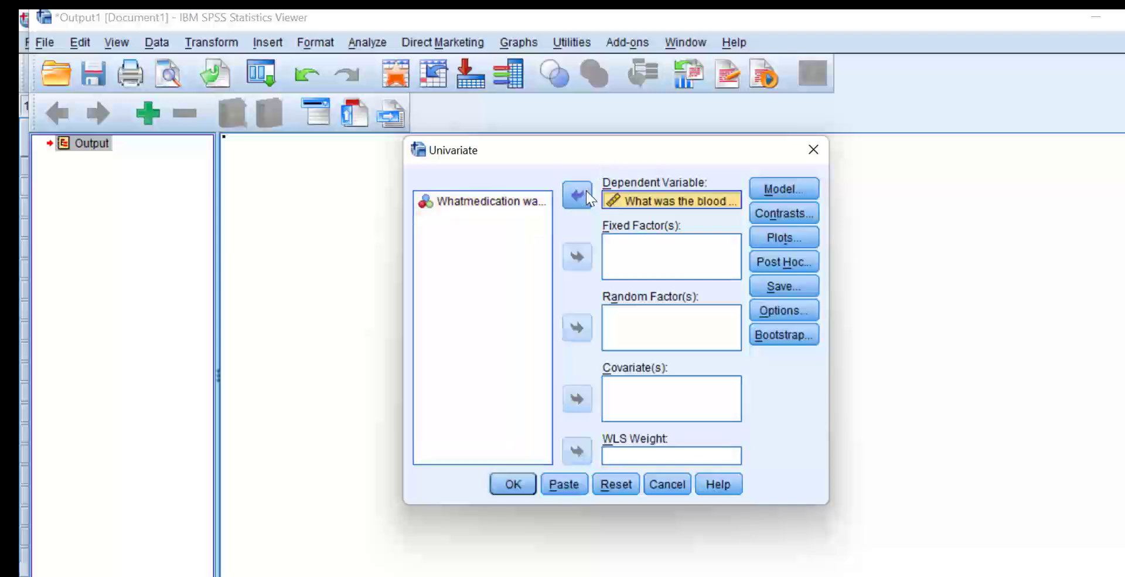
pyautogui.click(485, 205)
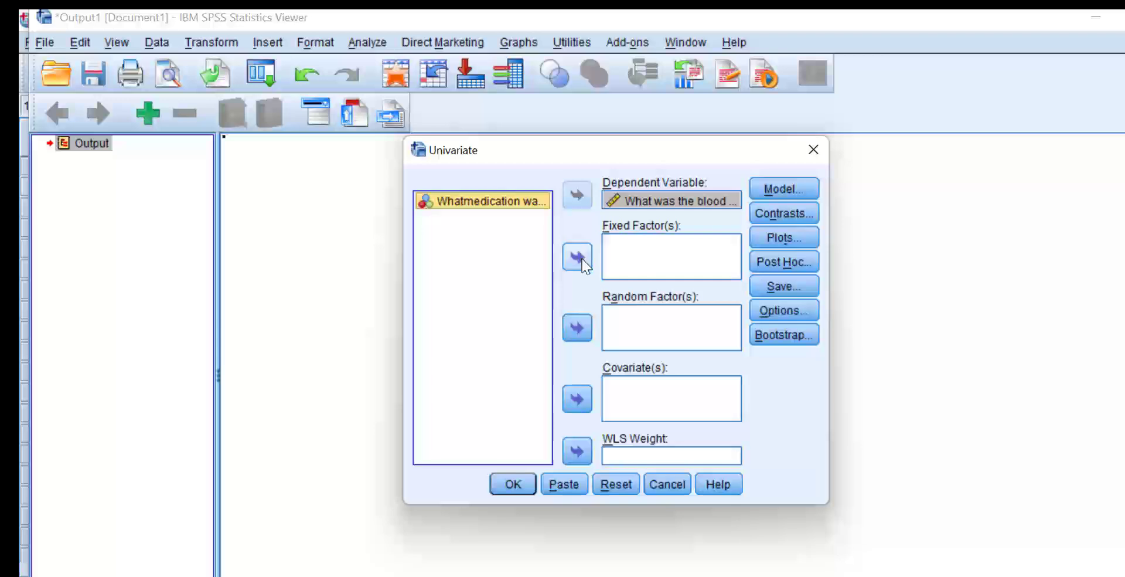
pyautogui.click(582, 256)
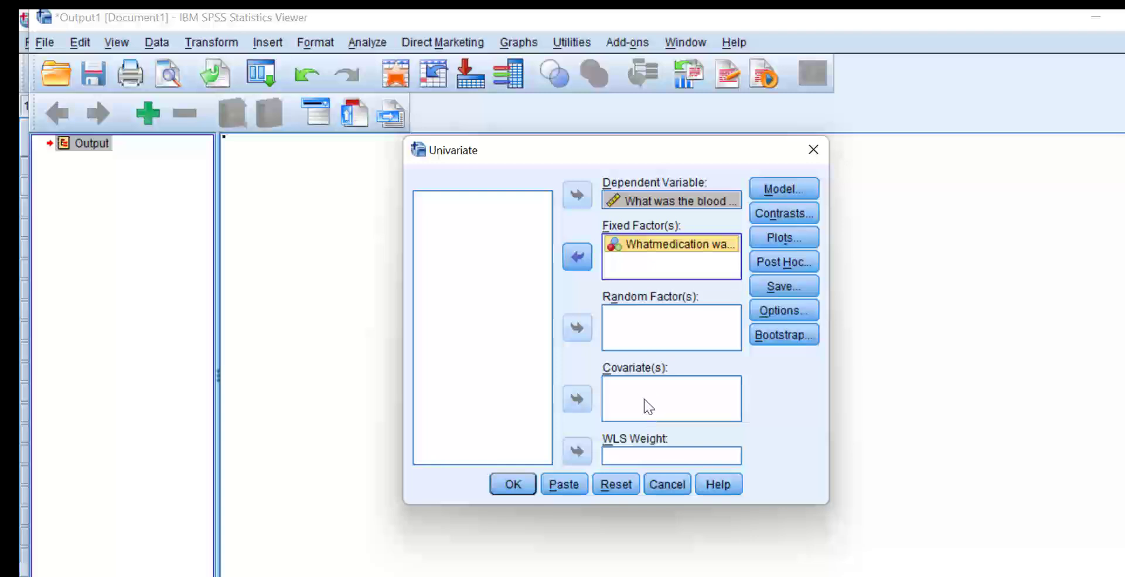
# Step: Review the Univariate model, contrasts and profile plots settings, keeping the full factorial model and no contrast for medication_given
pyautogui.click(790, 190)
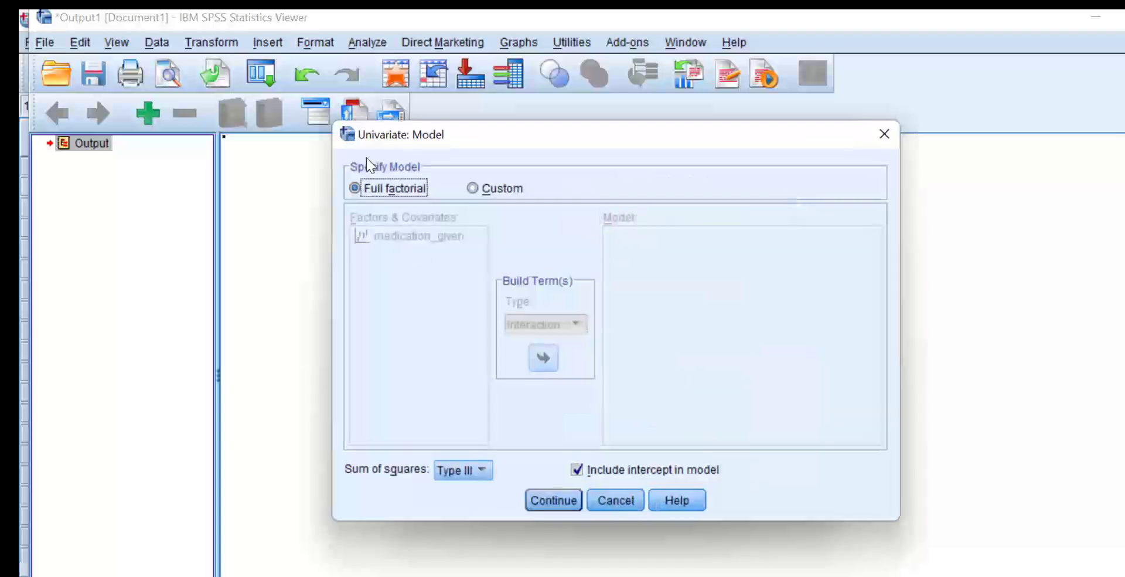
pyautogui.click(560, 500)
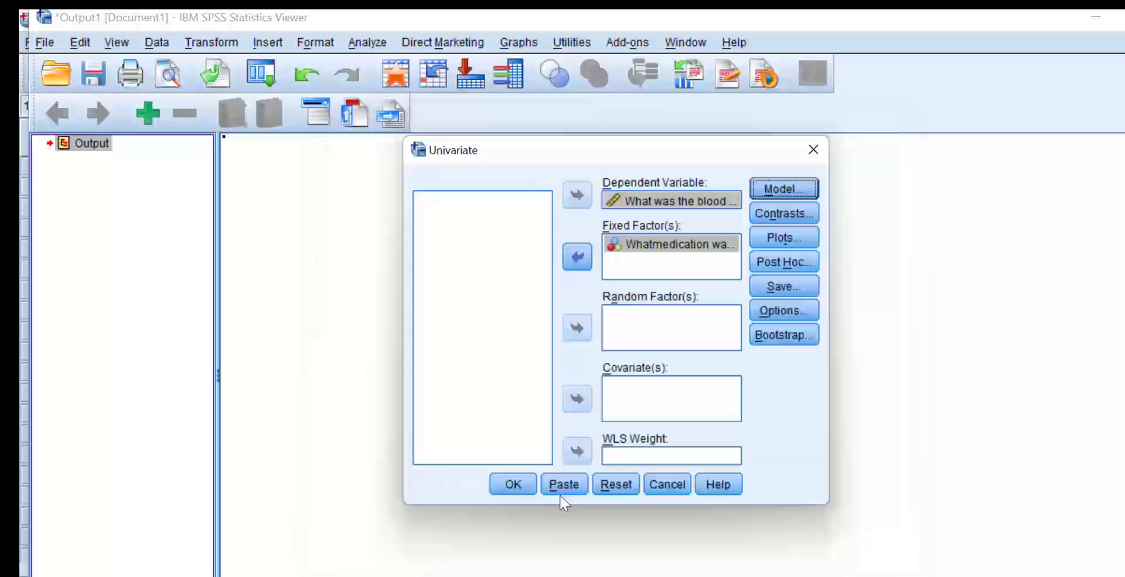
pyautogui.click(788, 217)
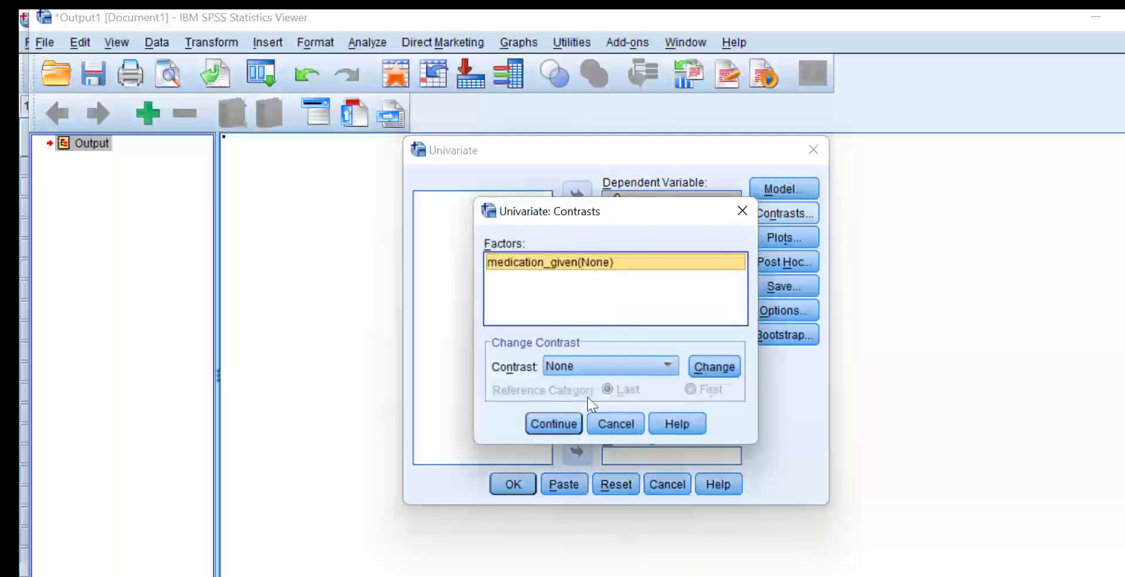
pyautogui.click(565, 424)
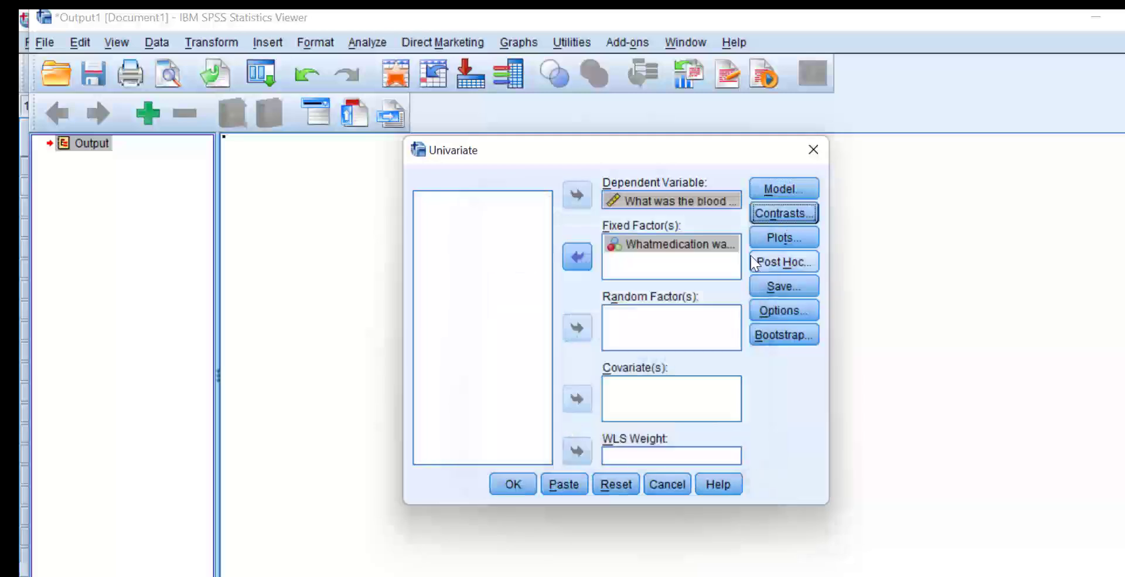
pyautogui.click(773, 240)
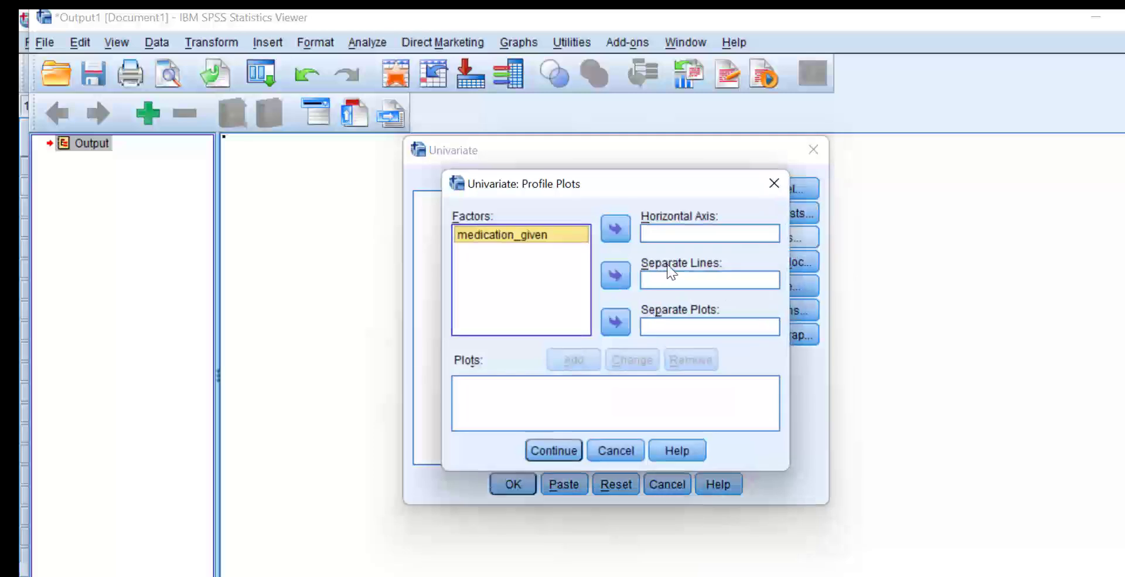
pyautogui.click(774, 183)
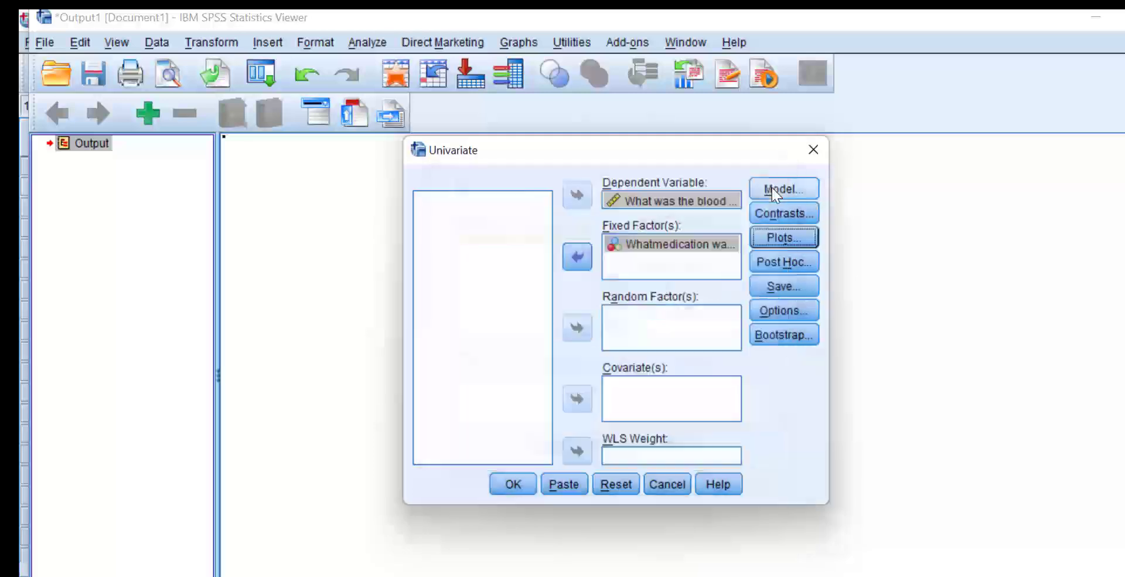
# Step: Request Tukey post hoc tests for medication_given in the Univariate analysis
pyautogui.click(783, 265)
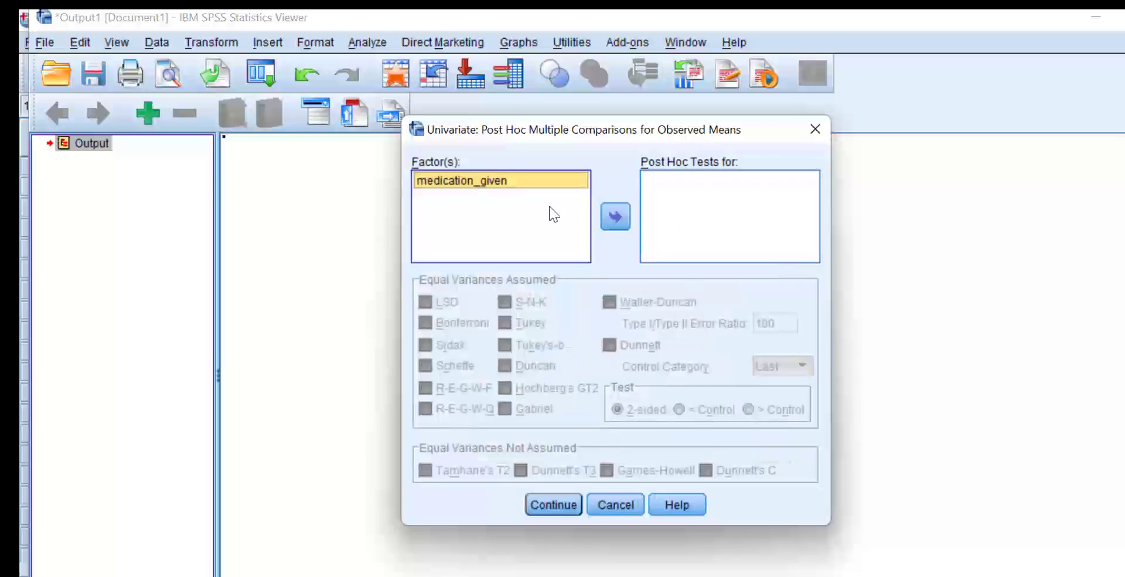
pyautogui.click(816, 132)
pyautogui.click(787, 265)
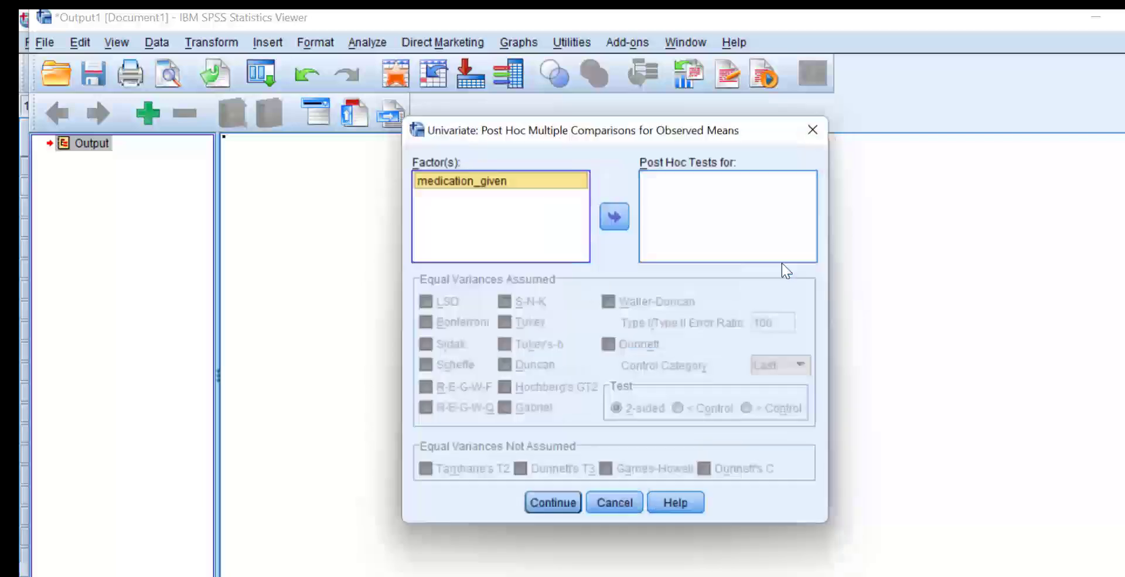
pyautogui.click(616, 217)
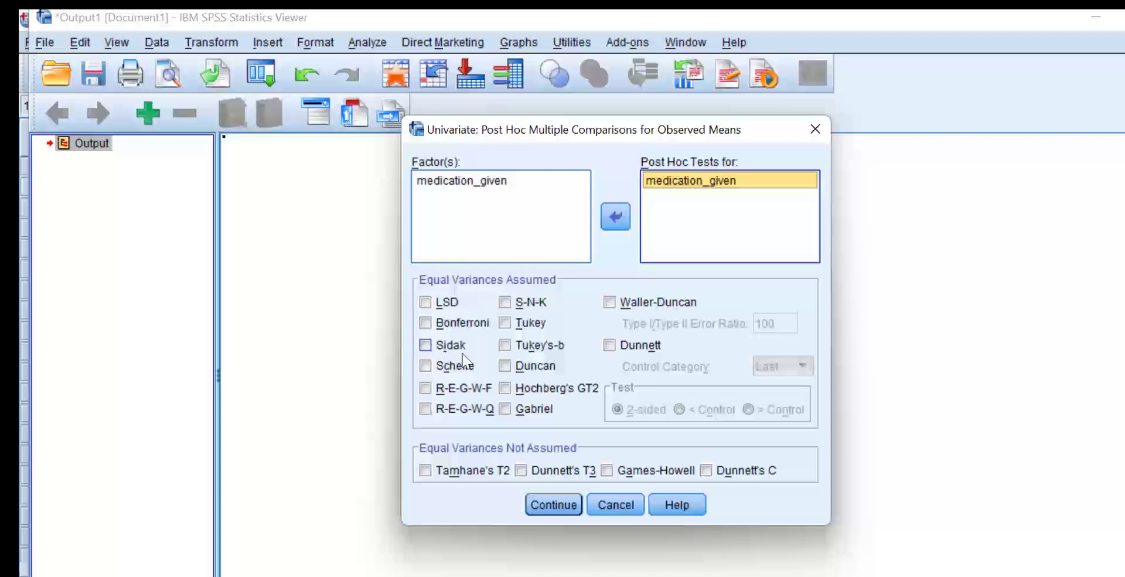
pyautogui.click(564, 505)
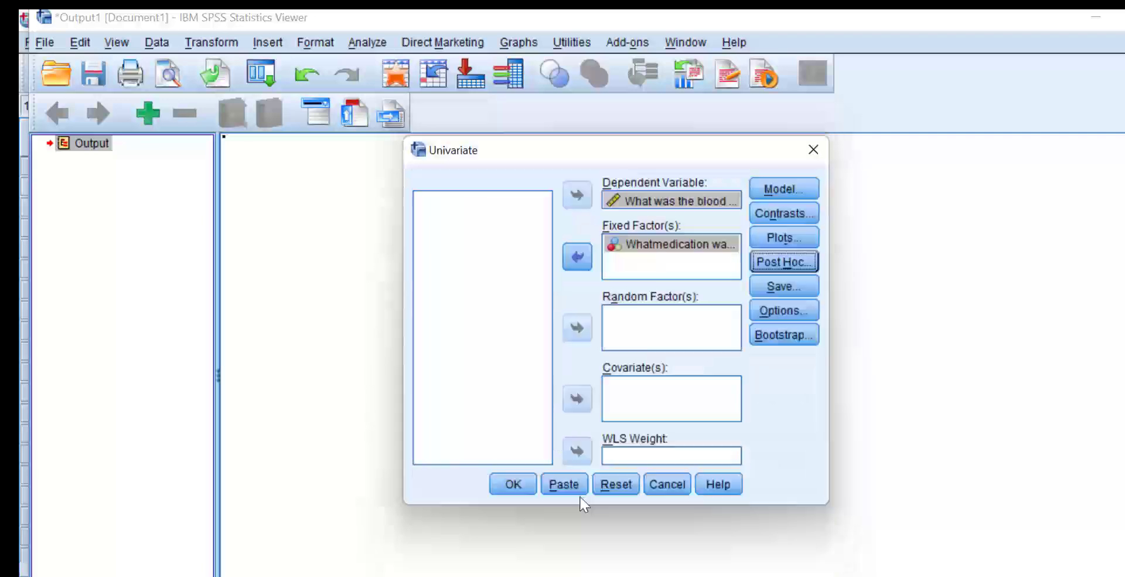
pyautogui.click(782, 263)
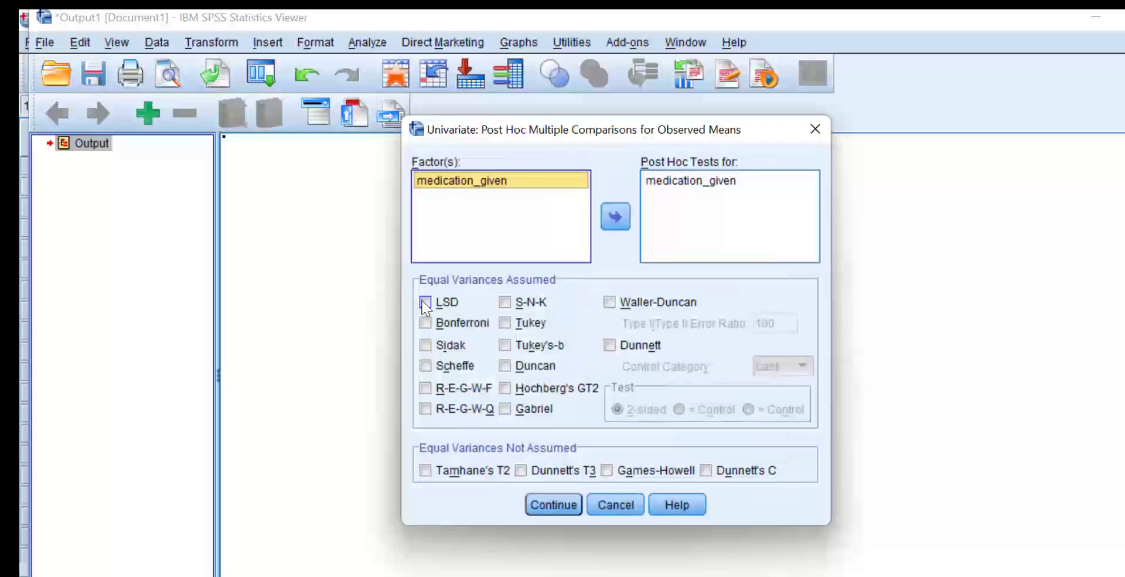
pyautogui.click(504, 323)
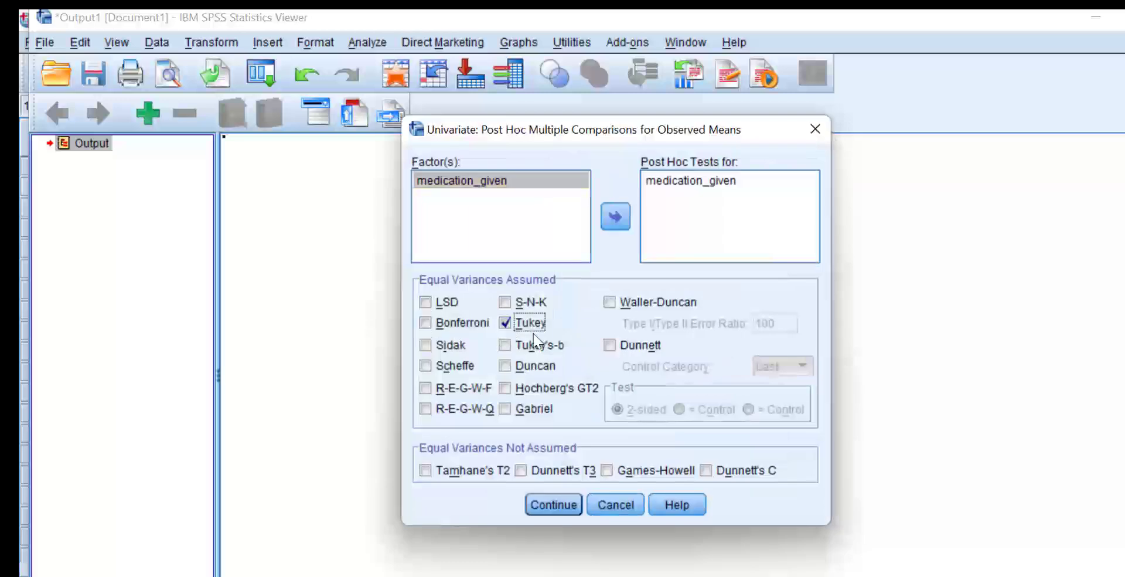
pyautogui.click(554, 505)
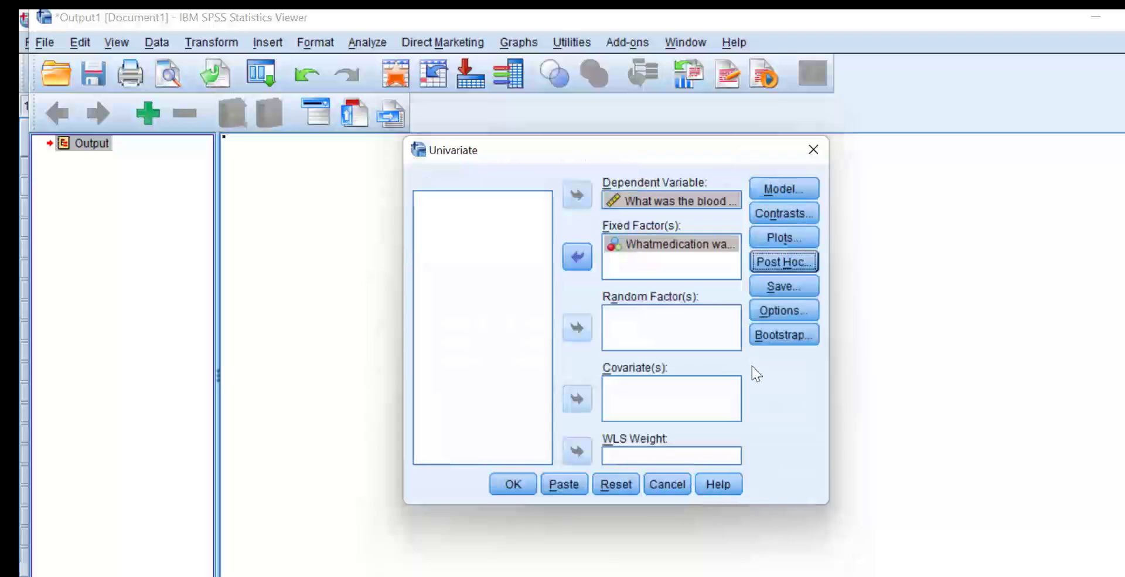
# Step: Set the Univariate analysis to save standardized residuals and unstandardized predicted values
pyautogui.click(784, 286)
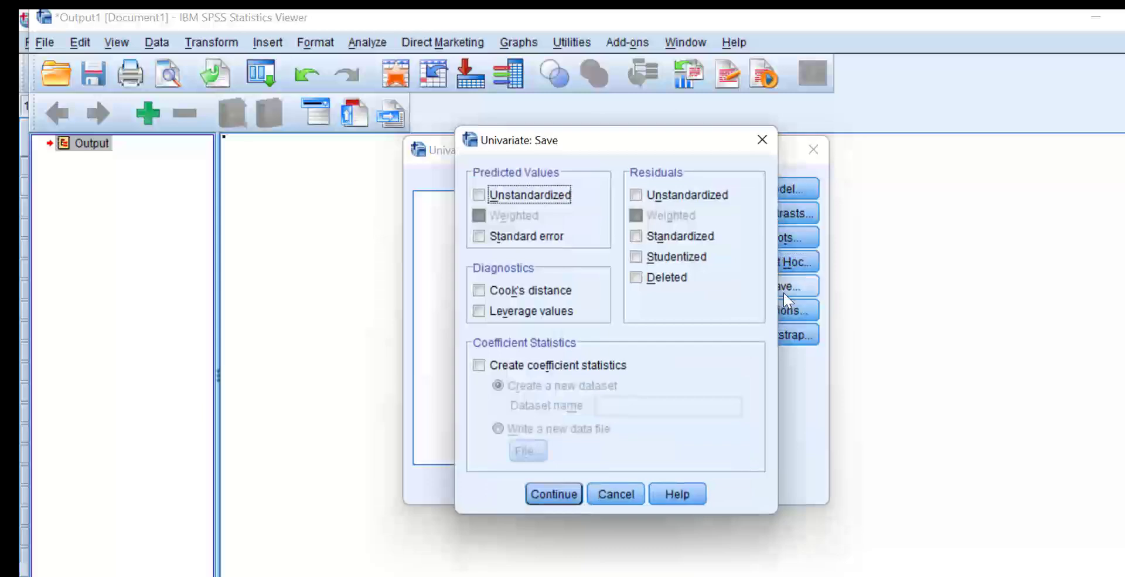
pyautogui.click(637, 238)
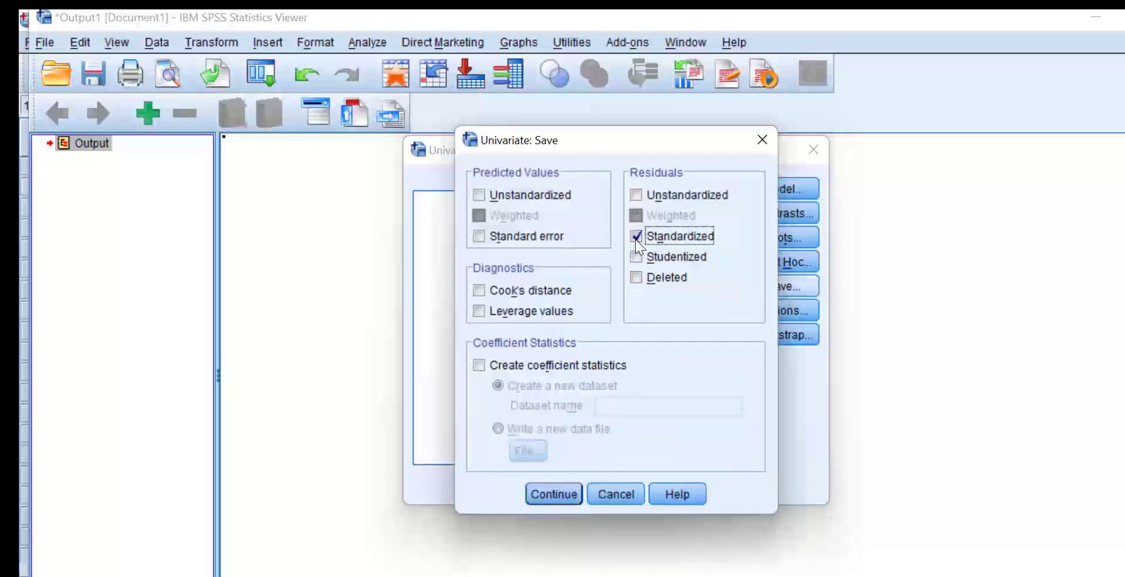
pyautogui.click(484, 206)
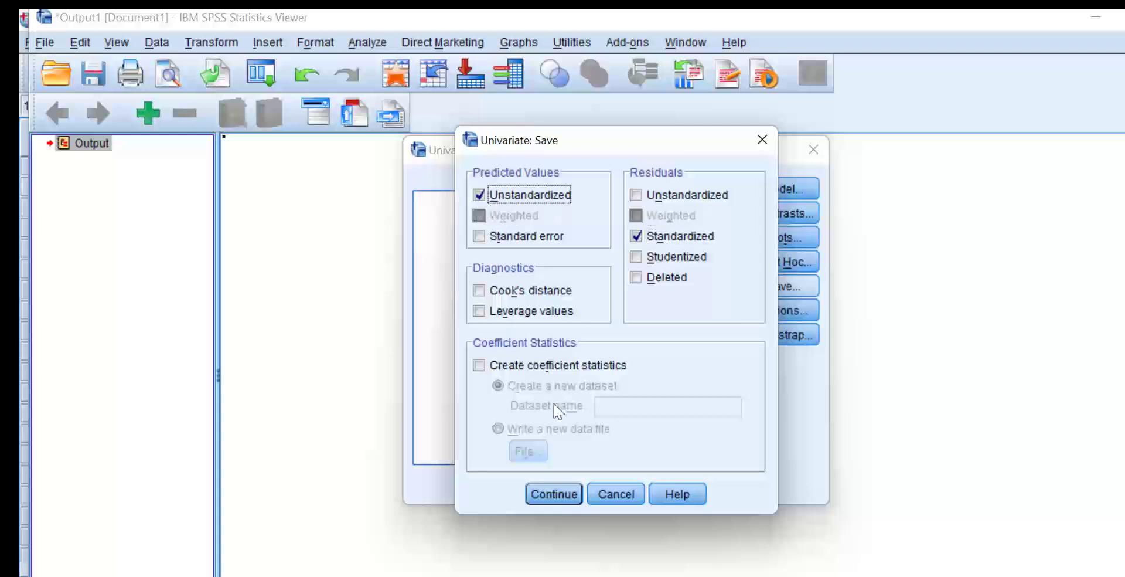
pyautogui.click(554, 495)
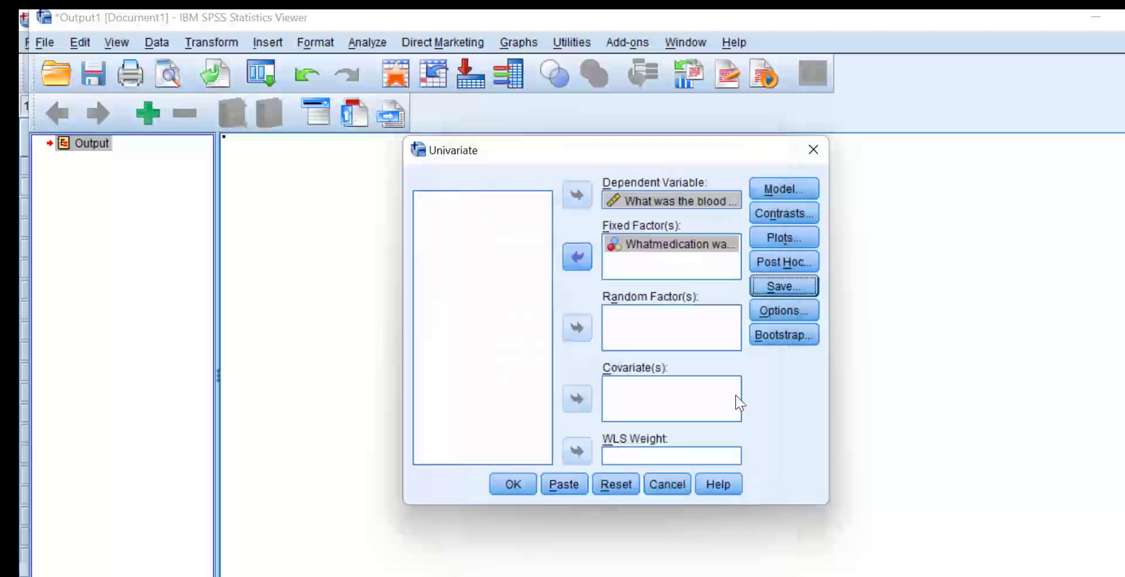
# Step: Display means for (OVERALL) and medication_given with descriptive statistics and estimates of effect size, and run the Univariate analysis
pyautogui.click(773, 311)
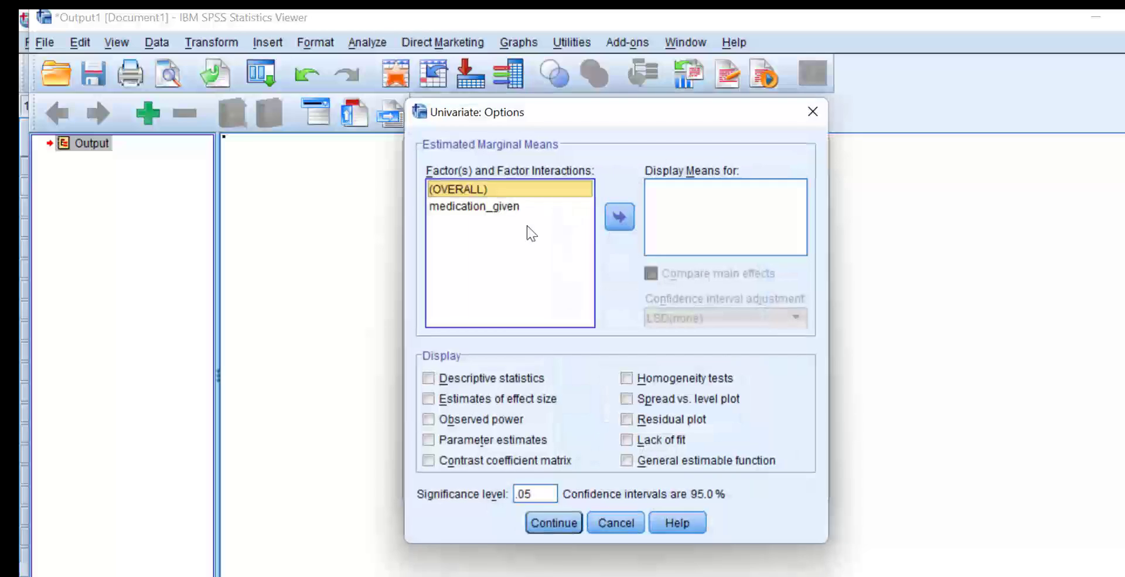
pyautogui.keyDown('shift'); pyautogui.click(519, 211); pyautogui.keyUp('shift')
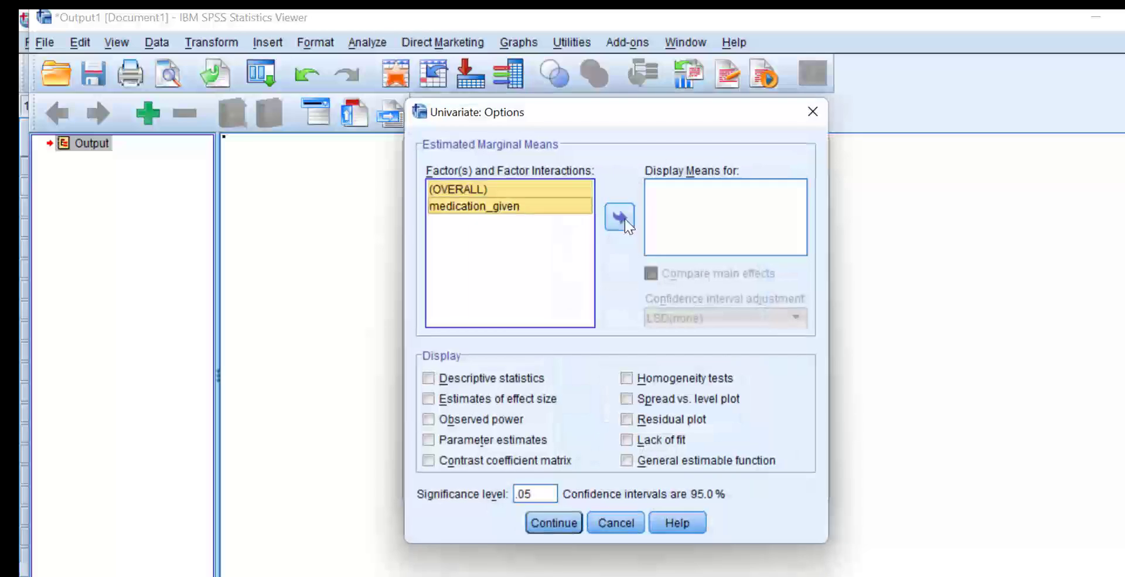
pyautogui.click(620, 217)
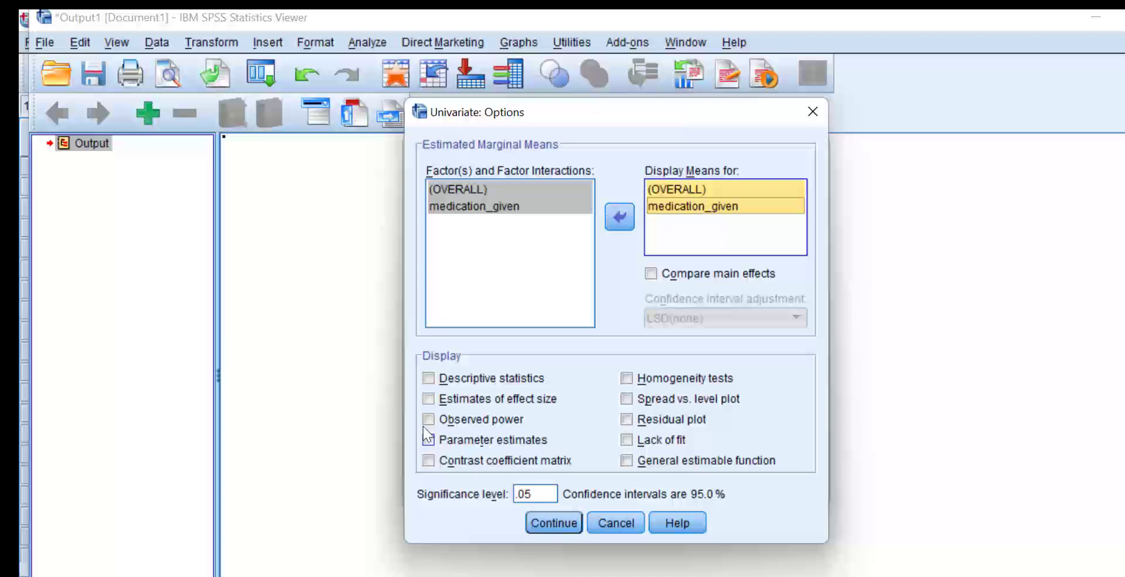
pyautogui.click(429, 399)
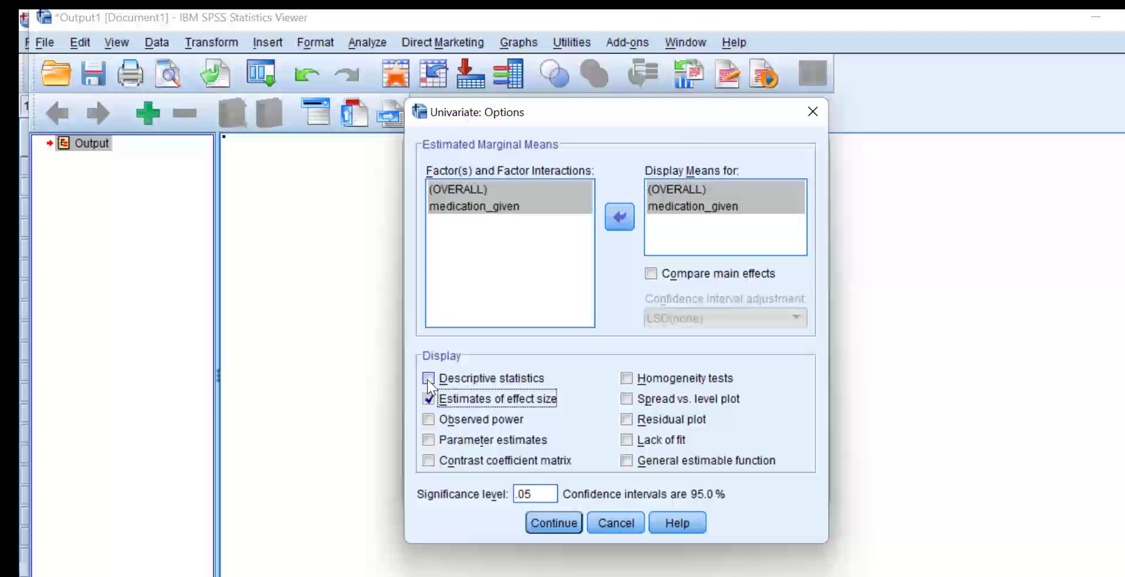
pyautogui.click(429, 378)
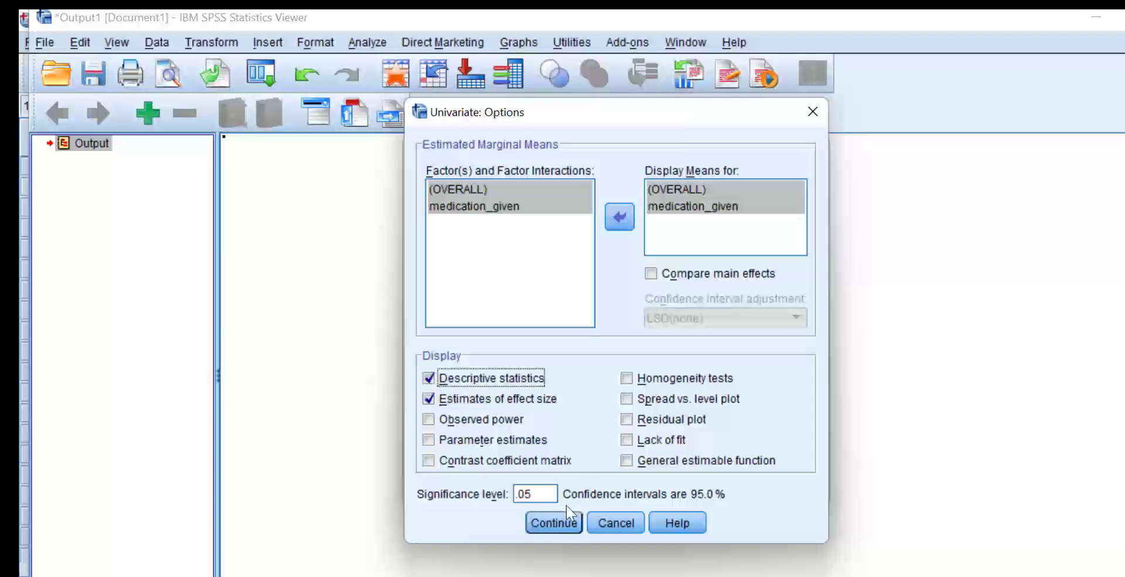
pyautogui.click(555, 522)
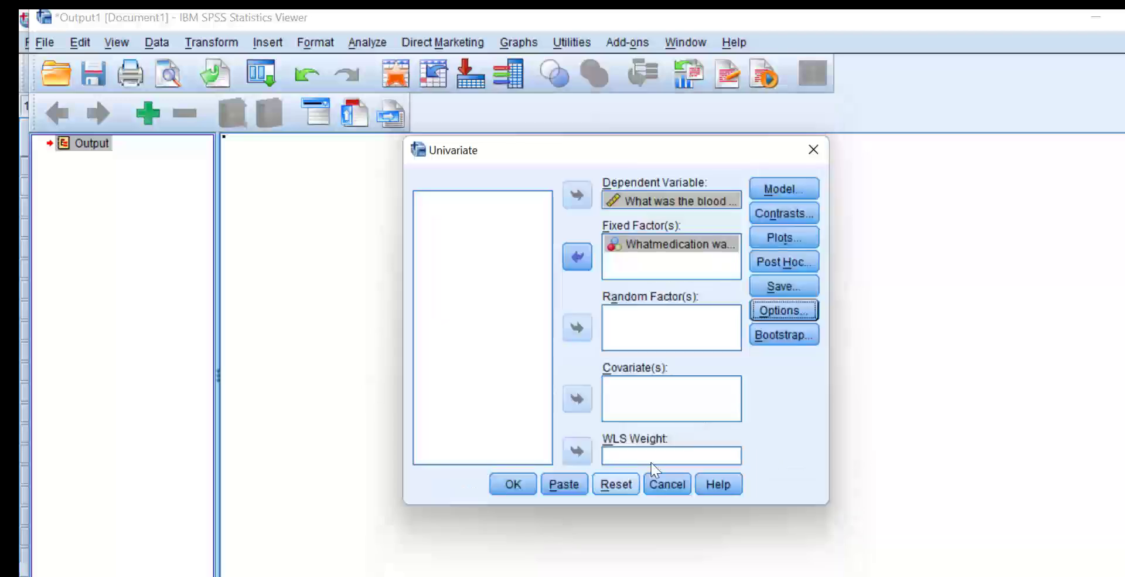
pyautogui.click(519, 492)
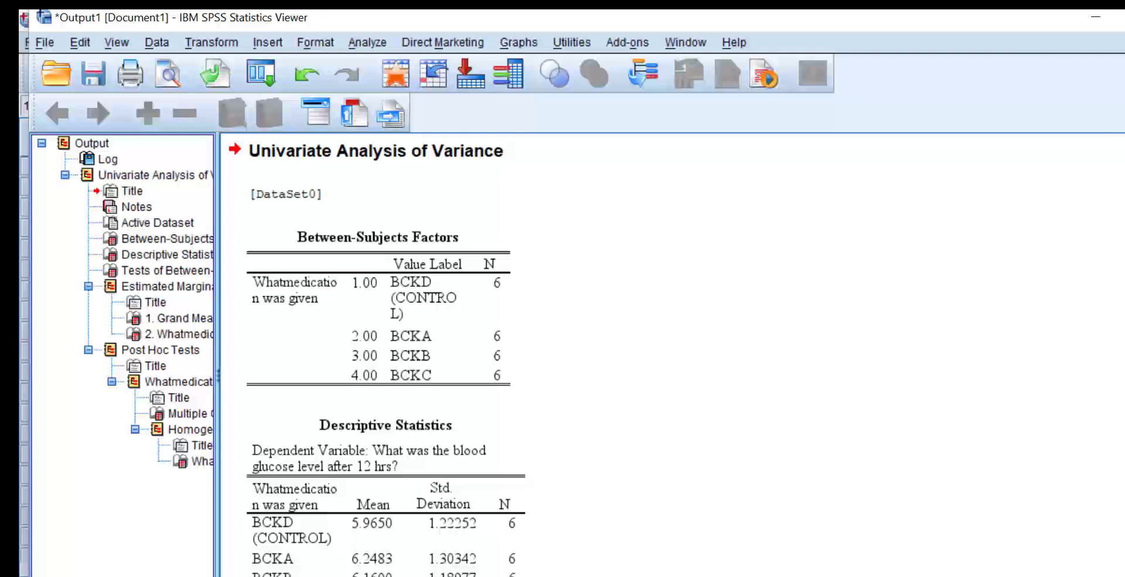
# Step: Examine the Descriptive Statistics, Tests of Between-Subjects Effects and Estimated Marginal Means tables in the Univariate output
pyautogui.click(465, 326)
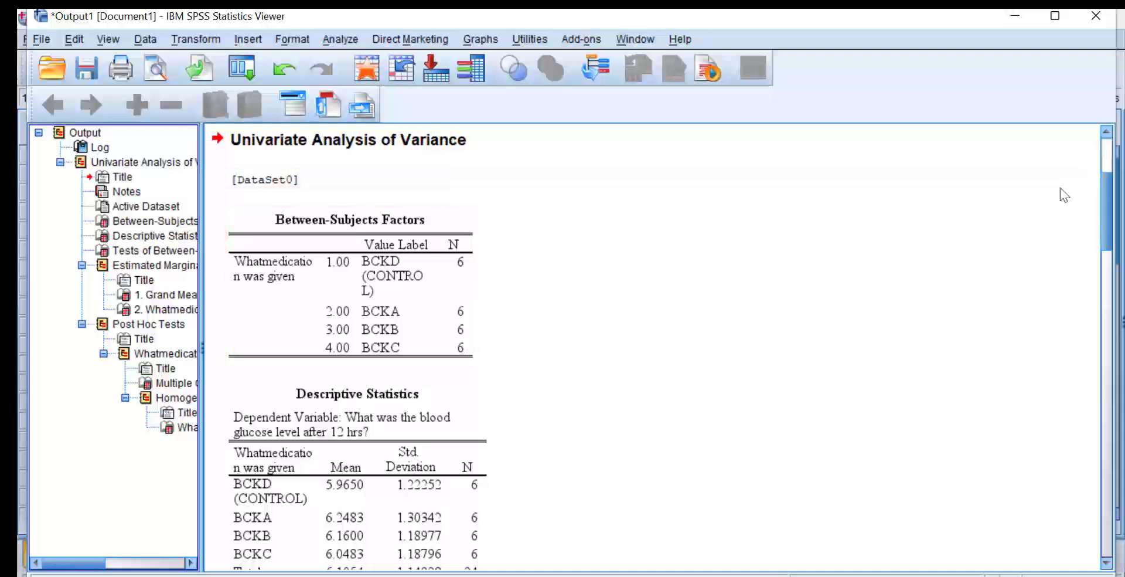
pyautogui.moveTo(1109, 216); pyautogui.dragTo(1115, 258)
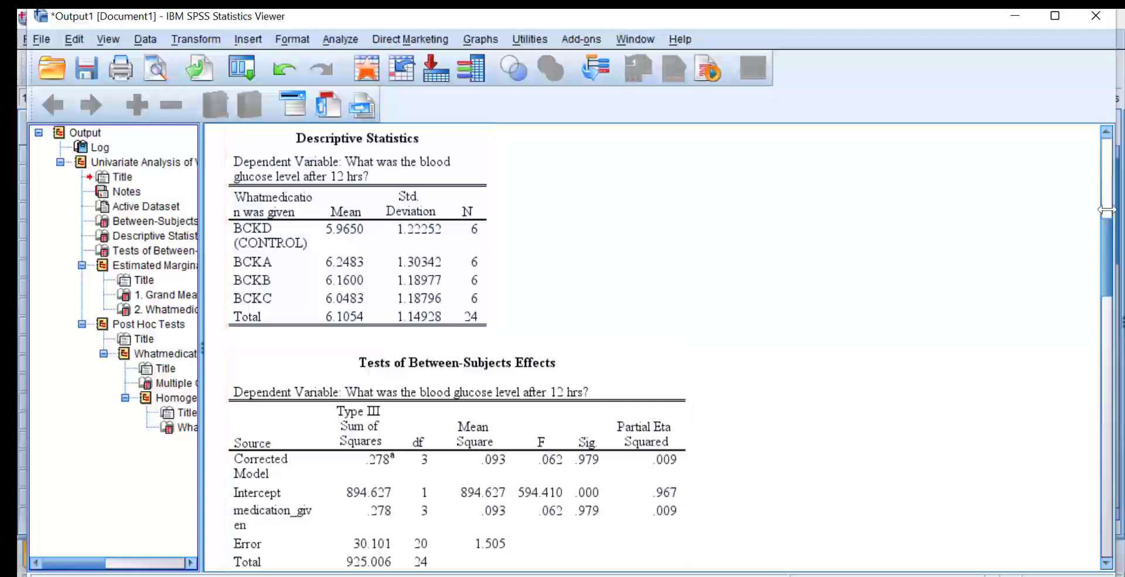
pyautogui.moveTo(1112, 261); pyautogui.dragTo(1113, 287)
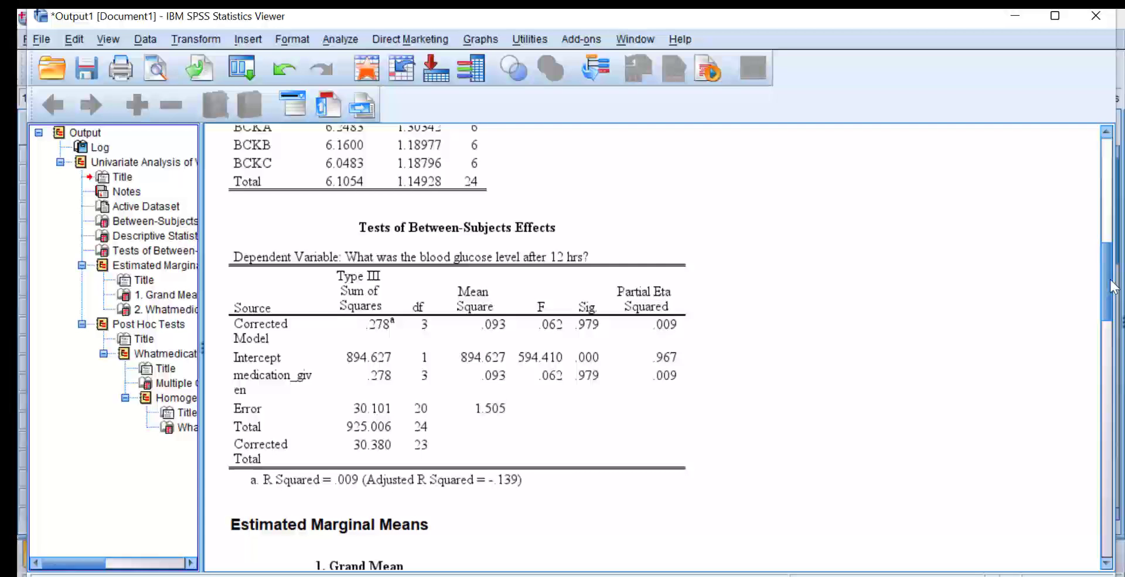
pyautogui.moveTo(1111, 280); pyautogui.dragTo(1111, 280)
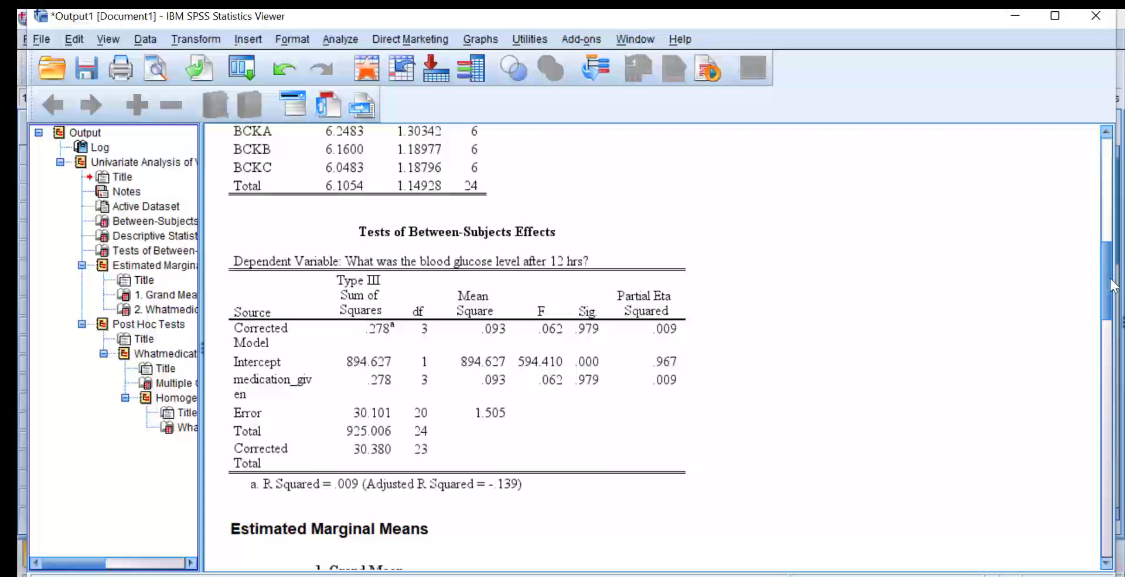
pyautogui.click(633, 316)
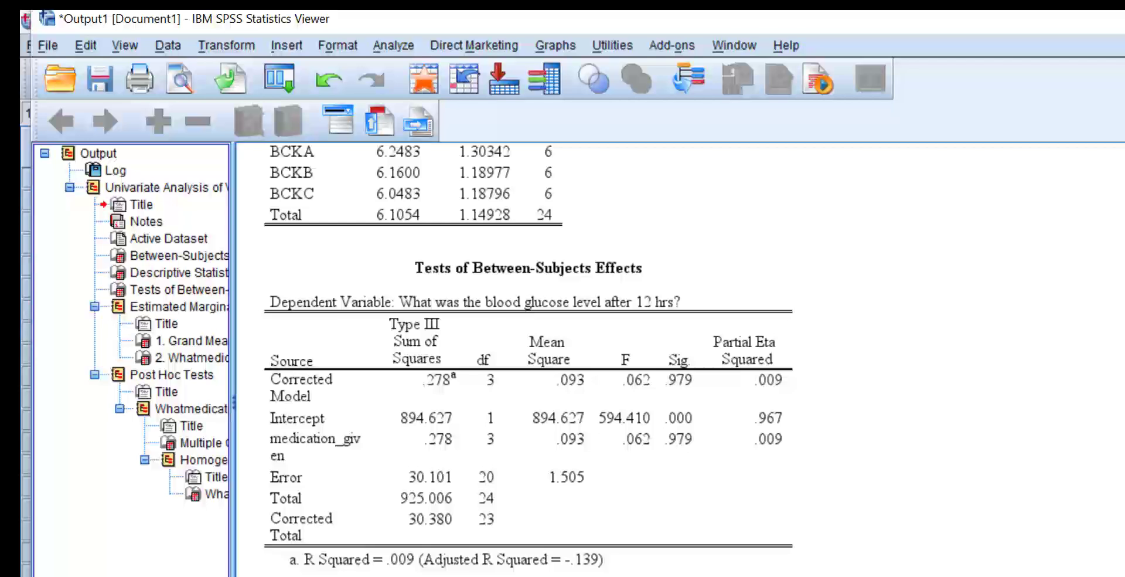
pyautogui.scroll(-10, 529, 357)
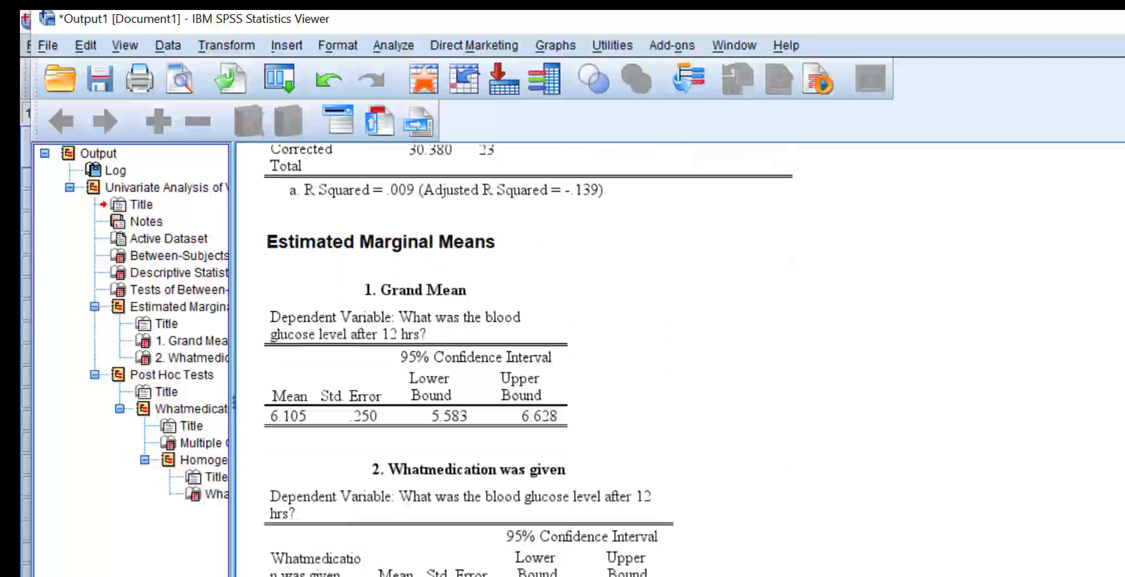
pyautogui.scroll(-2, 529, 357)
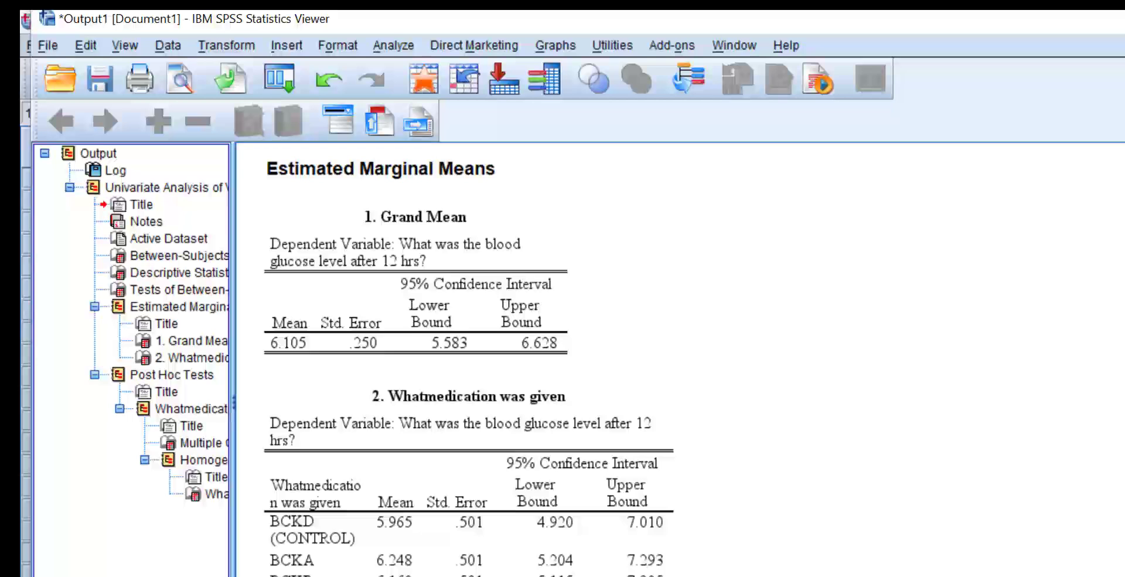
pyautogui.scroll(-1, 470, 364)
pyautogui.scroll(-9, 469, 360)
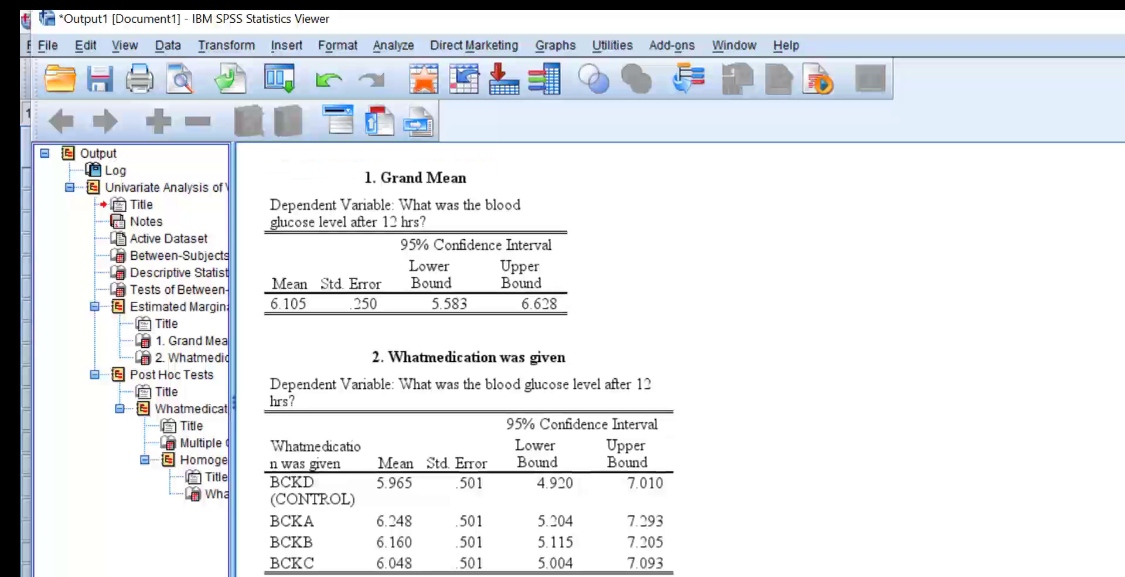
# Step: Review the Tukey HSD Multiple Comparisons and Homogeneous Subsets tables, rechecking the earlier tables of the Univariate output
pyautogui.scroll(-6, 563, 360)
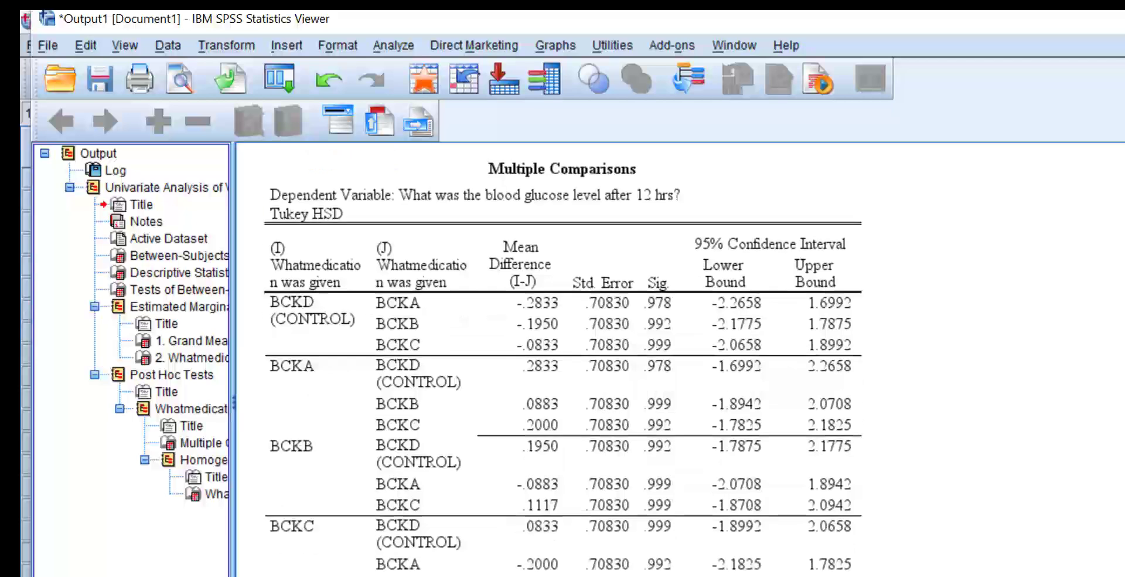
pyautogui.scroll(-10, 562, 360)
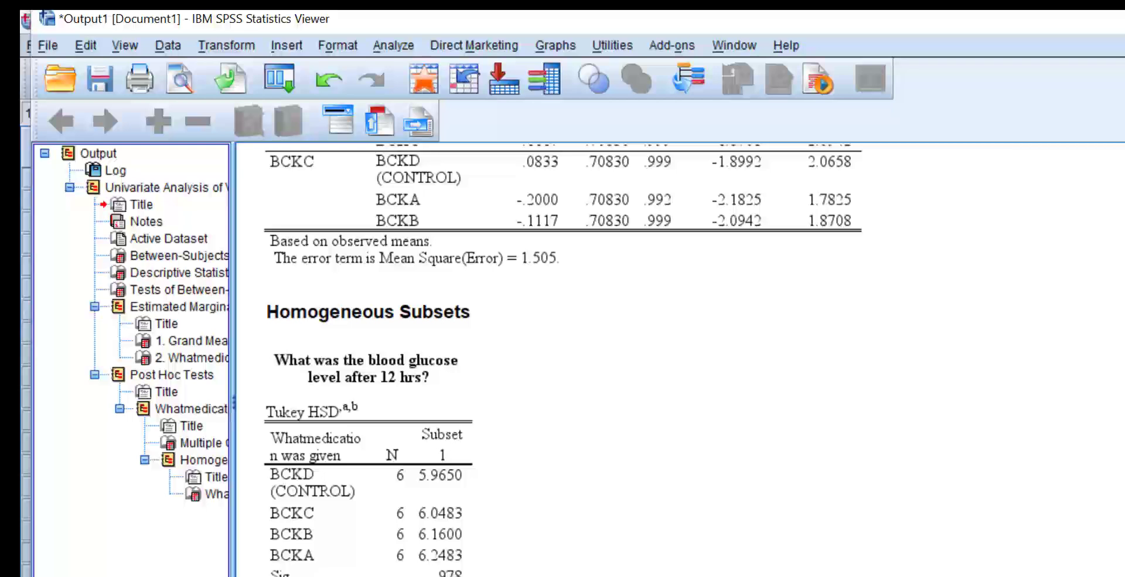
pyautogui.scroll(-3, 562, 360)
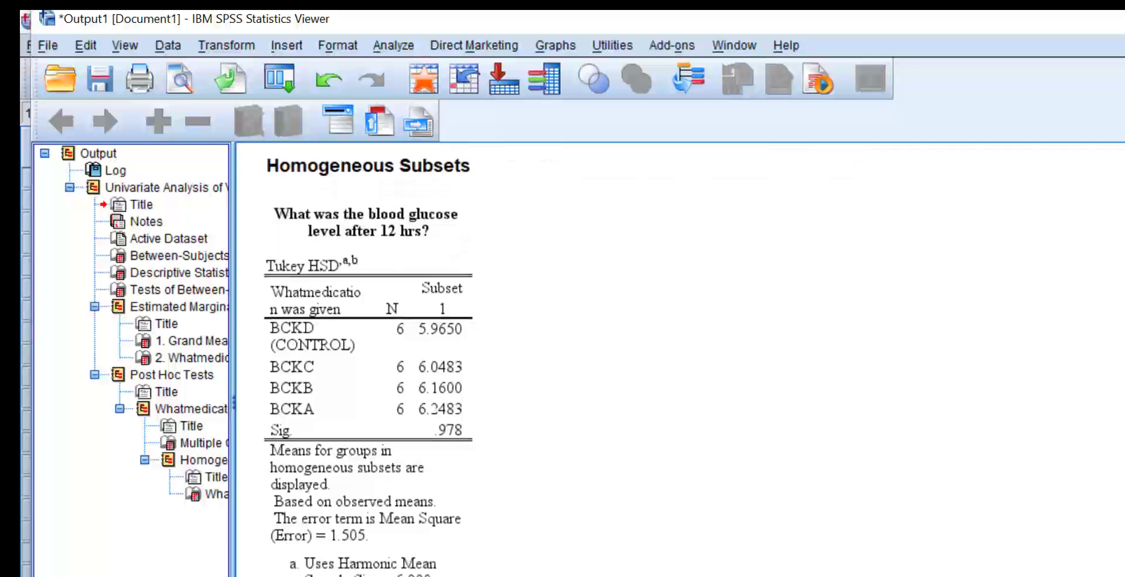
pyautogui.scroll(4, 563, 360)
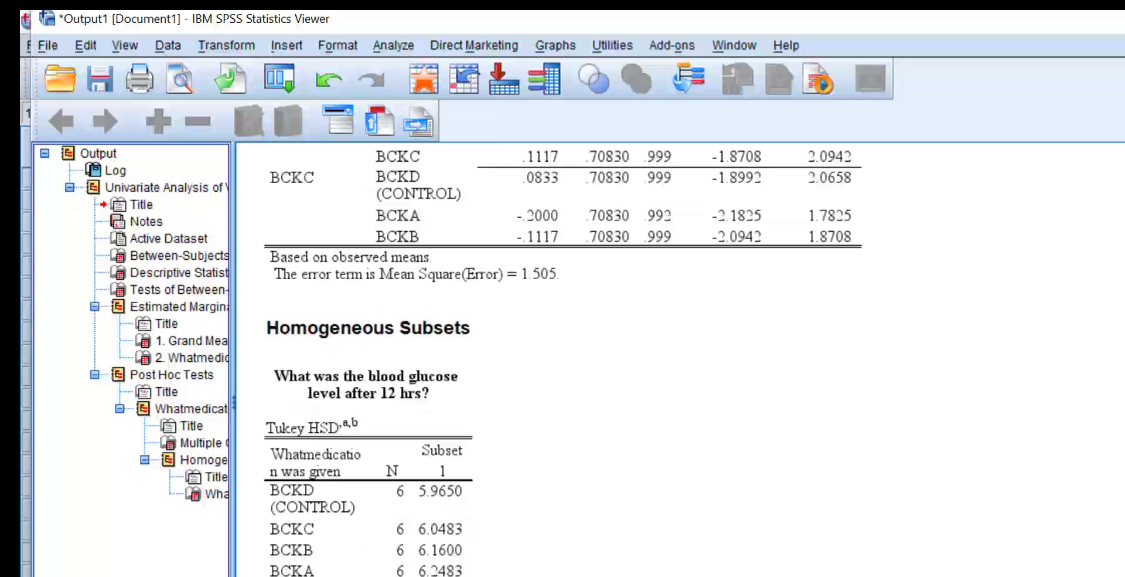
pyautogui.scroll(-4, 563, 360)
pyautogui.scroll(20, 562, 360)
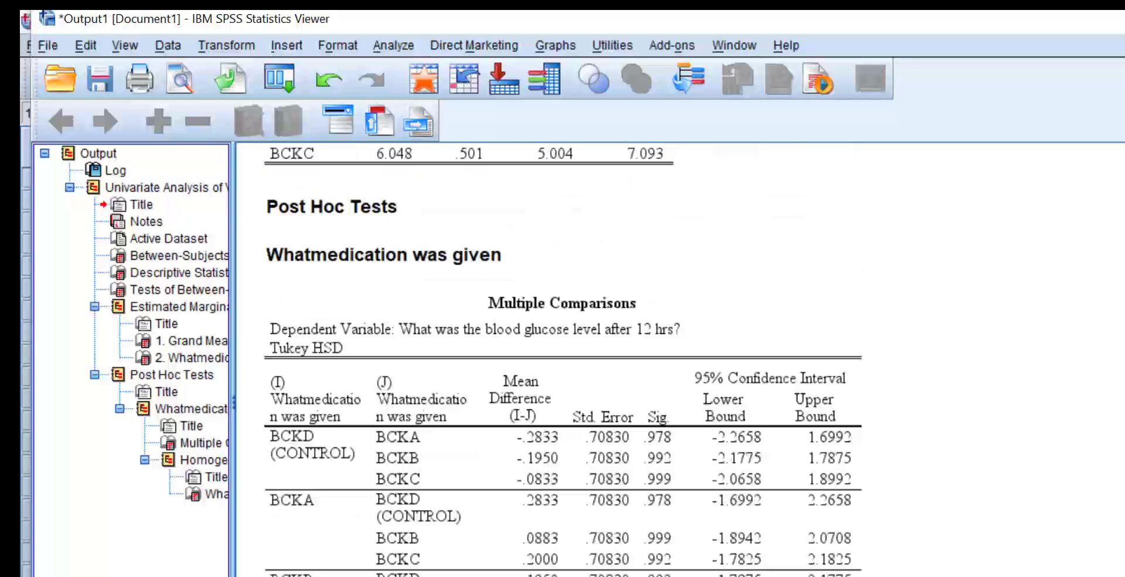
pyautogui.scroll(-20, 563, 360)
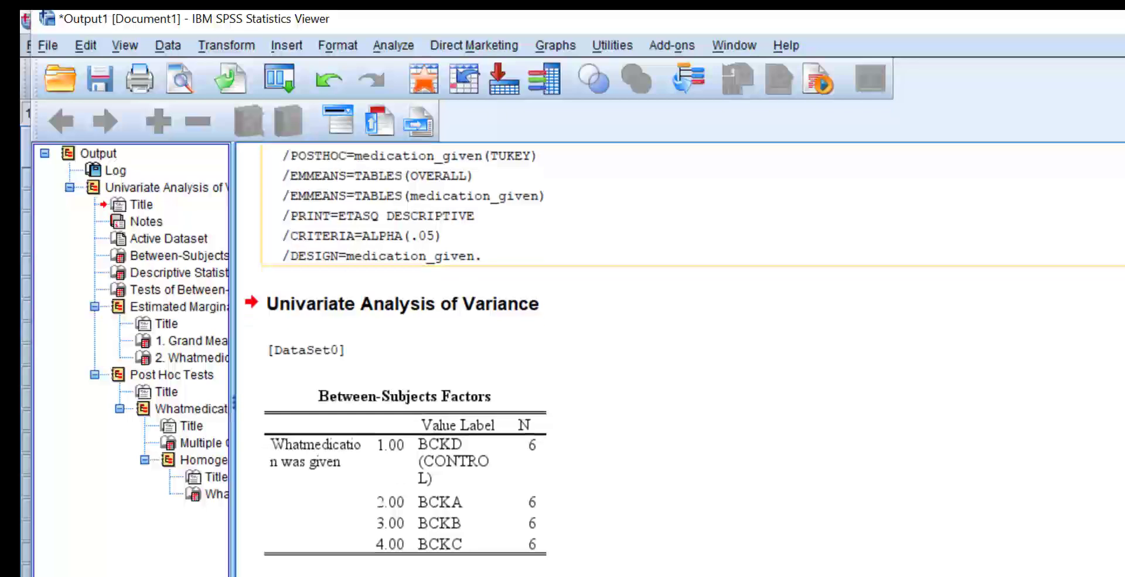
pyautogui.scroll(-9, 563, 360)
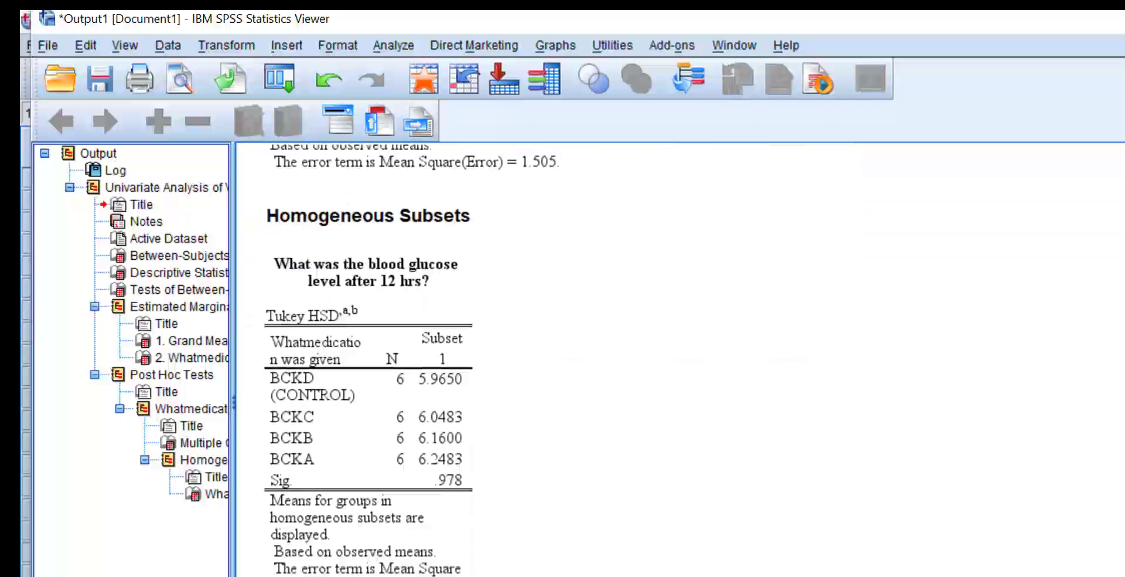
pyautogui.scroll(-1, 563, 360)
pyautogui.scroll(20, 562, 360)
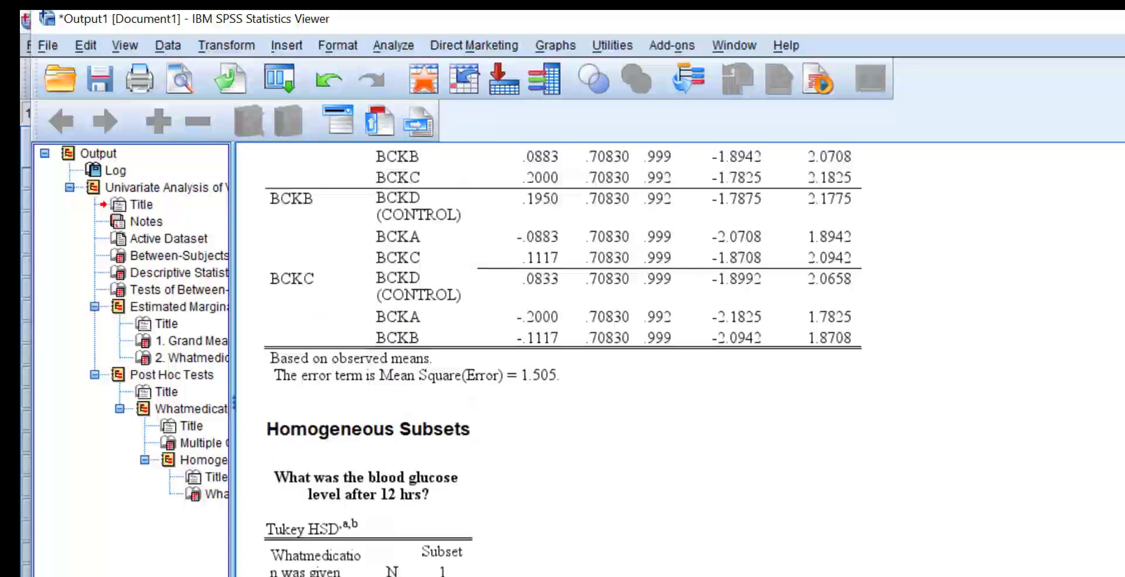
pyautogui.scroll(11, 563, 360)
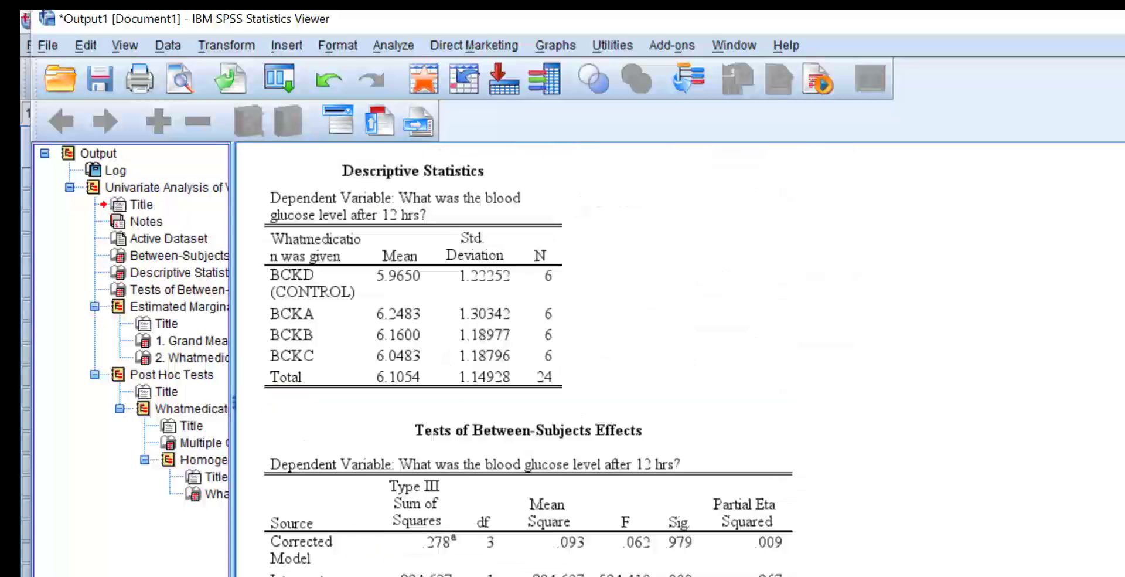
# Step: Recheck the start of the Univariate output, and inspect the saved ZRE_1 residuals in the Data Editor
pyautogui.scroll(5, 563, 360)
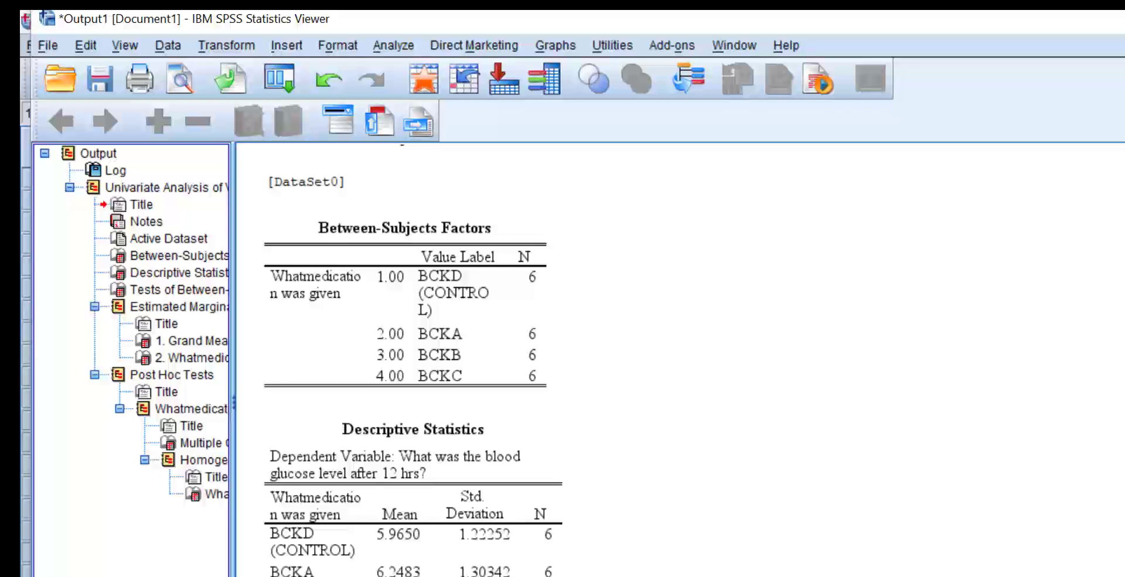
pyautogui.scroll(5, 563, 360)
pyautogui.scroll(1, 680, 360)
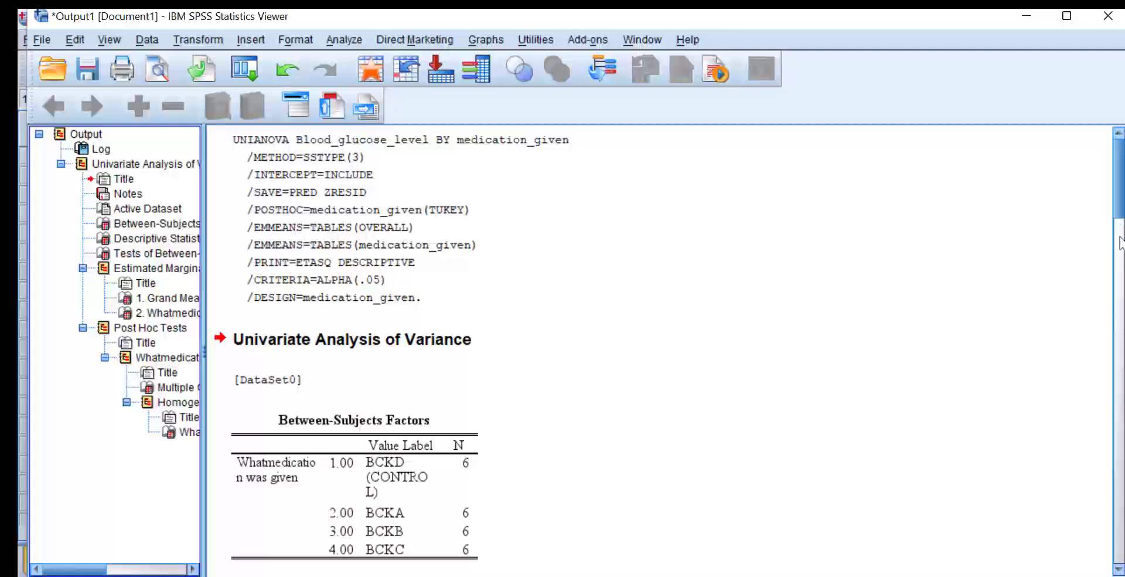
pyautogui.click(772, 576)
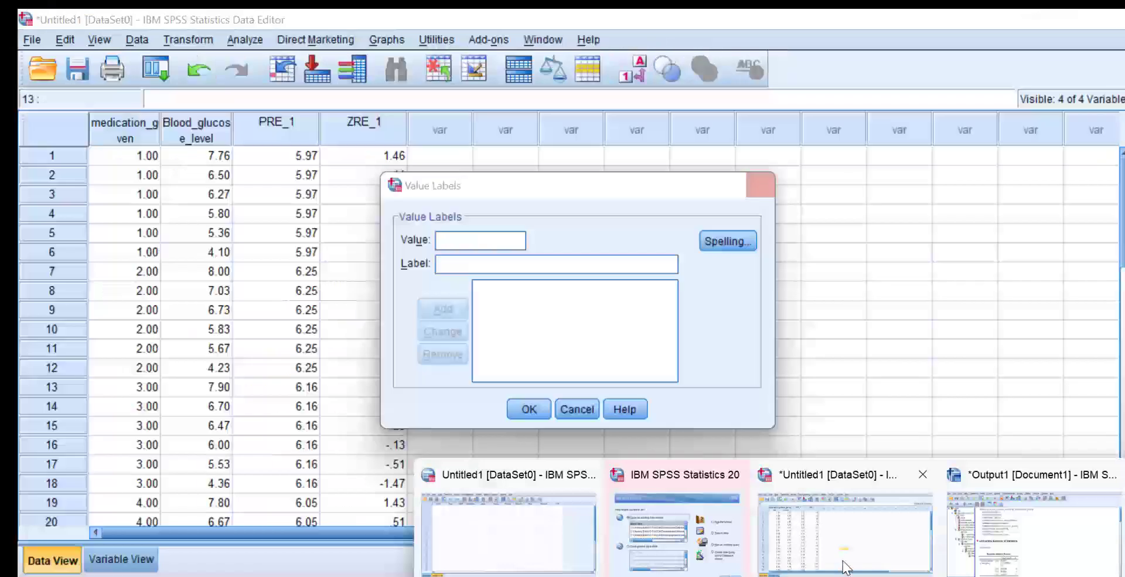
pyautogui.click(844, 563)
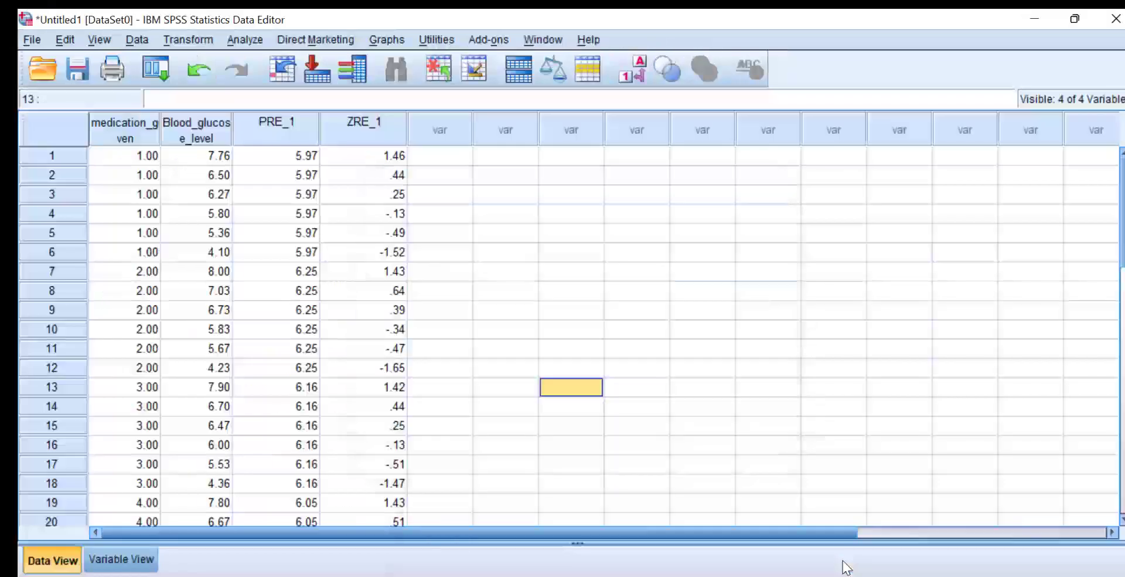
pyautogui.click(358, 126)
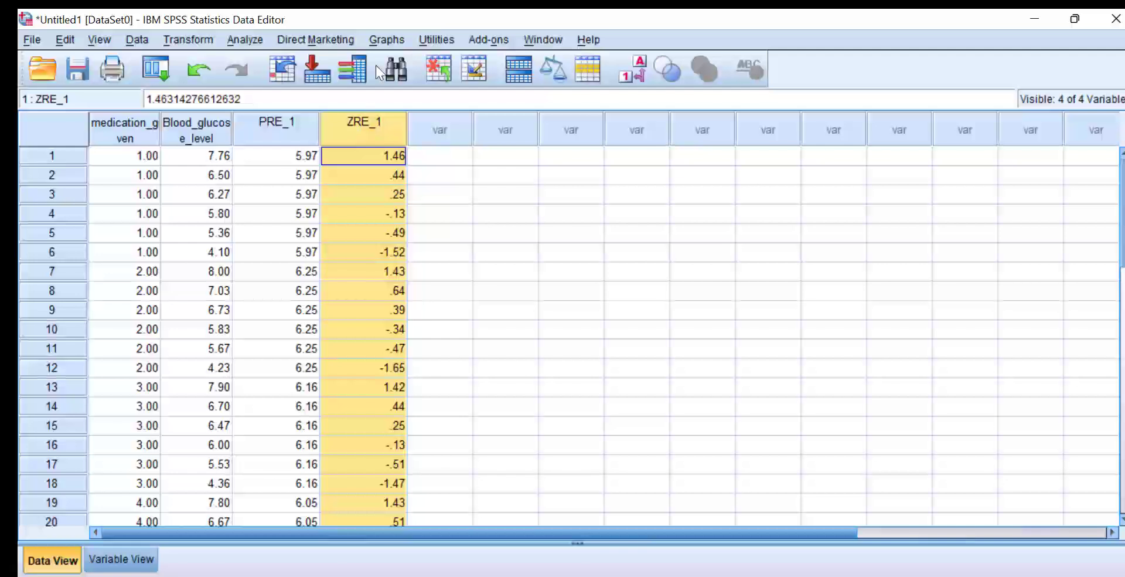
# Step: Open the Chart Builder and remove the blood glucose variable from the histogram's X axis
pyautogui.click(387, 40)
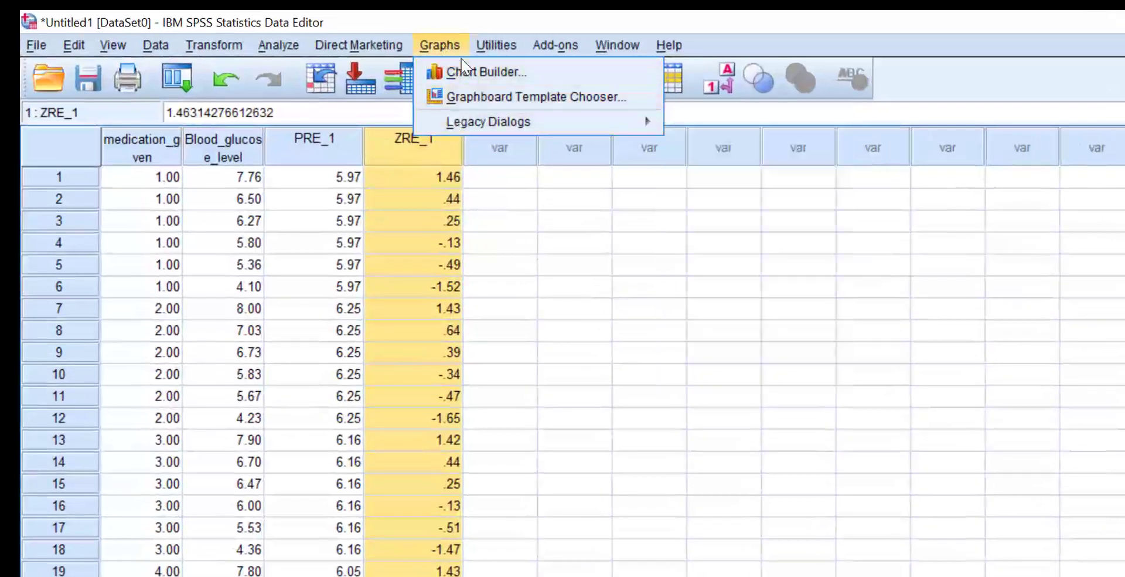
pyautogui.click(460, 73)
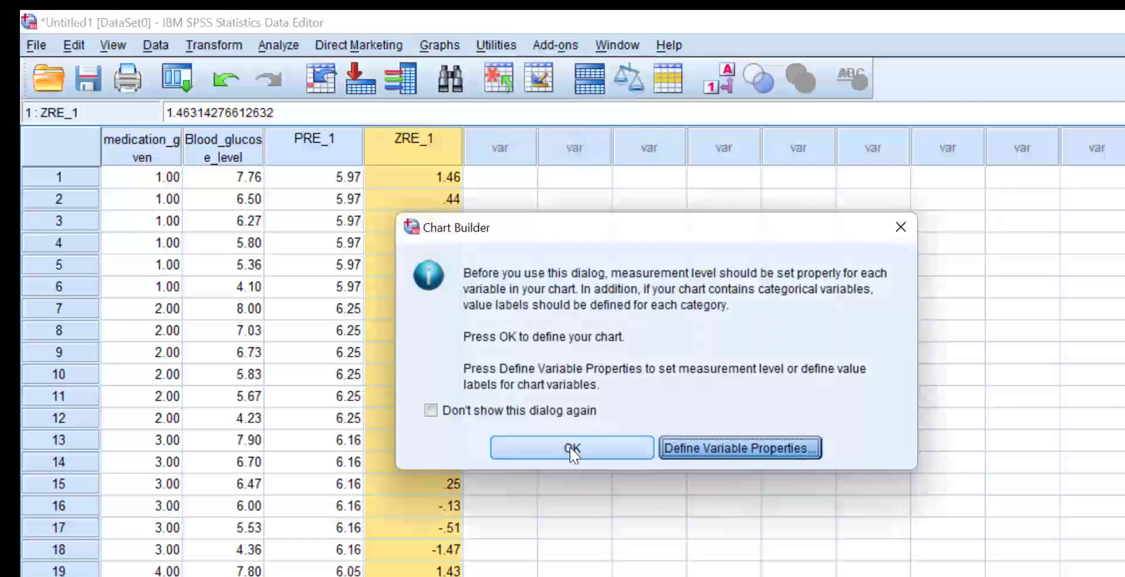
pyautogui.click(570, 447)
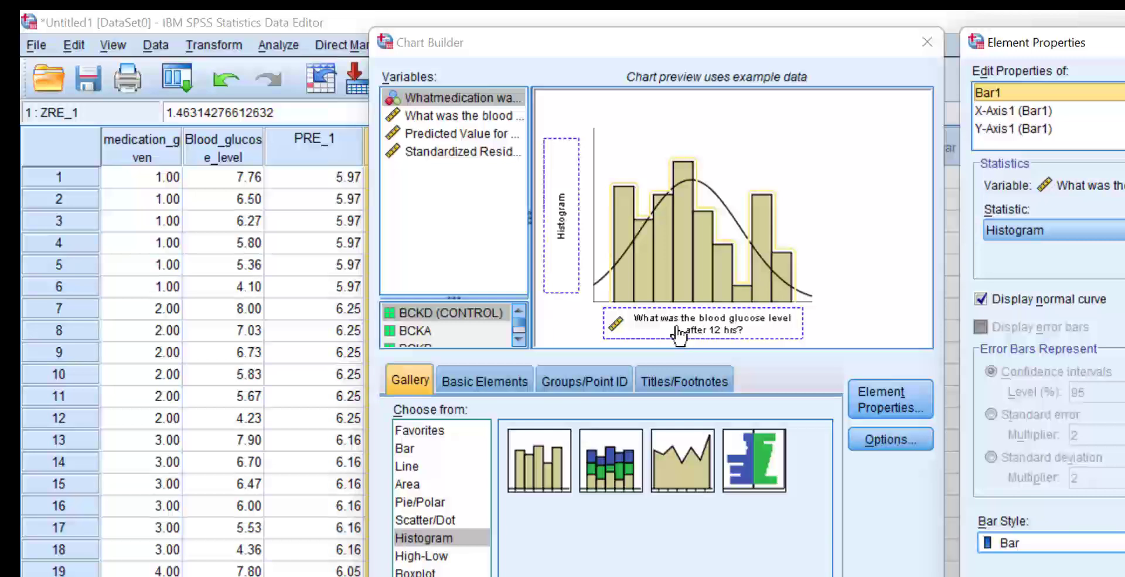
pyautogui.moveTo(679, 337); pyautogui.dragTo(389, 247)
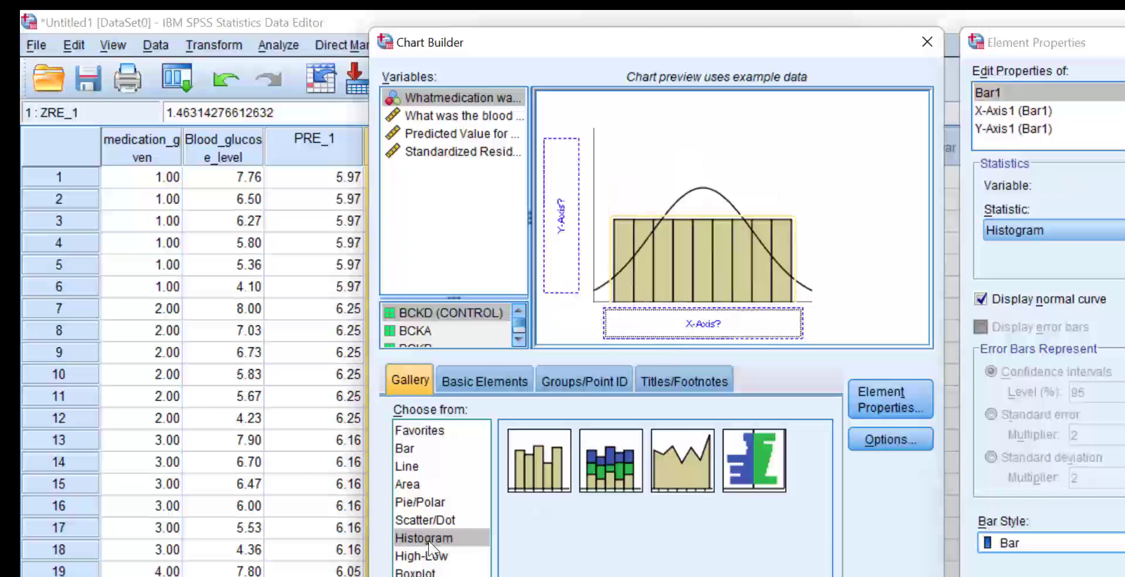
# Step: Assign the standardized residual for Blood_glucose_level to the histogram's X axis and generate the chart with its normal curve
pyautogui.click(444, 522)
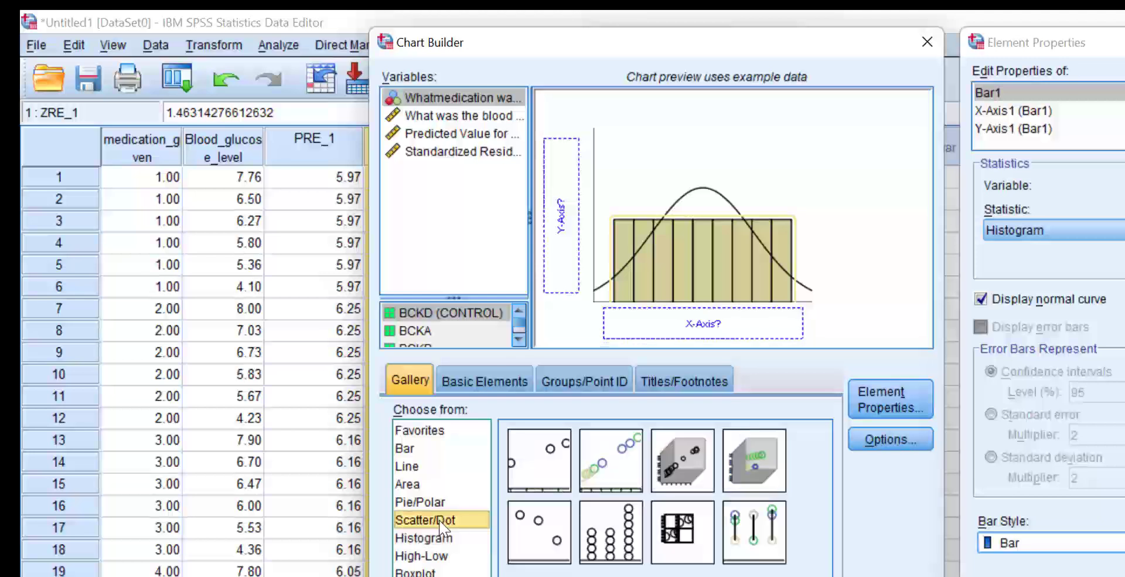
pyautogui.click(436, 539)
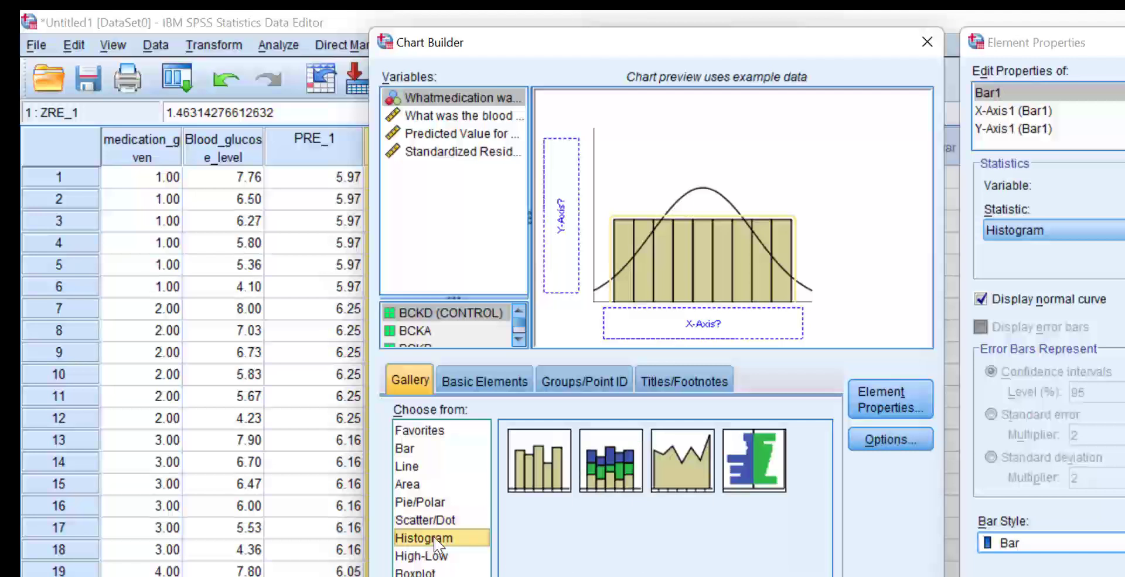
pyautogui.moveTo(434, 538); pyautogui.dragTo(701, 230)
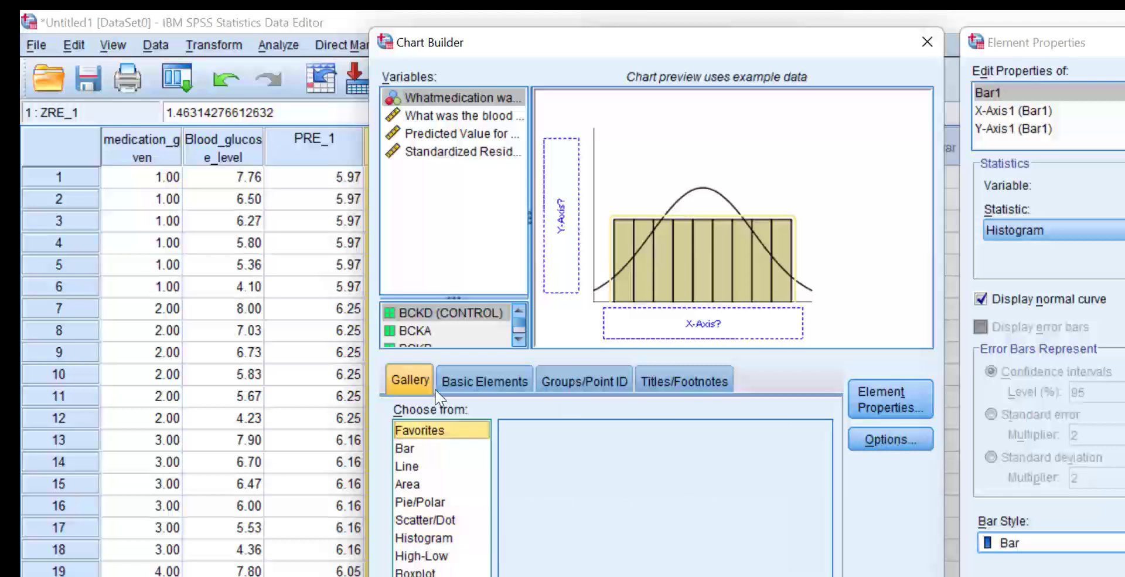
pyautogui.moveTo(448, 154); pyautogui.dragTo(679, 336)
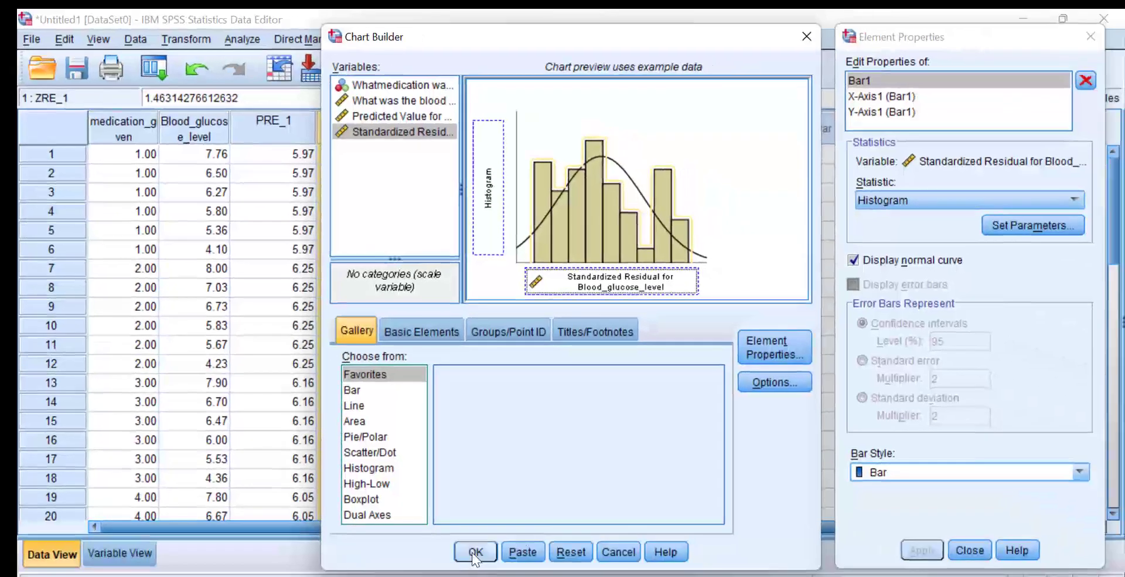
pyautogui.click(475, 551)
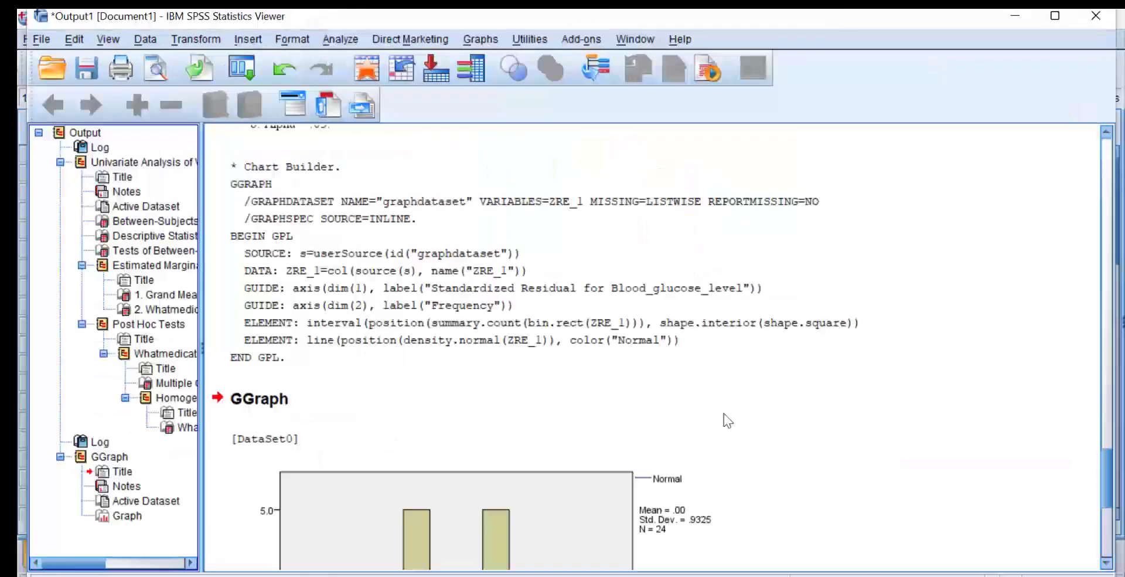
# Step: Examine the shape of the standardized residual histogram against its normal curve
pyautogui.click(1110, 549)
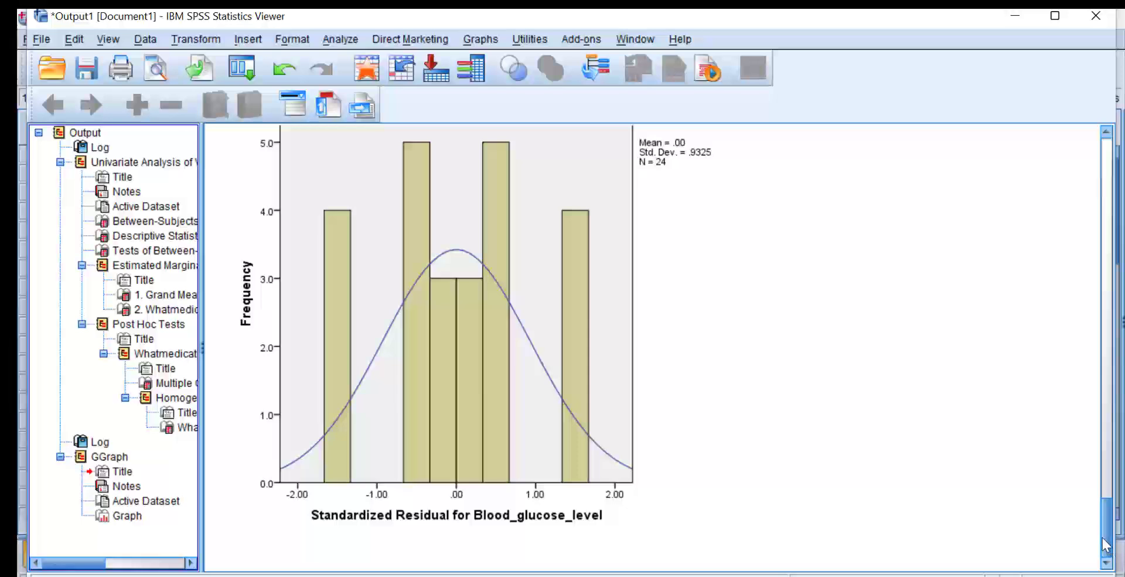
pyautogui.click(548, 478)
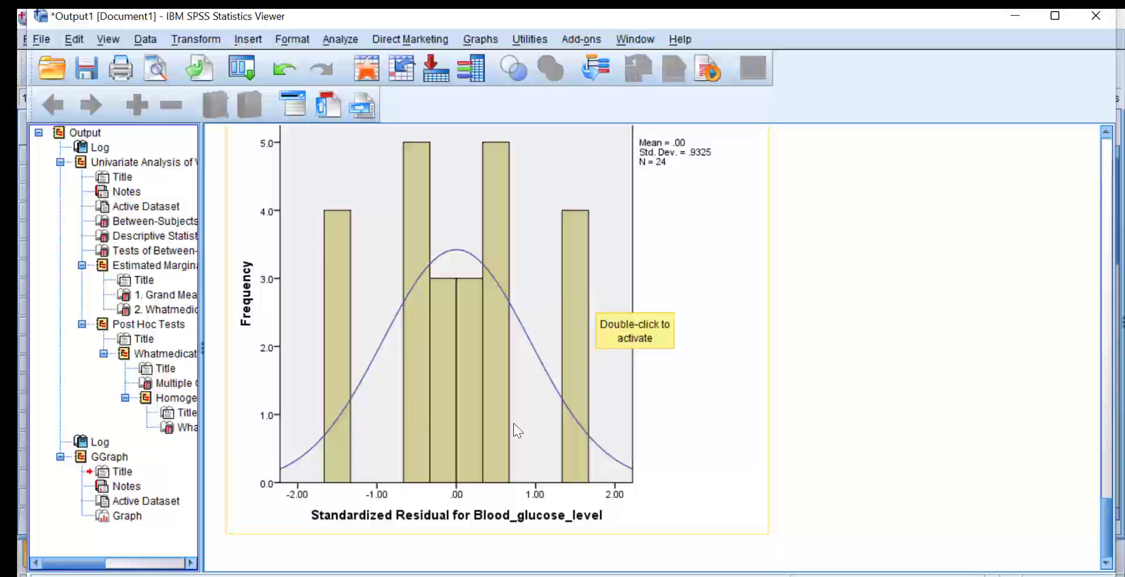
pyautogui.click(827, 378)
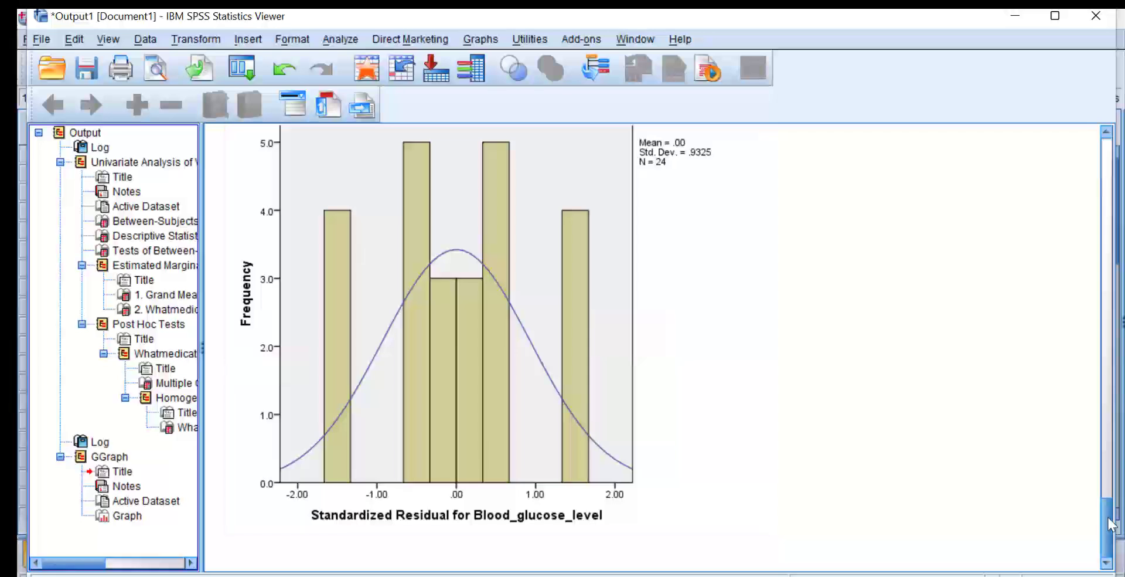
pyautogui.scroll(5, 1110, 537)
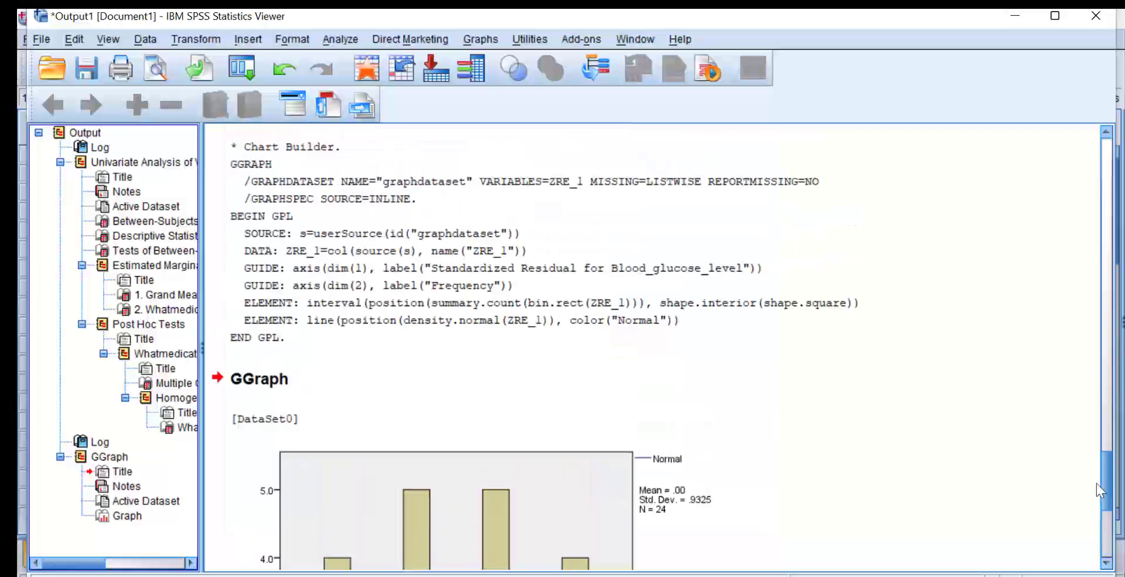
pyautogui.moveTo(1114, 521); pyautogui.dragTo(1000, 492)
pyautogui.click(471, 346)
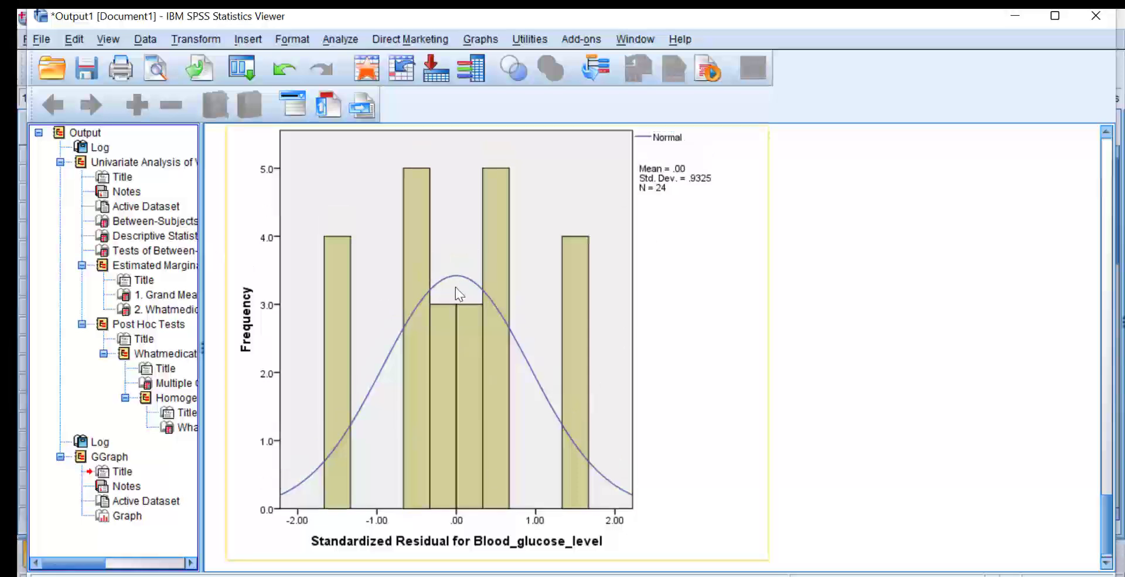
# Step: Change the Chart Builder chart to a simple scatter plot, keeping the standardized residual on the X axis
pyautogui.click(343, 38)
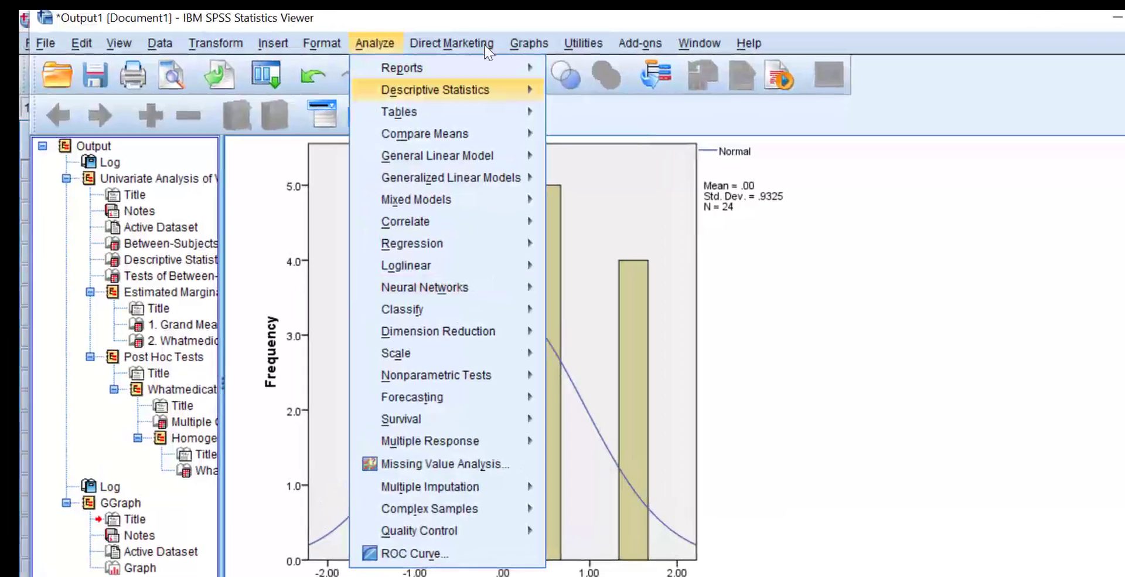
pyautogui.moveTo(529, 43)
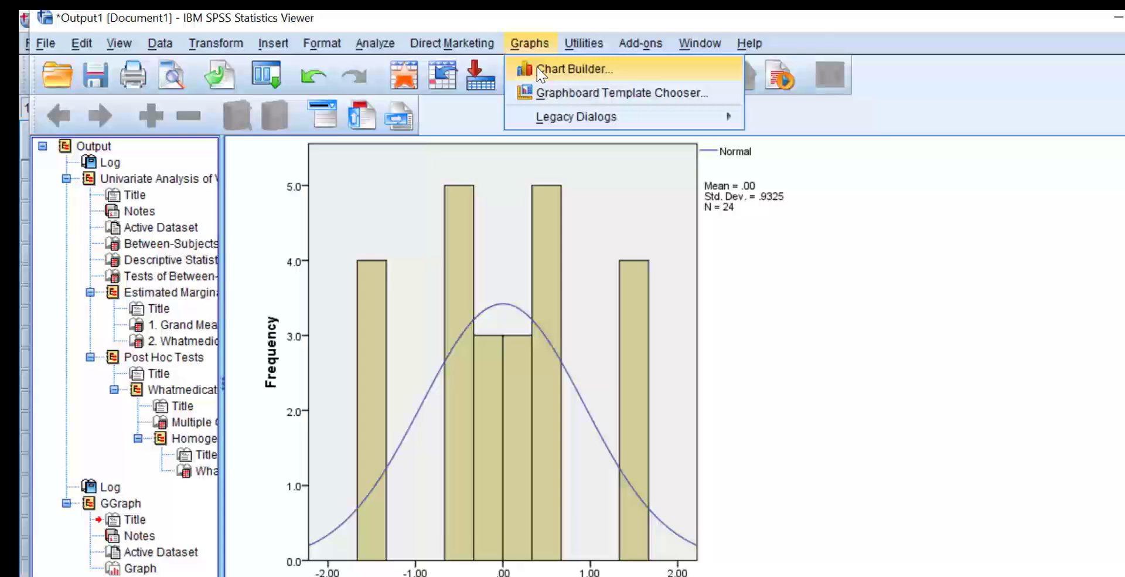
pyautogui.click(571, 70)
pyautogui.click(554, 436)
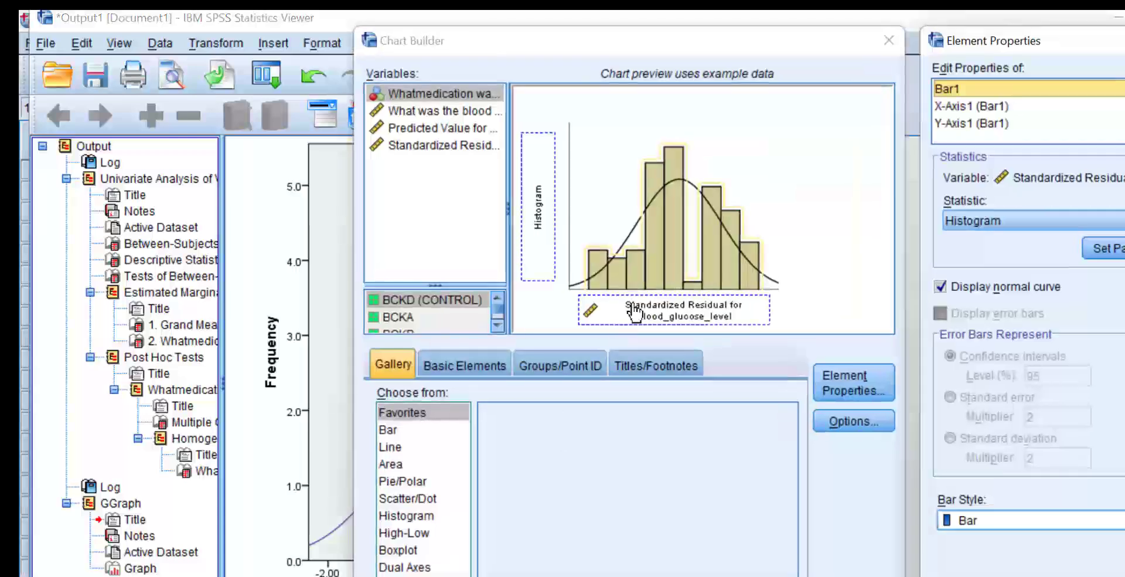
pyautogui.click(410, 497)
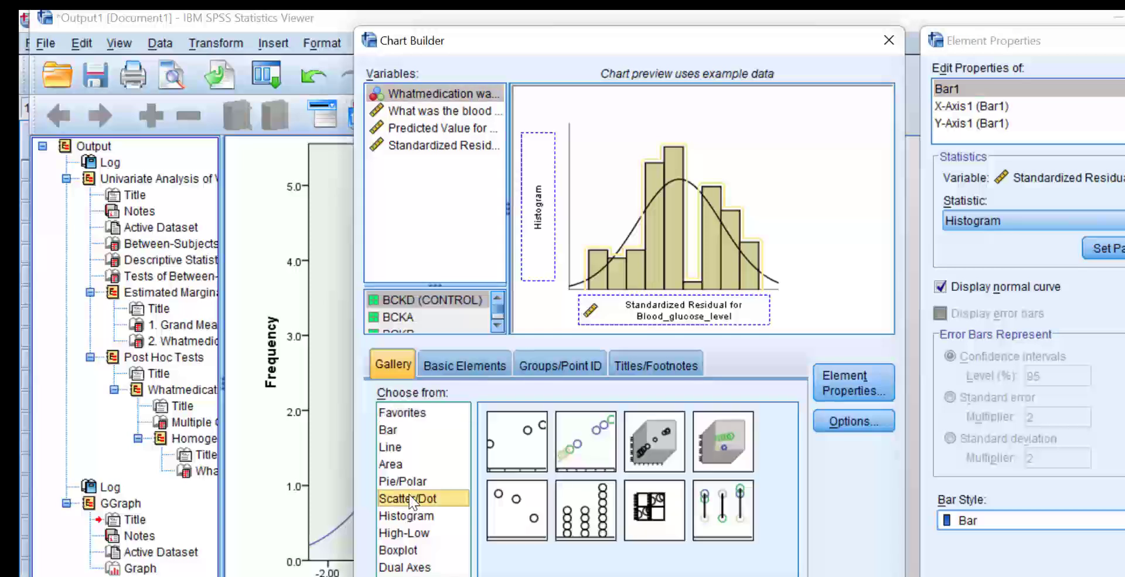
pyautogui.doubleClick(530, 459)
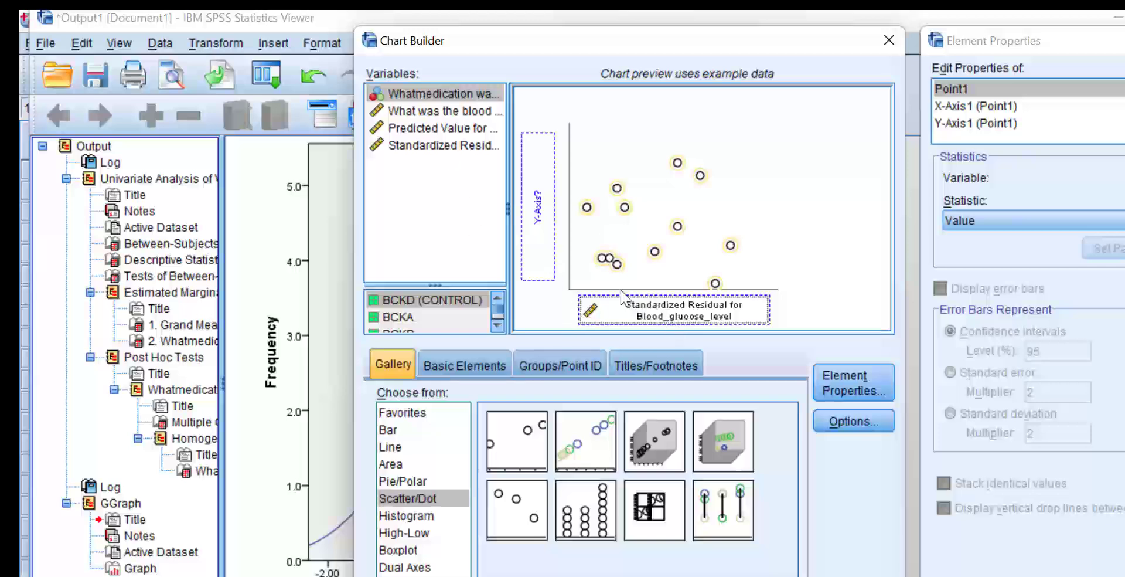
# Step: Assign the predicted value for Blood_glucose_level to the Y axis and generate the scatter plot
pyautogui.click(440, 128)
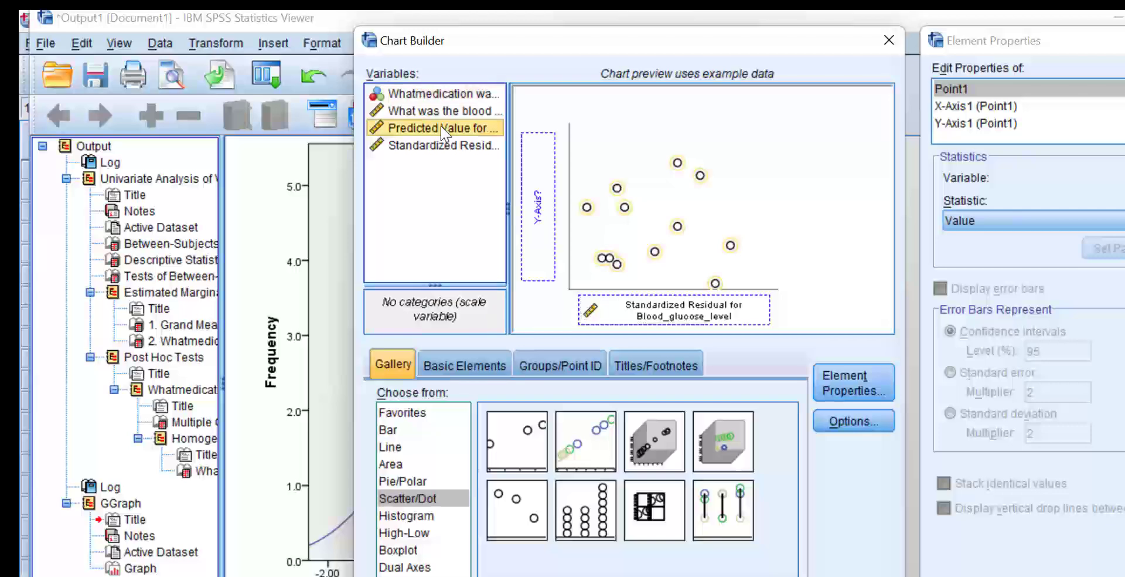
pyautogui.moveTo(441, 128); pyautogui.dragTo(531, 196)
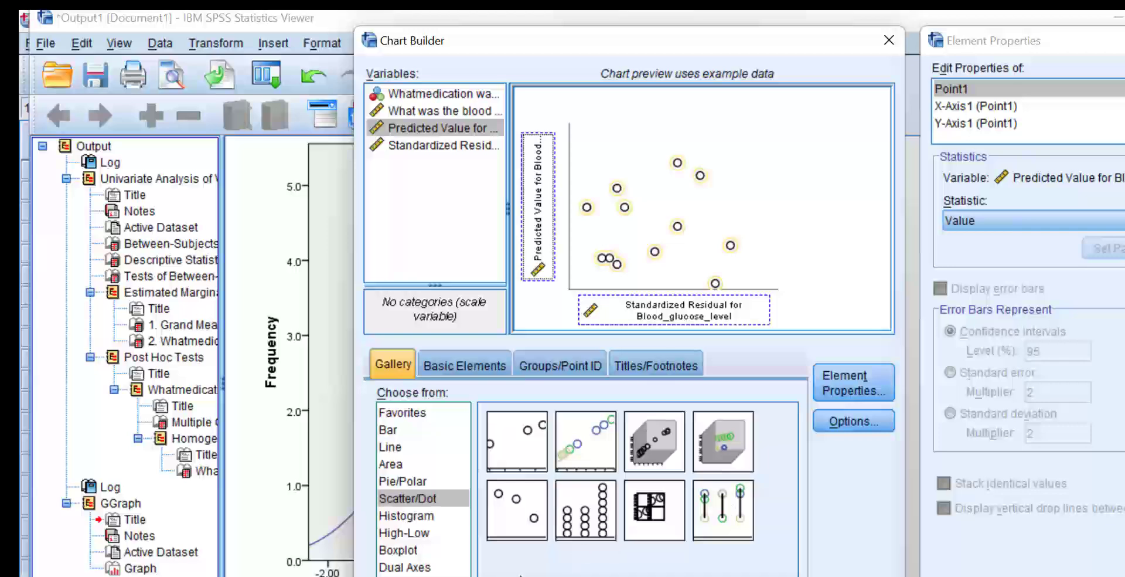
pyautogui.click(520, 575)
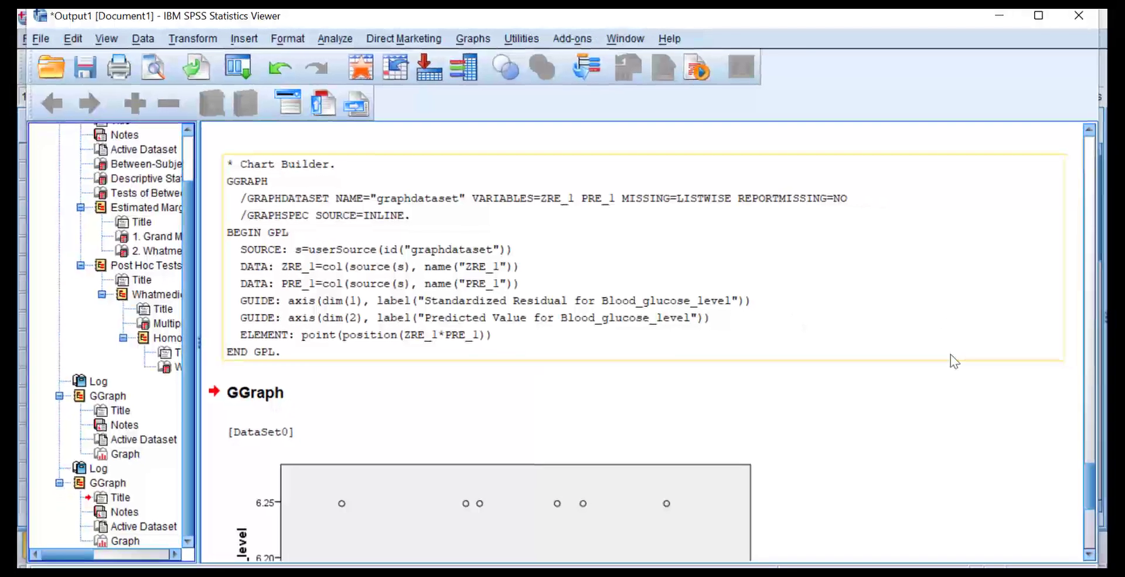
# Step: Add an X-axis reference line at 0.0 to the residual scatter plot and close the Chart Editor
pyautogui.moveTo(1084, 463); pyautogui.dragTo(1101, 505)
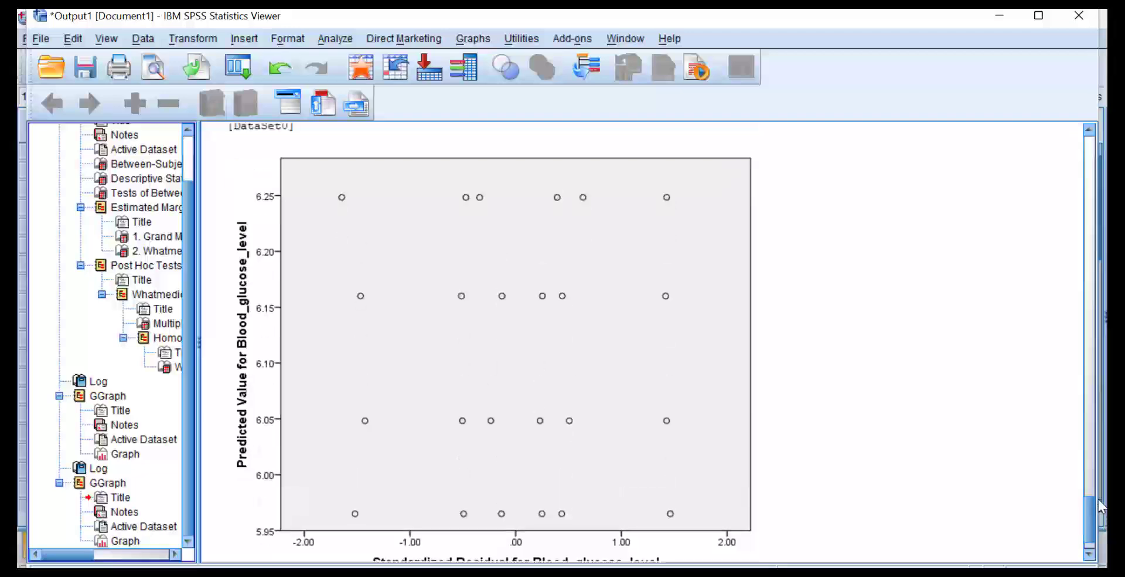
pyautogui.doubleClick(588, 447)
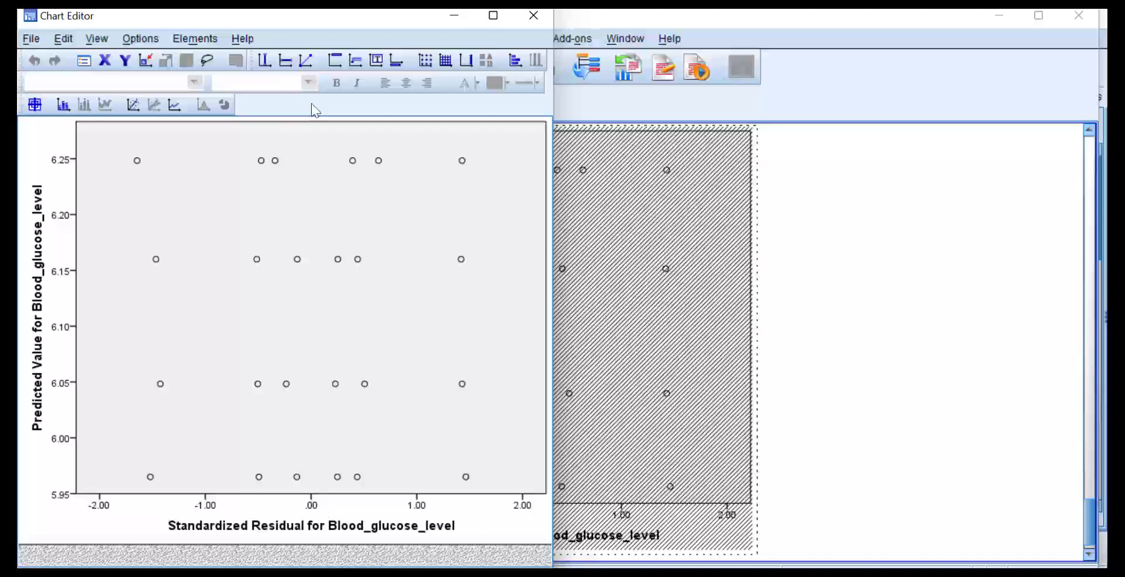
pyautogui.click(264, 61)
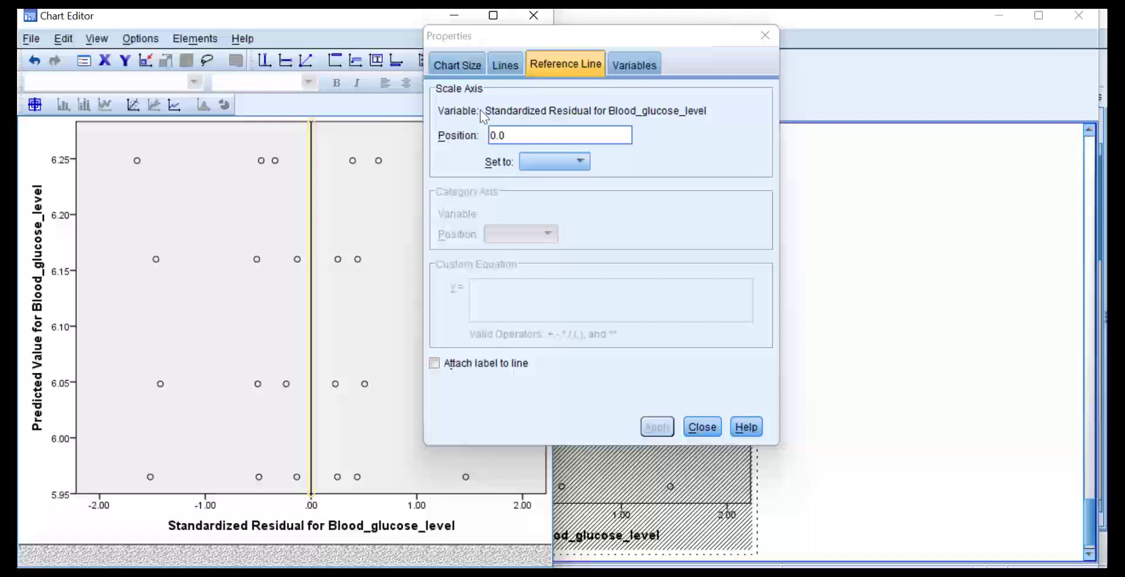
pyautogui.click(505, 65)
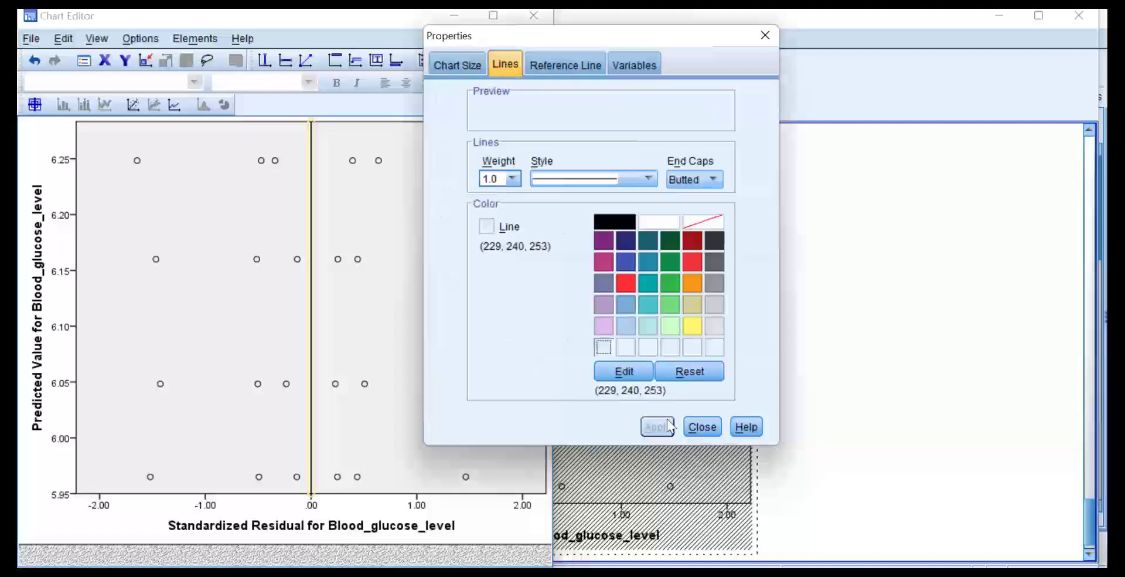
pyautogui.click(695, 428)
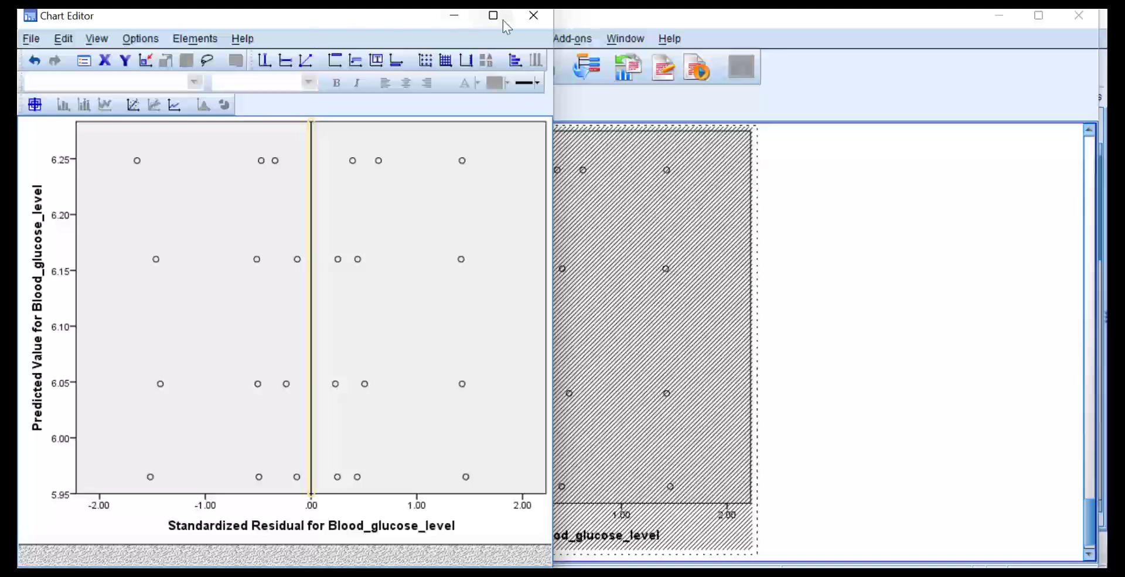
pyautogui.click(520, 21)
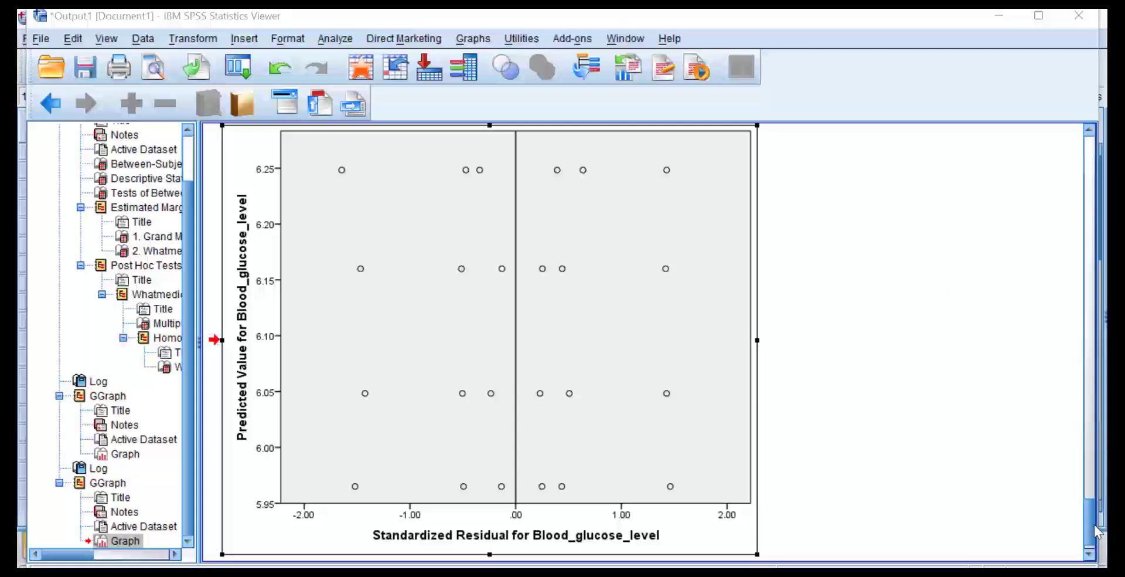
# Step: Return to the estimated marginal means and Post Hoc Tests tables in the output to review them
pyautogui.moveTo(1090, 528); pyautogui.dragTo(1037, 296)
pyautogui.click(1036, 296)
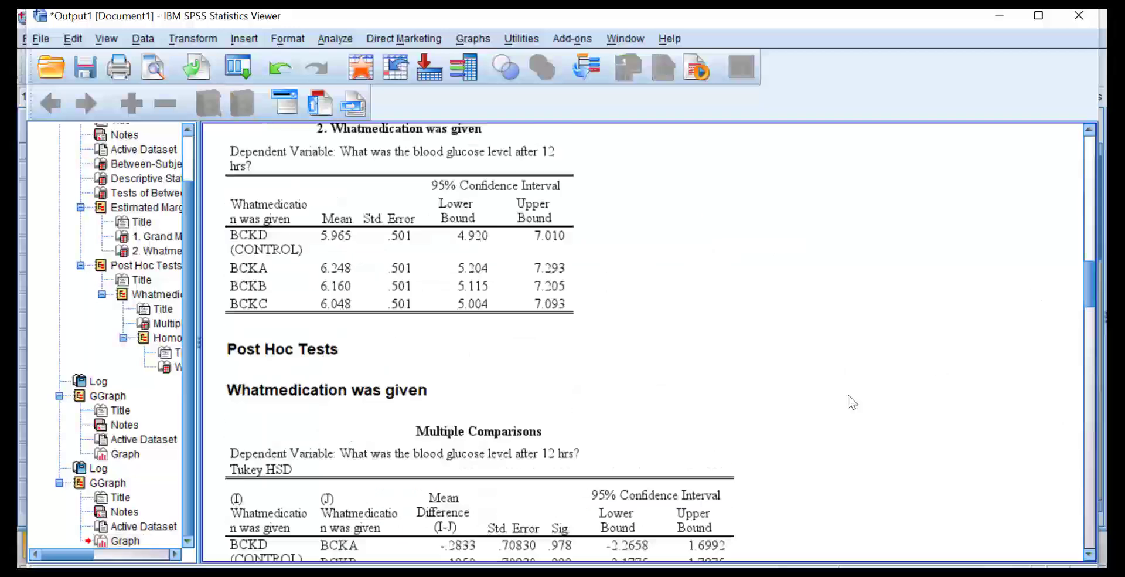